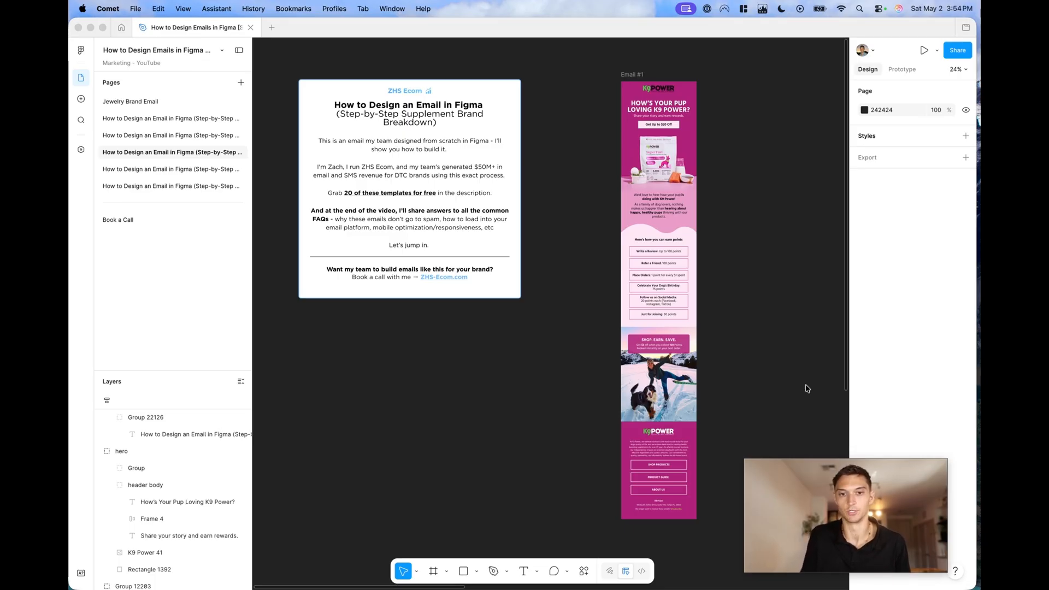
Examine the finished K9 Power email from its hero through the points list and dog photo to the footer
scroll(686, 229, right, 5)
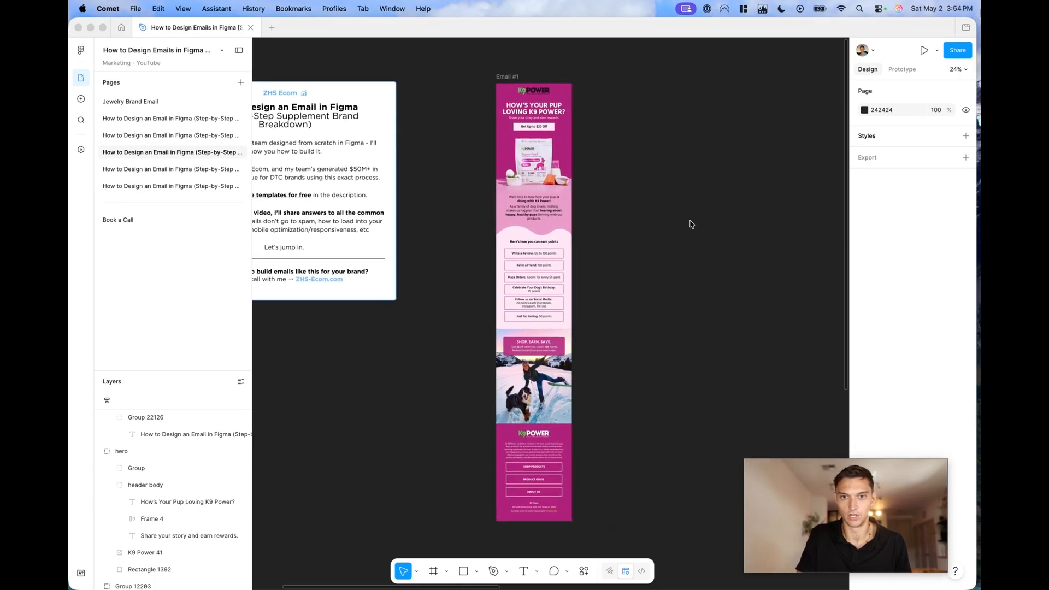
click(580, 131)
scroll(580, 131, up, 5)
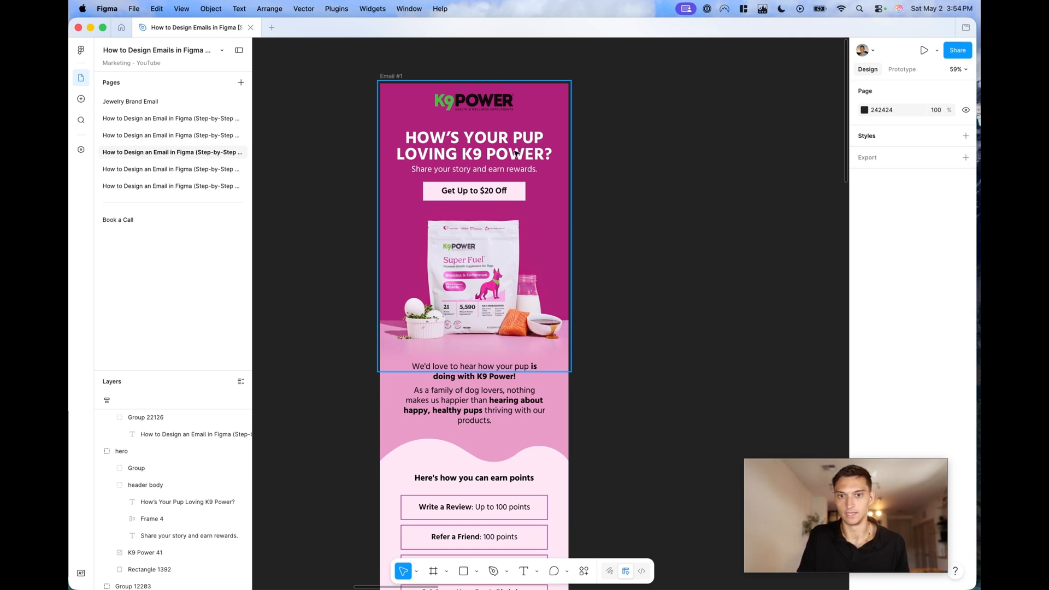
scroll(604, 311, down, 3)
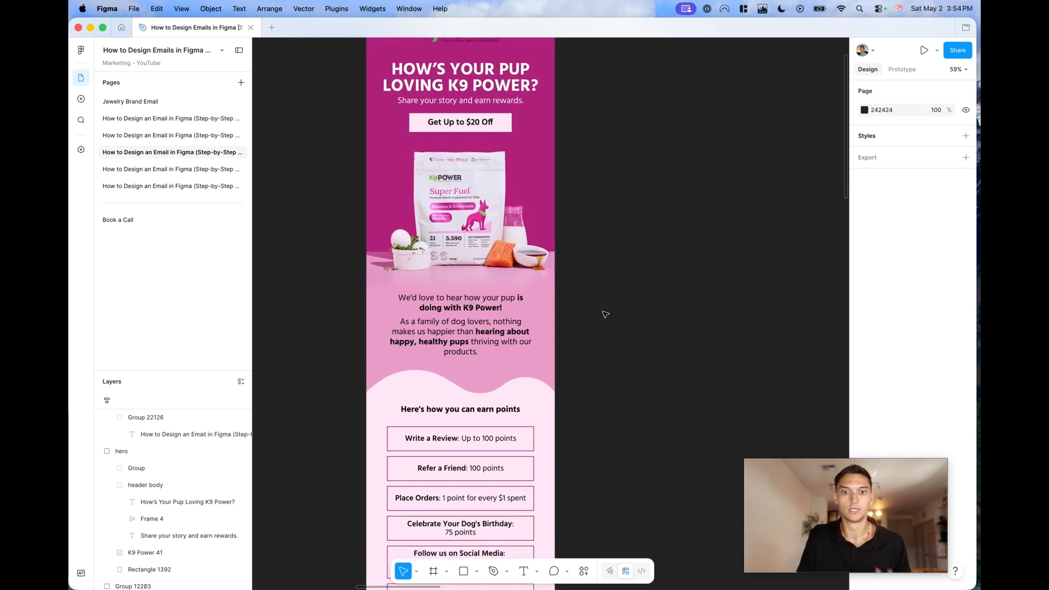
scroll(632, 317, down, 10)
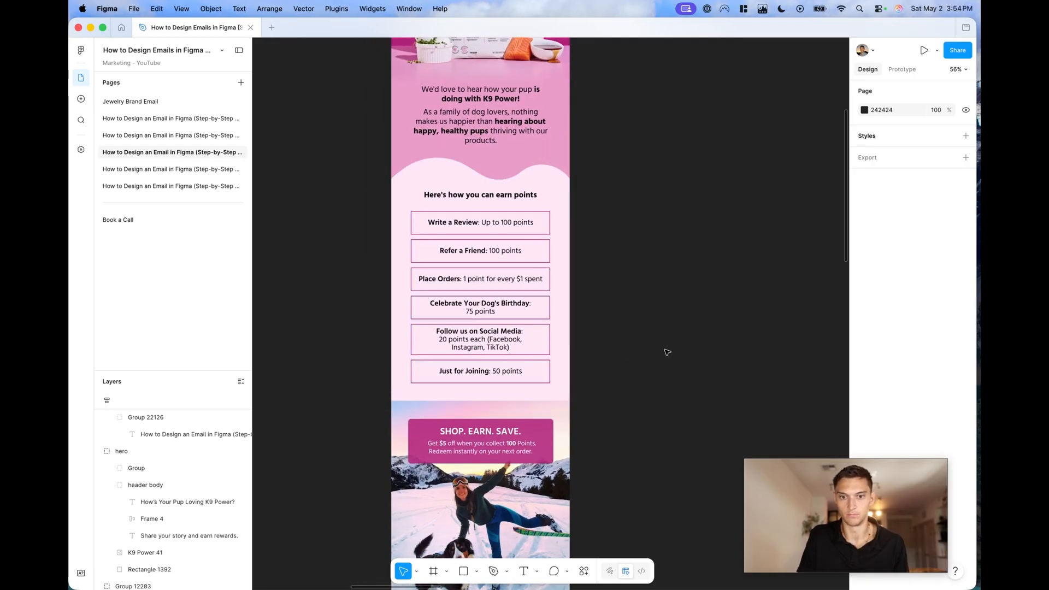
scroll(672, 352, down, 8)
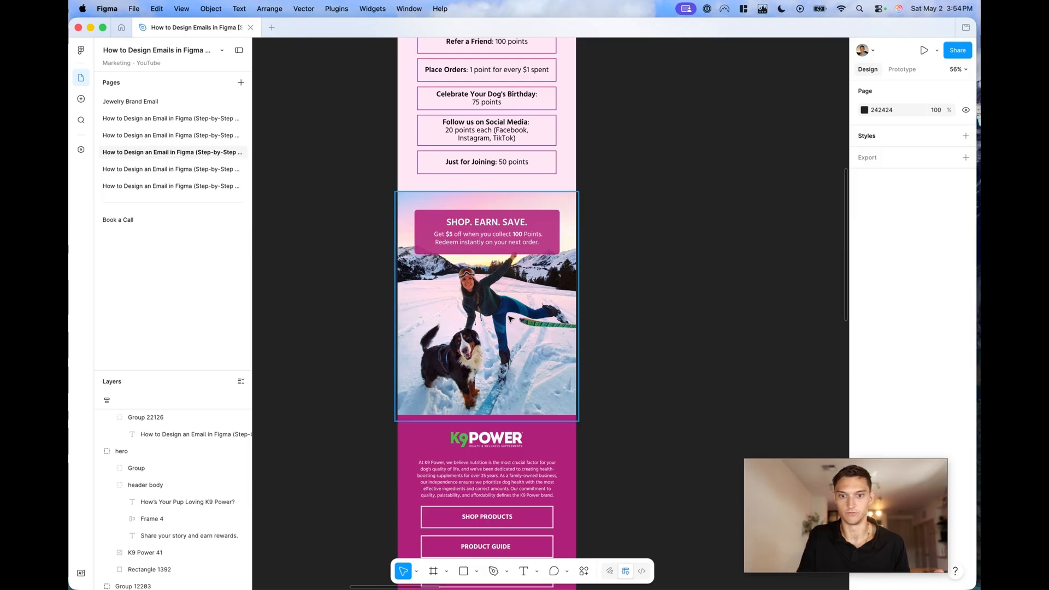
scroll(509, 318, up, 5)
scroll(509, 319, down, 2)
scroll(509, 318, up, 4)
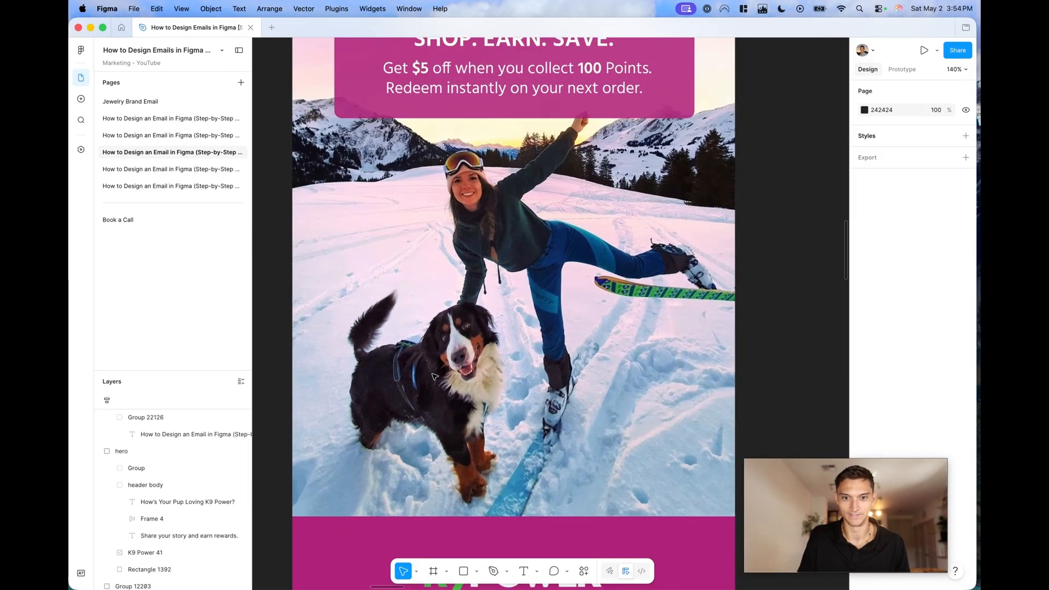
scroll(584, 279, down, 2)
scroll(584, 280, down, 3)
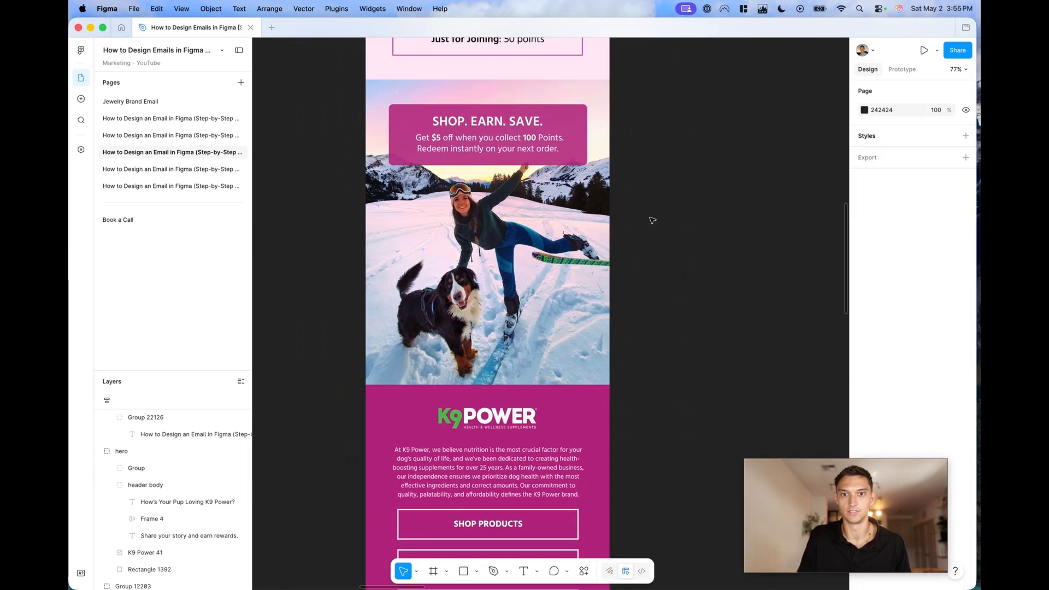
scroll(655, 220, down, 2)
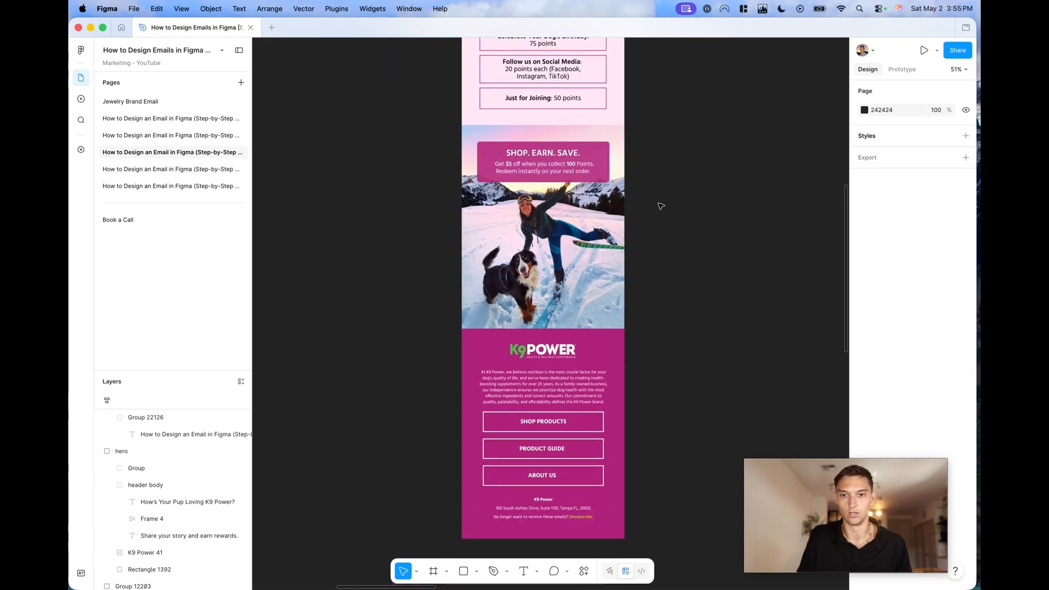
scroll(659, 205, down, 3)
scroll(547, 317, up, 3)
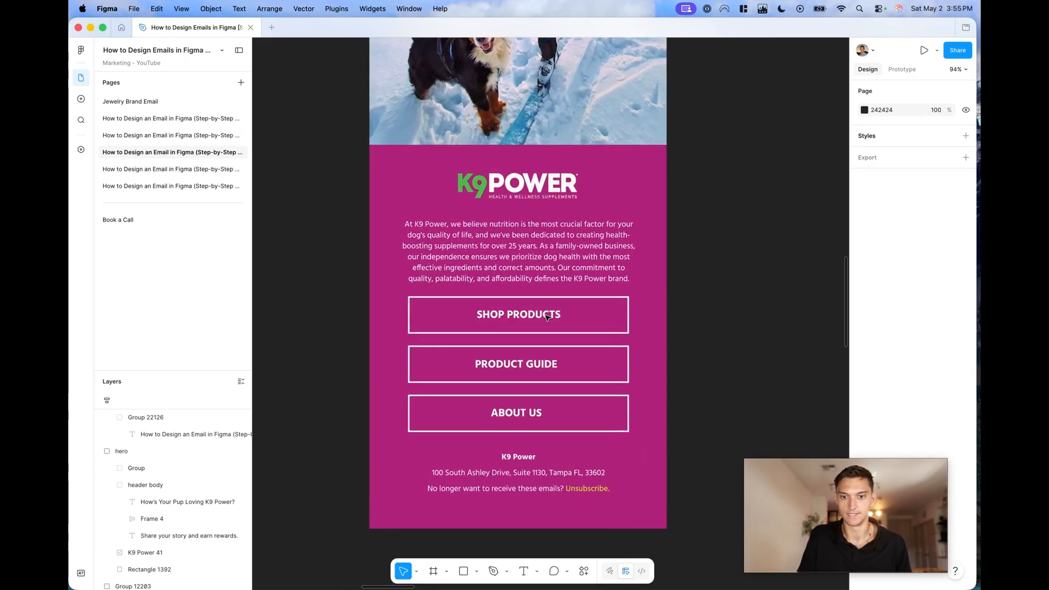
scroll(547, 317, down, 5)
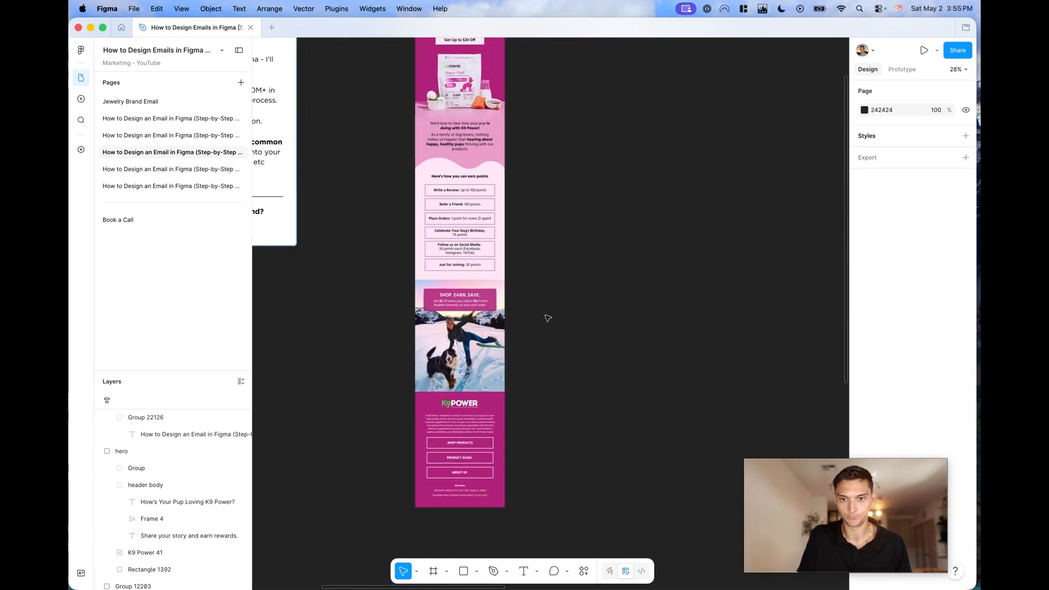
Draw a tall frame about 2598 high beside the finished email and set its width to 600
scroll(547, 317, down, 2)
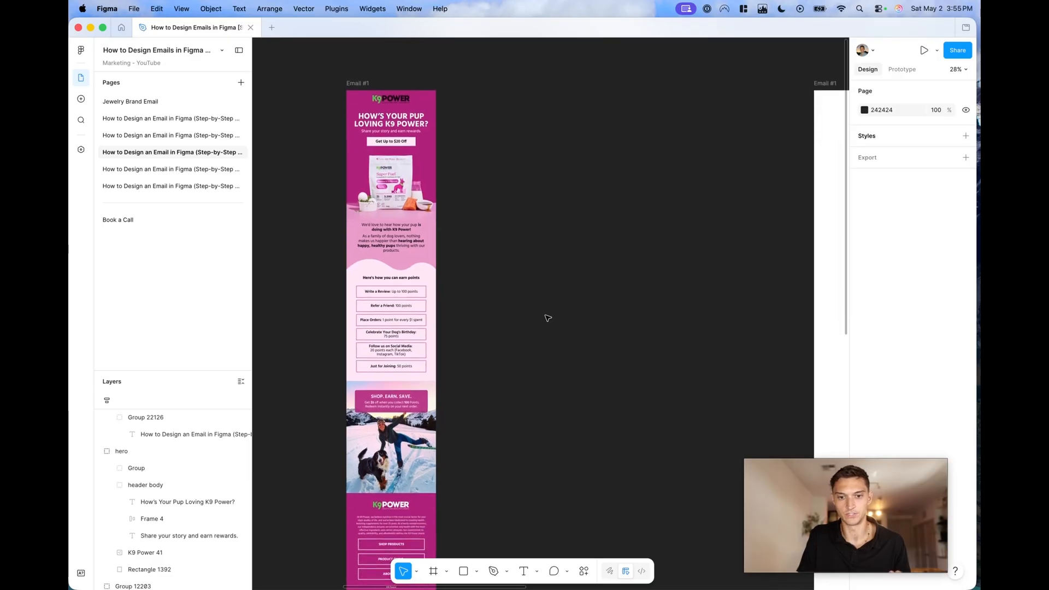
key(f)
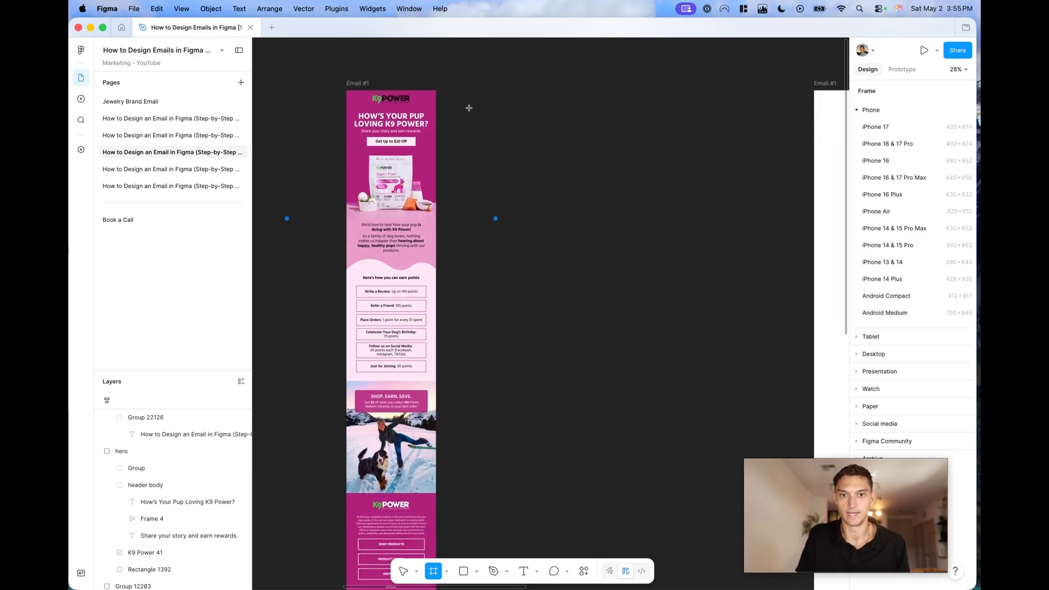
drag(475, 90, 606, 478)
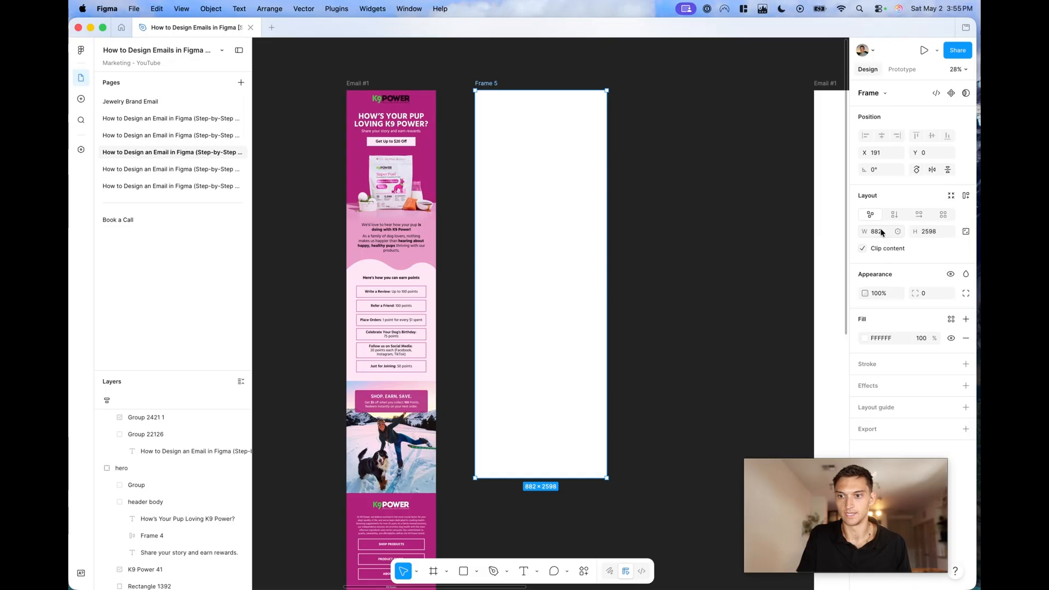
text(600)
key(Return)
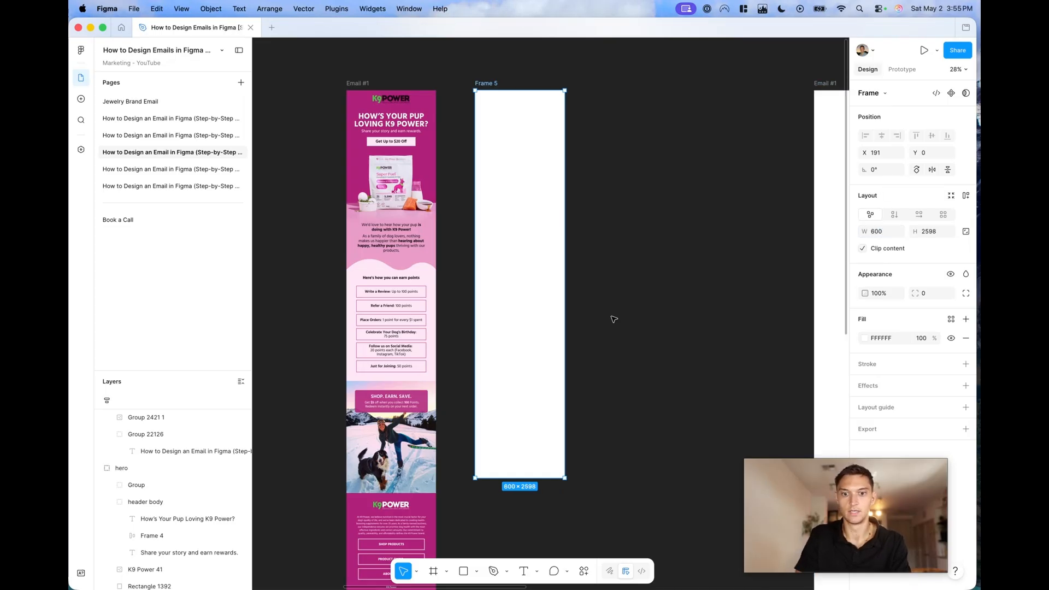
Extend the new frame's lower edge to make it about 3299 high
scroll(613, 319, down, 2)
scroll(614, 319, down, 3)
drag(564, 436, 556, 523)
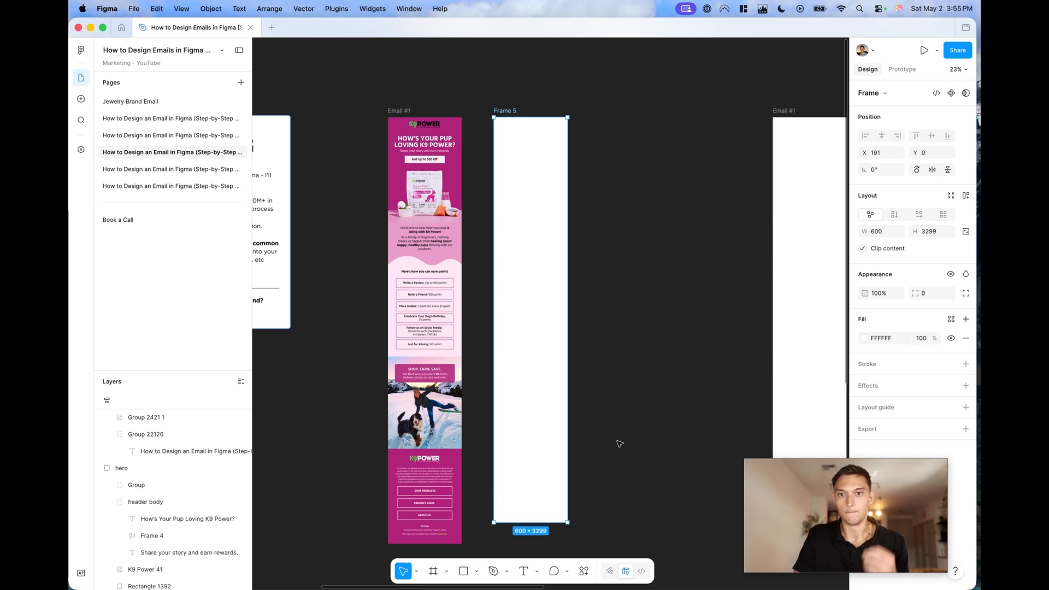
click(623, 267)
Move the K9 Power logo from the loose assets into the new frame, centred at its upper edge
scroll(611, 216, right, 3)
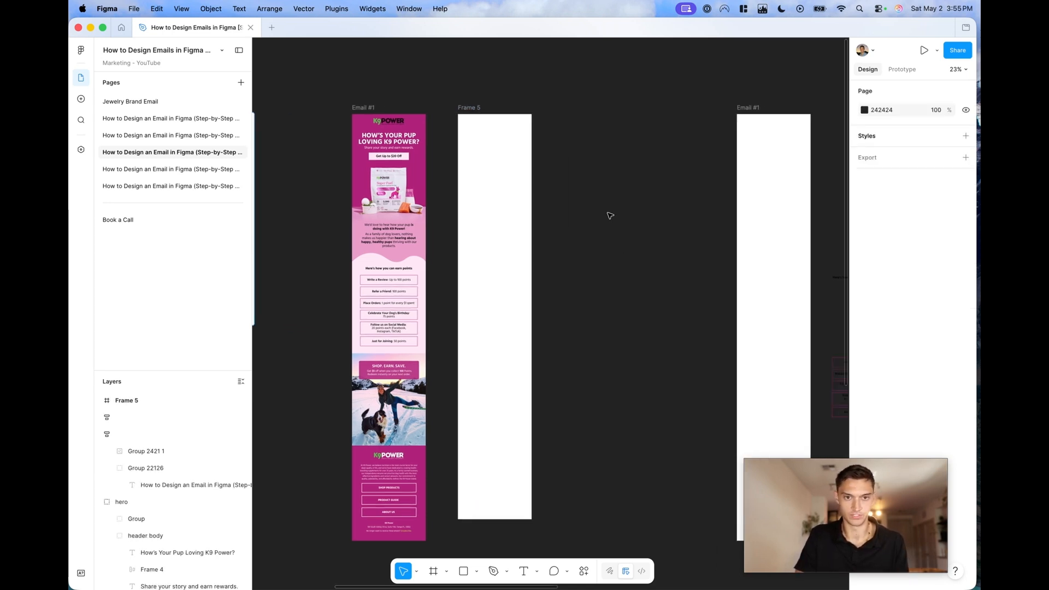
scroll(358, 114, up, 5)
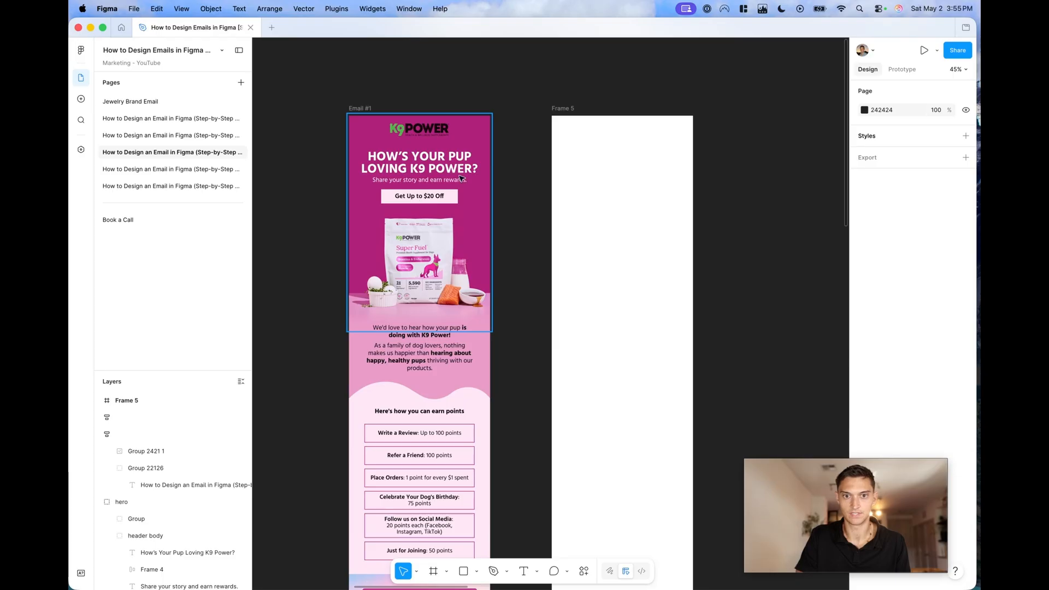
scroll(460, 177, down, 5)
scroll(461, 178, left, 3)
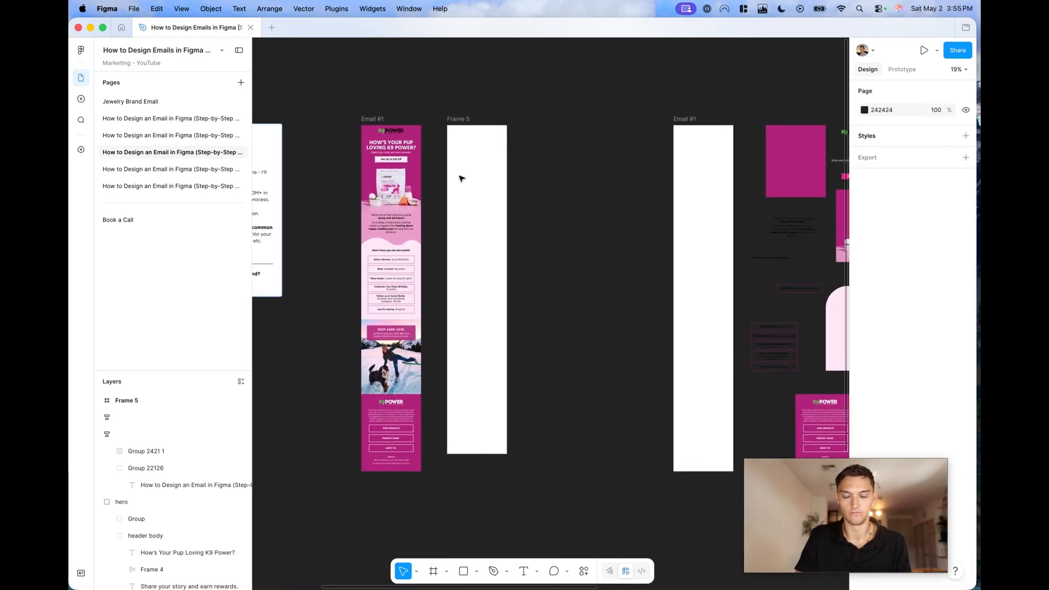
scroll(614, 145, right, 4)
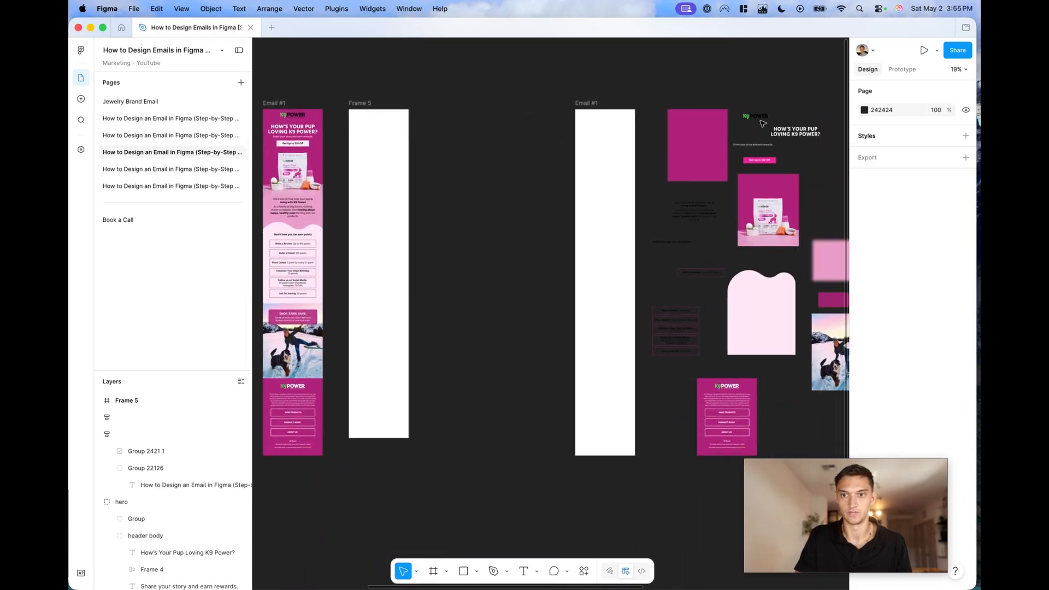
click(758, 119)
drag(758, 119, 433, 133)
scroll(435, 133, up, 4)
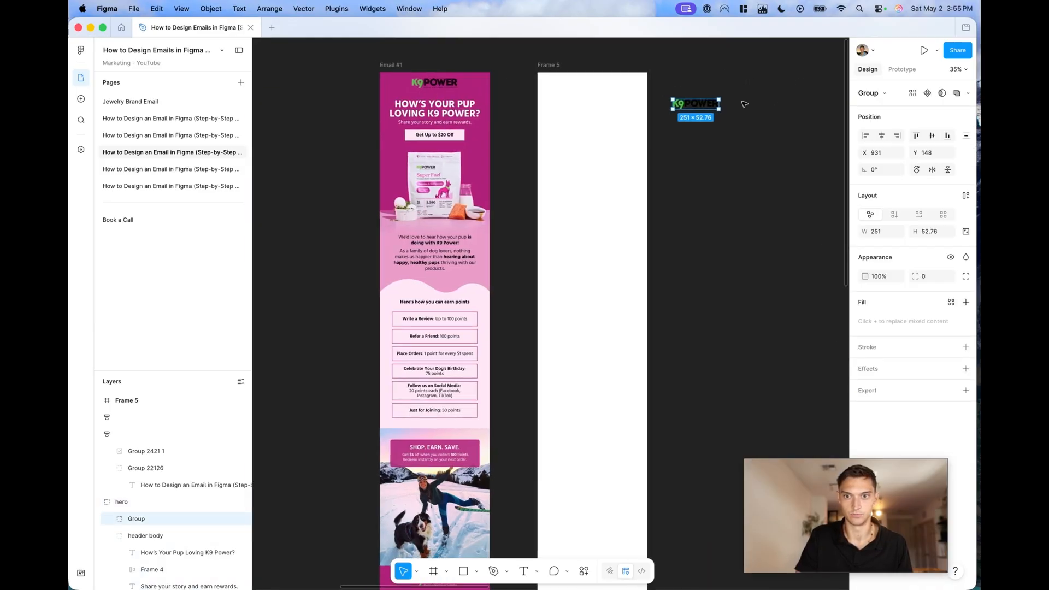
drag(695, 104, 599, 85)
scroll(598, 89, up, 5)
click(752, 152)
Add a text layer reading "How's your Pup" on the empty canvas beside the new frame
scroll(752, 153, down, 4)
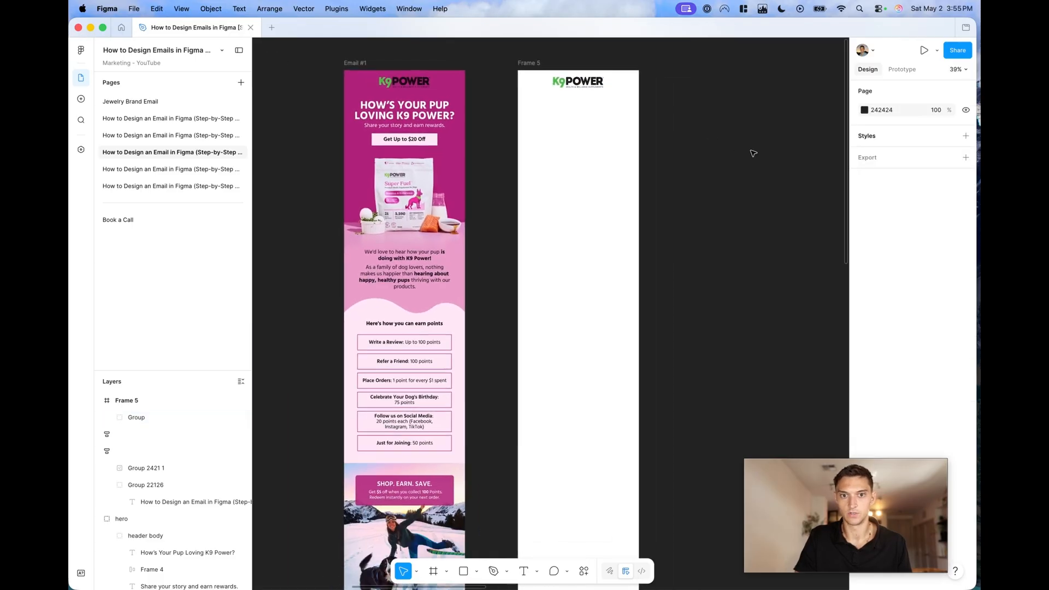
scroll(754, 153, down, 3)
key(t)
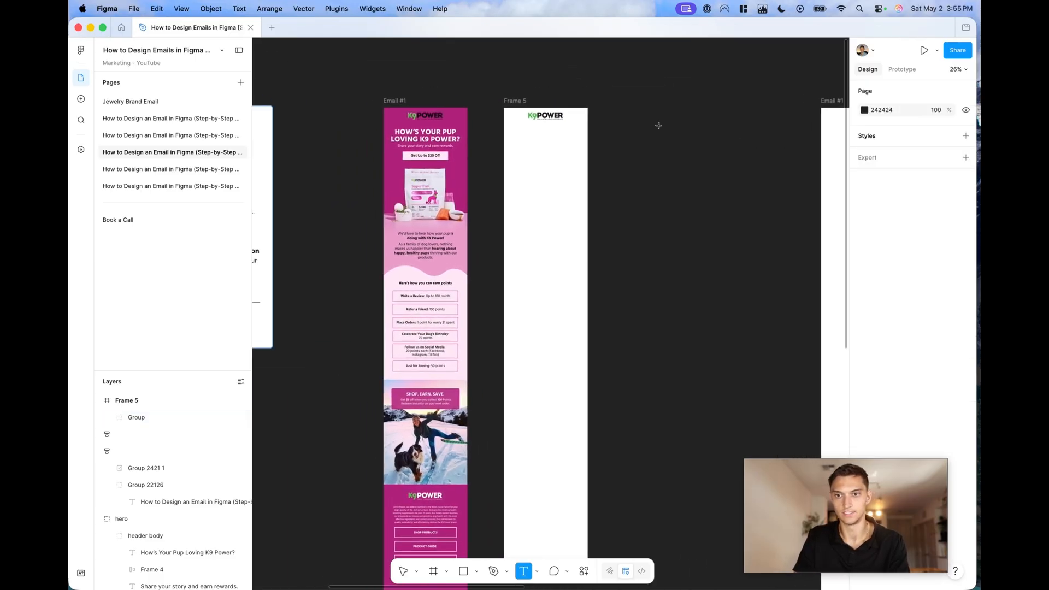
click(621, 120)
text(How's your PO)
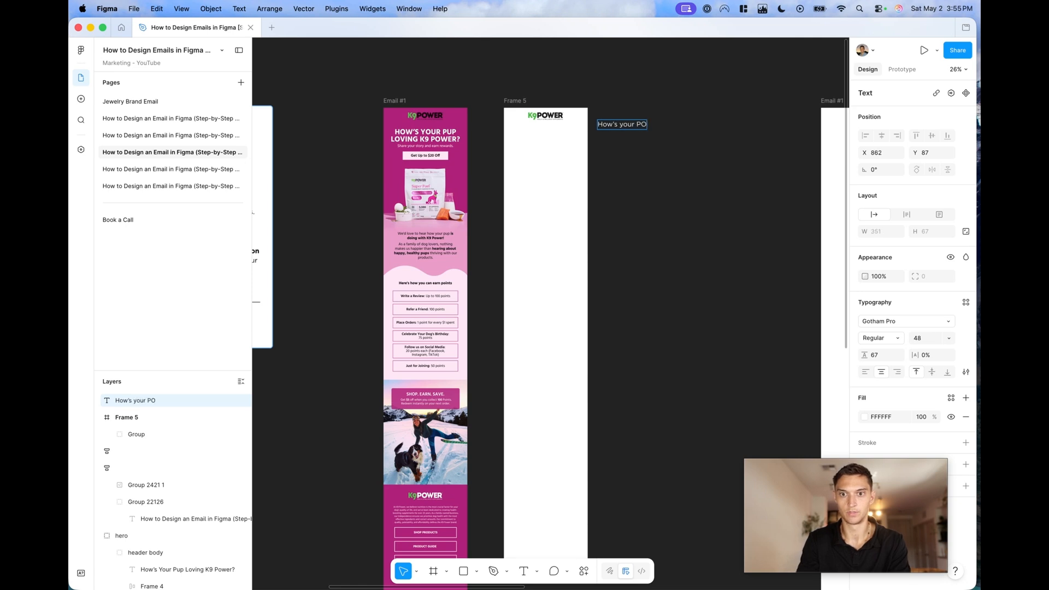
key(BackSpace)
text(up)
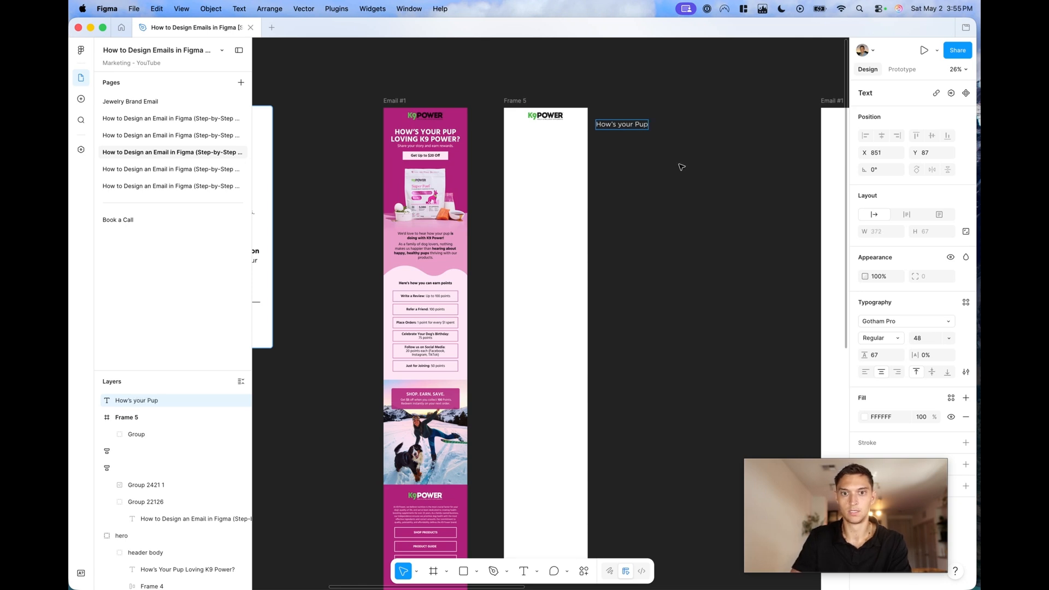
Replace the new text with the headline "How's Your Pup Loving K9 Power?" copied from the finished email, and shift it away from the frame
scroll(671, 160, down, 1)
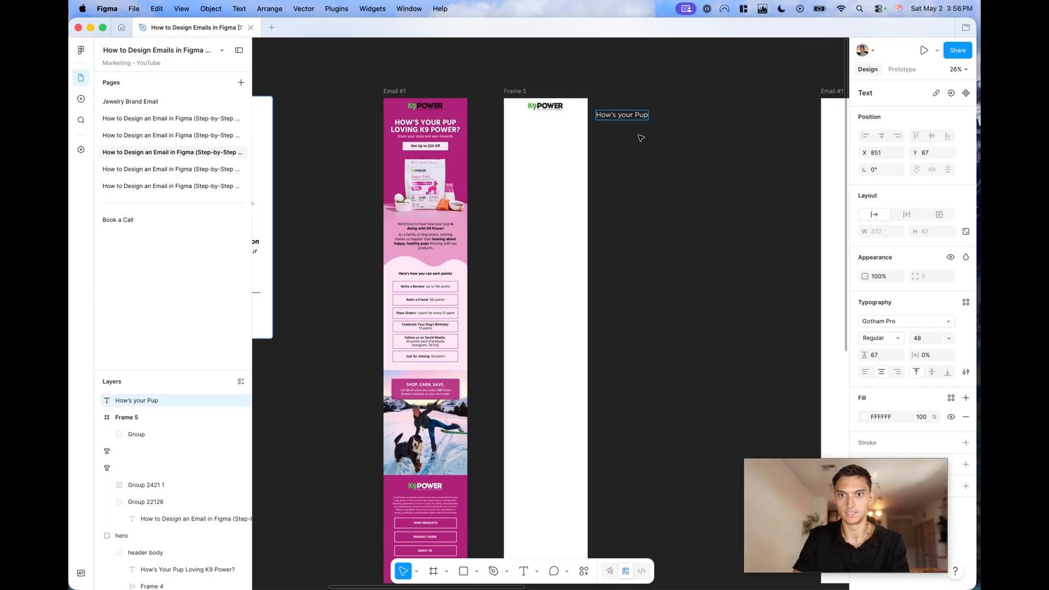
click(404, 122)
key(super+c)
double_click(622, 115)
key(super+v)
key(Escape)
drag(645, 120, 687, 126)
Set the headline's case to uppercase and narrow its text box to about 647 so it wraps onto two lines
drag(883, 467, 721, 477)
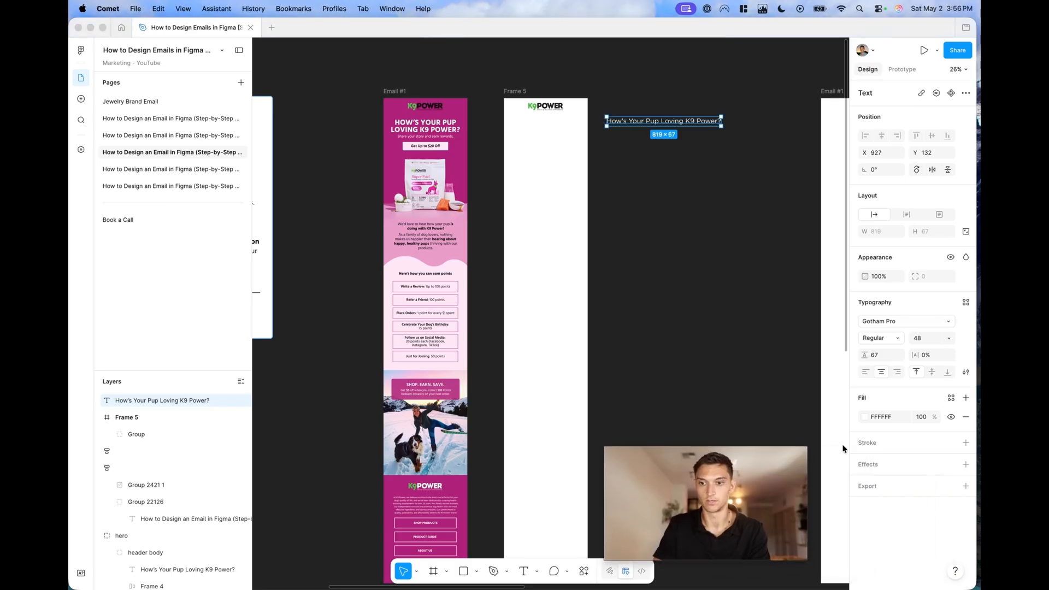
click(966, 375)
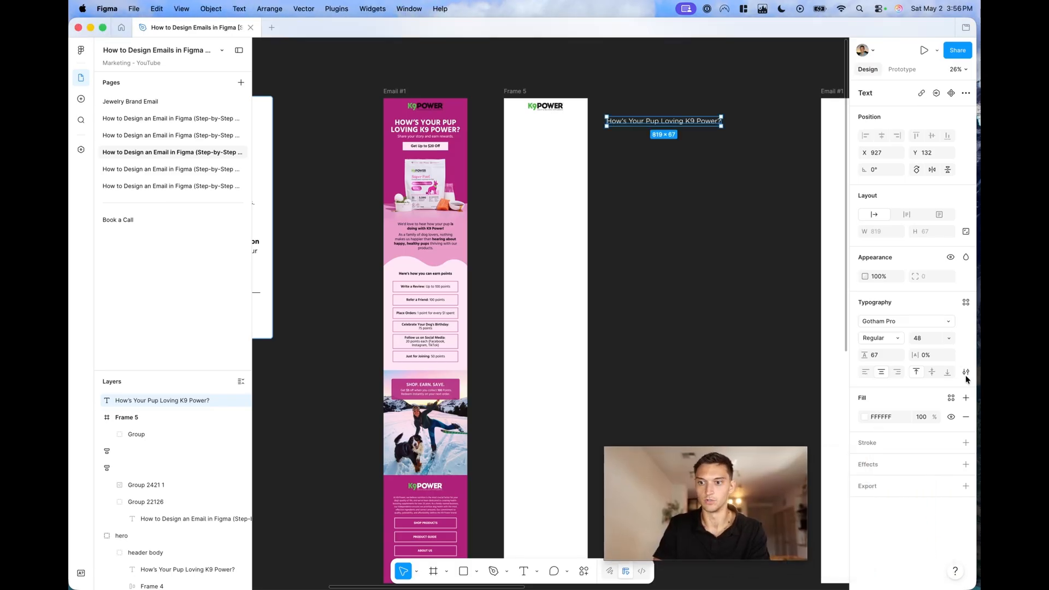
click(966, 374)
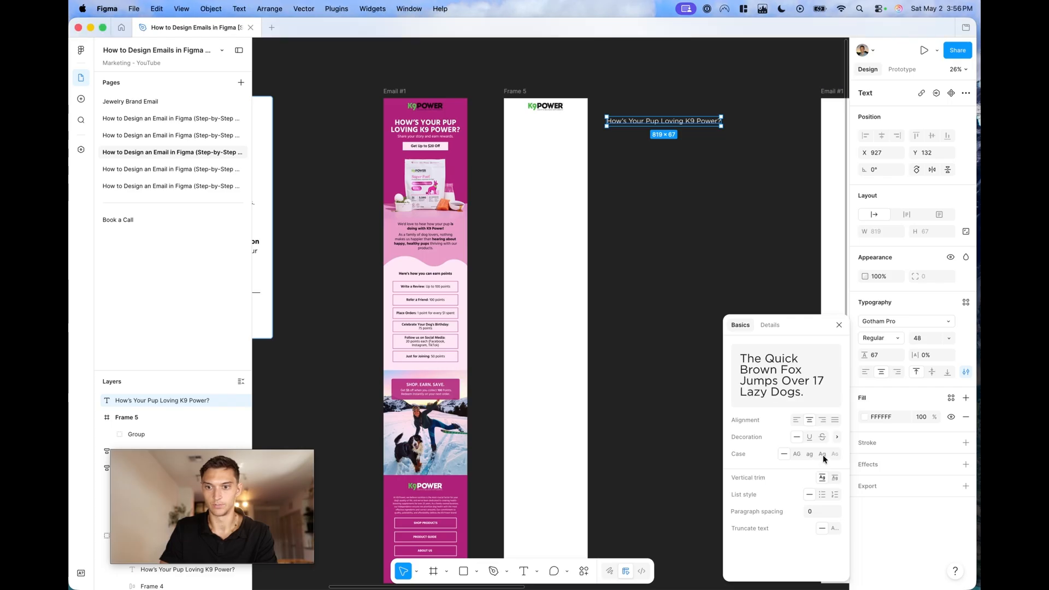
click(797, 454)
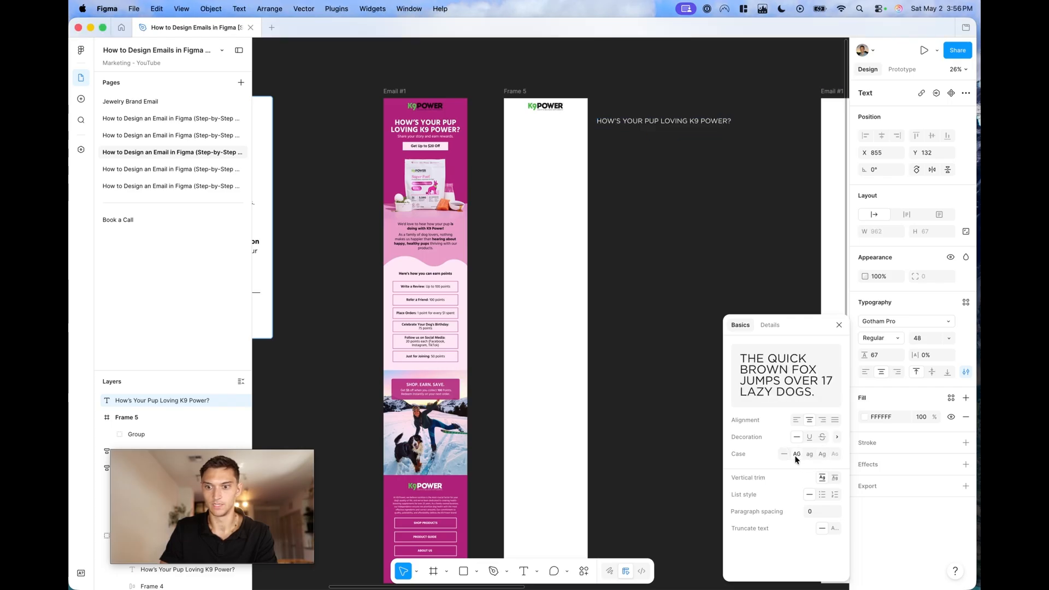
click(703, 253)
click(652, 120)
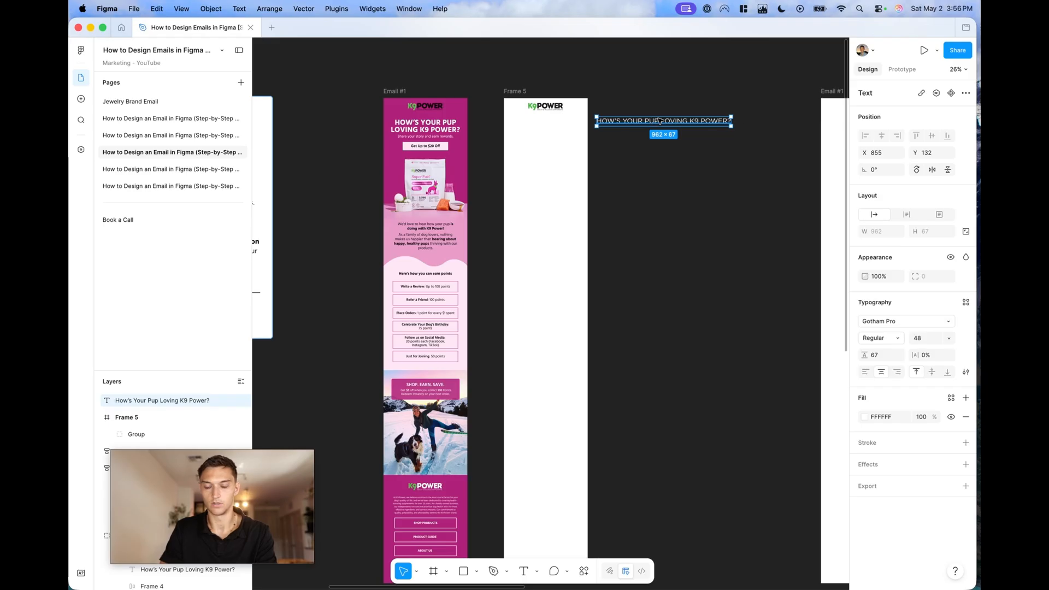
drag(733, 122, 688, 130)
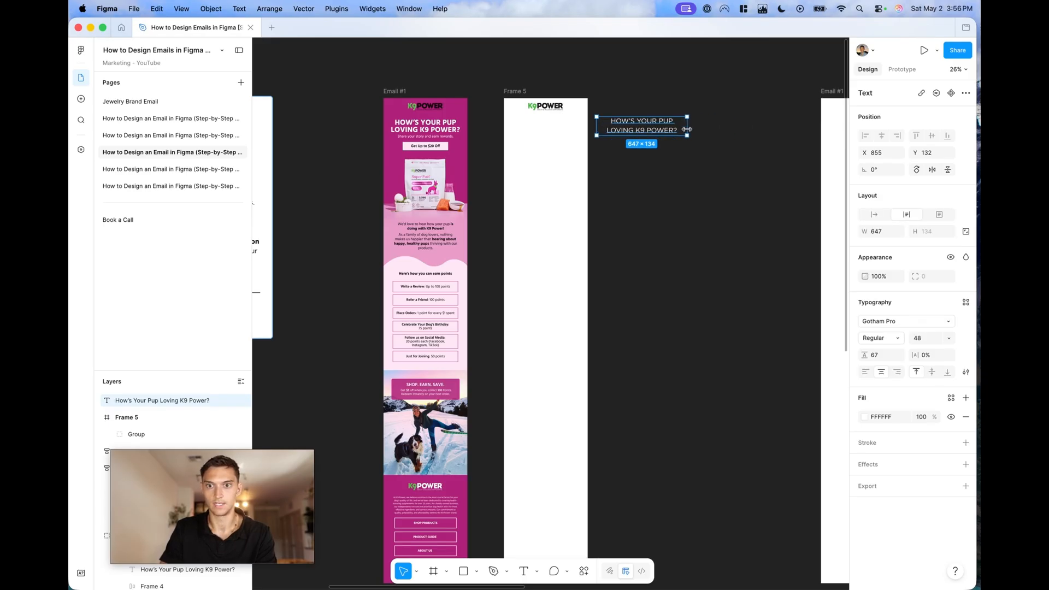
Check the finished email's headline typography and set the new headline's font to Hind
double_click(669, 128)
click(447, 130)
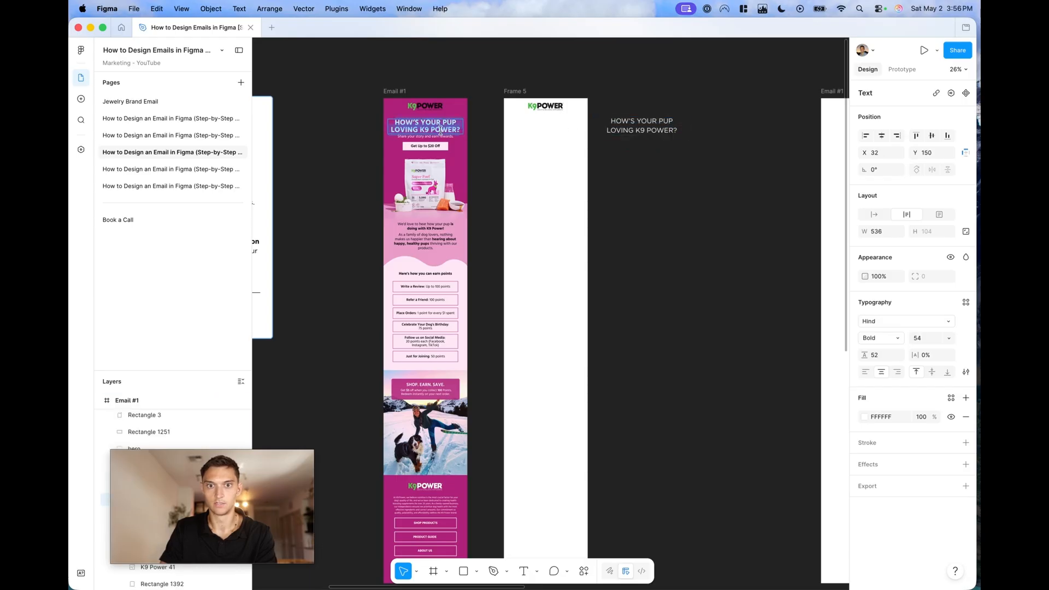
click(638, 129)
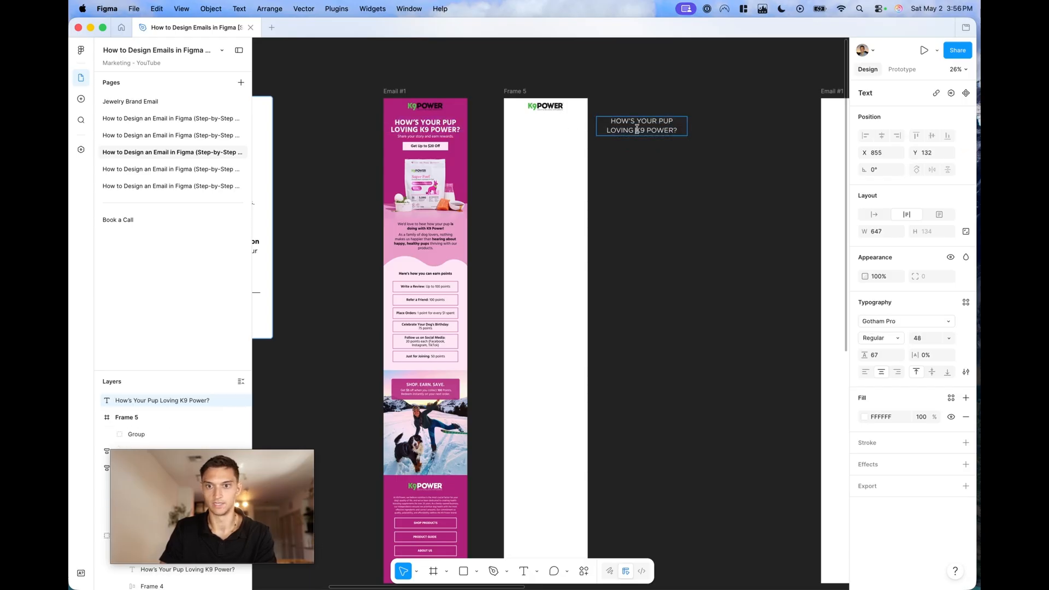
click(891, 326)
text(hind)
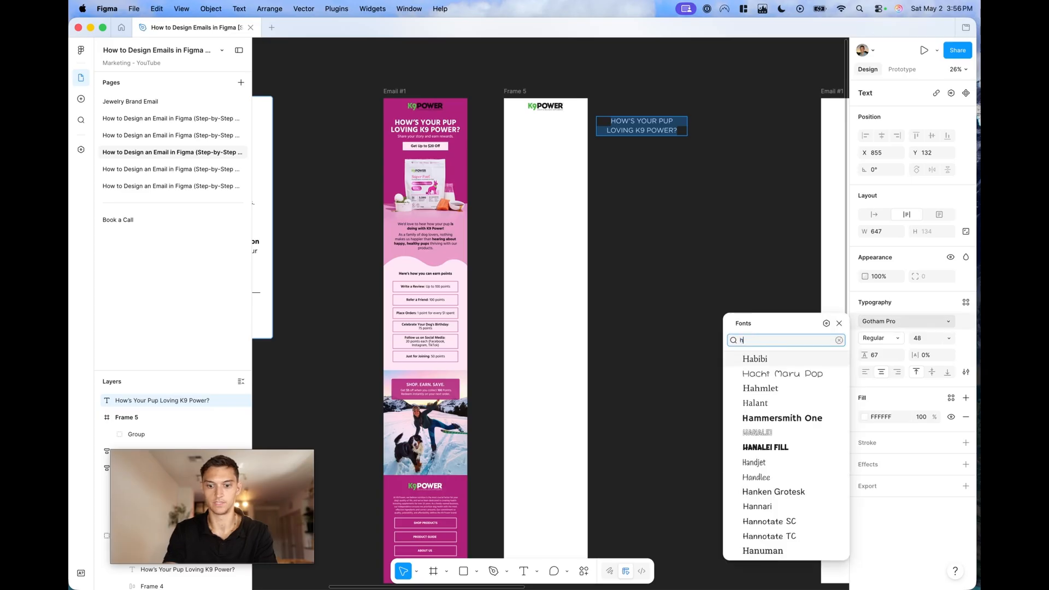
click(805, 360)
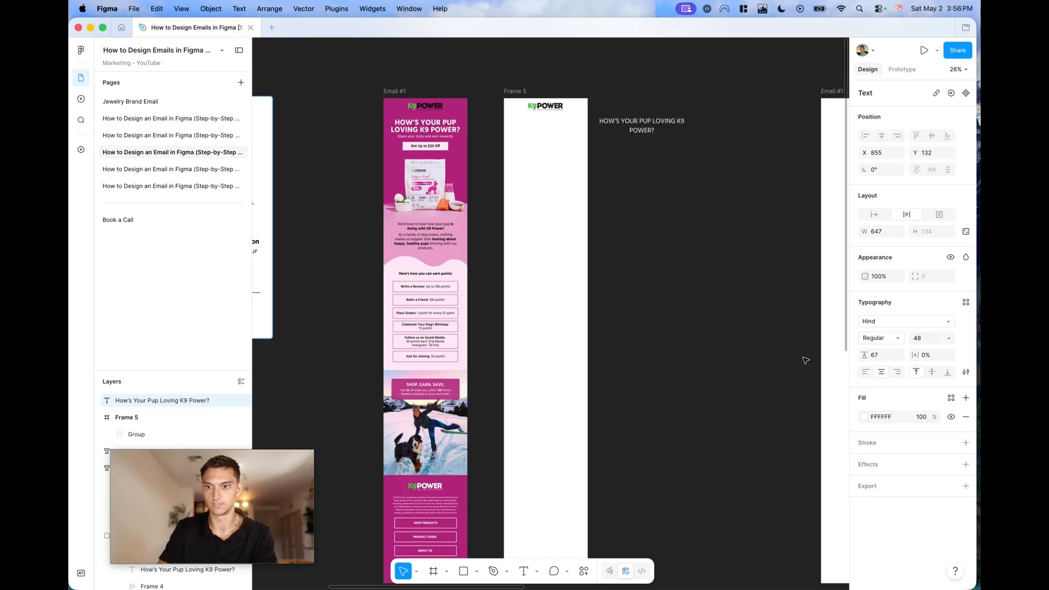
Set the new headline's weight to Bold and narrow its text box to about 511
click(895, 338)
click(896, 377)
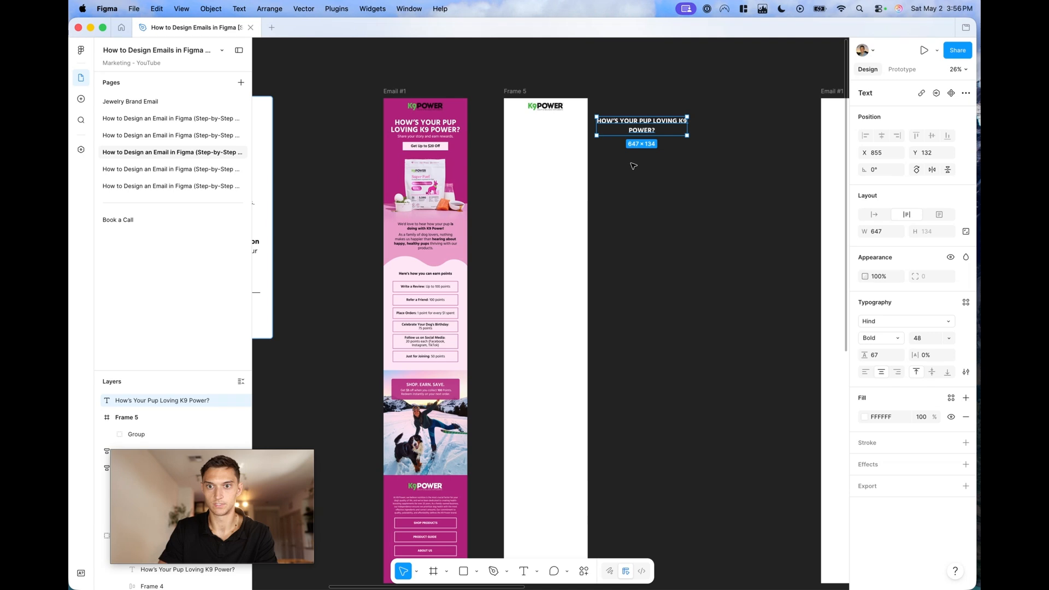
drag(687, 130, 668, 132)
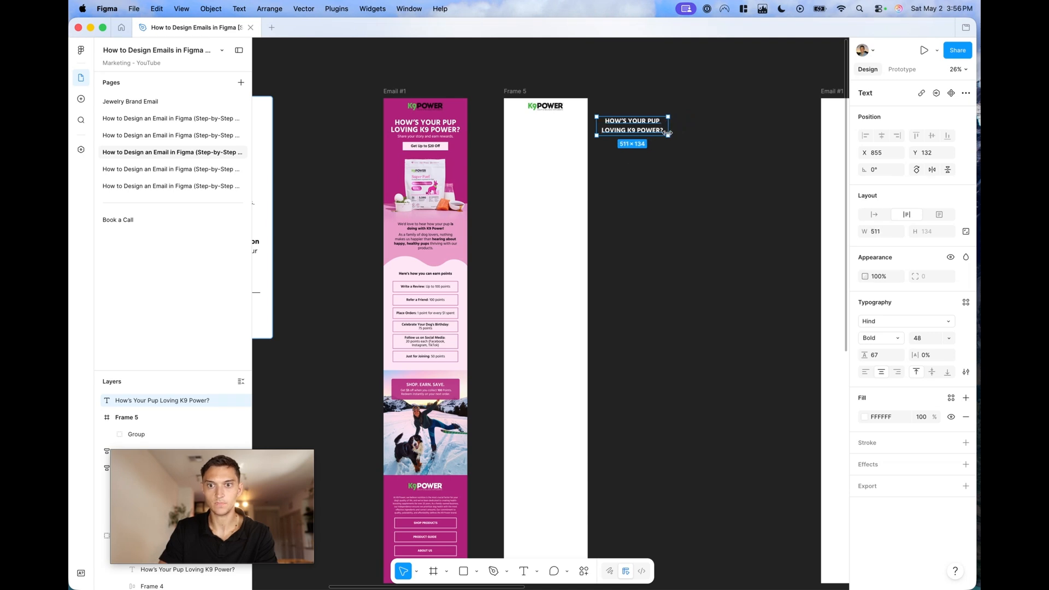
Compare the new headline with the finished email's headline and check the finished one's typography settings
scroll(668, 132, up, 5)
scroll(629, 131, left, 3)
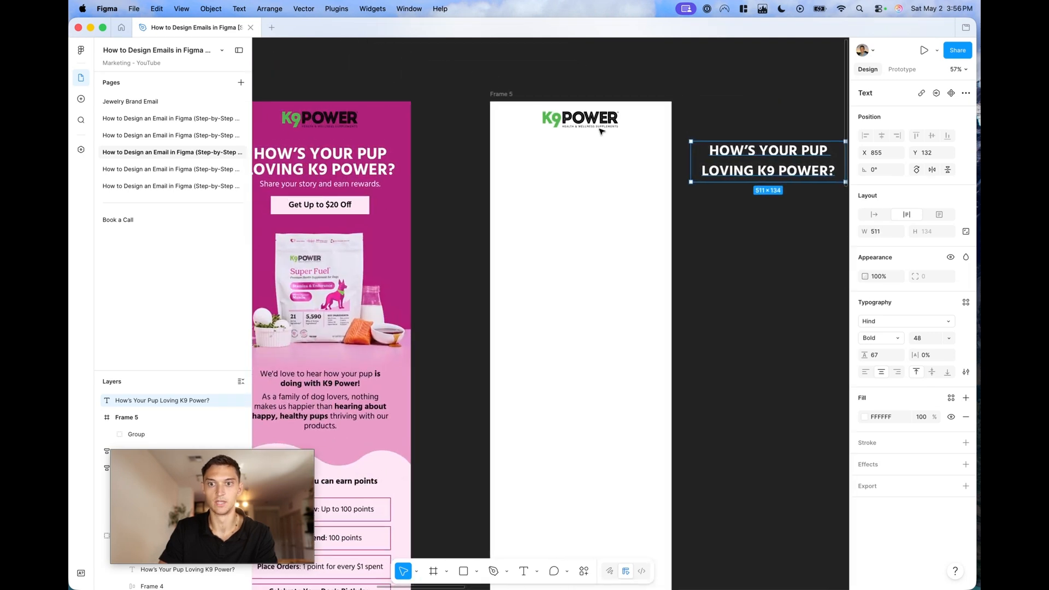
scroll(746, 238, down, 3)
click(746, 238)
scroll(747, 239, down, 2)
scroll(747, 239, right, 2)
click(364, 147)
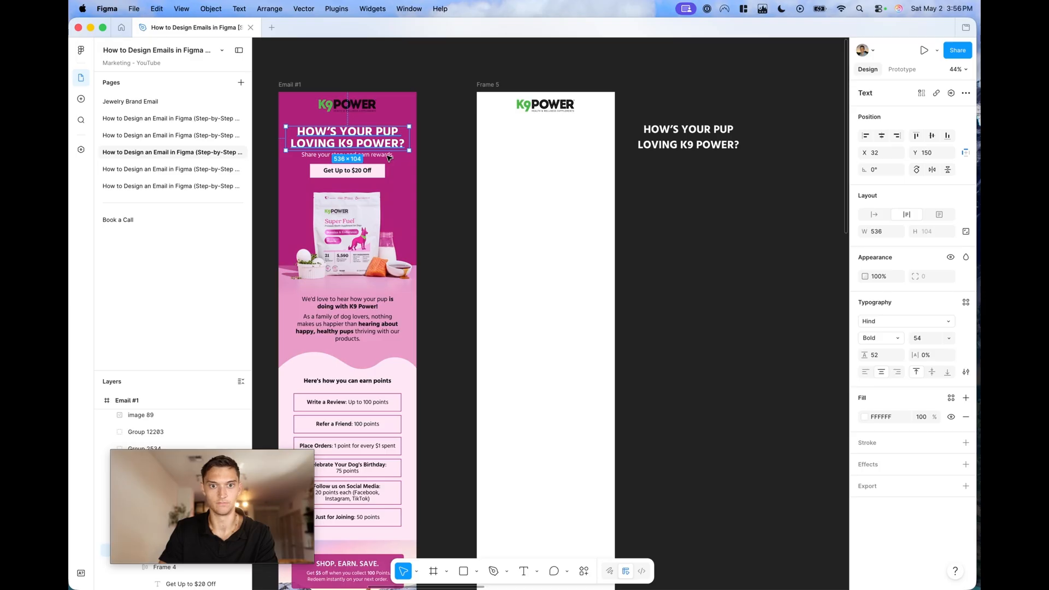
click(687, 255)
Copy the subheadline "Share your story and earn rewards." from the existing email elements and place it just below the new headline
scroll(687, 255, down, 5)
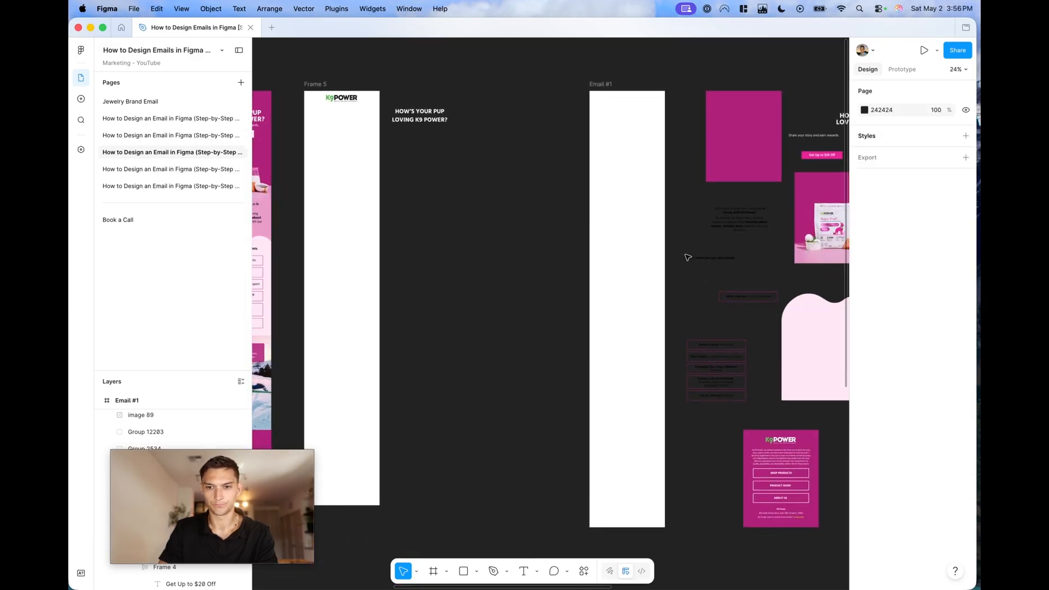
click(687, 256)
click(356, 168)
scroll(487, 229, left, 3)
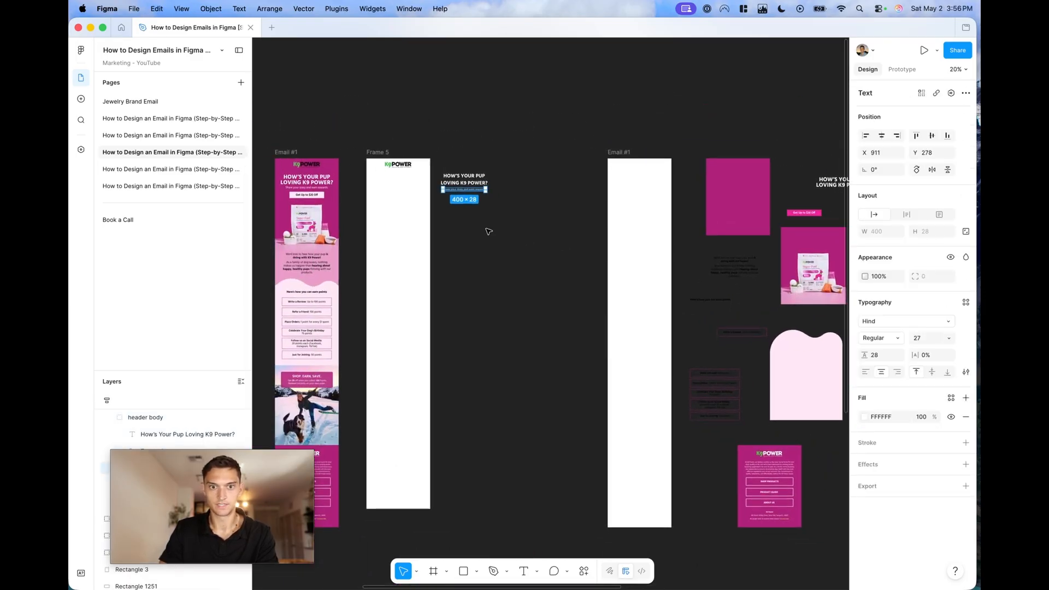
scroll(489, 232, right, 2)
click(489, 231)
scroll(489, 231, left, 3)
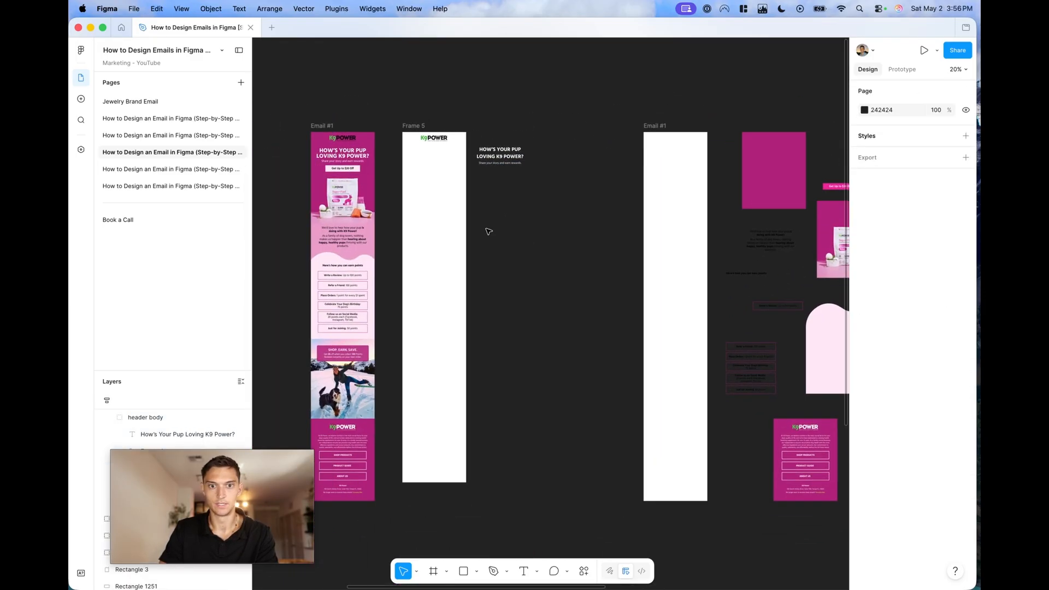
Examine the finished email's hero section and the image fill of its product photo
scroll(489, 231, up, 3)
scroll(489, 231, left, 2)
scroll(534, 223, down, 3)
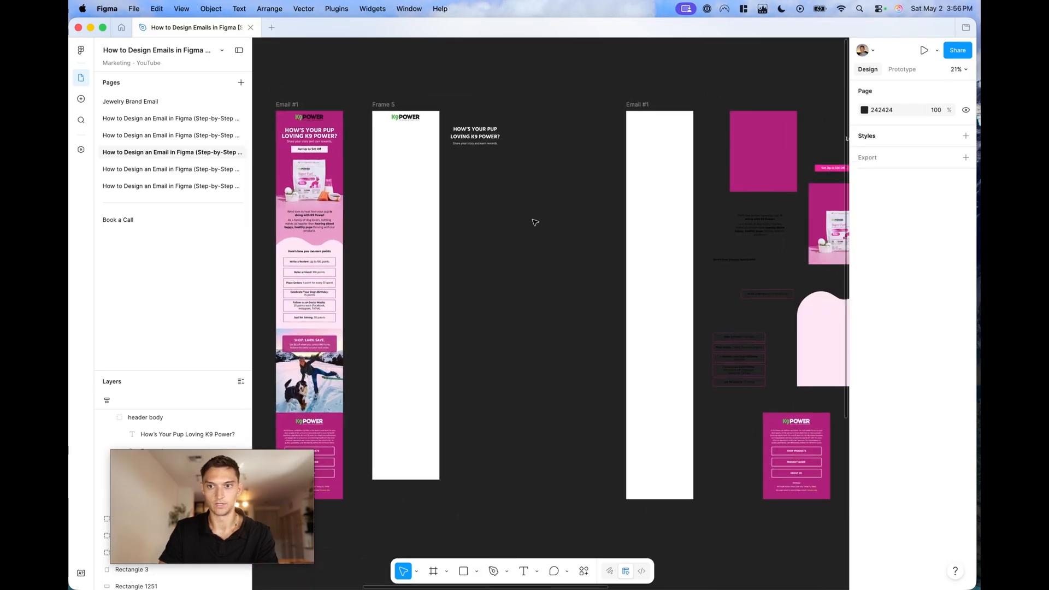
scroll(535, 222, left, 2)
scroll(535, 223, up, 5)
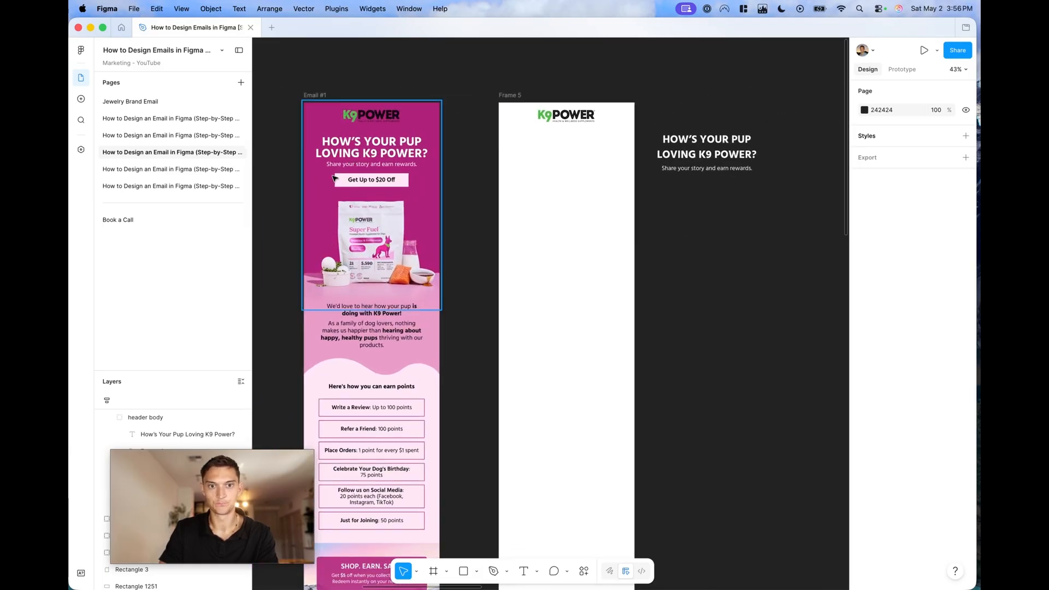
scroll(484, 229, down, 2)
click(382, 193)
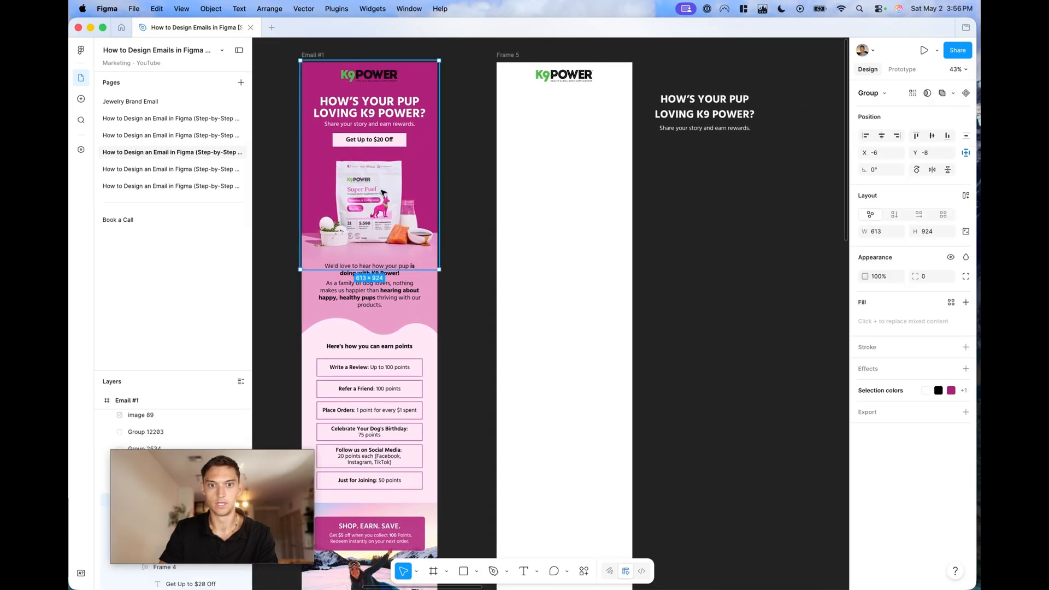
double_click(382, 191)
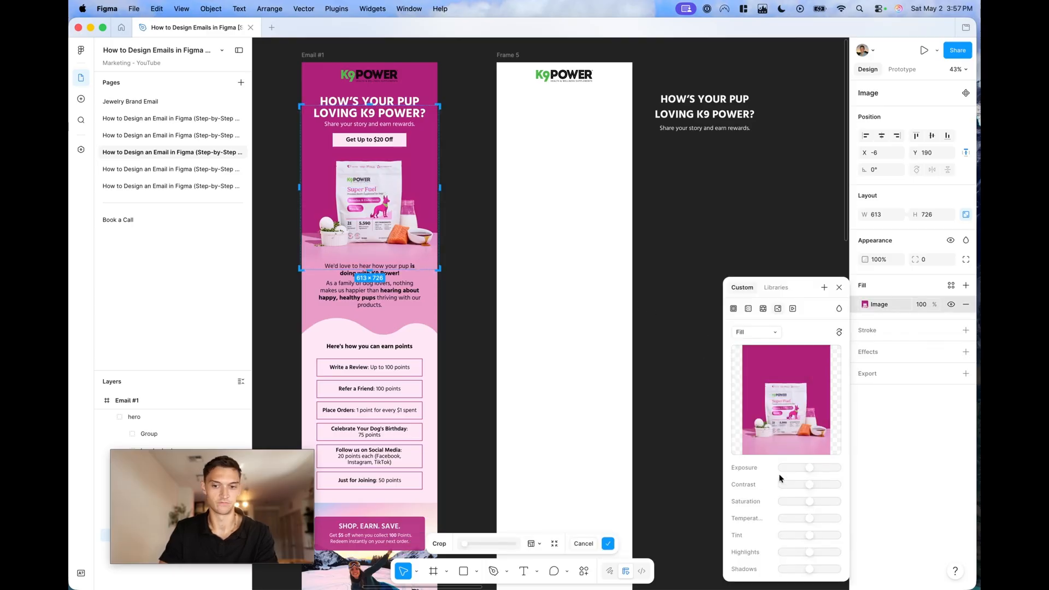
click(663, 245)
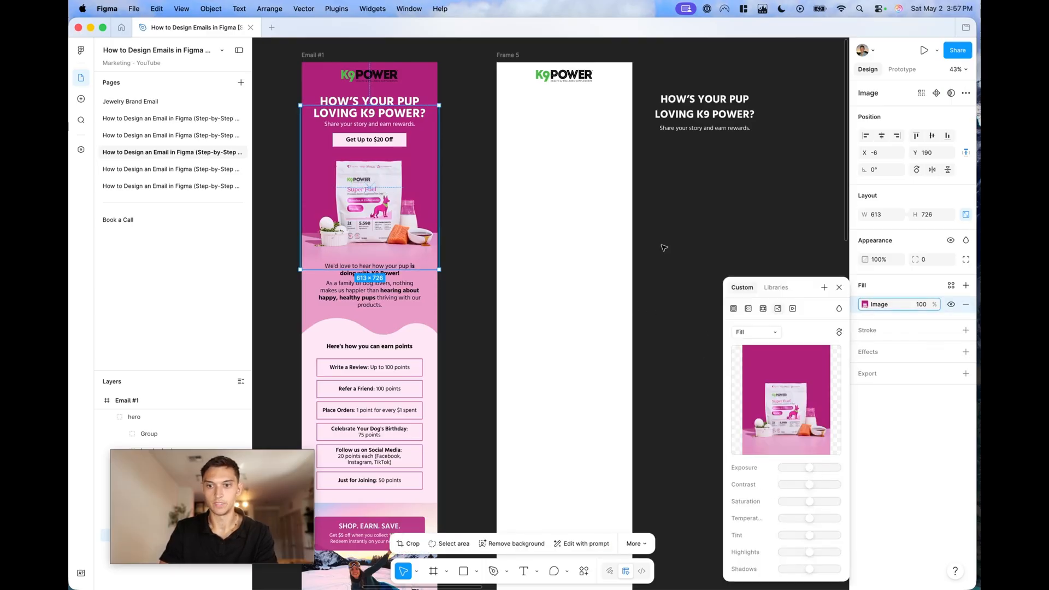
Draw a rectangle about 584 × 703 on the empty canvas below the new headline and subheadline
scroll(664, 247, down, 1)
scroll(664, 248, right, 1)
key(r)
drag(625, 136, 762, 300)
scroll(732, 258, up, 2)
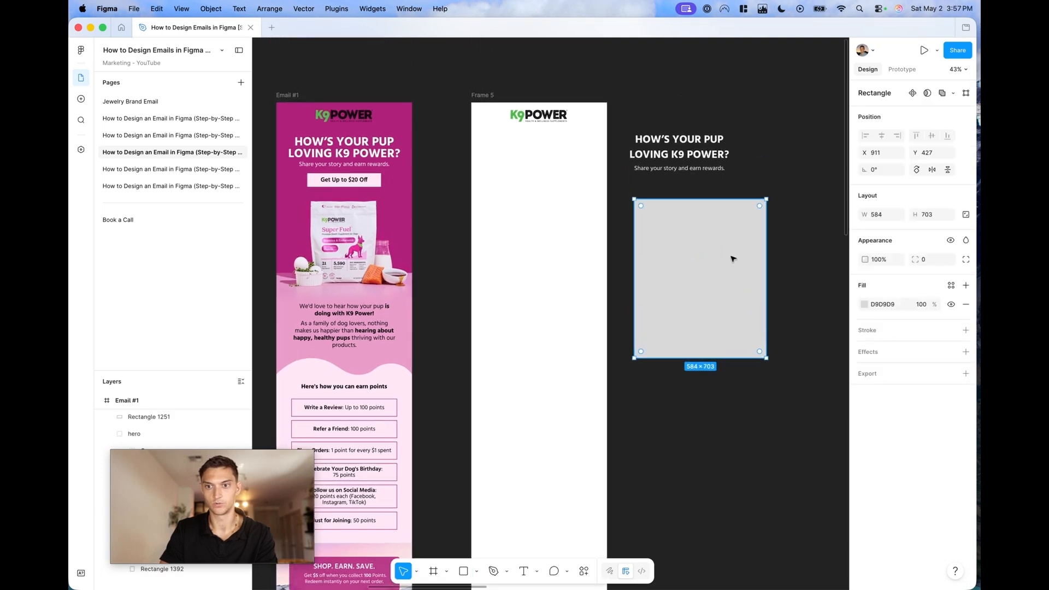
Fill the rectangle with magenta B02179 sampled from the finished email's background and fit it to the top of Frame 5 at about 600 × 997
scroll(732, 259, left, 2)
key(i)
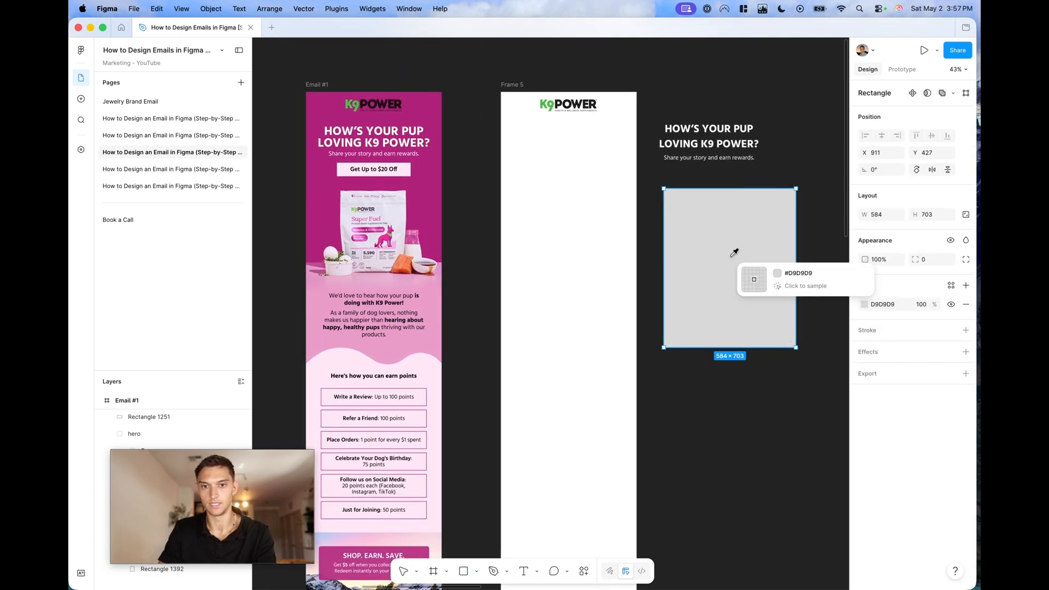
click(430, 193)
drag(776, 269, 612, 237)
drag(632, 158, 635, 91)
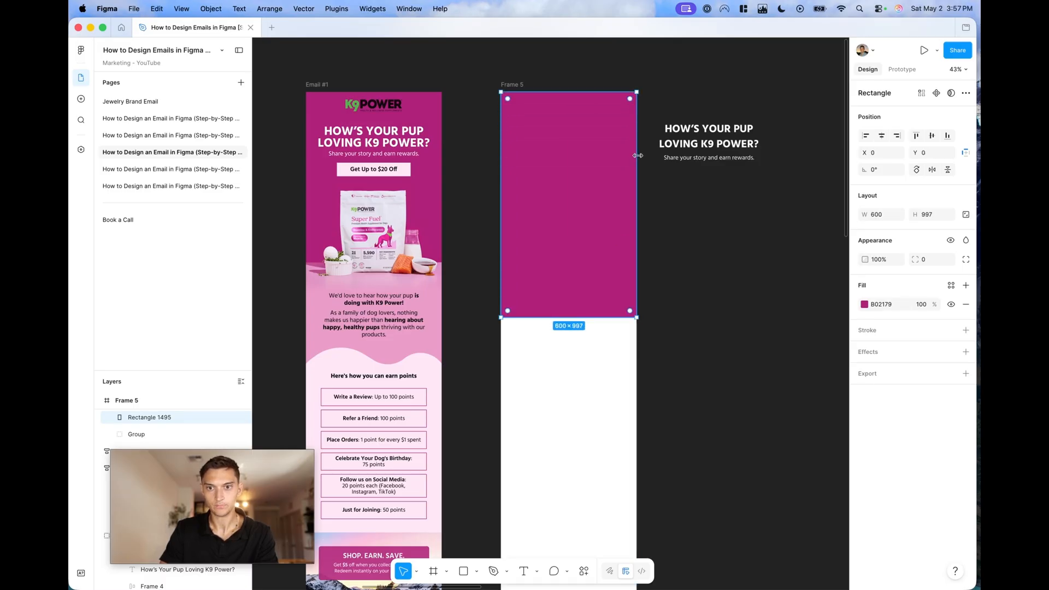
Send the magenta rectangle to the back of Frame 5, behind the logo
scroll(621, 146, up, 3)
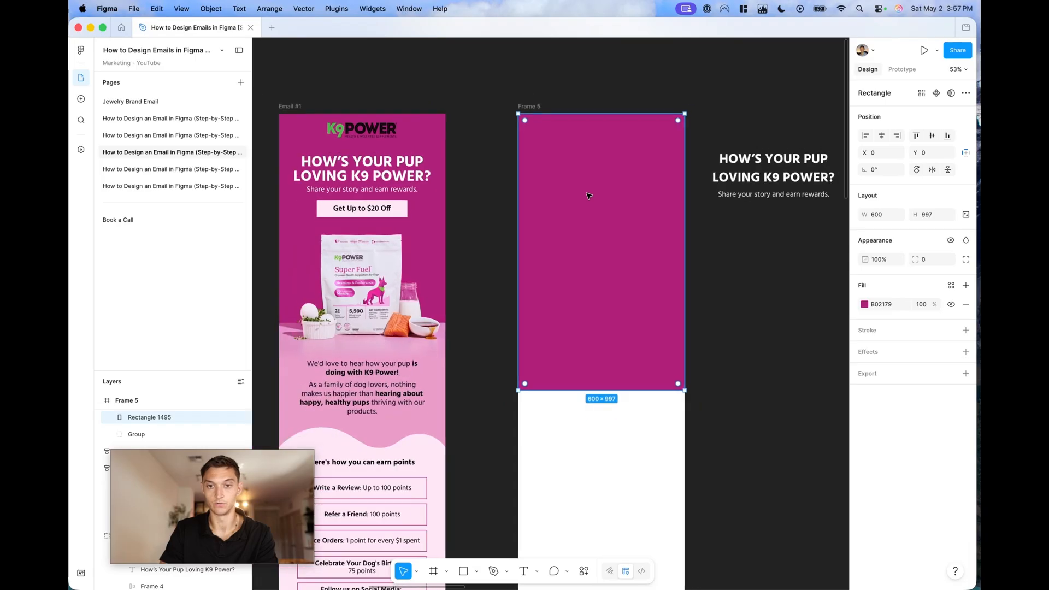
scroll(589, 196, down, 2)
right_click(588, 214)
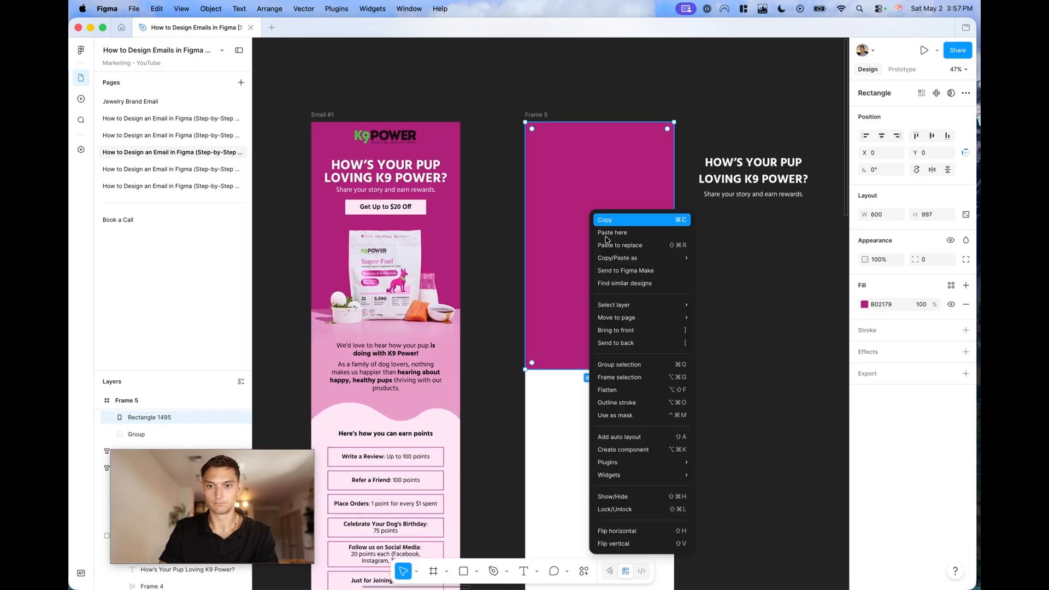
click(686, 344)
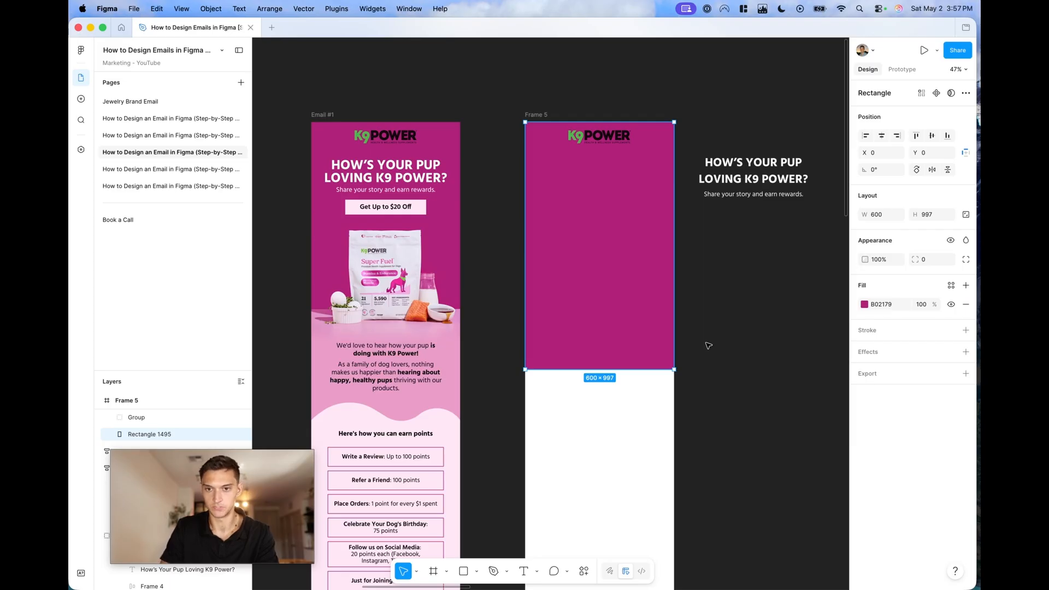
click(709, 345)
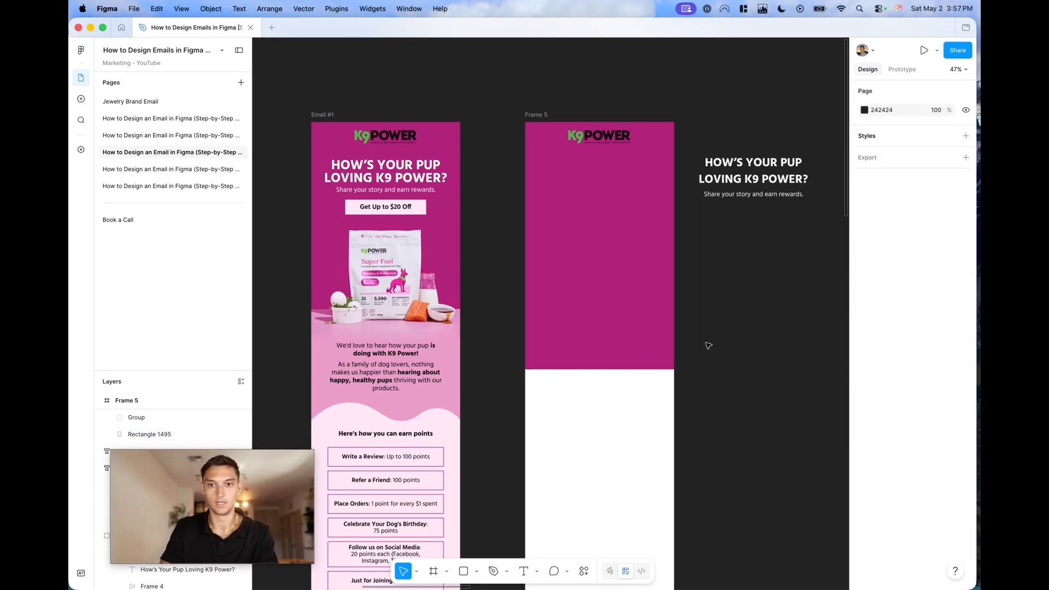
Move the headline into Frame 5, centred on the magenta background below the logo
click(761, 205)
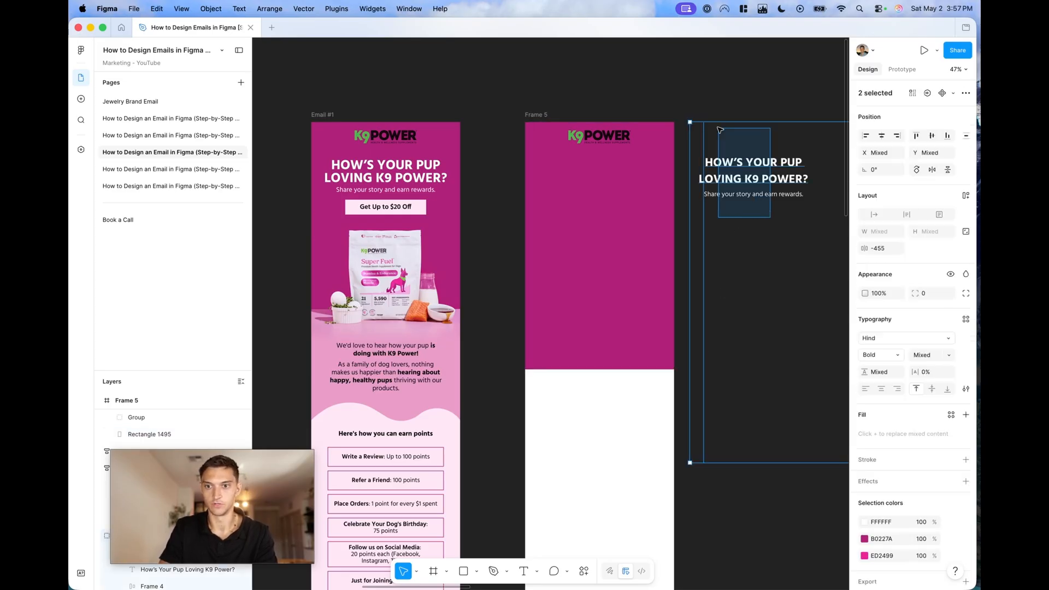
click(667, 77)
scroll(668, 78, down, 3)
scroll(668, 79, up, 3)
scroll(669, 78, right, 3)
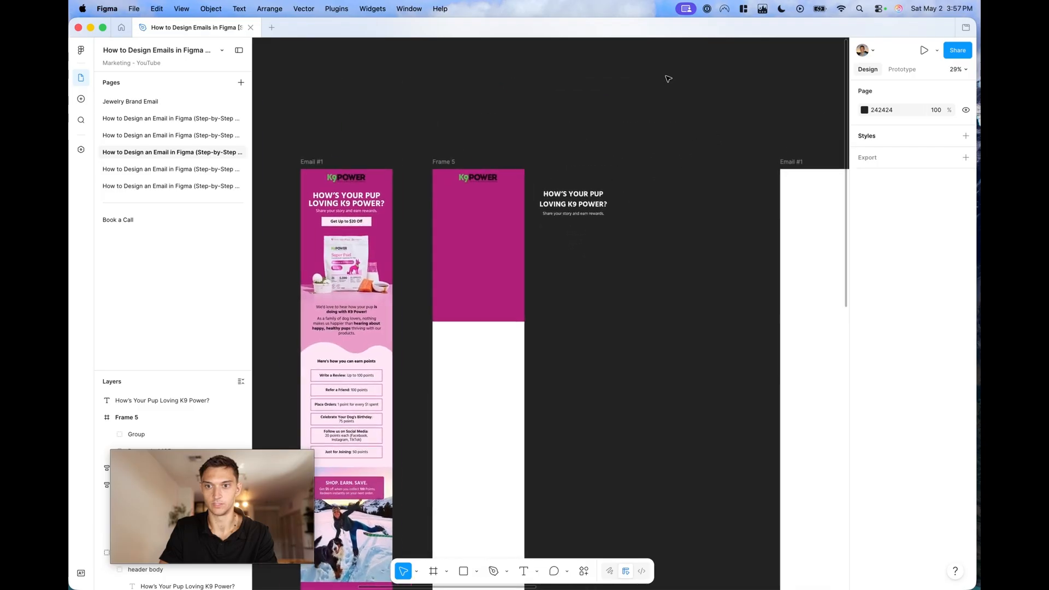
drag(572, 148, 506, 193)
click(639, 199)
click(600, 193)
Move the "Share your story and earn rewards." subheadline into Frame 5, centred below the headline
click(583, 210)
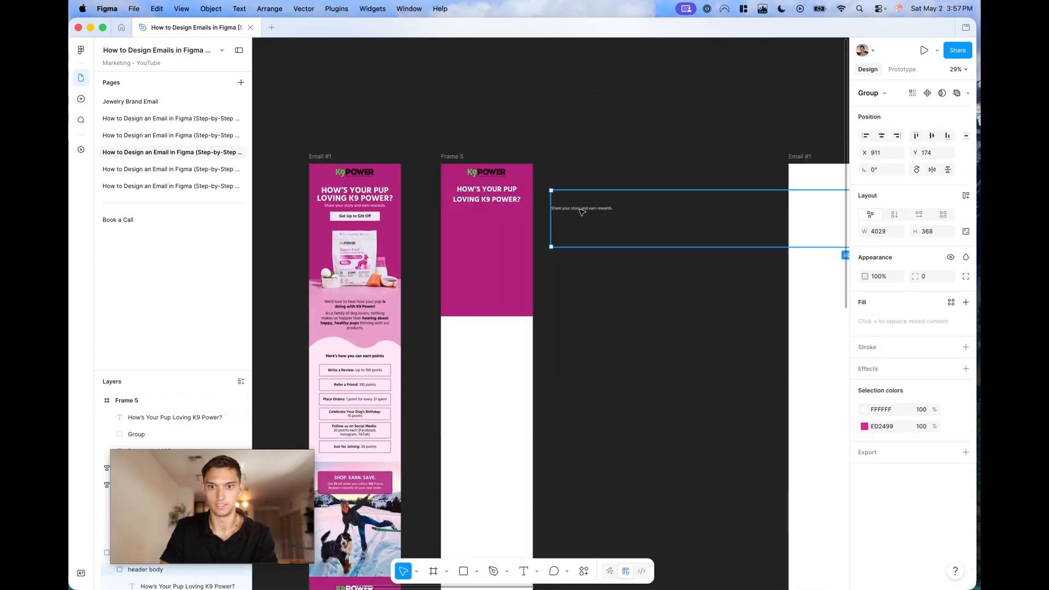
double_click(582, 212)
drag(582, 212, 488, 215)
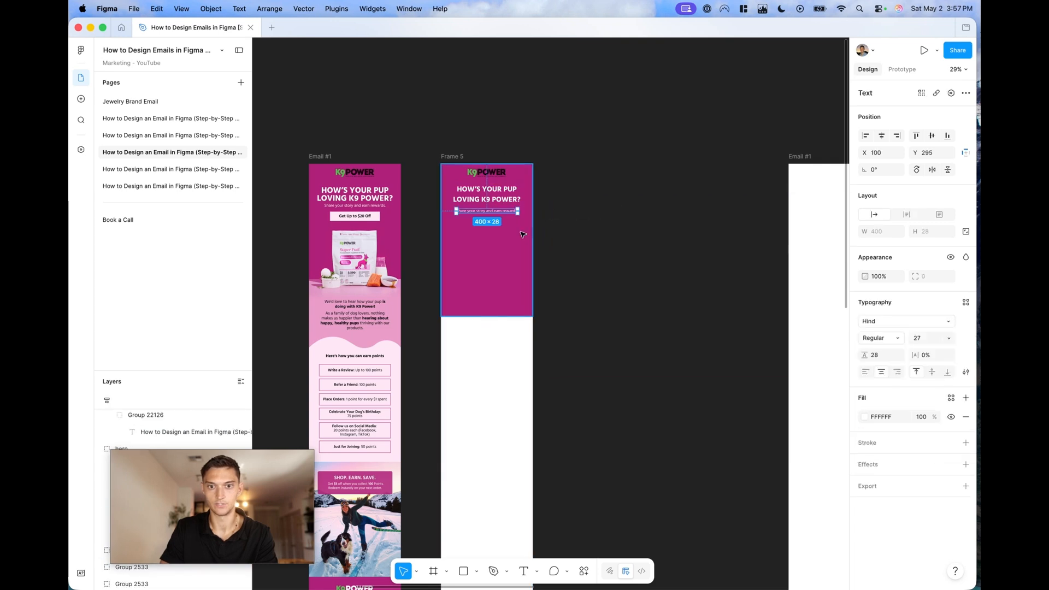
click(553, 227)
Draw a new frame about 417 wide on the canvas above the two emails and set its height to 60
scroll(552, 227, up, 5)
scroll(554, 228, left, 3)
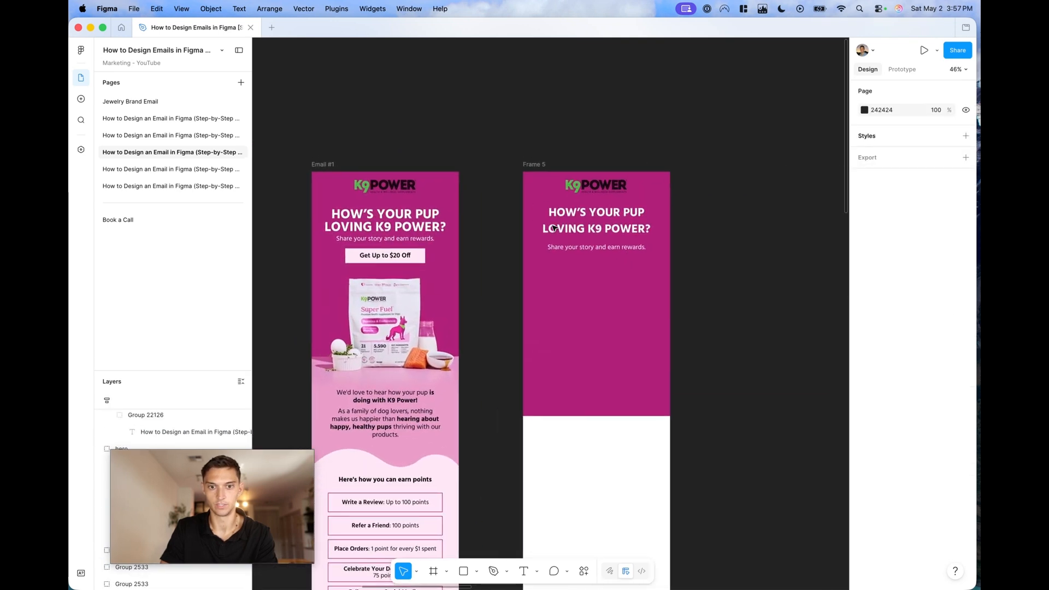
scroll(554, 228, up, 3)
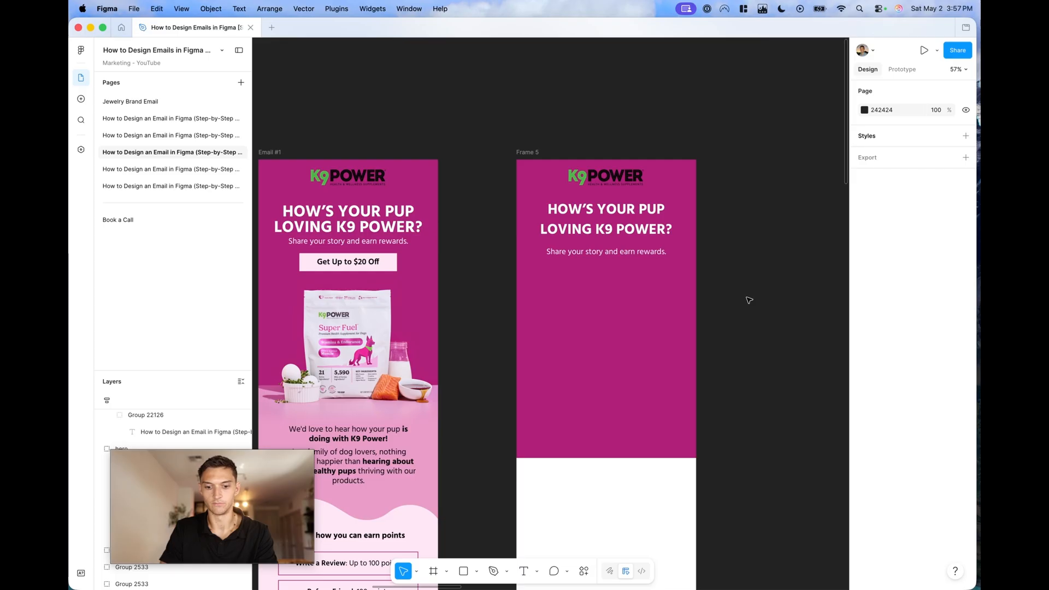
scroll(511, 101, down, 2)
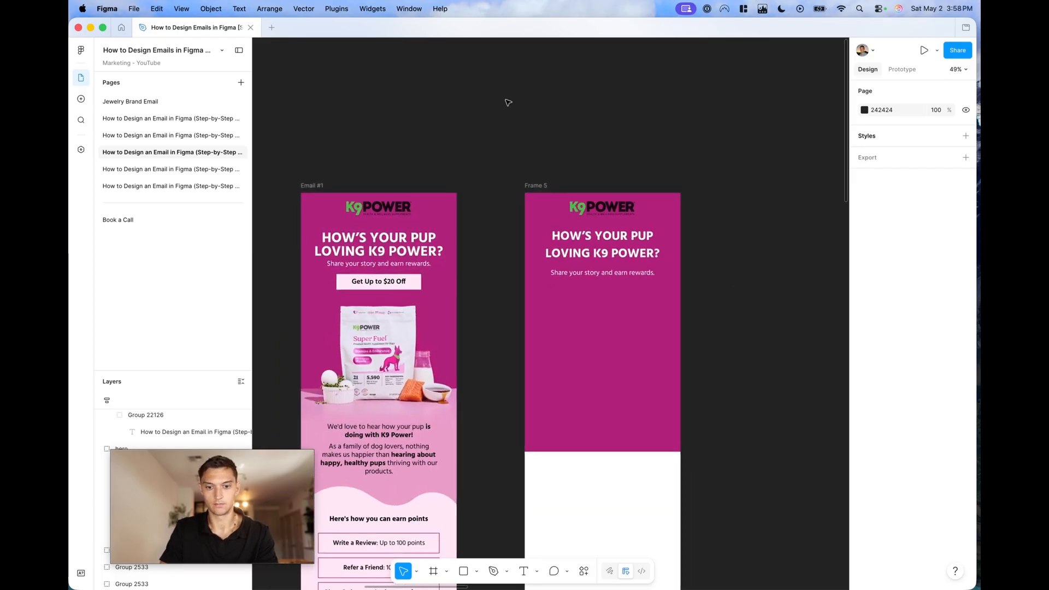
key(f)
drag(442, 93, 552, 114)
click(933, 231)
text(60)
key(Return)
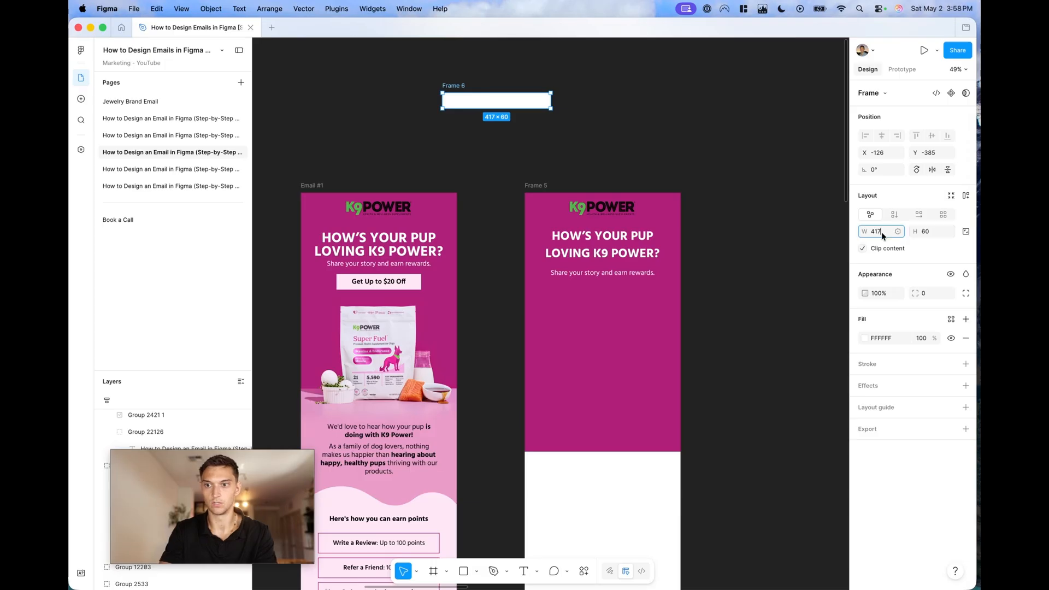
Set the new frame's width to 300 and place it above Frame 5, aligned with that frame's left edge
key(BackSpace)
key(BackSpace)
key(BackSpace)
text(300)
key(Return)
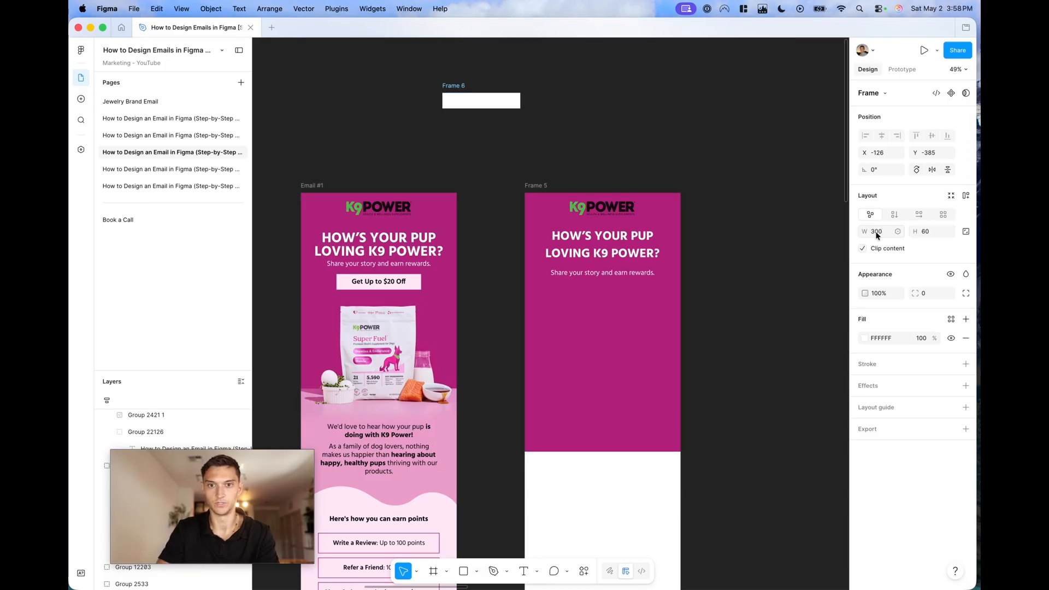
drag(470, 101, 542, 112)
click(631, 147)
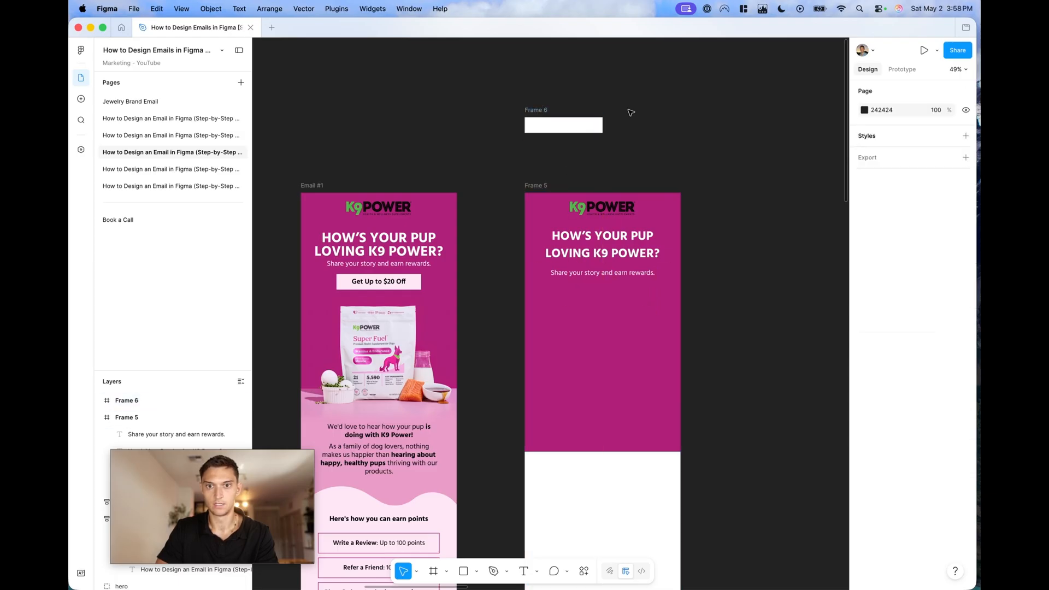
Copy the button text "Get Up to $20 Off" from the finished email into the 300 × 60 frame, discarding a spare copy of the subheadline
click(619, 276)
drag(620, 276, 697, 129)
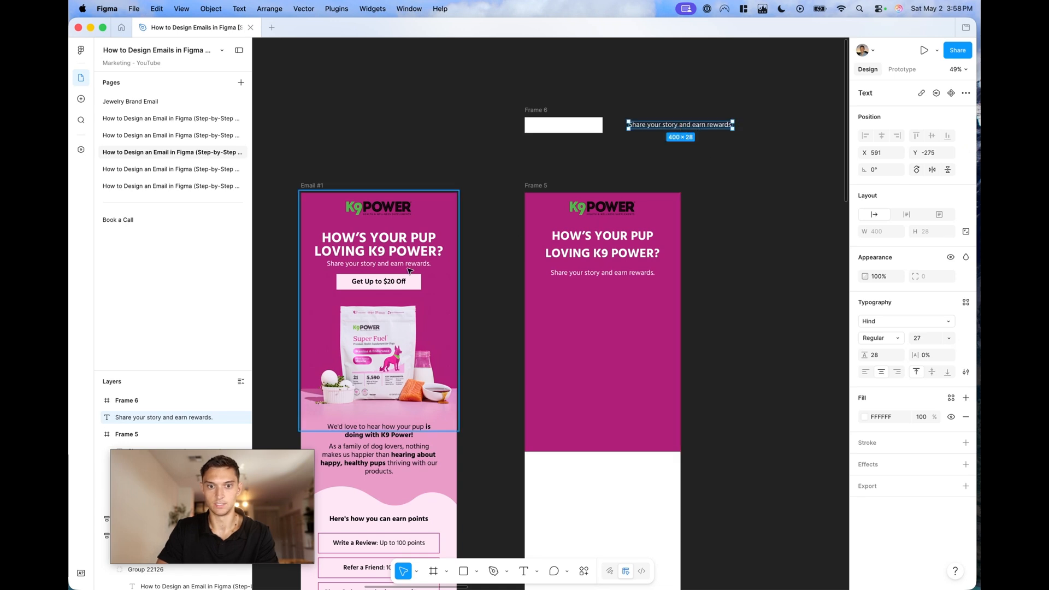
double_click(386, 281)
double_click(387, 281)
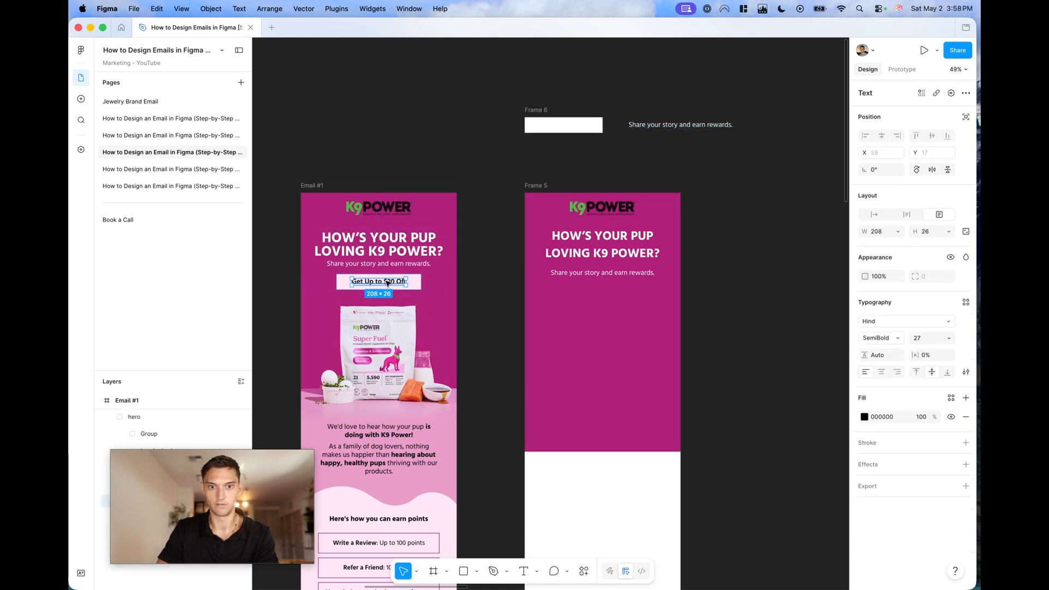
drag(387, 283, 552, 125)
click(635, 129)
key(Delete)
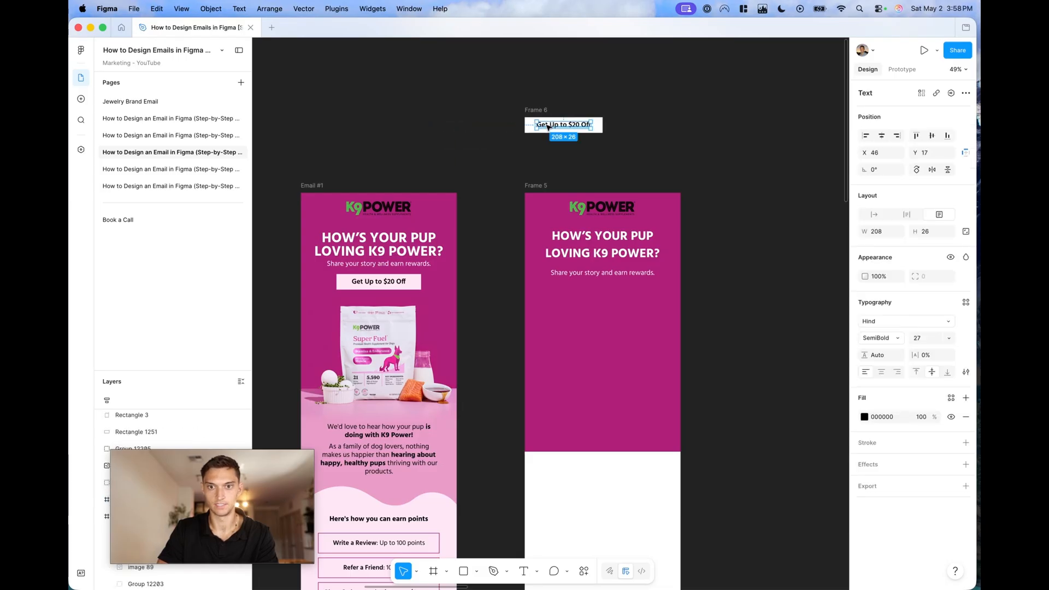
Shift the button text toward the lower left of its 300 × 60 frame and apply auto layout to the frame
scroll(548, 127, up, 5)
scroll(617, 155, up, 3)
drag(523, 235, 489, 244)
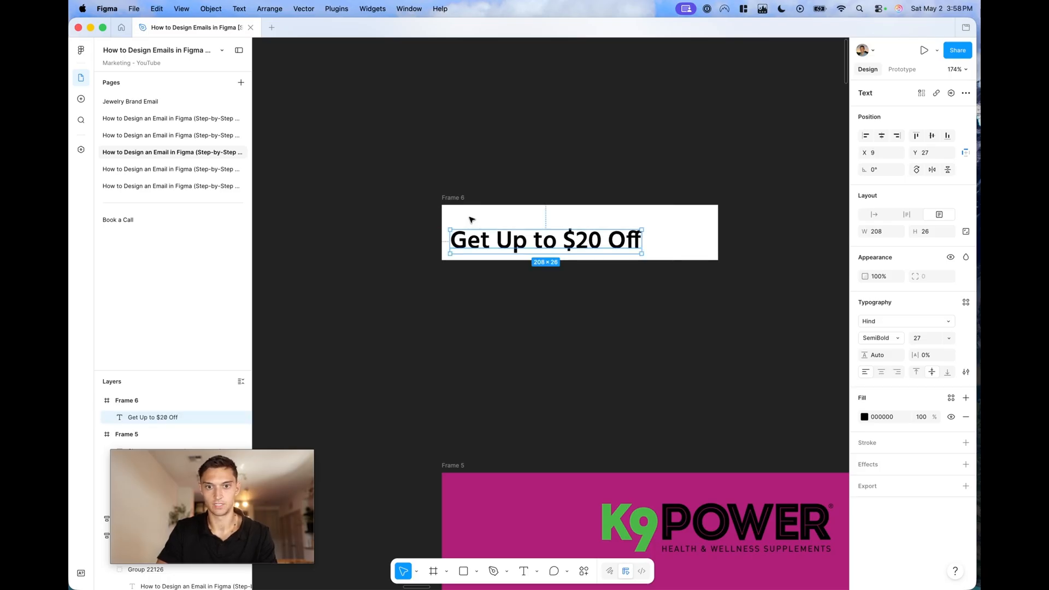
click(489, 216)
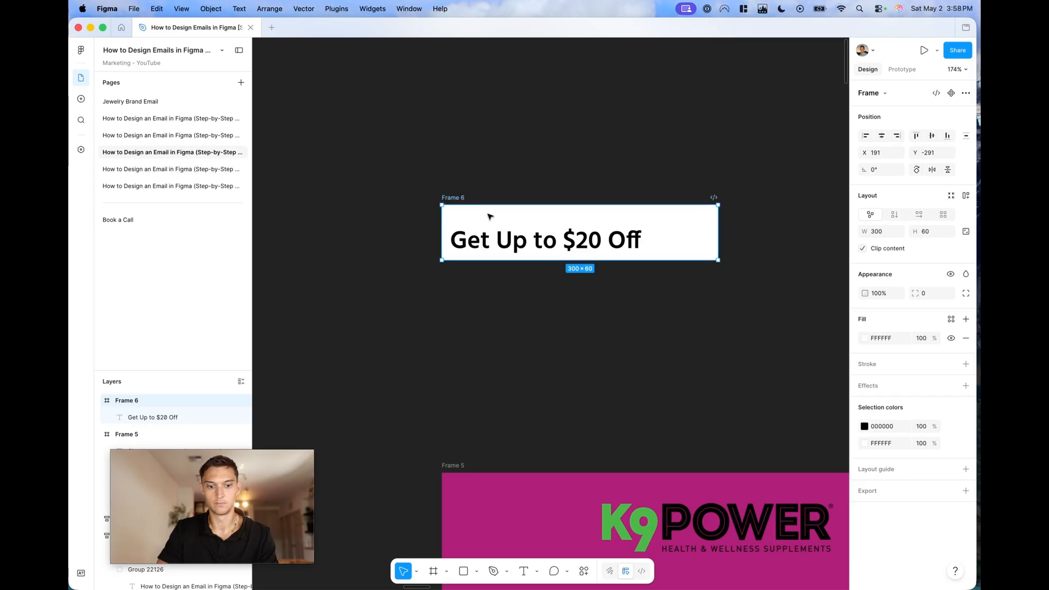
key(shift+a)
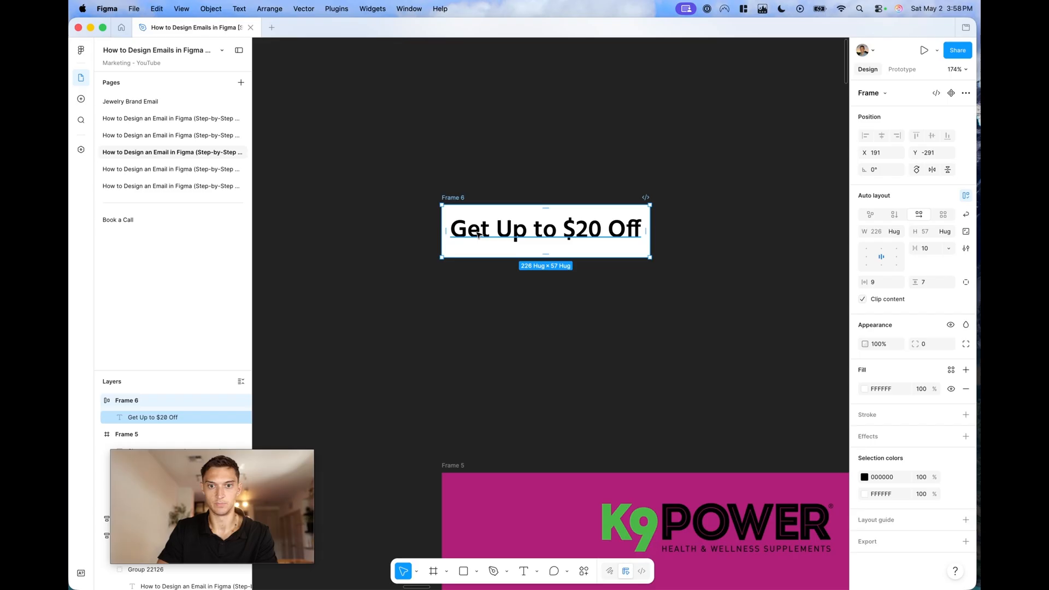
Widen the auto layout button frame to about 286 and try moving the button text within it
drag(653, 233, 705, 232)
click(648, 231)
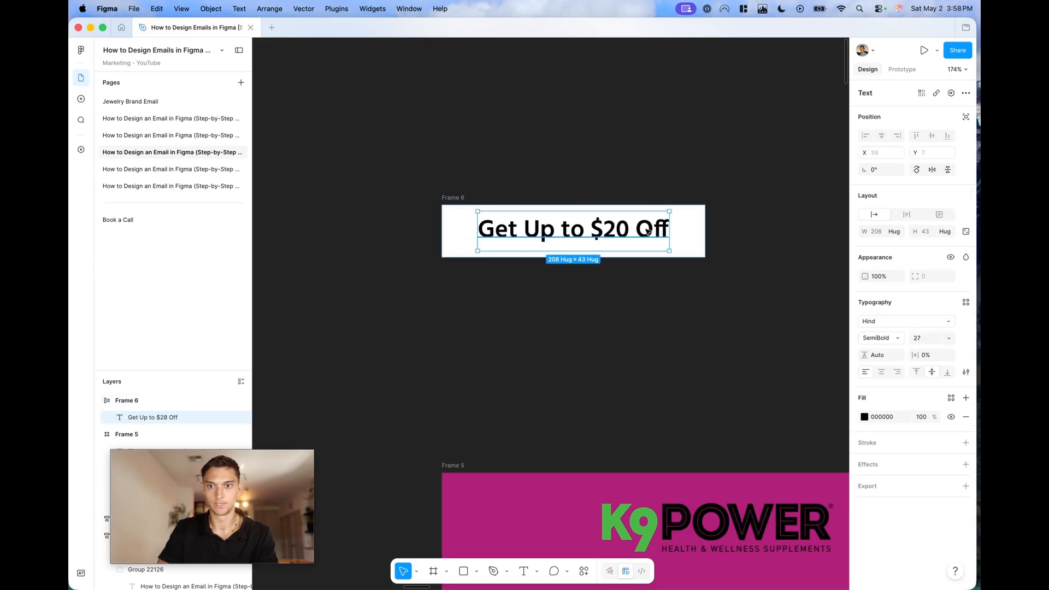
drag(626, 232, 634, 274)
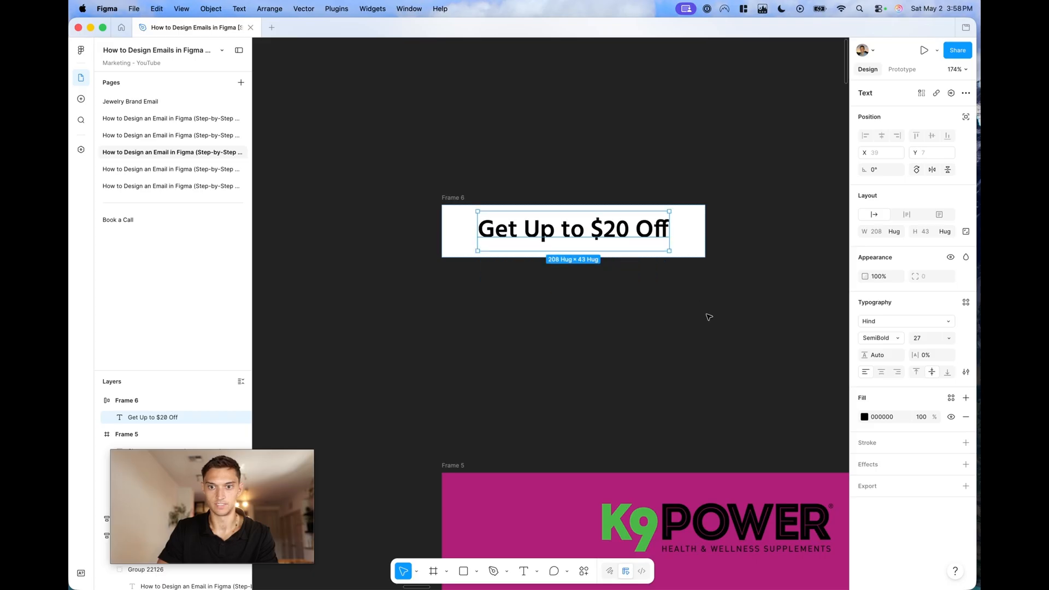
click(628, 278)
scroll(628, 278, down, 10)
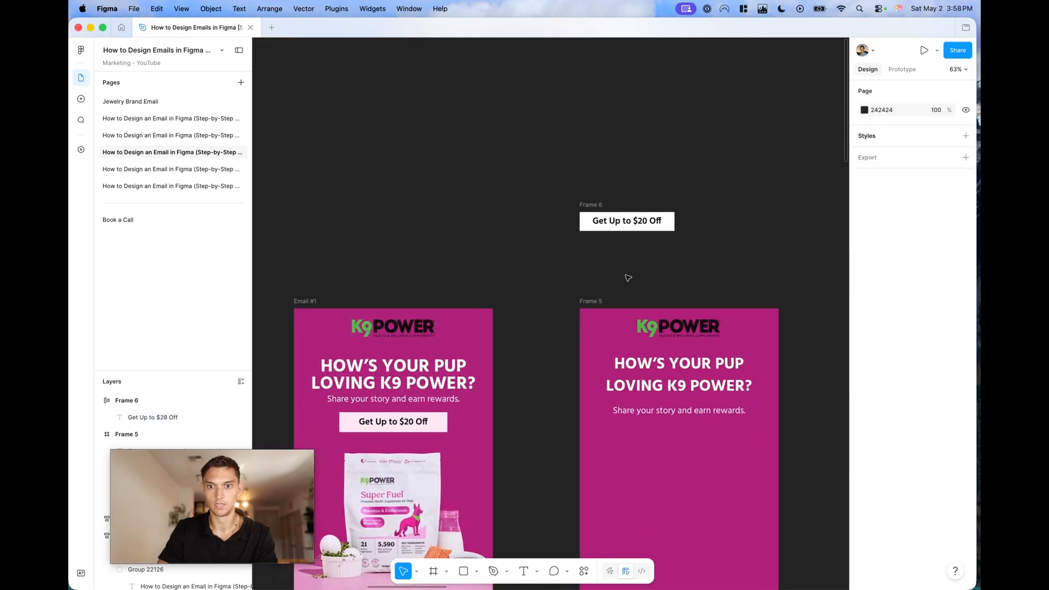
drag(148, 519, 764, 505)
Set the button frame's size to 300 wide and 60 high
click(601, 220)
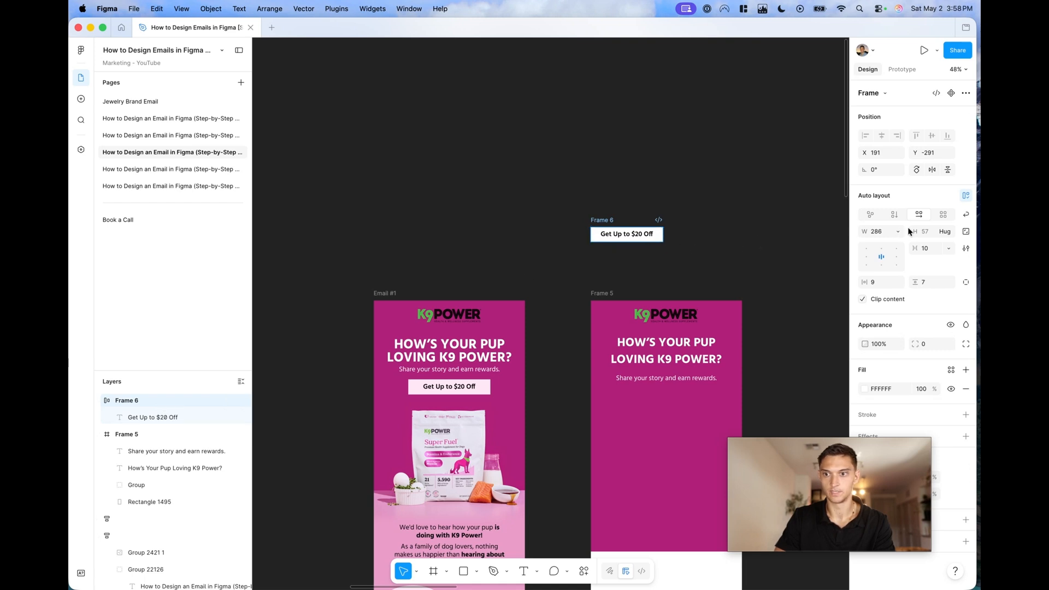
click(925, 232)
text(60)
click(875, 231)
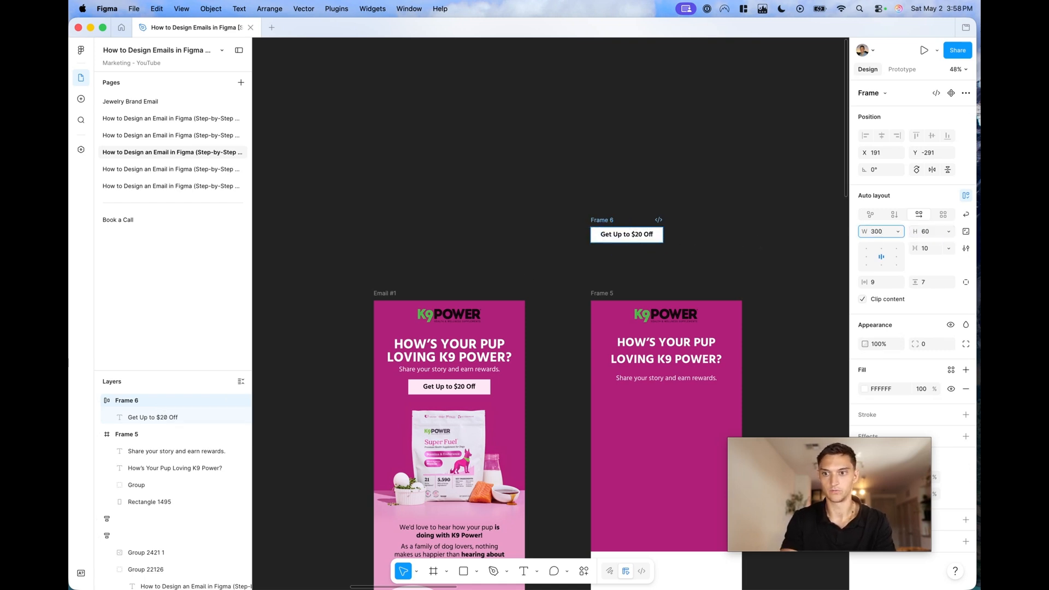
click(654, 206)
scroll(636, 208, down, 3)
Shift the button frame toward the gap above the two emails and fill it with the light pink sampled from the finished email's button
drag(548, 188, 497, 194)
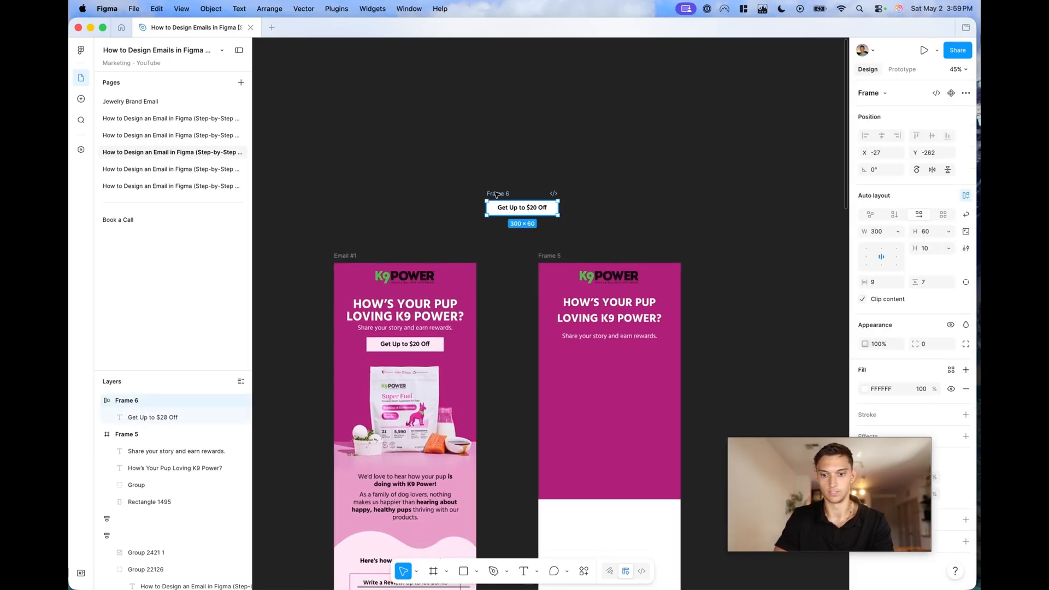
key(i)
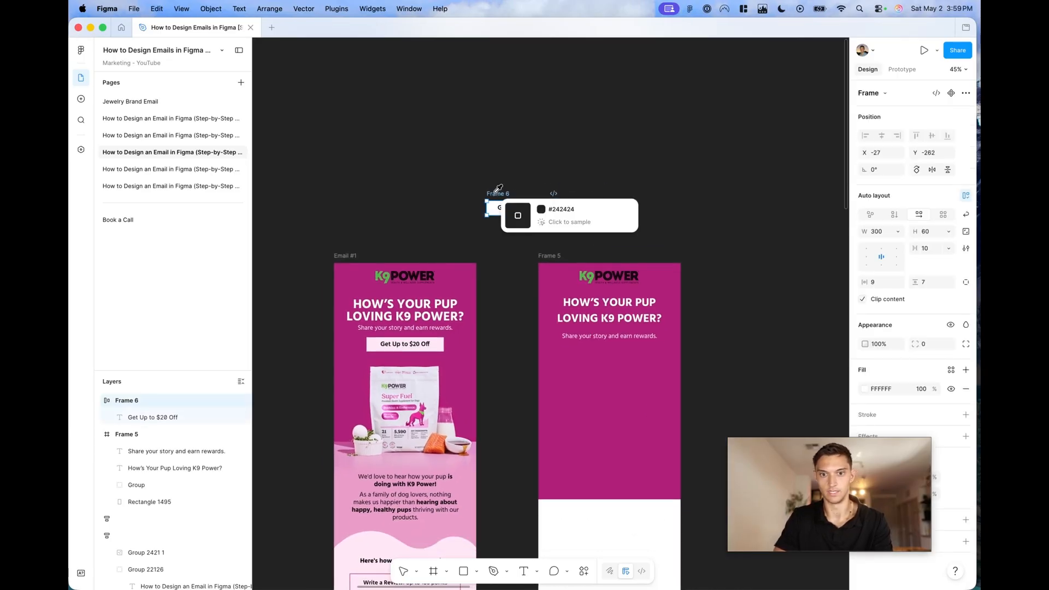
click(441, 343)
click(712, 200)
scroll(649, 186, down, 2)
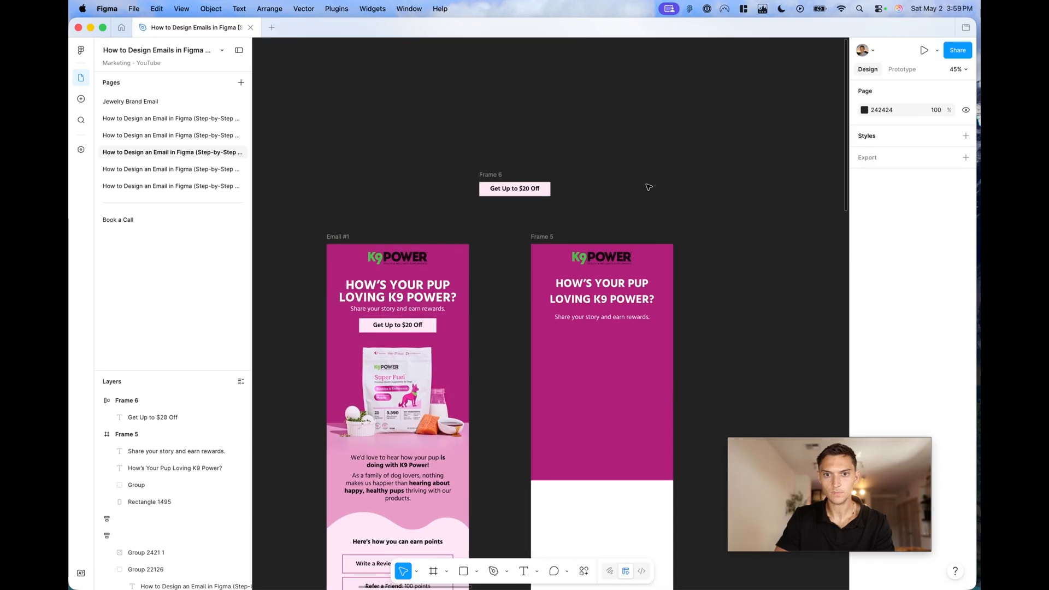
Create a row of three 181 × 181 circles above the finished email and fill the third with the email's magenta, B0227A
key(o)
mouse_move(327, 98)
mouse_down()
mouse_move(372, 143)
mouse_move(394, 118)
mouse_move(478, 116)
mouse_move(462, 119)
mouse_up()
key(super+d)
key(i)
click(355, 271)
Fill the two remaining circles with light pink FFE7F5, sampling the finished email's button and its wavy section
click(391, 136)
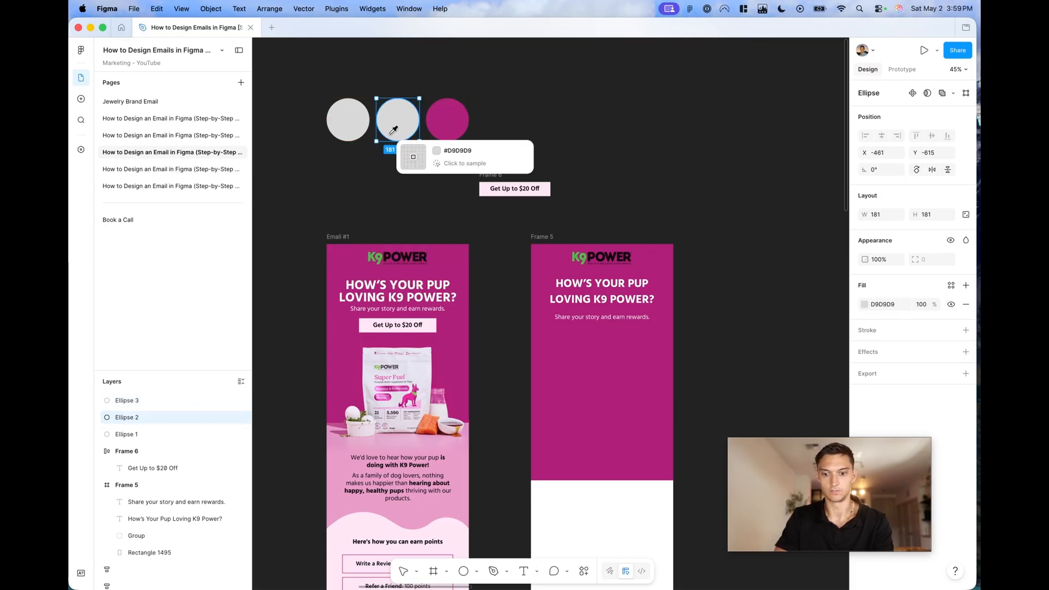
click(432, 325)
click(353, 128)
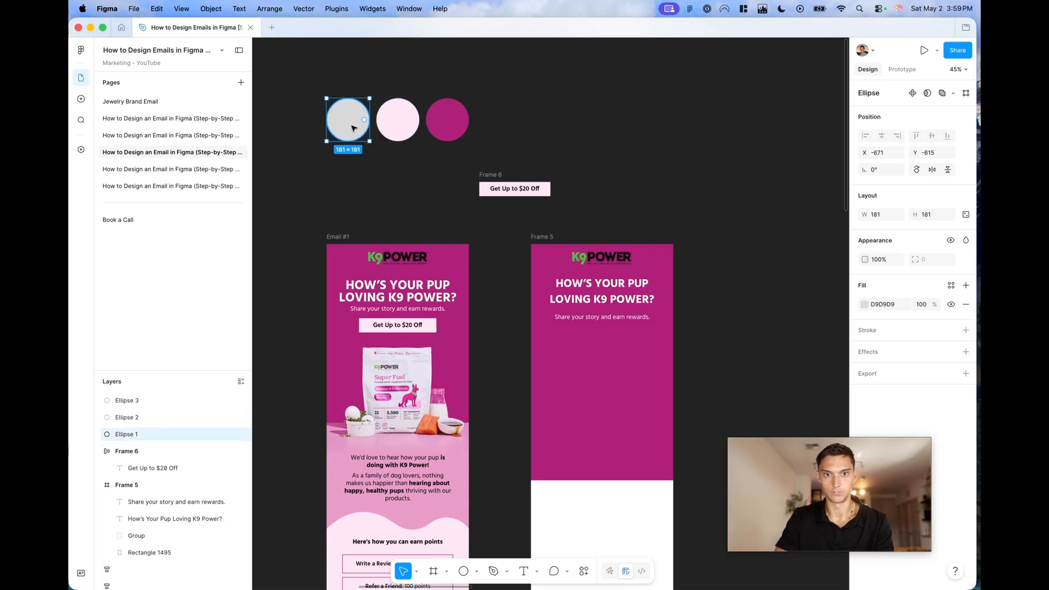
key(i)
click(355, 522)
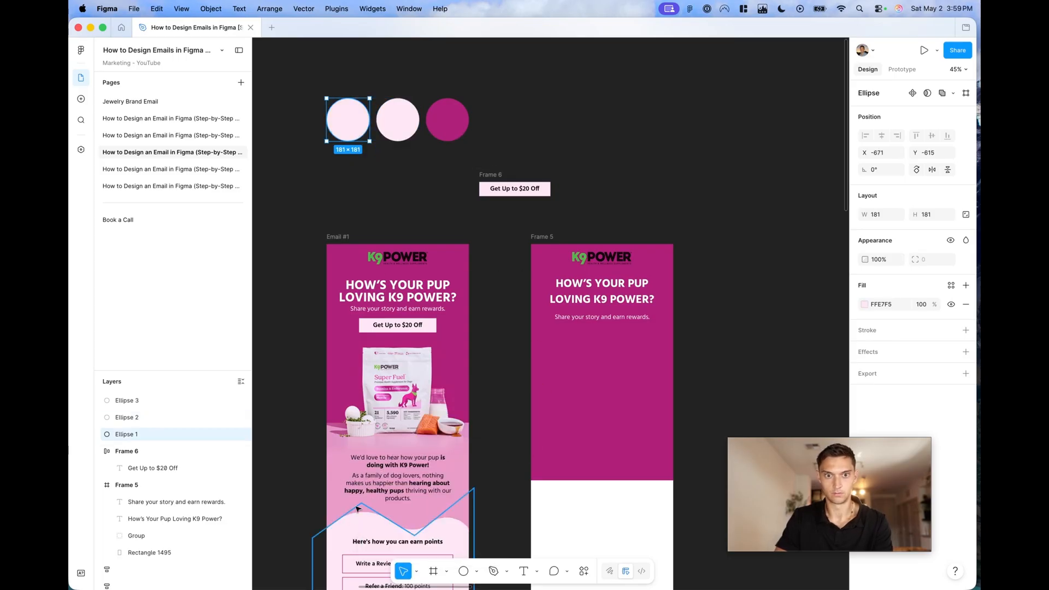
Move the light pink button frame into Frame 5, below the subheadline, at about X 212, Y 372
click(294, 185)
drag(309, 69, 559, 162)
scroll(558, 159, down, 8)
scroll(557, 158, down, 5)
scroll(552, 157, up, 10)
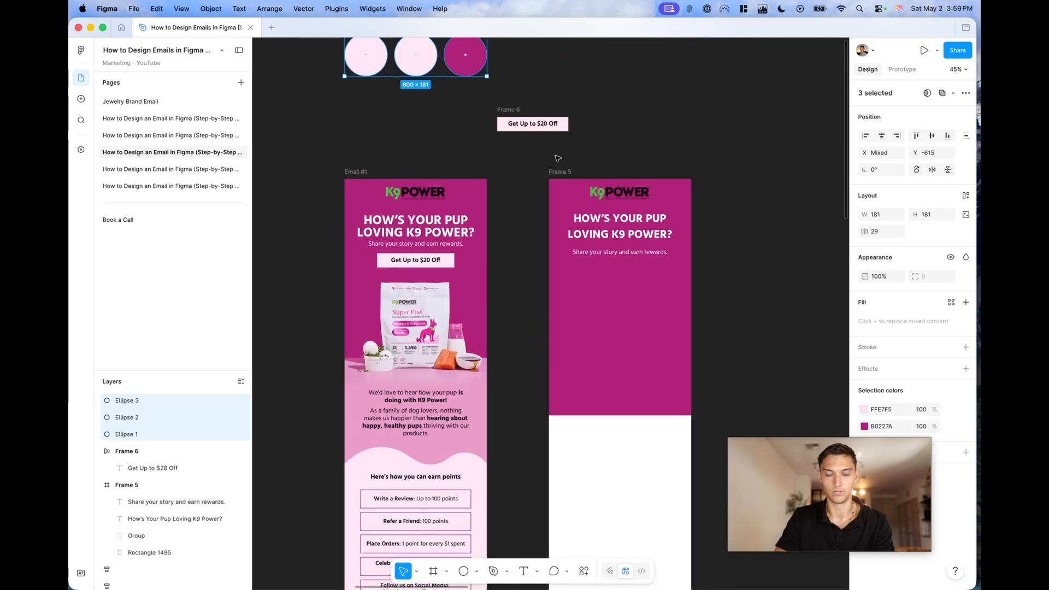
click(550, 154)
drag(303, 83, 498, 129)
click(519, 139)
drag(506, 171, 597, 314)
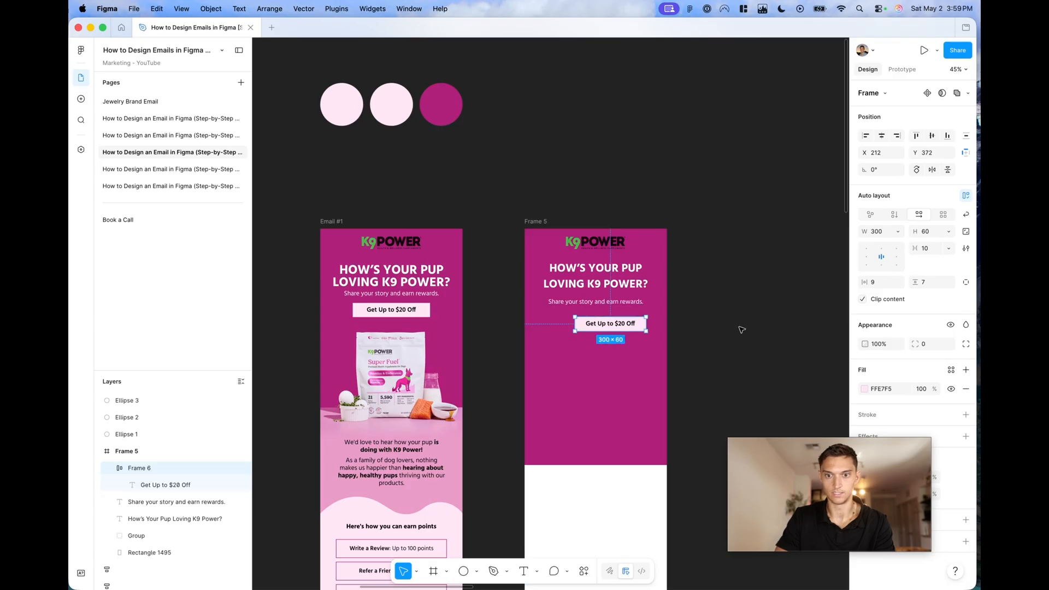
Move the K9 Power product image from the loose email parts into Frame 5 and position it at X 0, Y 288
scroll(742, 329, down, 2)
scroll(702, 306, down, 6)
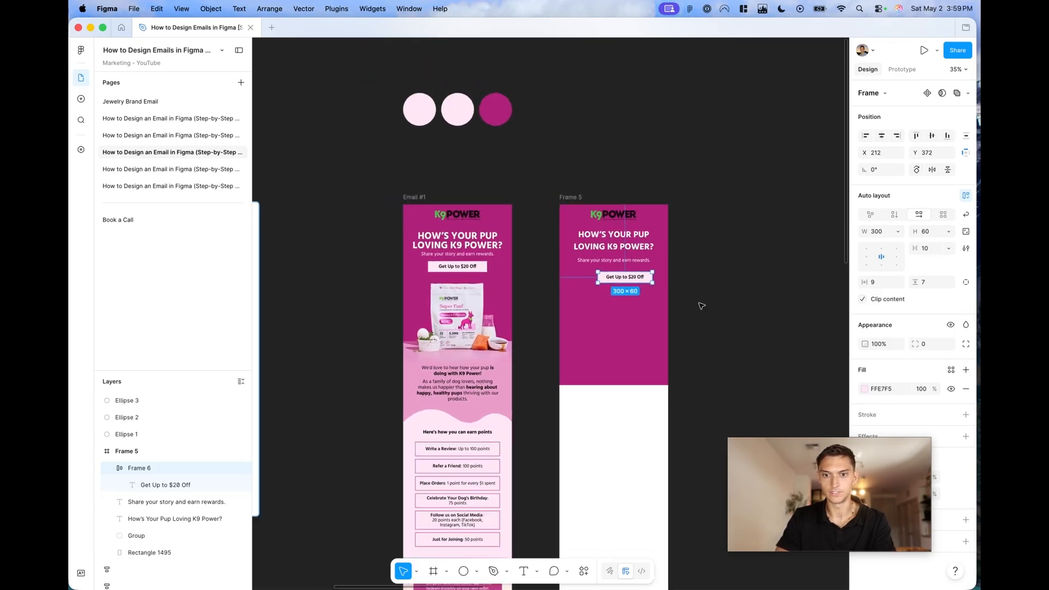
scroll(701, 306, right, 5)
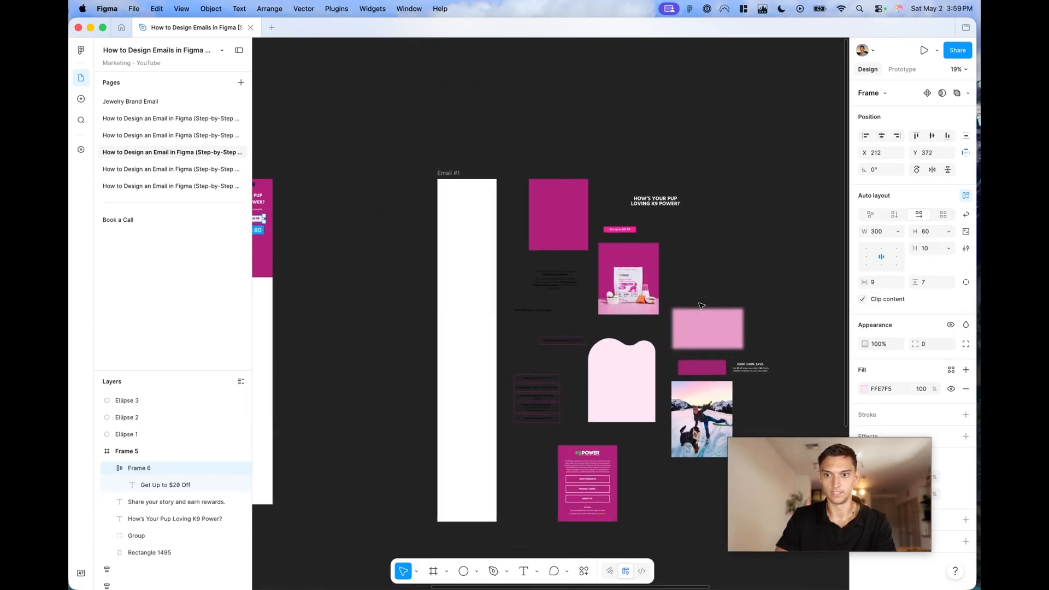
double_click(638, 292)
scroll(638, 291, left, 5)
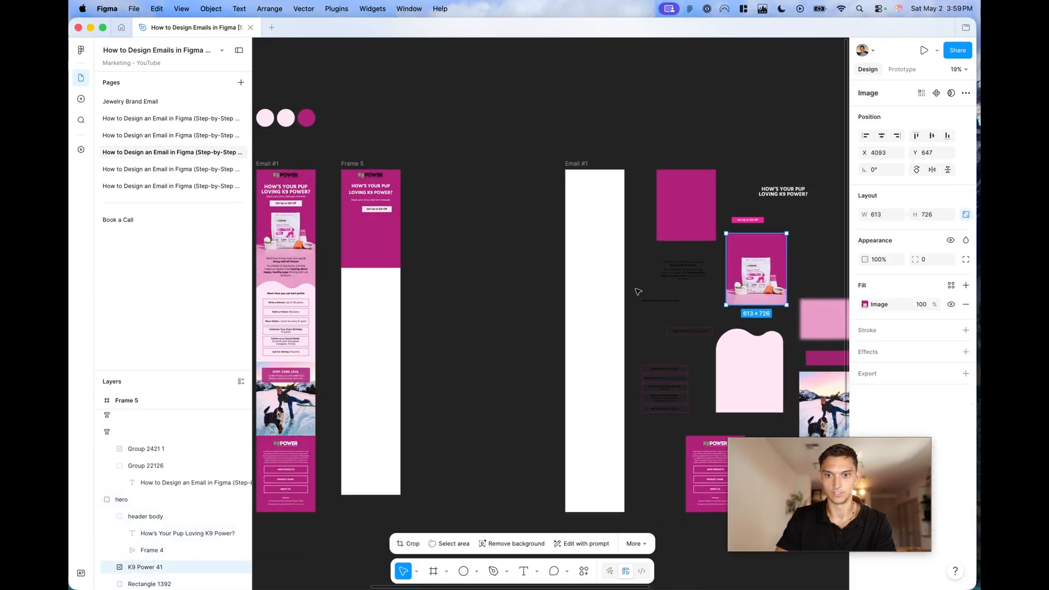
drag(796, 253, 411, 242)
scroll(411, 241, up, 10)
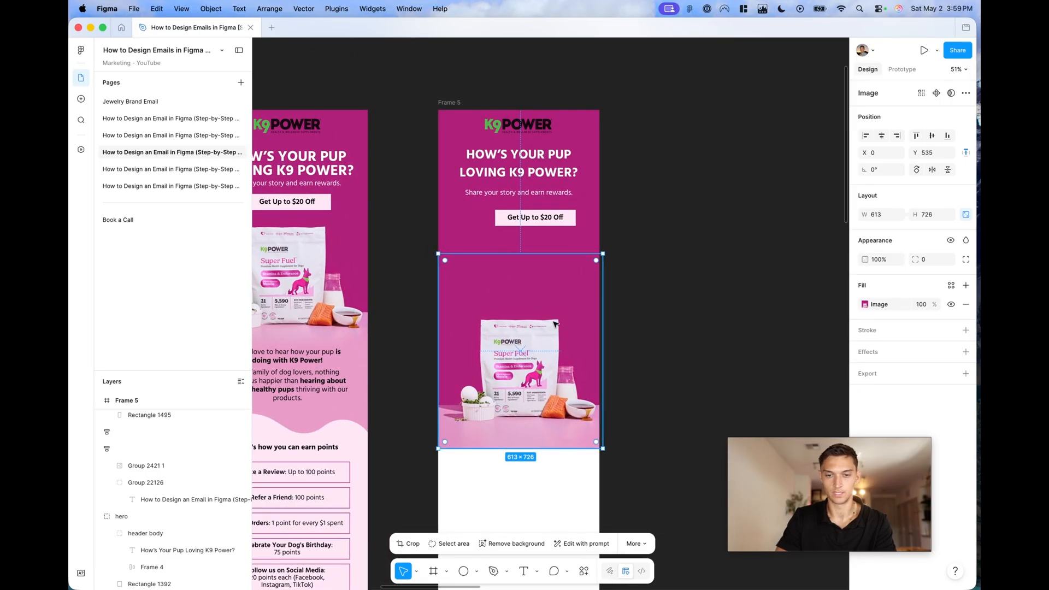
scroll(555, 323, down, 3)
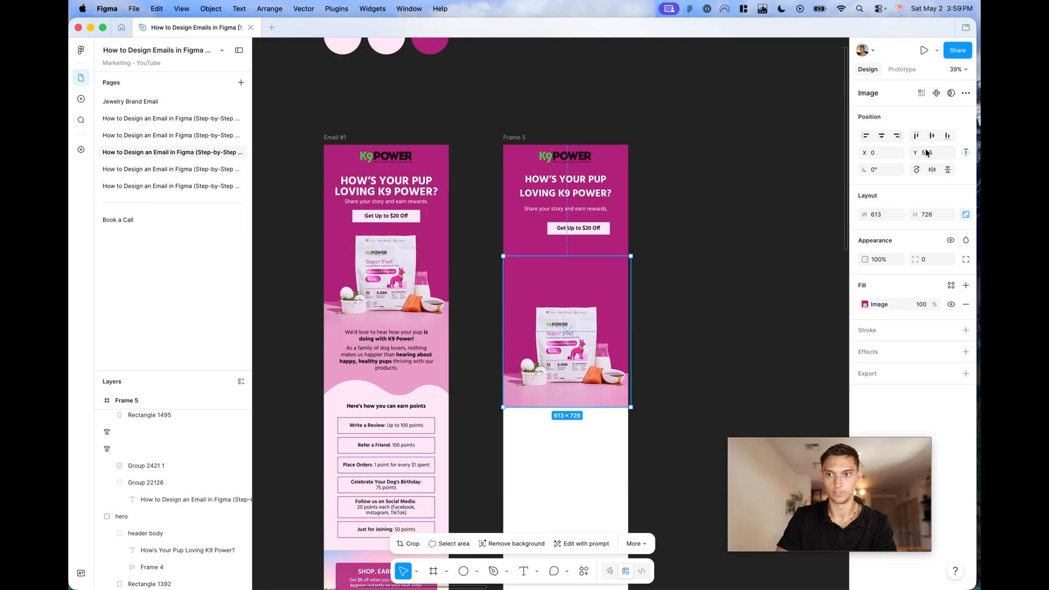
drag(913, 152, 654, 172)
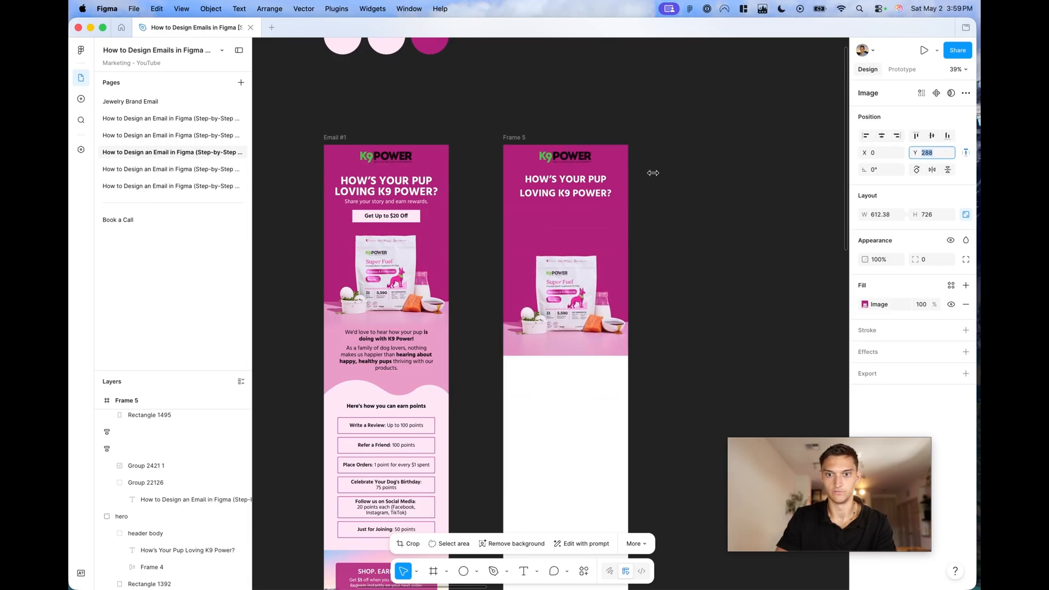
click(715, 199)
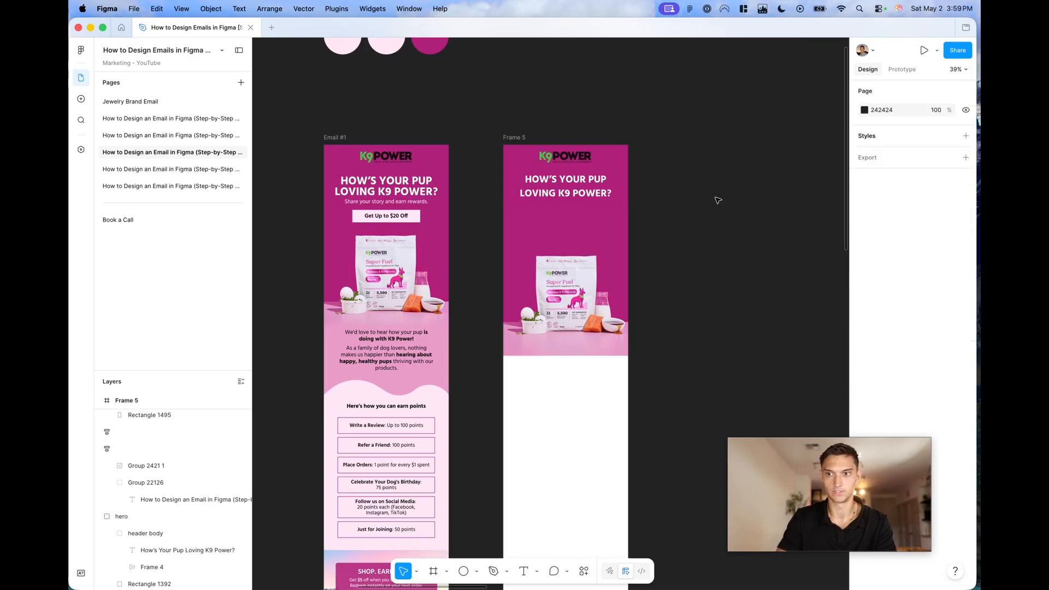
Send the product image to the back of Frame 5, then send the magenta background rectangle behind it
click(624, 252)
key(bracketleft)
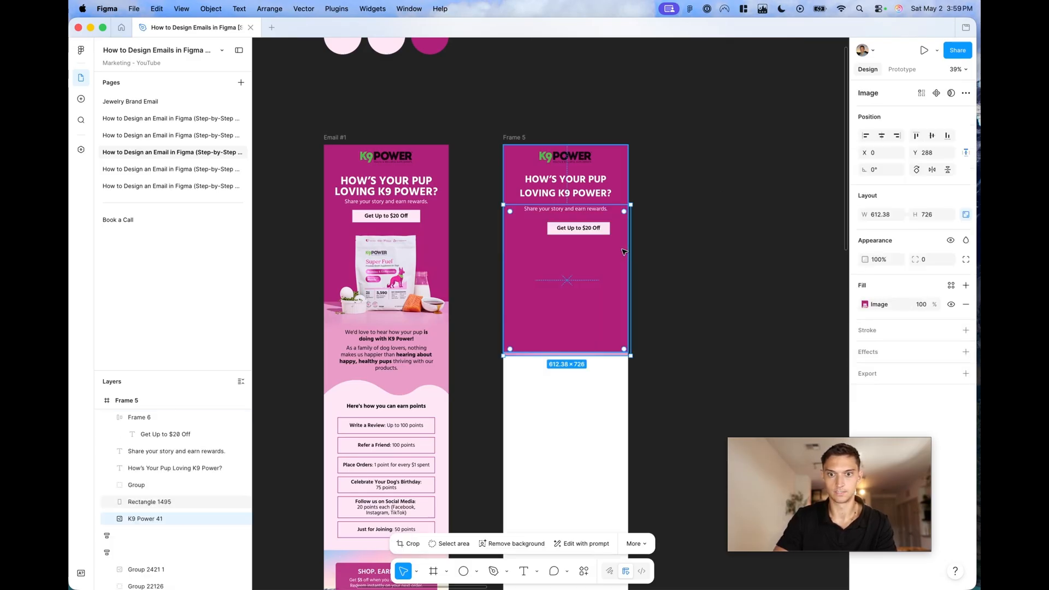
click(620, 182)
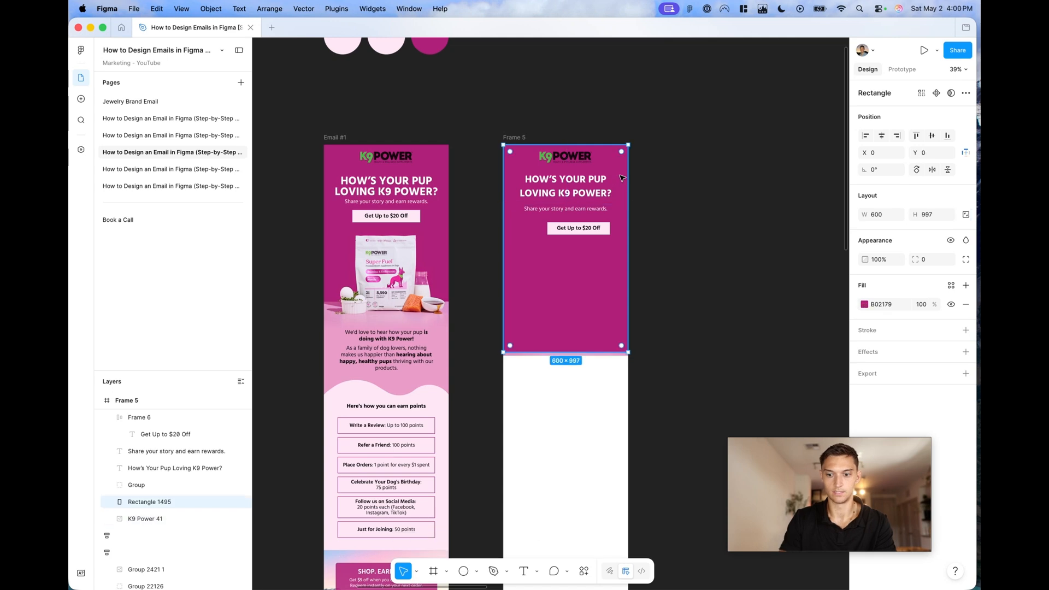
key(bracketleft)
click(674, 203)
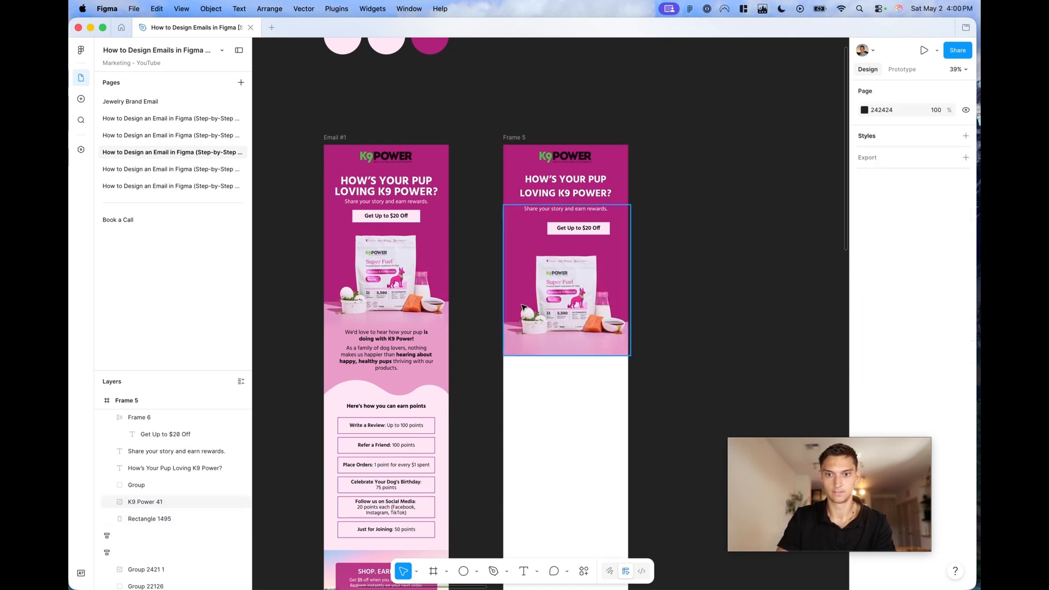
Move the product image up in Frame 5 to Y 163
scroll(524, 307, up, 5)
scroll(524, 307, down, 2)
click(672, 263)
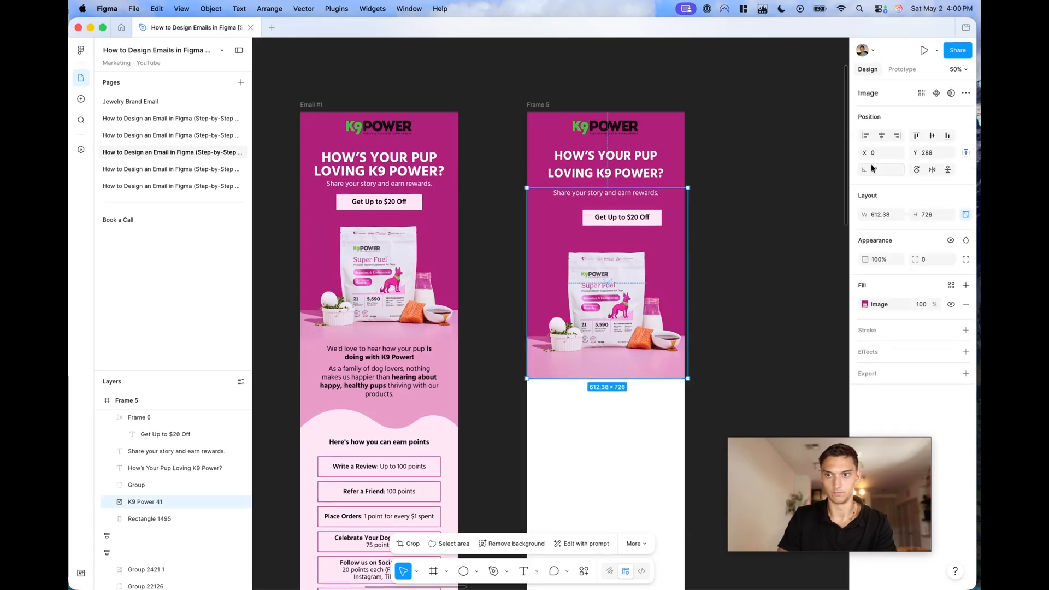
drag(912, 154, 780, 159)
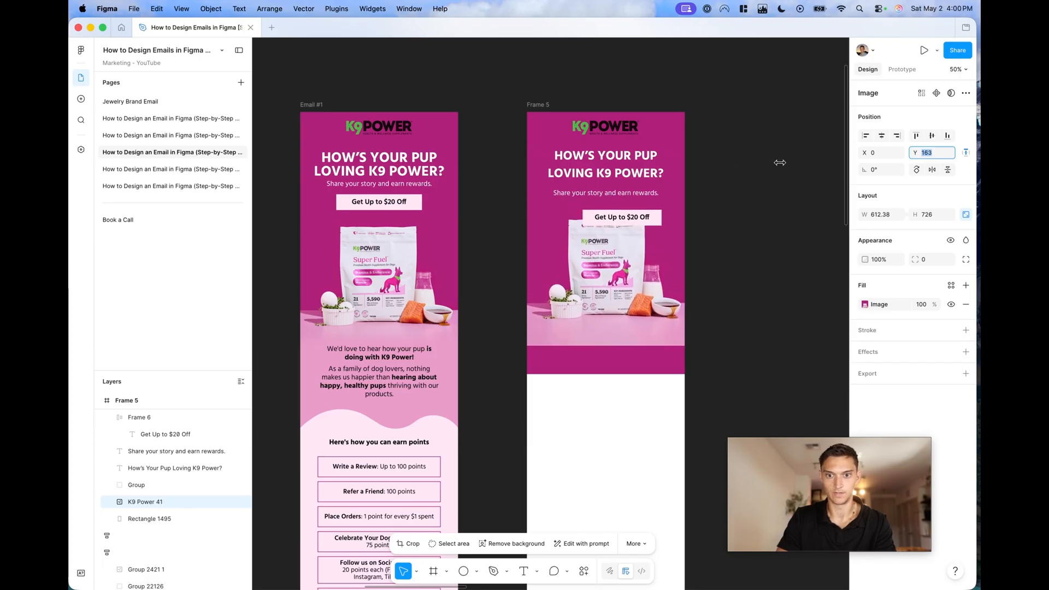
click(793, 191)
Select the headline, subheadline and button in Frame 5 together and align them on their horizontal centers
scroll(682, 180, up, 3)
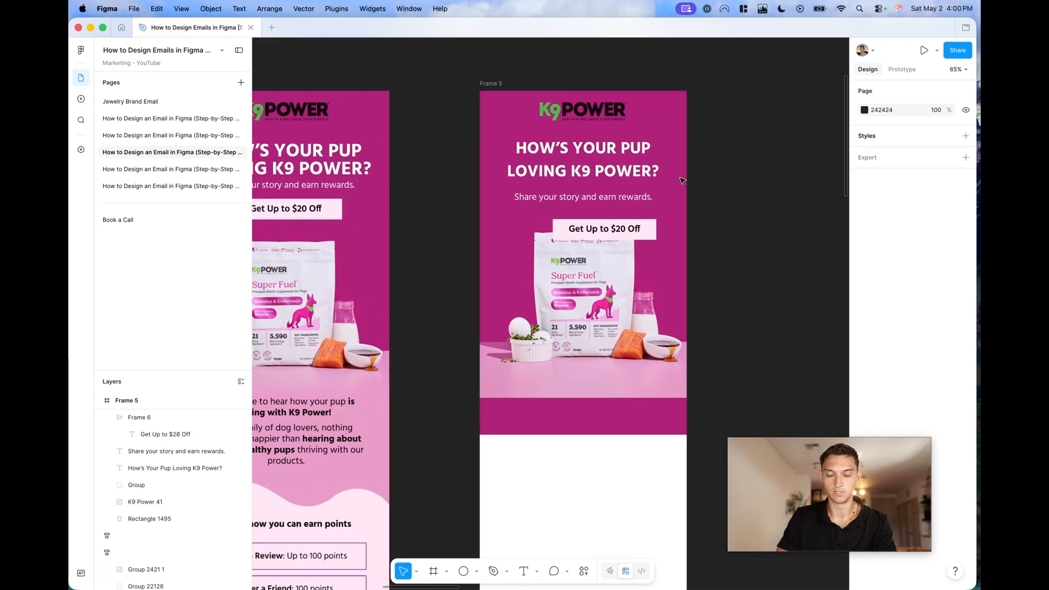
click(659, 174)
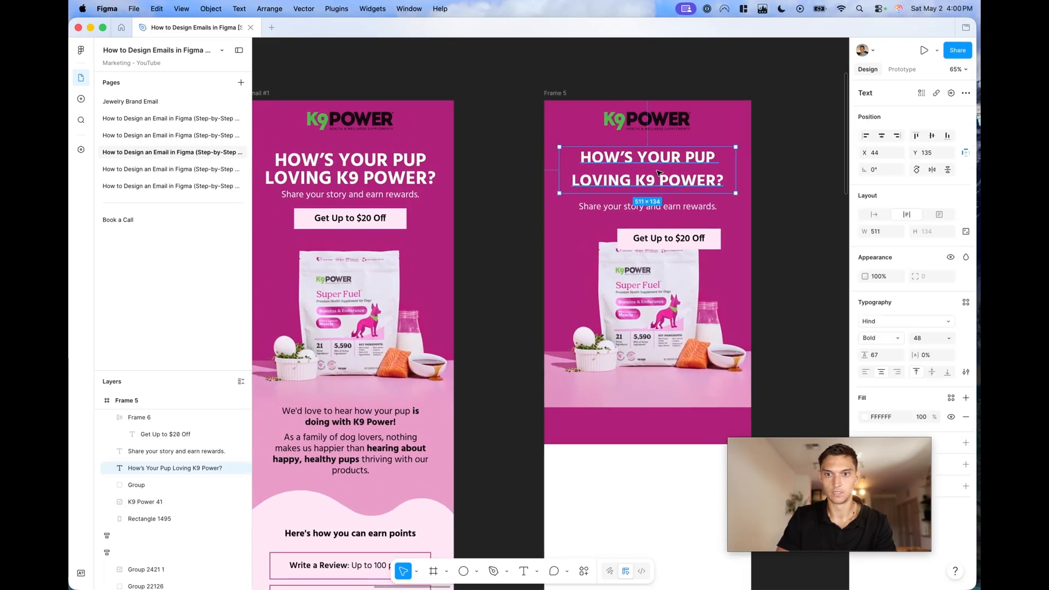
shift+click(688, 213)
shift+click(704, 238)
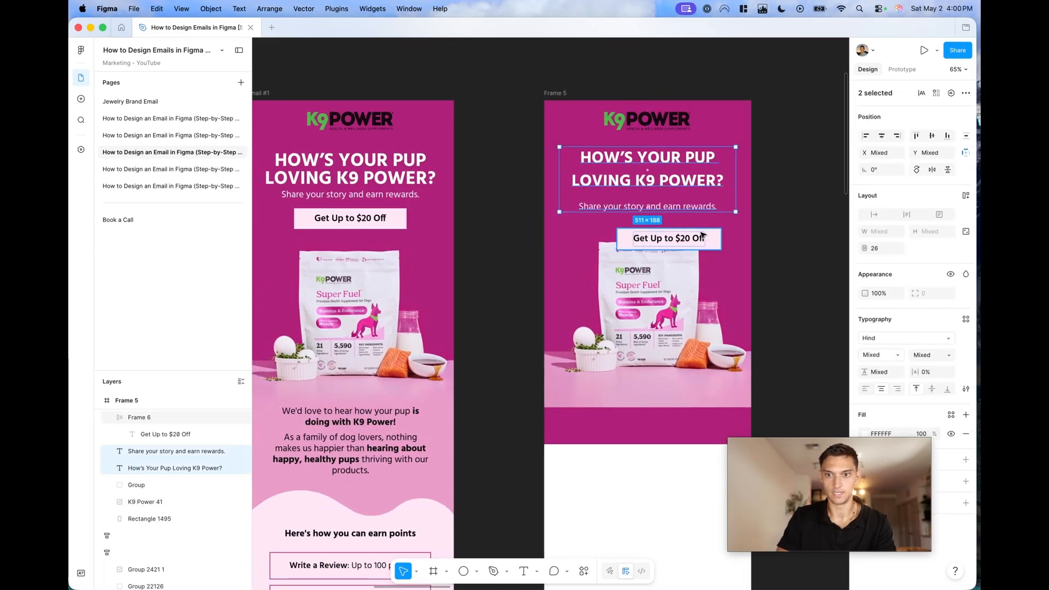
right_click(696, 209)
key(Escape)
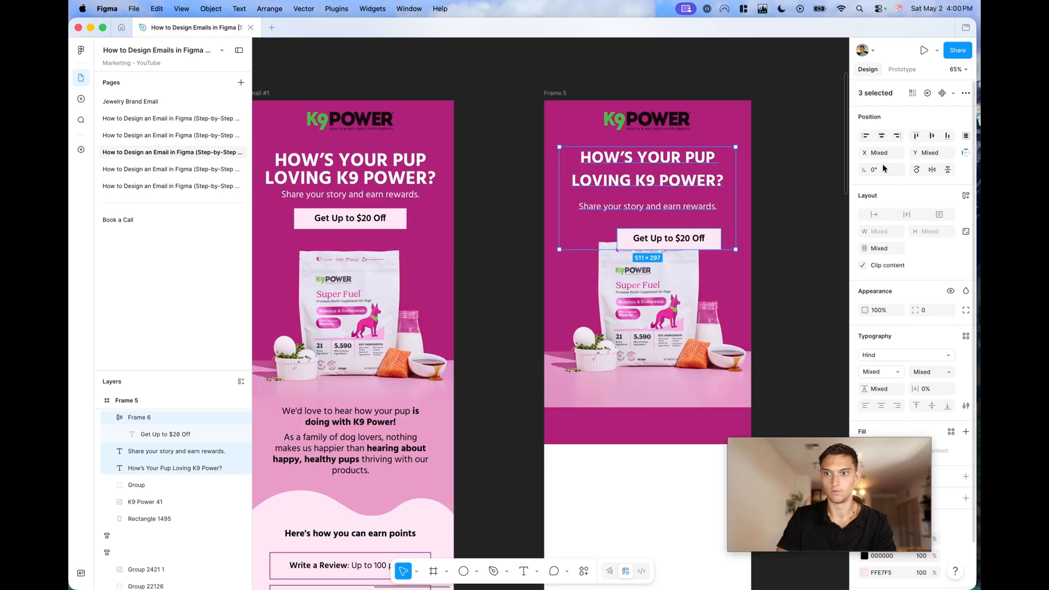
click(879, 139)
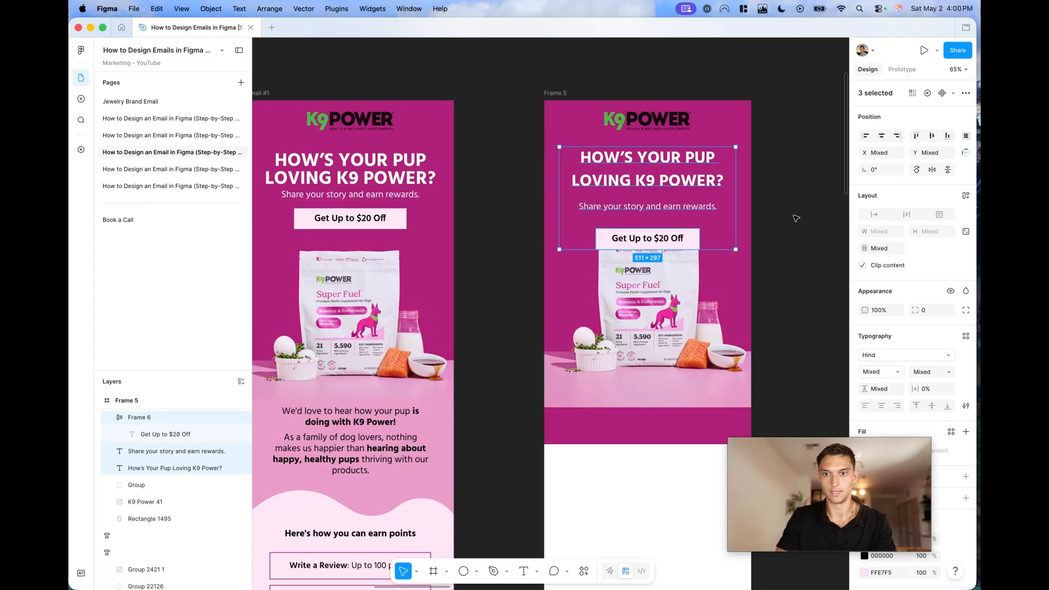
Wrap the headline, subheadline and button in a vertical auto layout with a gap of 12
key(shift+a)
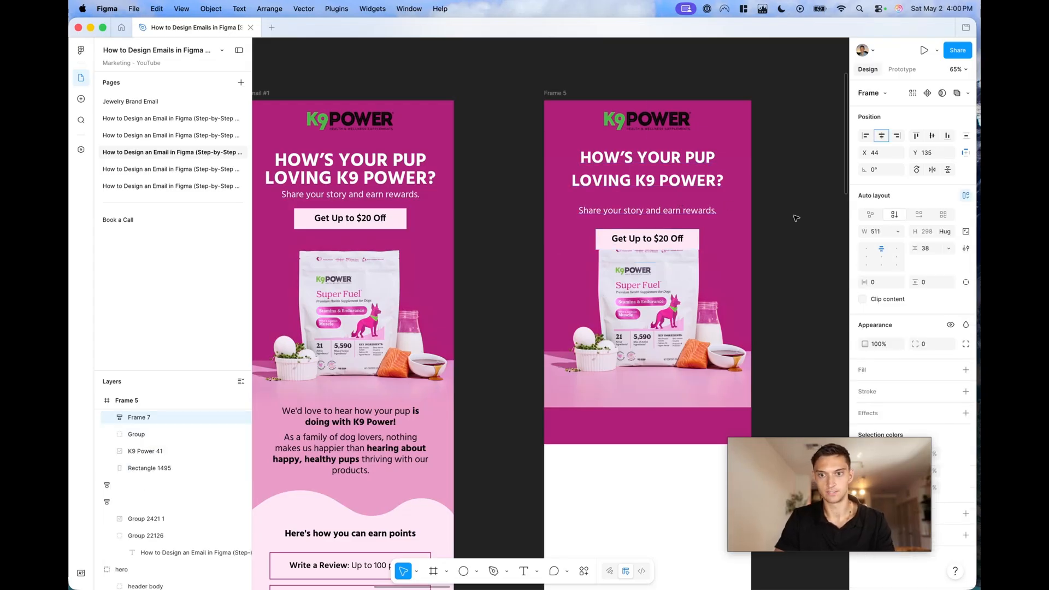
drag(915, 249, 887, 248)
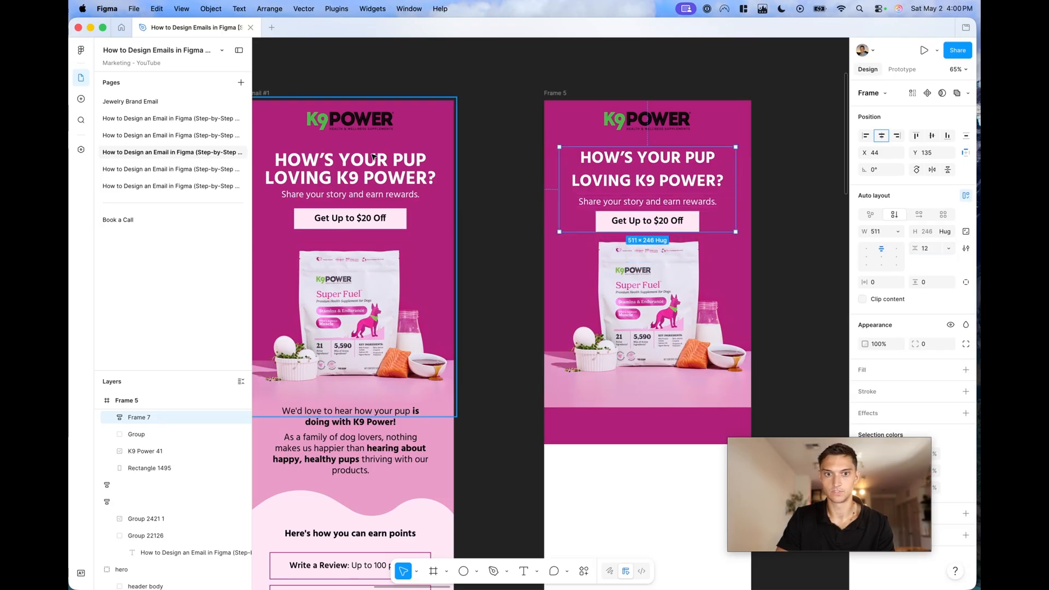
Set the line height of the "How's Your Pup Loving K9 Power?" headline in Frame 5 to 52
scroll(602, 165, down, 2)
double_click(604, 165)
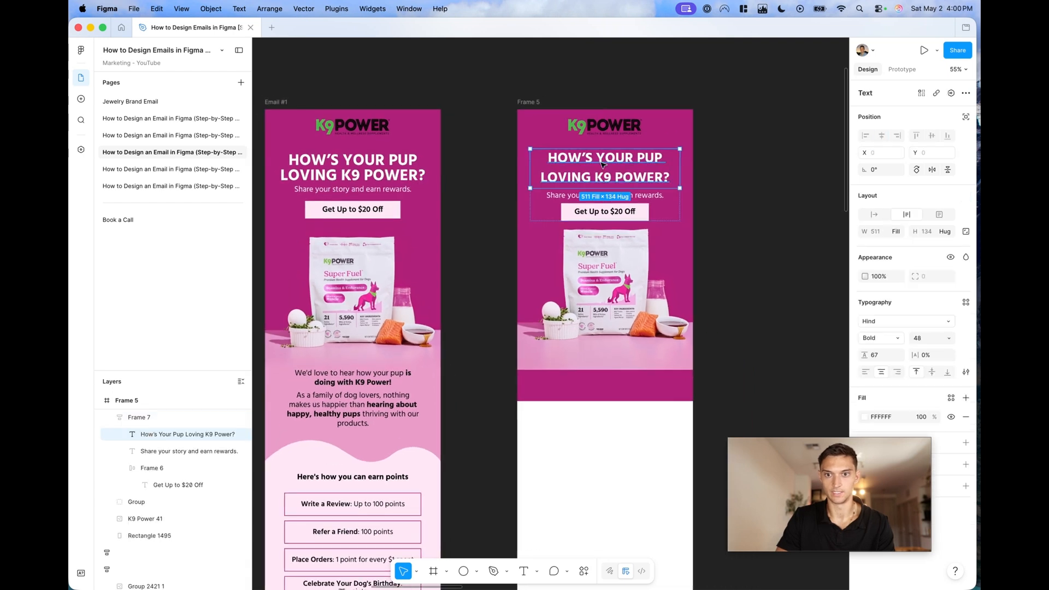
double_click(600, 163)
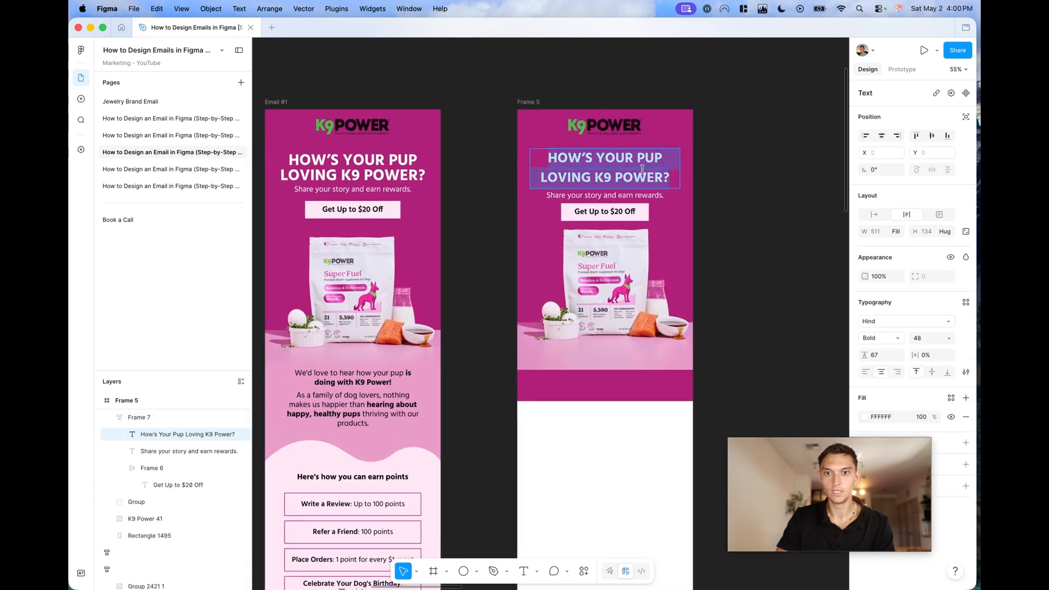
drag(859, 454, 235, 451)
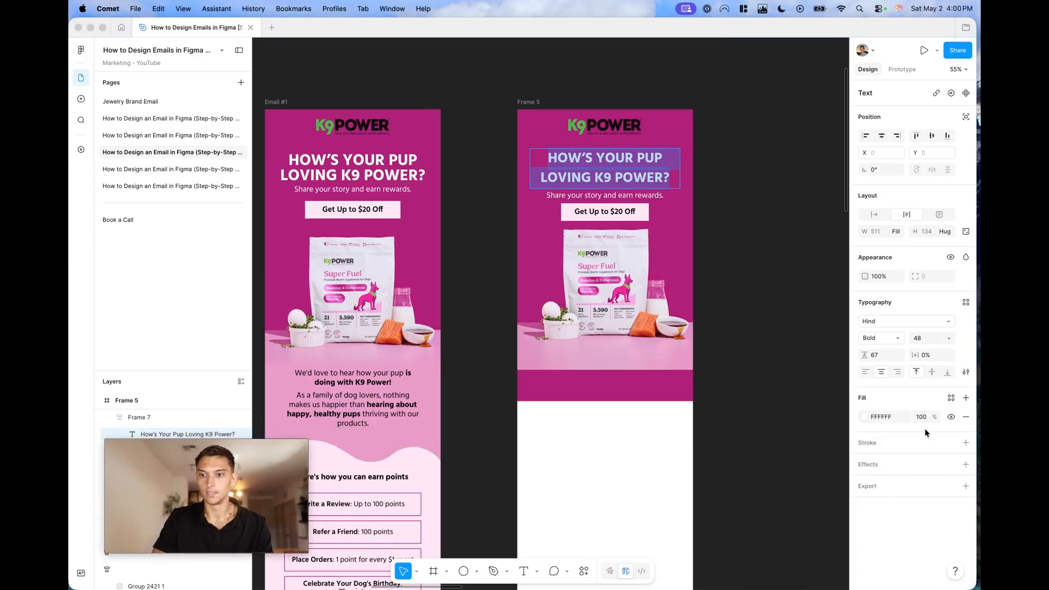
click(856, 352)
drag(867, 354, 848, 356)
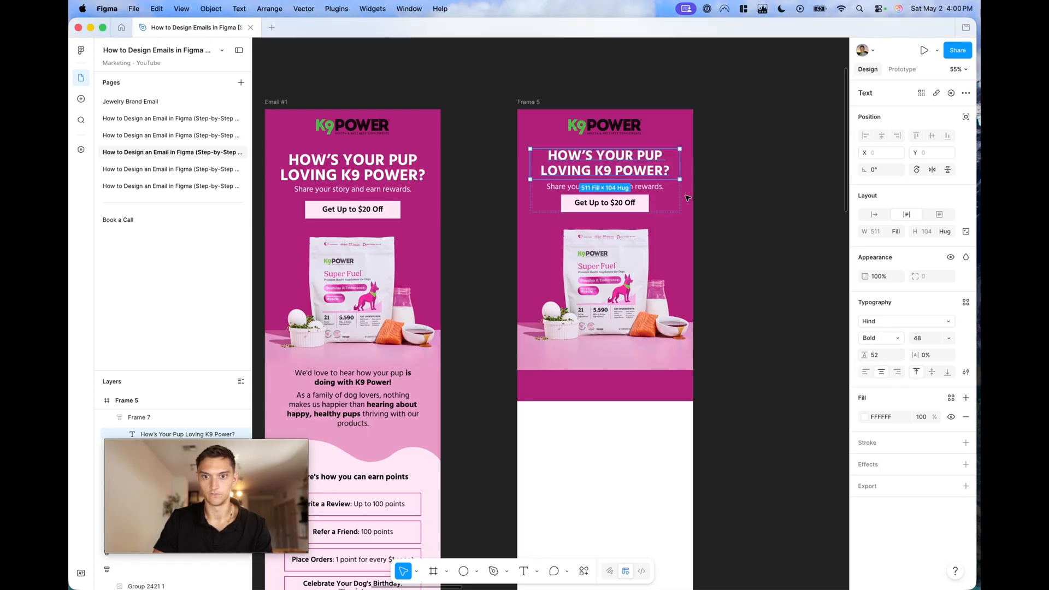
Increase the gap of the auto layout holding the headline, subheadline and button to 20, keeping its position at Y 135
click(738, 194)
double_click(667, 189)
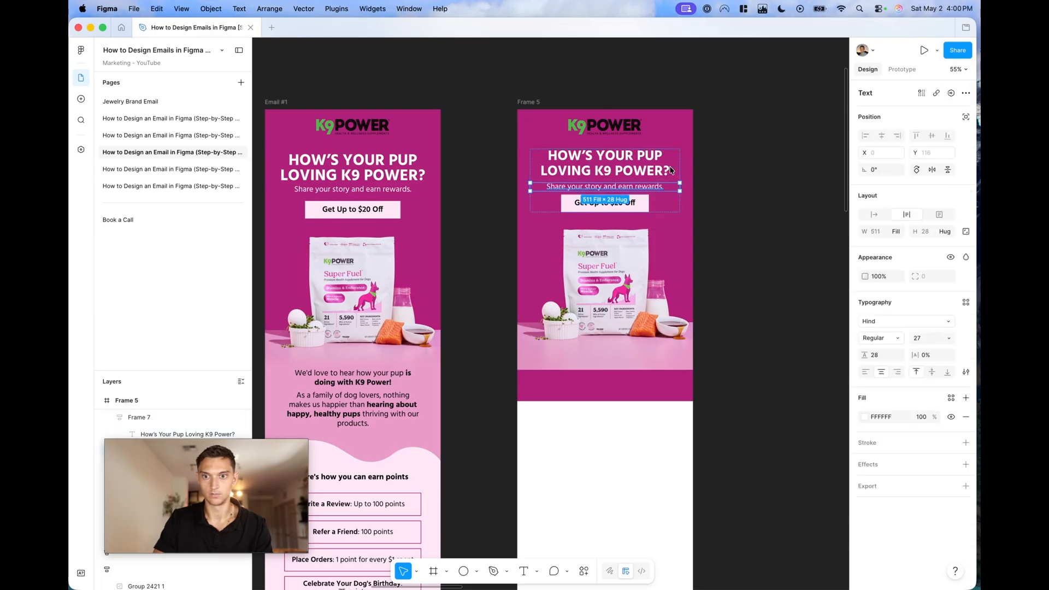
click(671, 171)
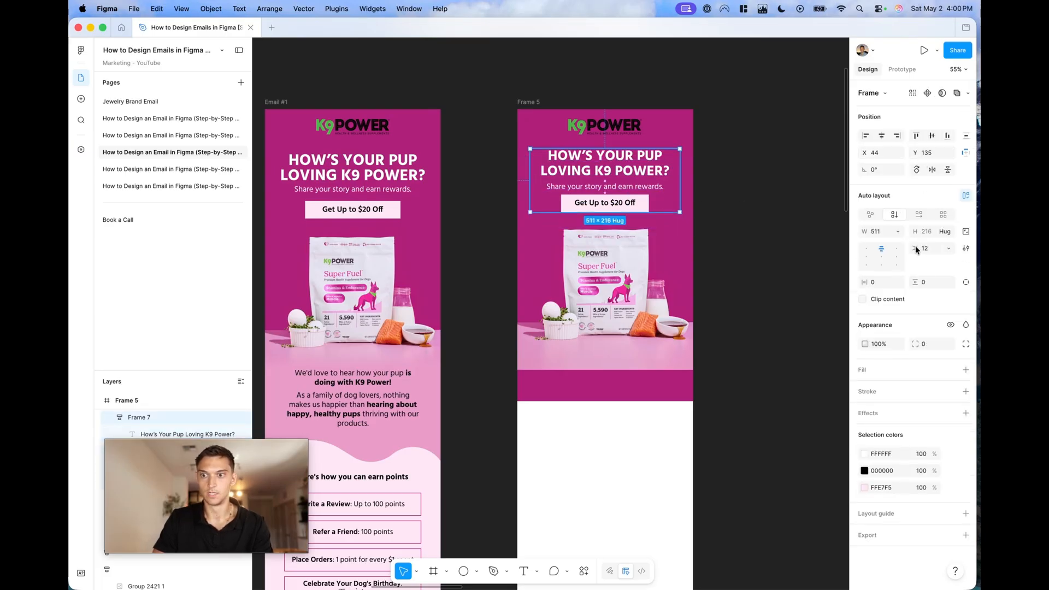
mouse_move(917, 250)
mouse_down()
mouse_move(926, 249)
mouse_move(917, 247)
mouse_up()
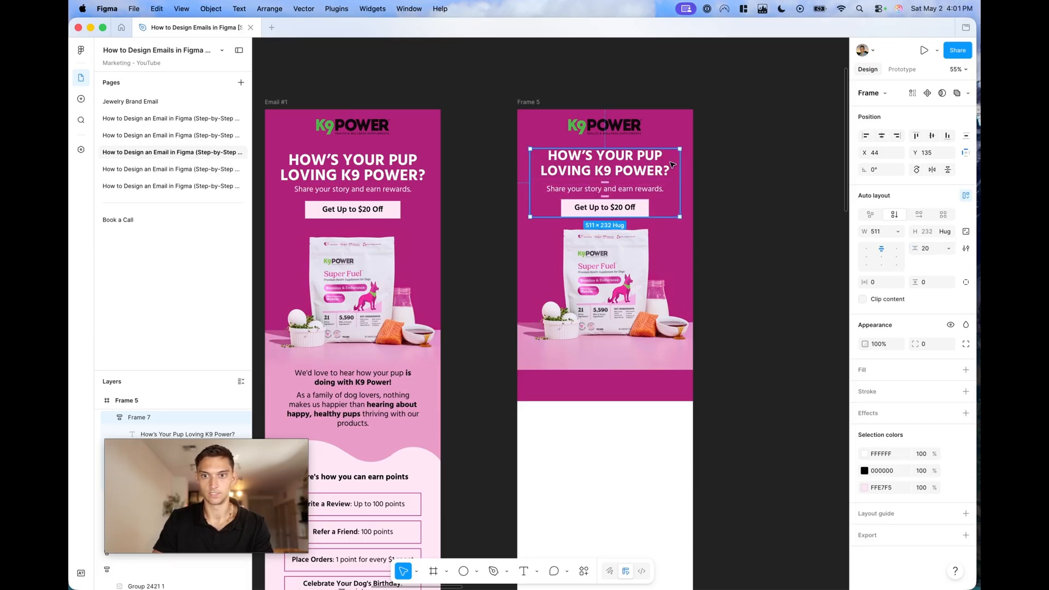
key(shift+Up)
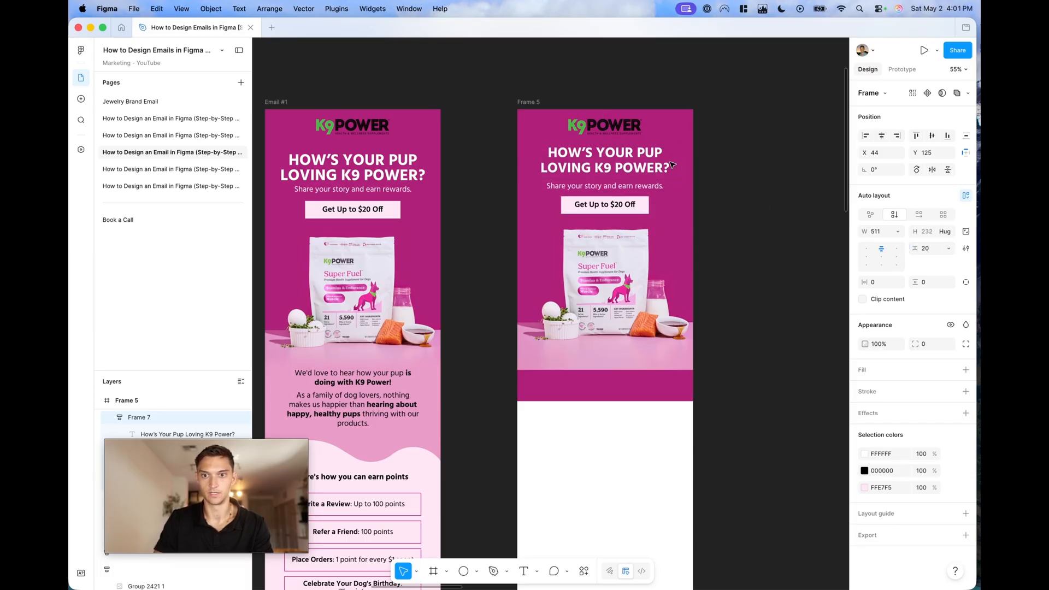
key(shift+Down)
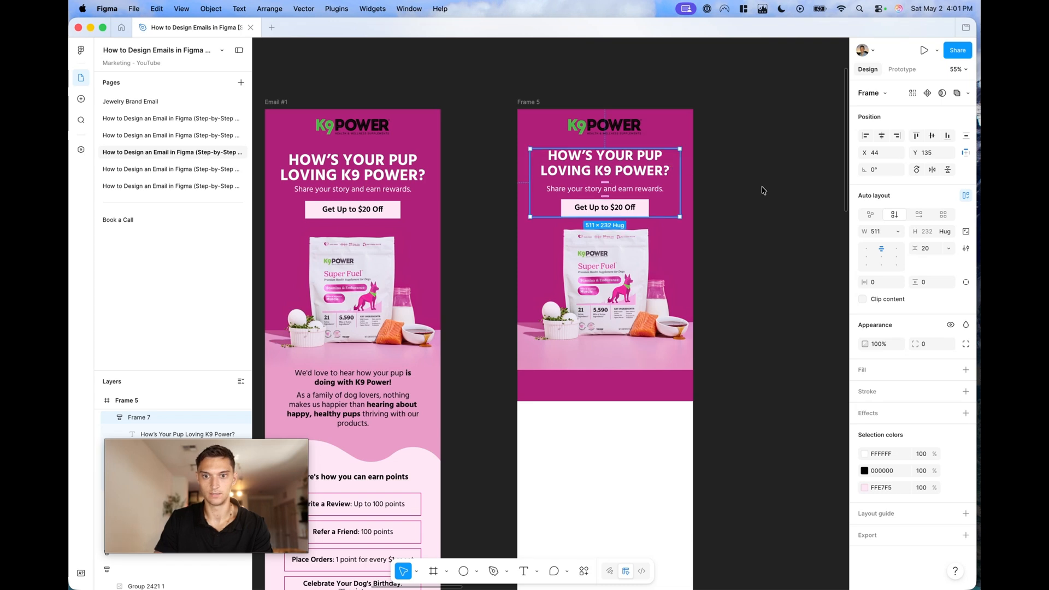
Move the product image in Frame 5 down to Y 174
click(763, 190)
click(649, 270)
key(shift+Down)
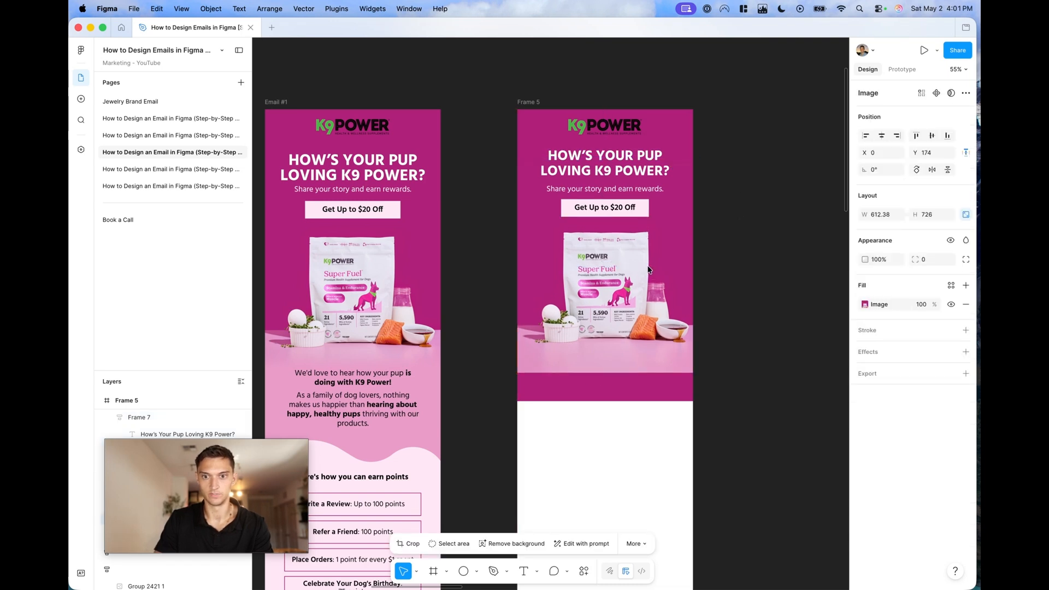
click(735, 279)
Draw a rectangle about 600 × 401 below the product image in Frame 5 and fill it with pink E7ABCF sampled from the image's lower area
scroll(738, 278, down, 4)
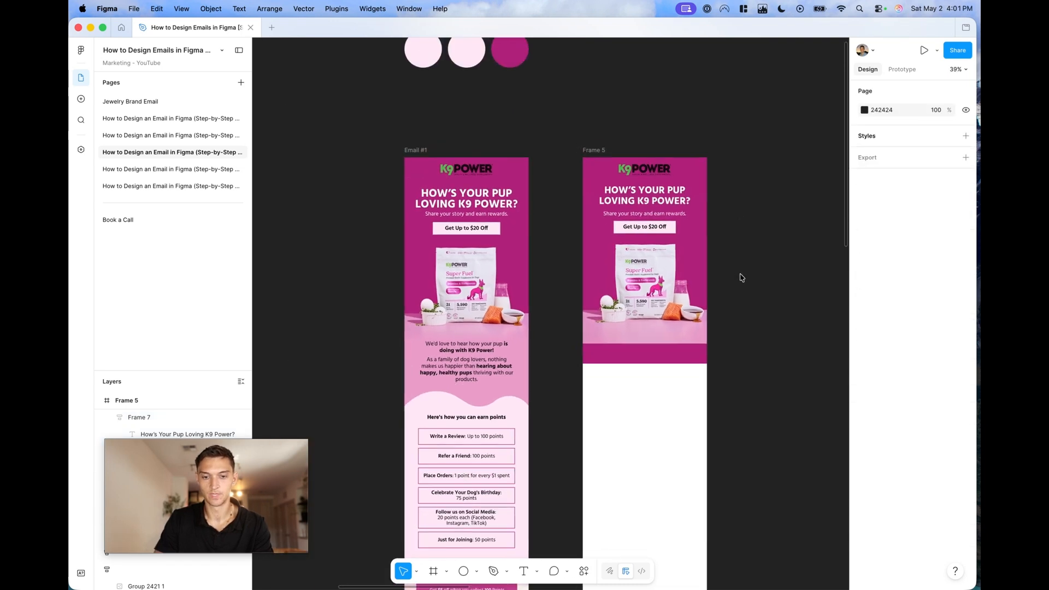
scroll(742, 277, right, 2)
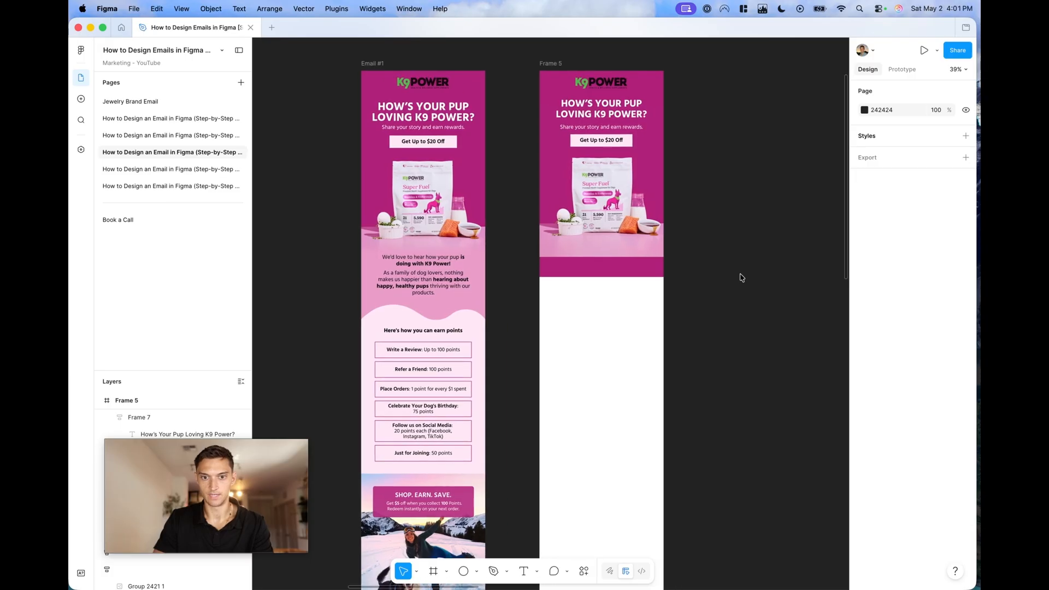
key(r)
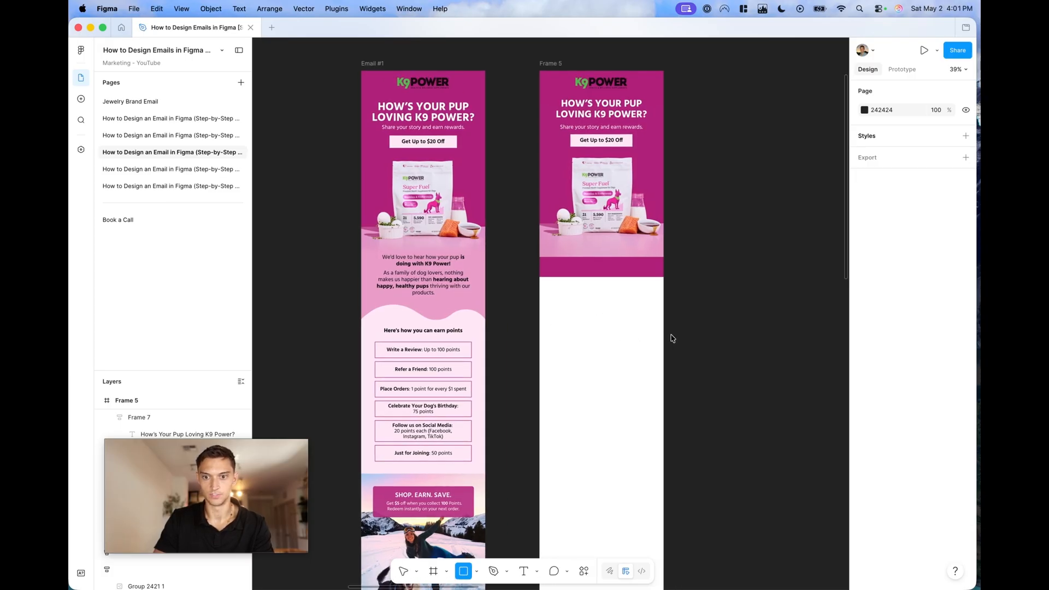
mouse_move(664, 336)
mouse_down()
mouse_move(557, 277)
mouse_move(539, 252)
mouse_up()
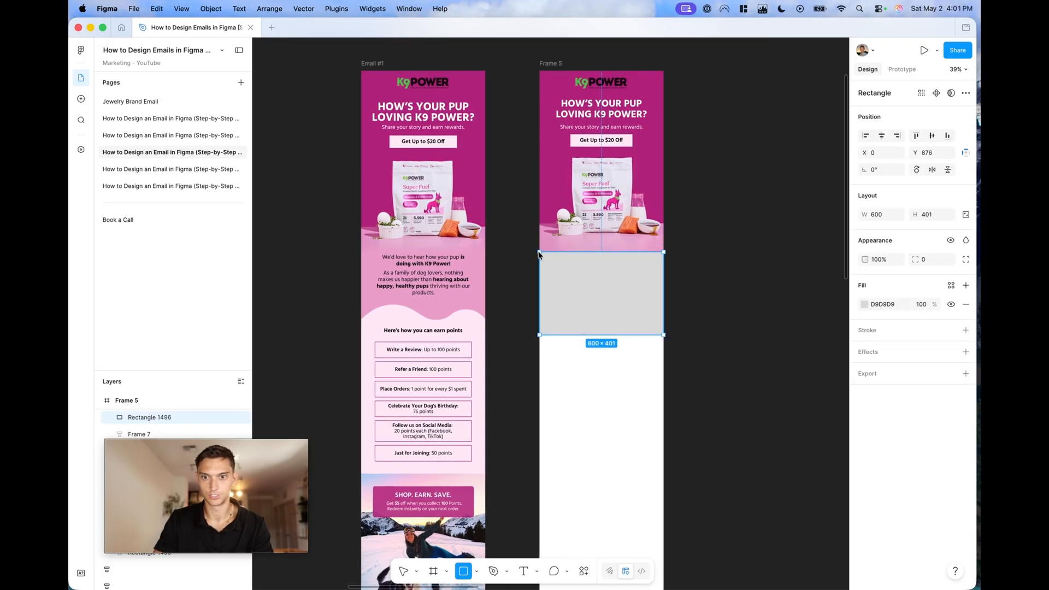
key(i)
click(619, 248)
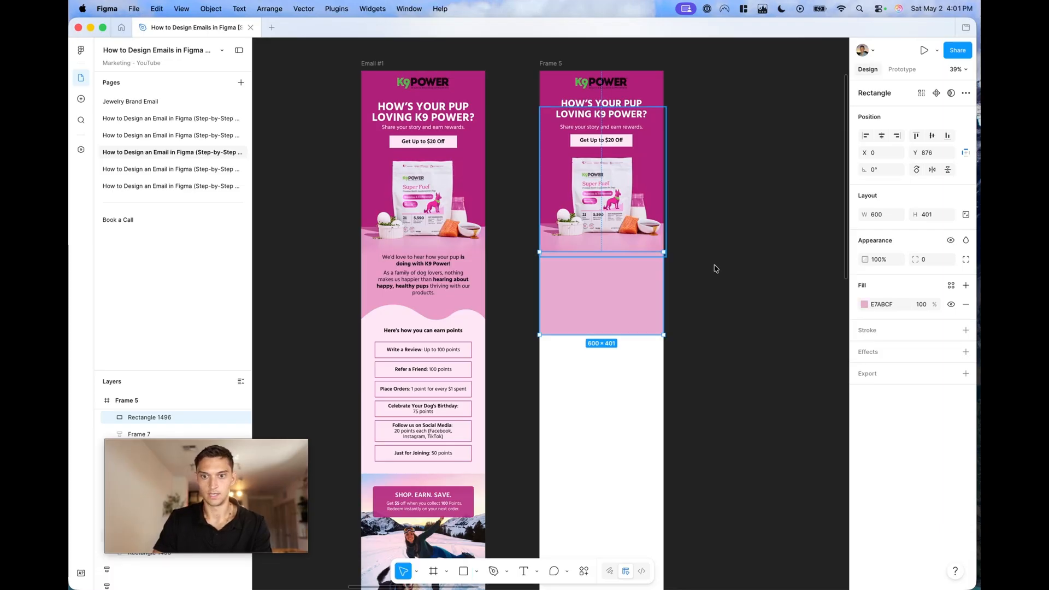
click(722, 269)
Send the pink rectangle to the back of Frame 5, then send the magenta background rectangle behind it
scroll(722, 269, right, 5)
scroll(722, 269, left, 5)
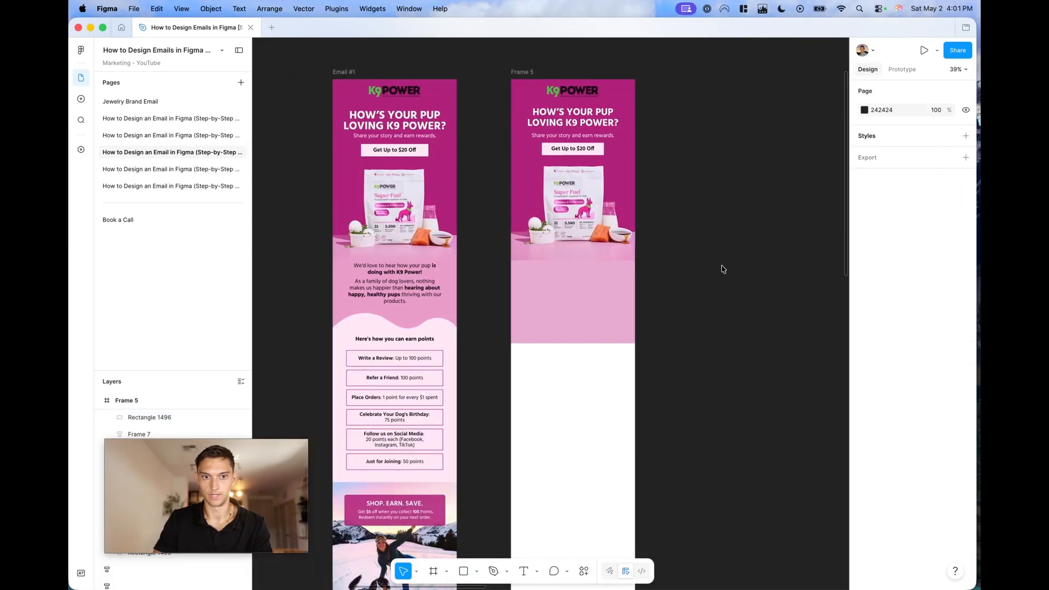
scroll(475, 240, up, 5)
scroll(474, 240, down, 1)
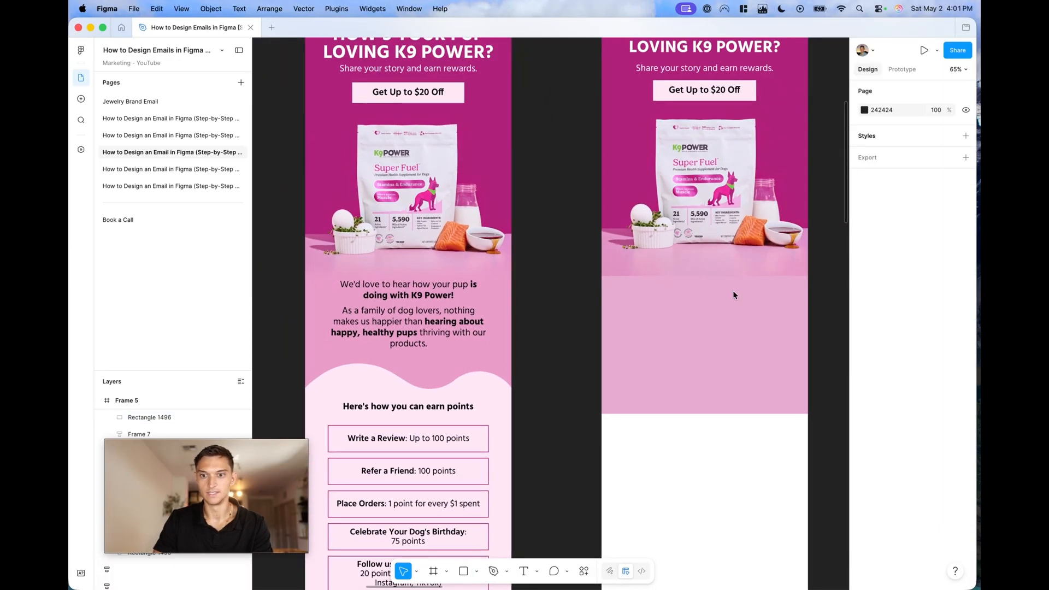
click(723, 273)
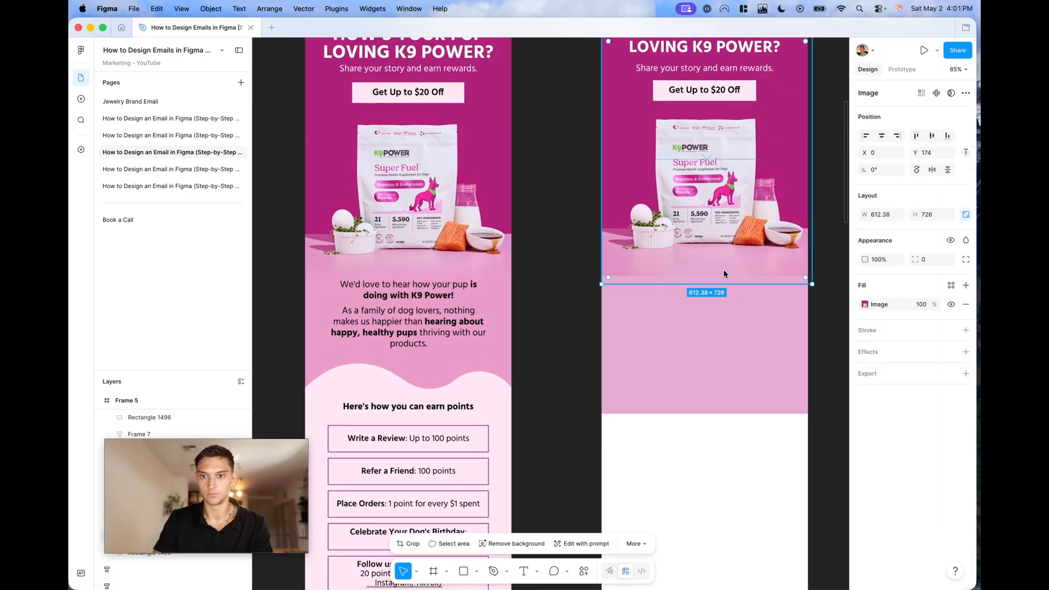
click(722, 310)
key(bracketleft)
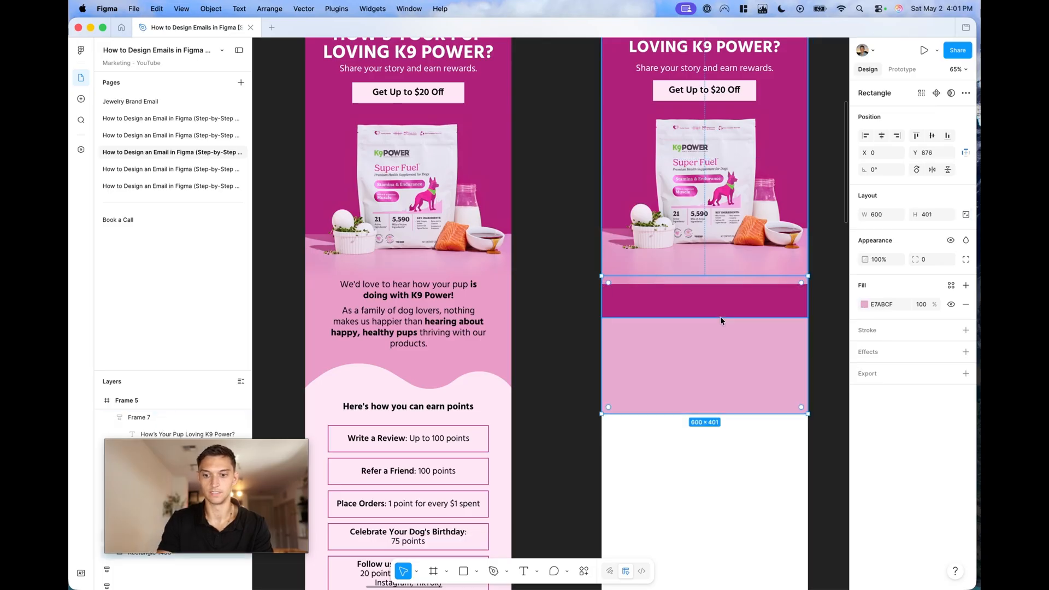
click(771, 310)
key(bracketleft)
scroll(778, 277, right, 2)
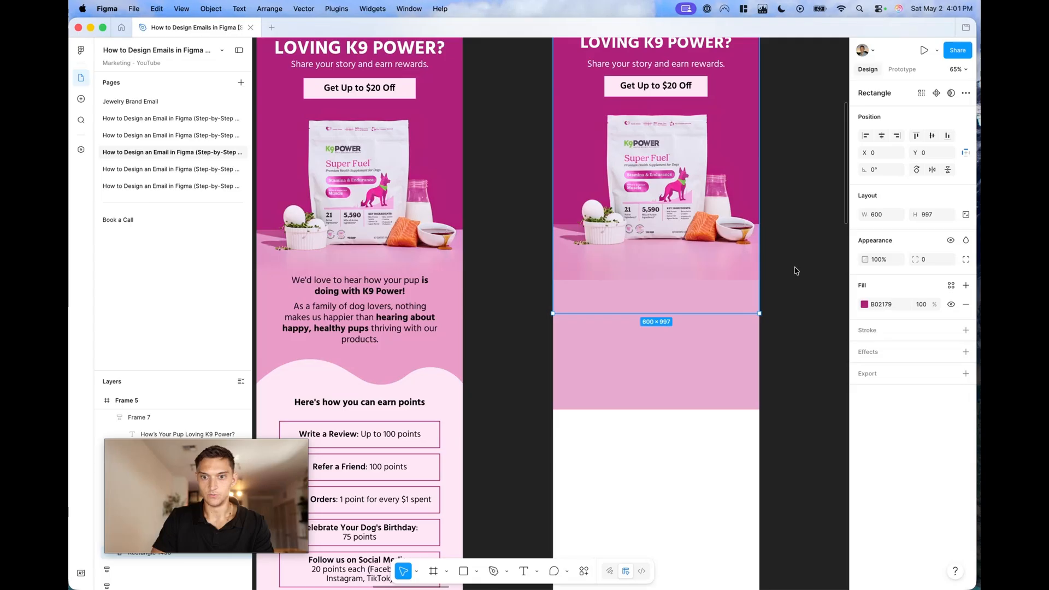
click(797, 270)
Draw a separate rectangle about 639 × 151 beside Frame 5 and fill it with sampled pink E7A6CC
scroll(796, 270, down, 1)
key(r)
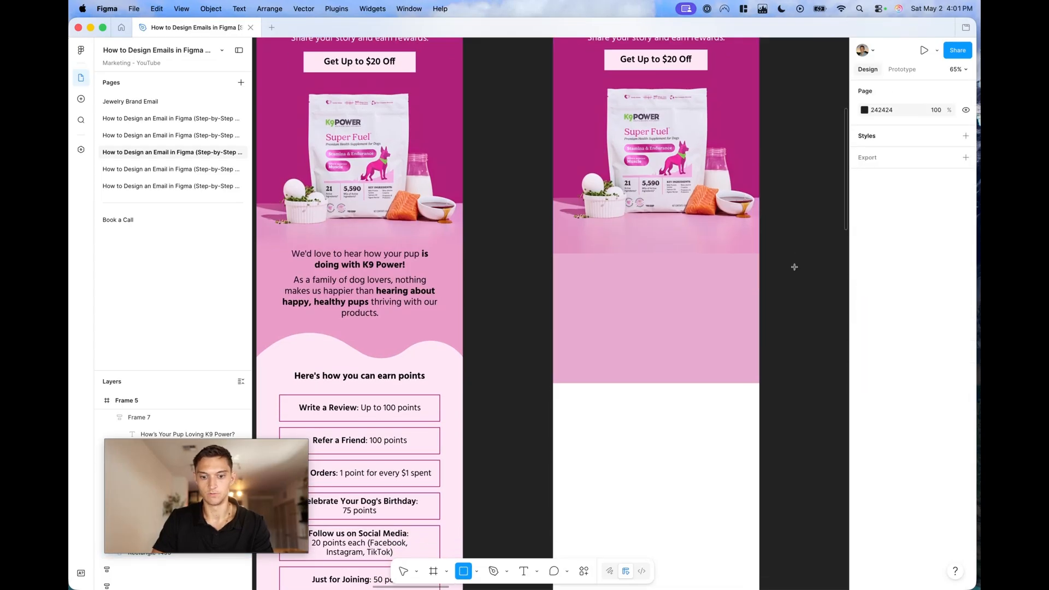
scroll(796, 268, right, 2)
scroll(794, 267, down, 3)
drag(647, 261, 820, 304)
key(i)
click(593, 262)
click(730, 250)
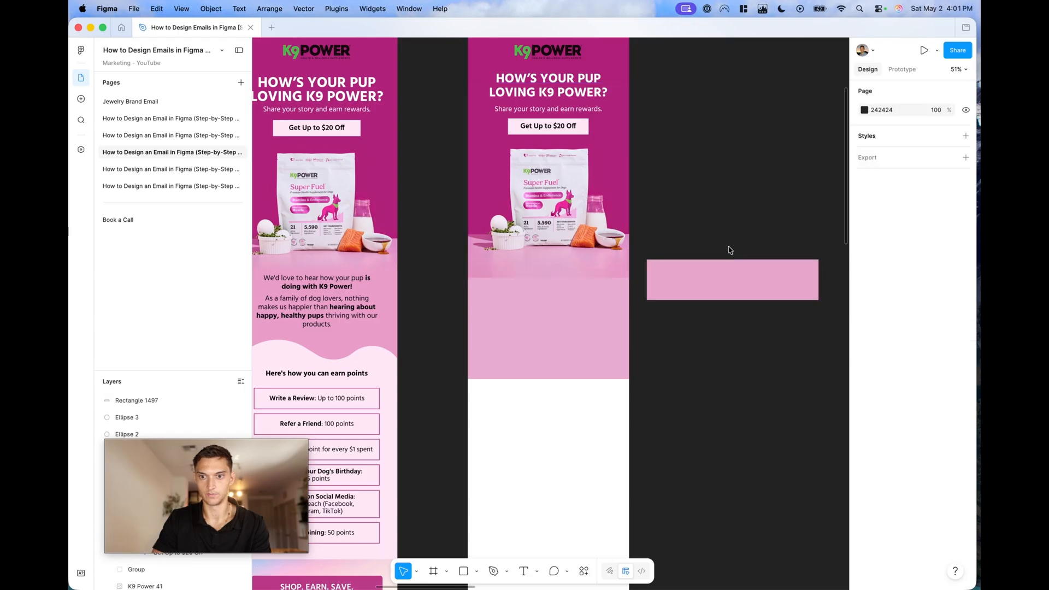
Change the fill of the separate pink rectangle to a linear gradient
click(737, 300)
click(865, 304)
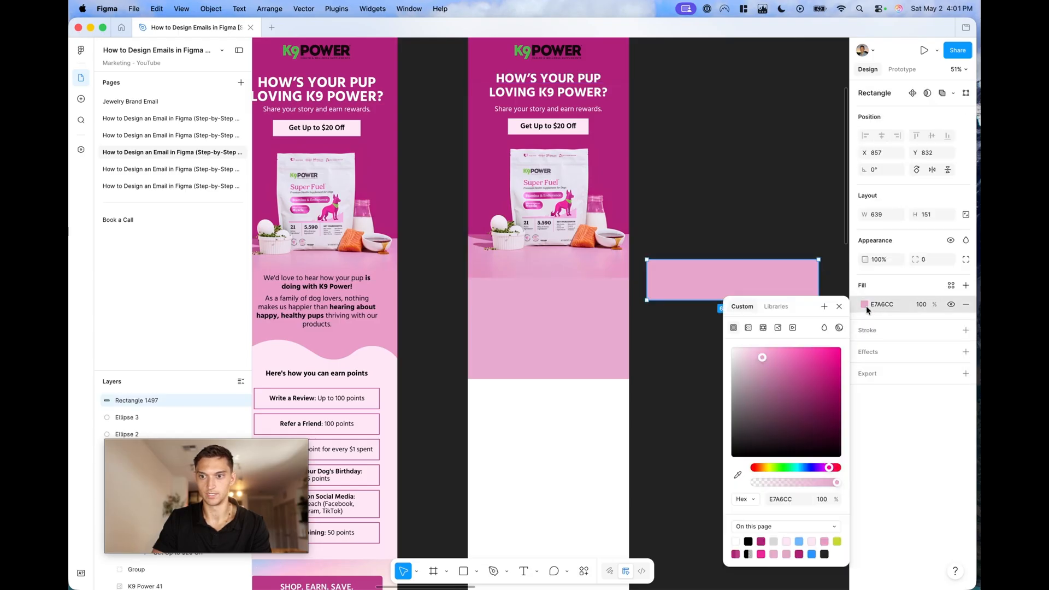
click(749, 328)
Rotate the gradient rectangle 90° and resize it to about 378 × 678
drag(818, 300, 812, 328)
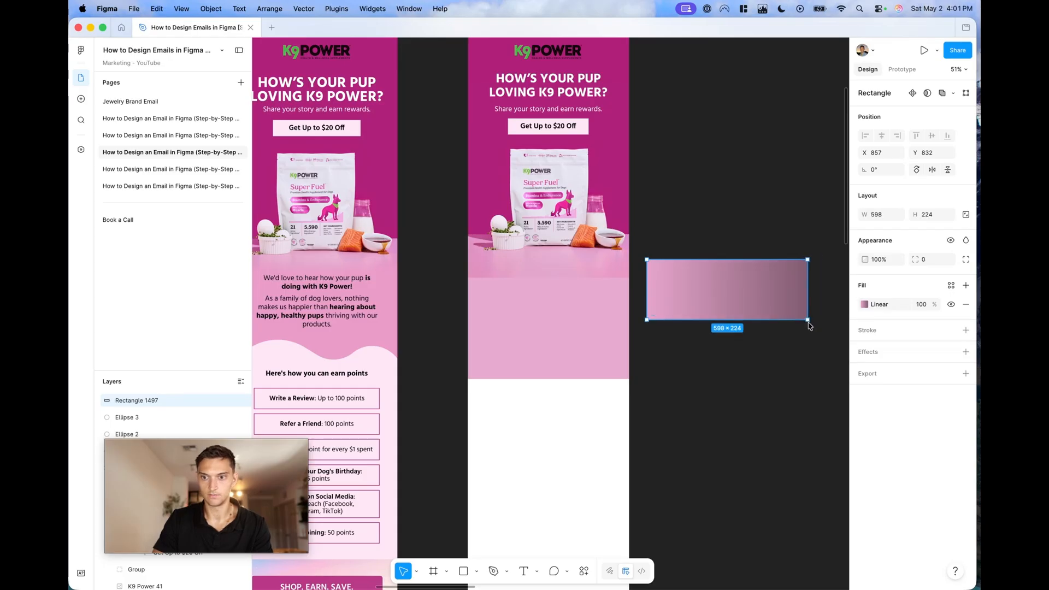
click(874, 170)
text(9)
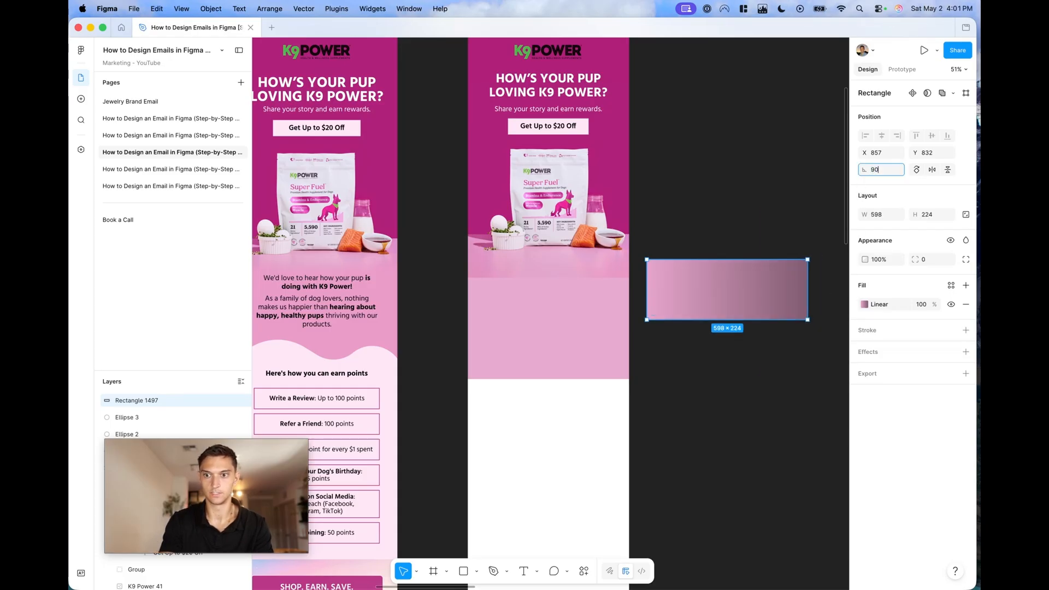
text(0)
key(Return)
drag(758, 242, 832, 231)
drag(696, 210, 648, 269)
Set the gradient's 0% stop to pink E4A9CE sampled from the lower edge of the product image in Frame 5
click(863, 305)
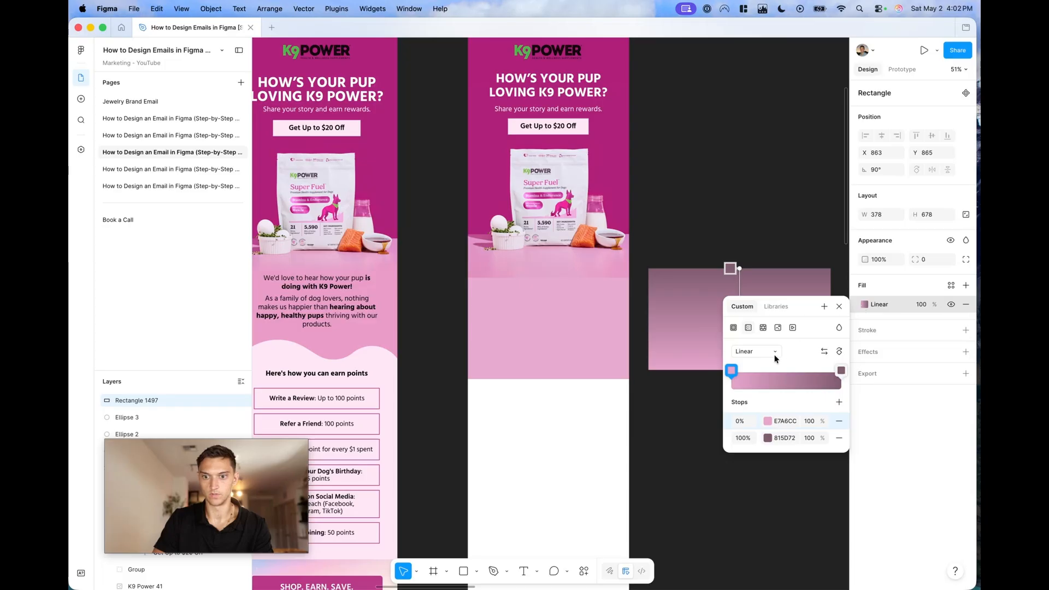
click(767, 422)
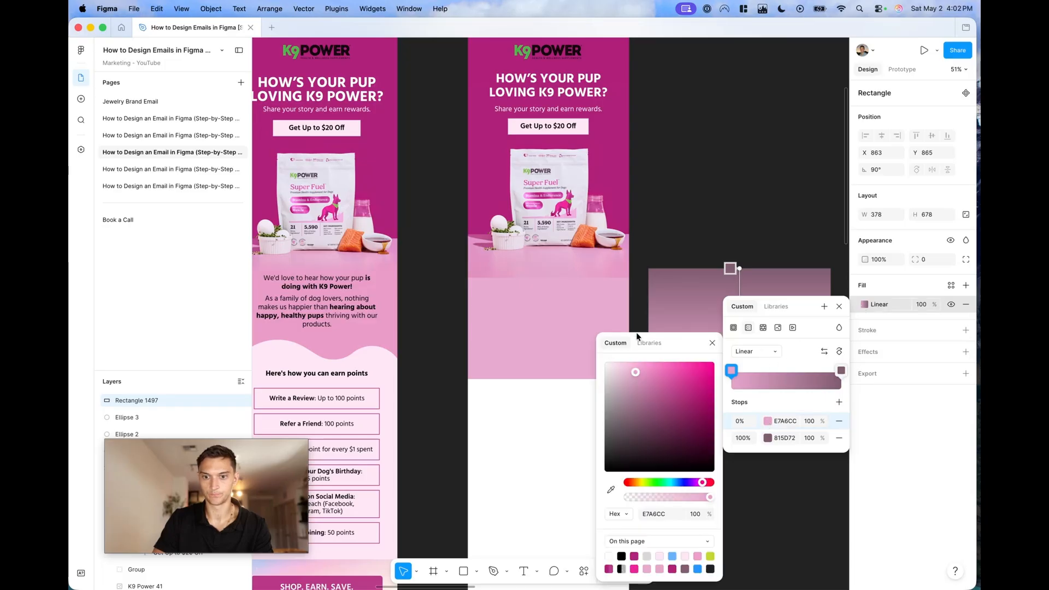
click(565, 274)
key(Escape)
click(698, 260)
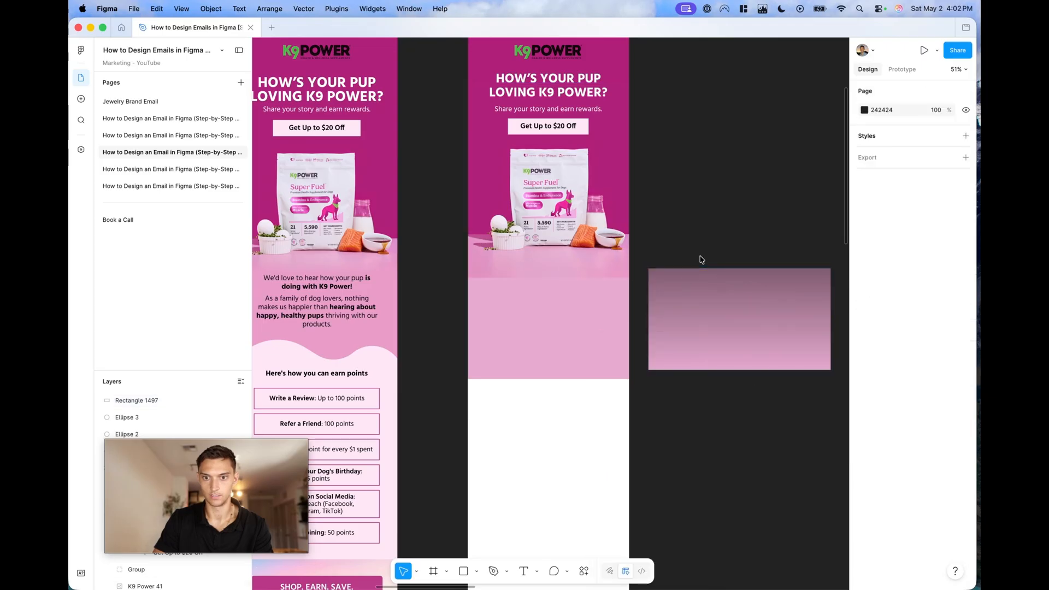
Set the gradient's 100% stop to pink E3A9CD sampled from the lower edge of the product image in Frame 5
scroll(699, 260, down, 2)
scroll(701, 259, down, 2)
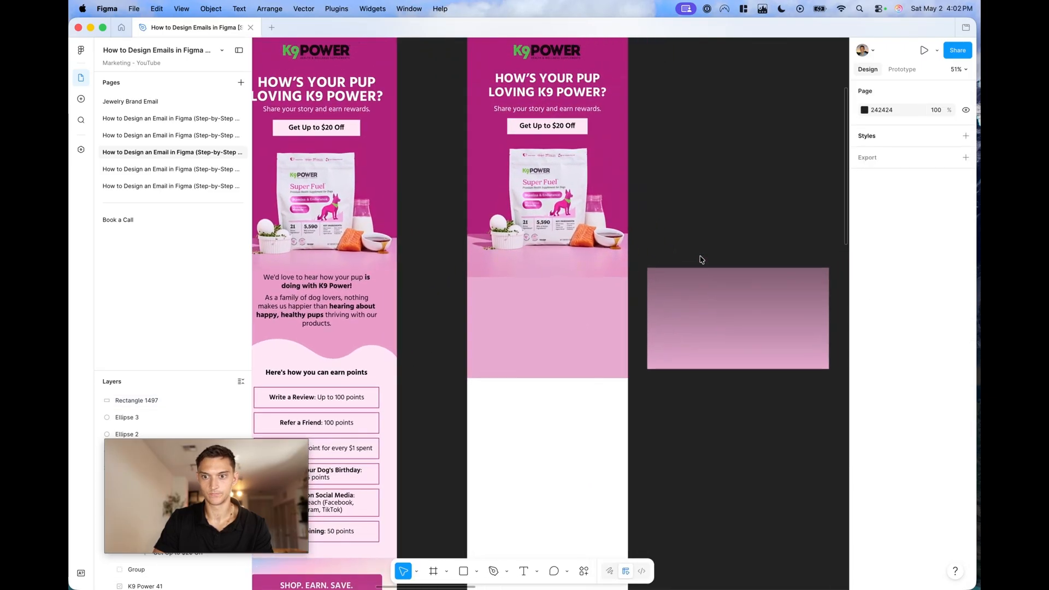
double_click(754, 302)
click(841, 372)
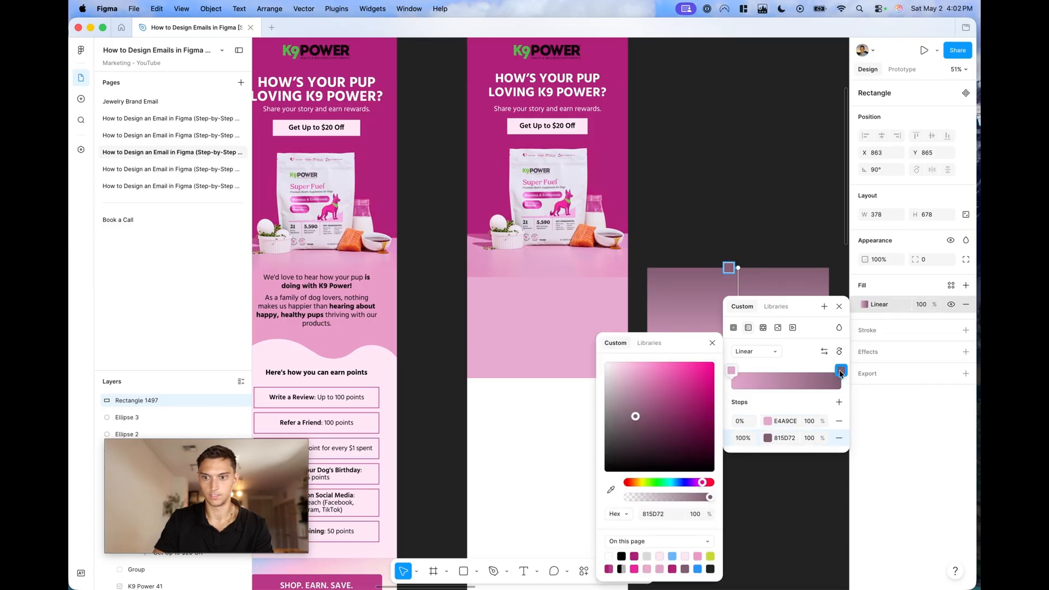
click(611, 490)
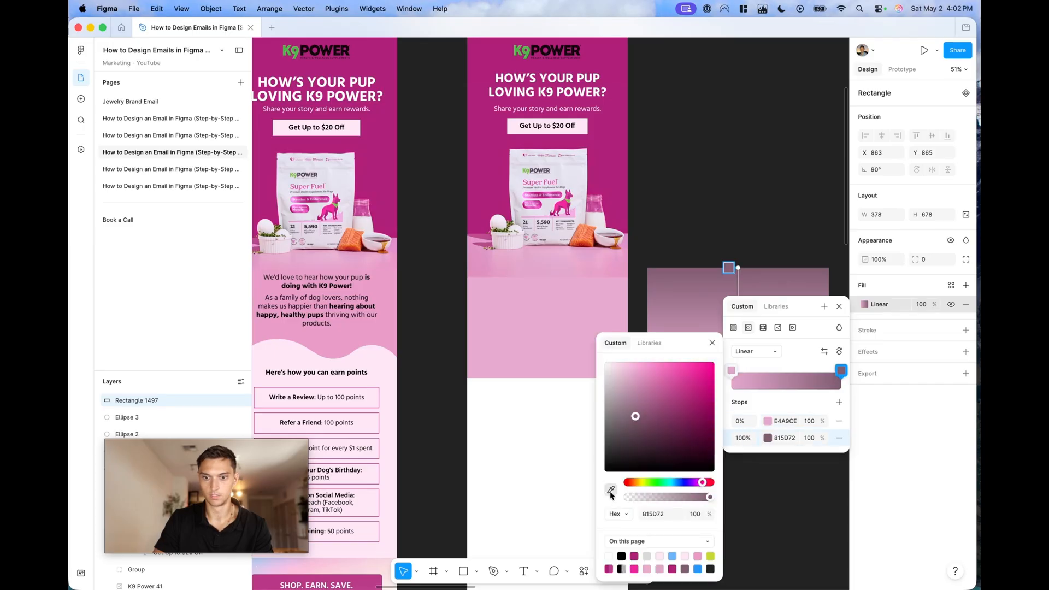
click(538, 267)
Set the gradient's 0% stop to pink EA9EC9 sampled from the body text background of Email #1
scroll(655, 241, down, 3)
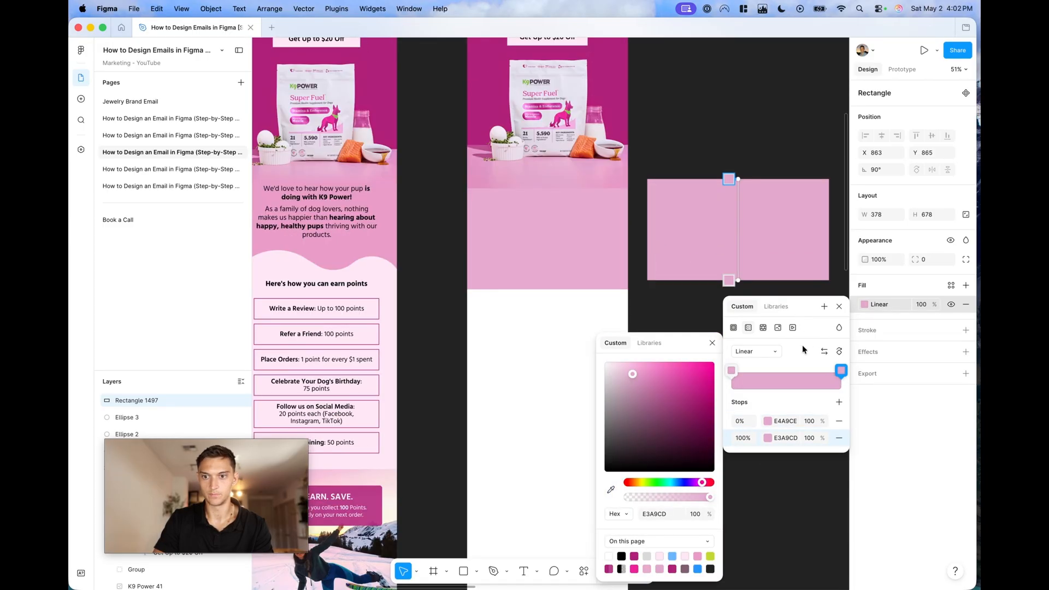
click(766, 420)
click(610, 492)
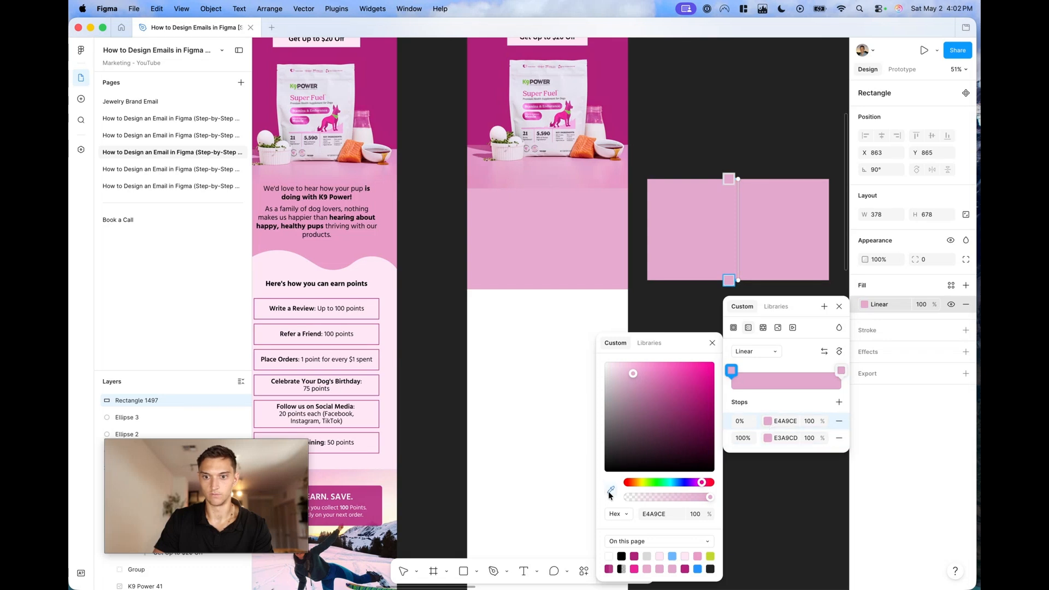
click(379, 244)
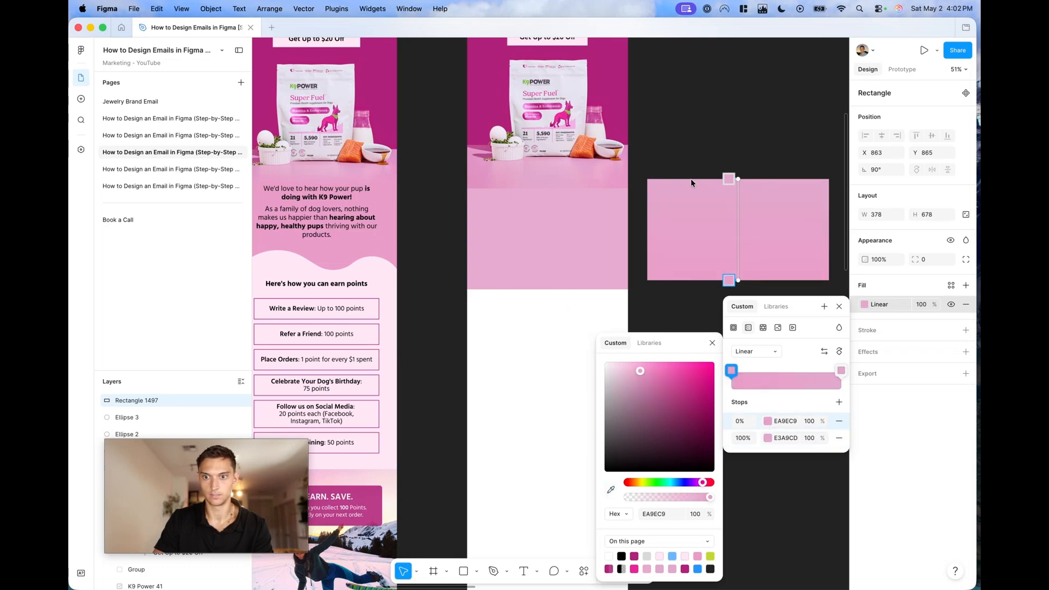
key(Escape)
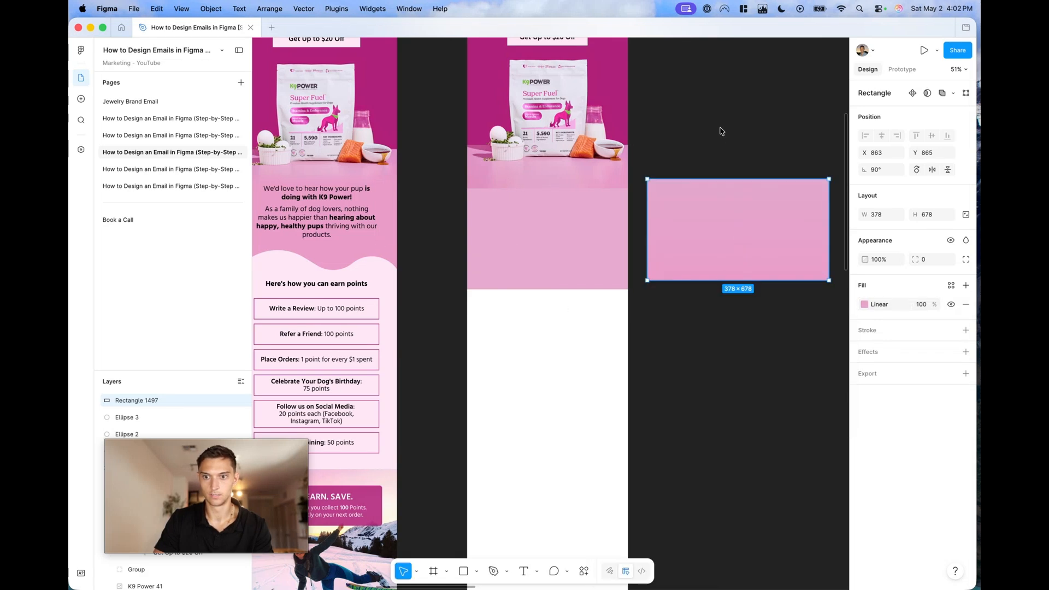
Try making the gradient rectangle's 0% stop transparent with an opacity of 0%
double_click(732, 202)
key(Escape)
click(864, 305)
click(732, 180)
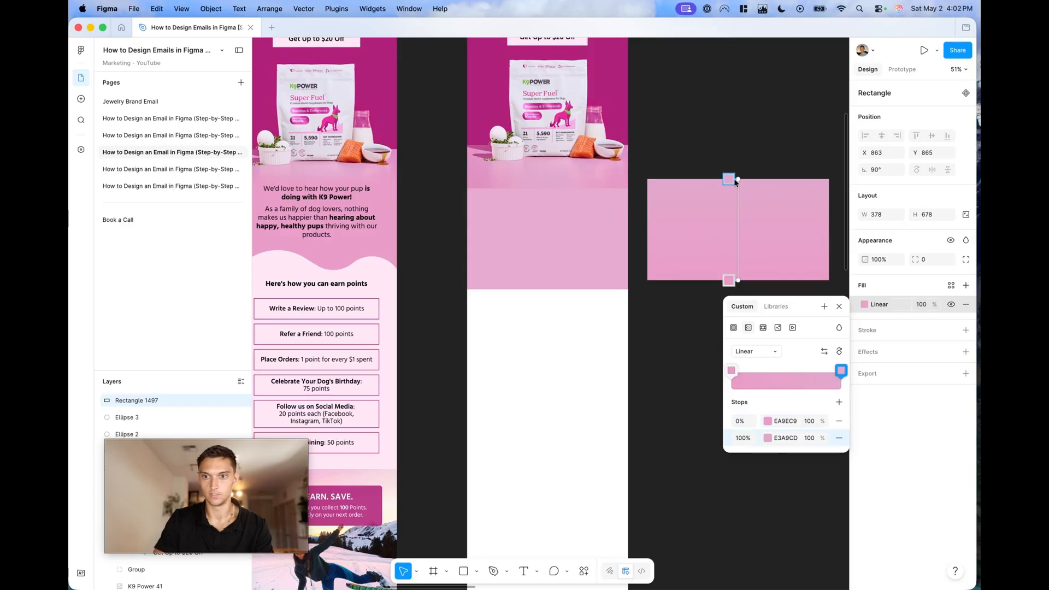
click(814, 422)
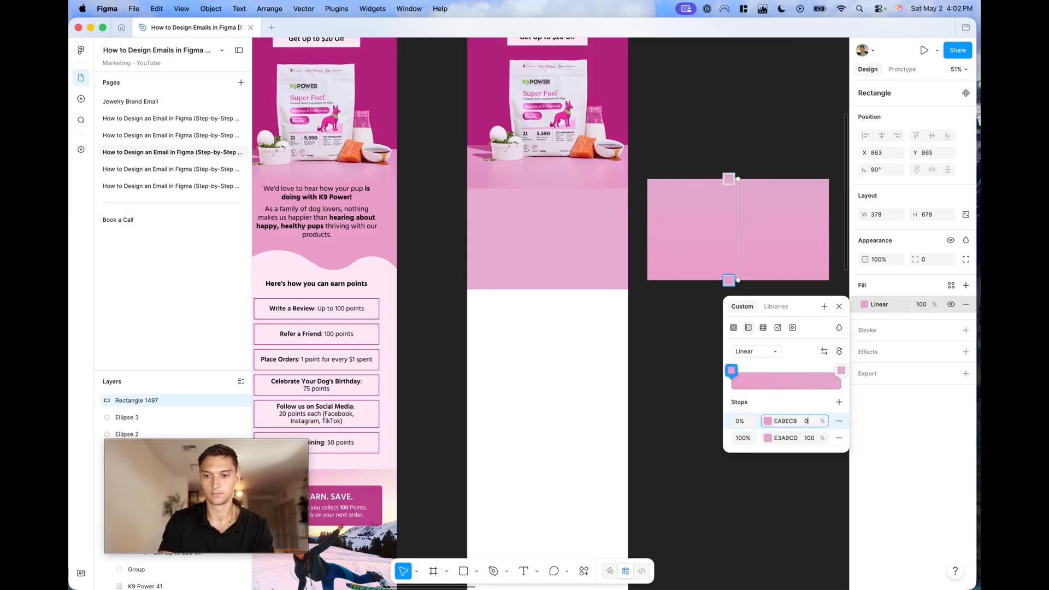
text(0)
key(Return)
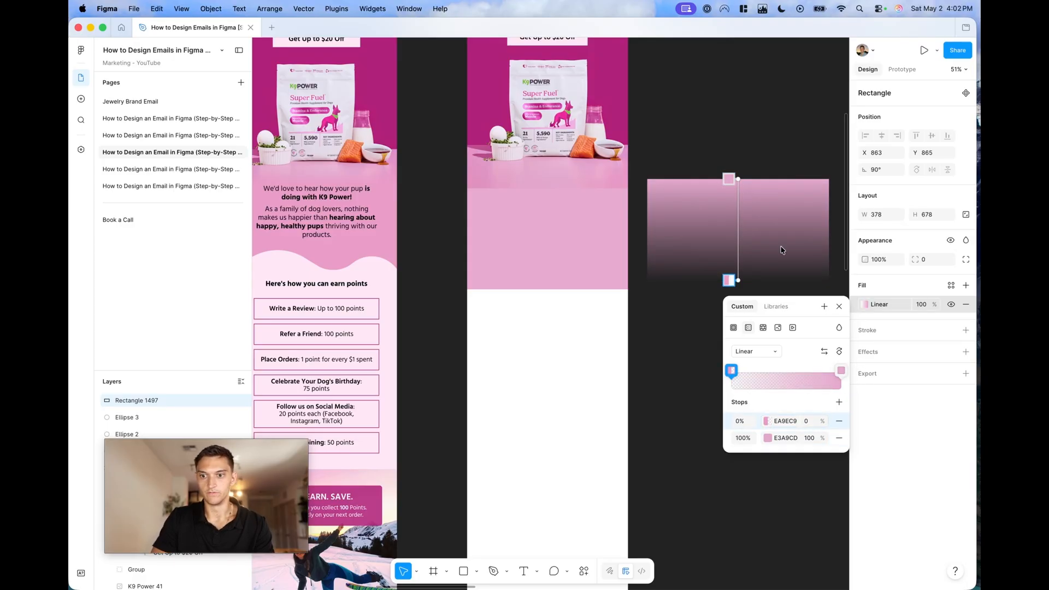
key(super+z)
Set the opacity of the gradient's 100% stop to 0%
click(811, 440)
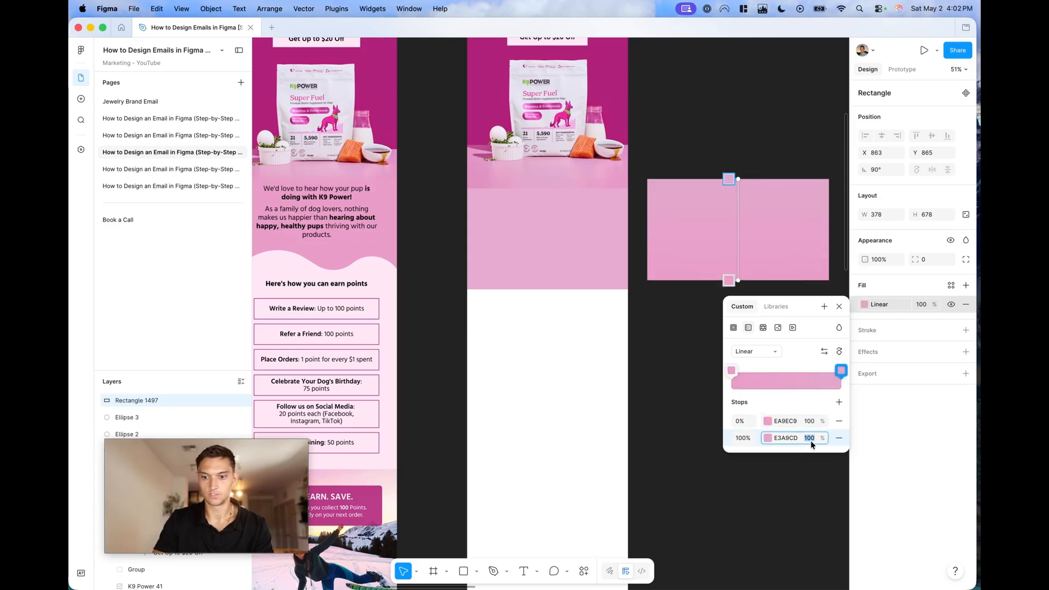
text(0)
key(Return)
key(Escape)
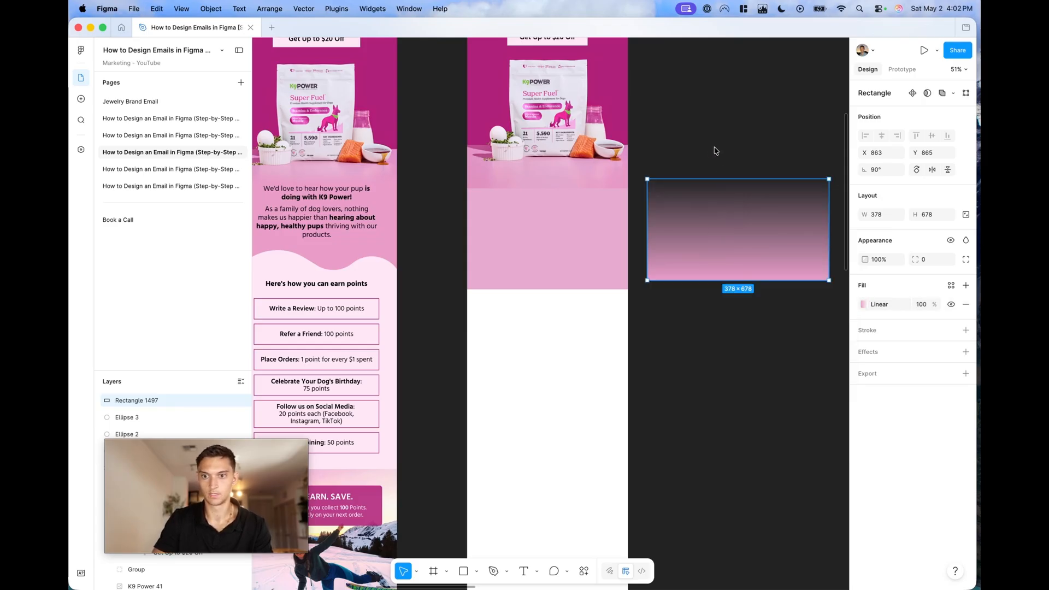
Place the gradient rectangle in Frame 5 over the product image's lower edge at X 0, Y 823, and resize it to 200 × 600
drag(667, 182, 579, 224)
drag(717, 232, 576, 176)
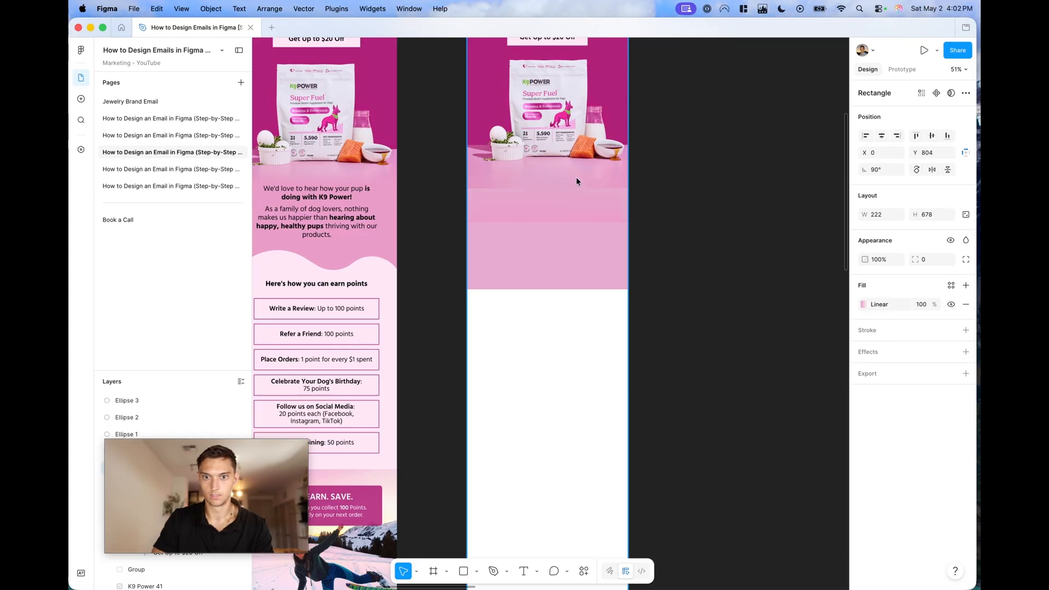
scroll(587, 196, up, 5)
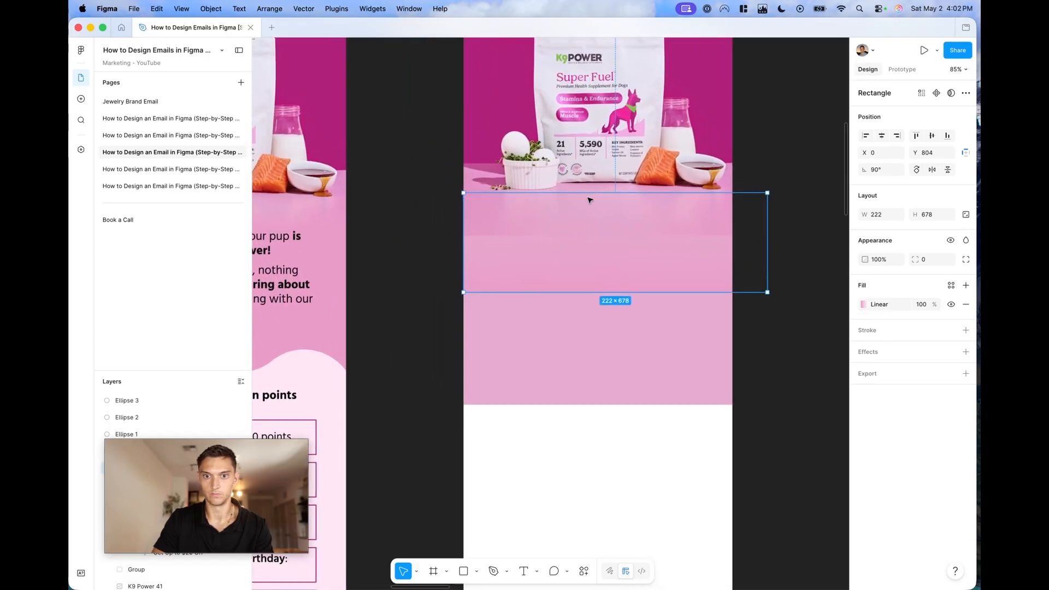
drag(588, 223, 588, 230)
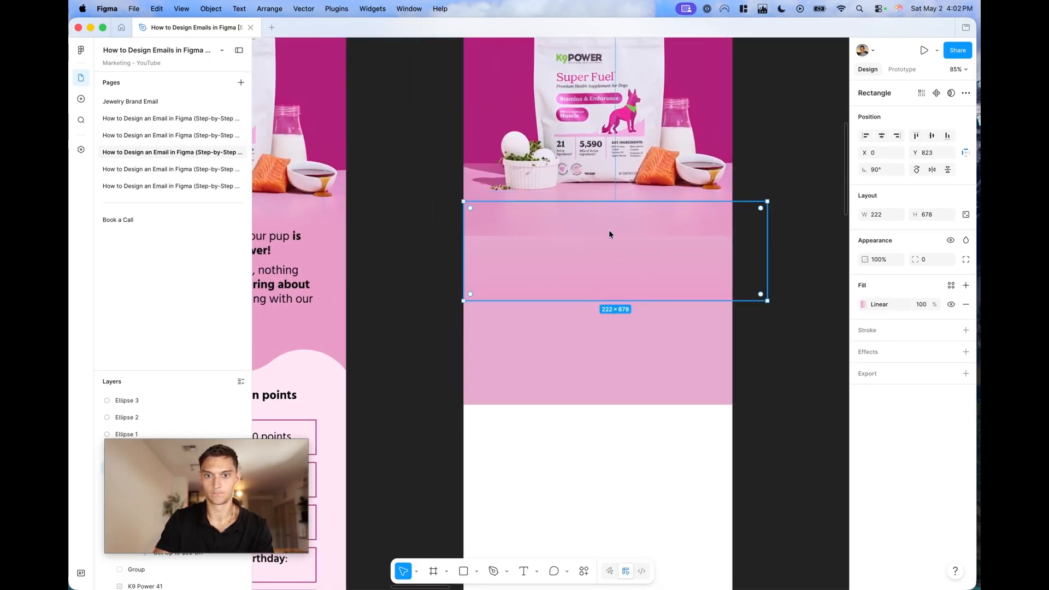
drag(767, 301, 733, 294)
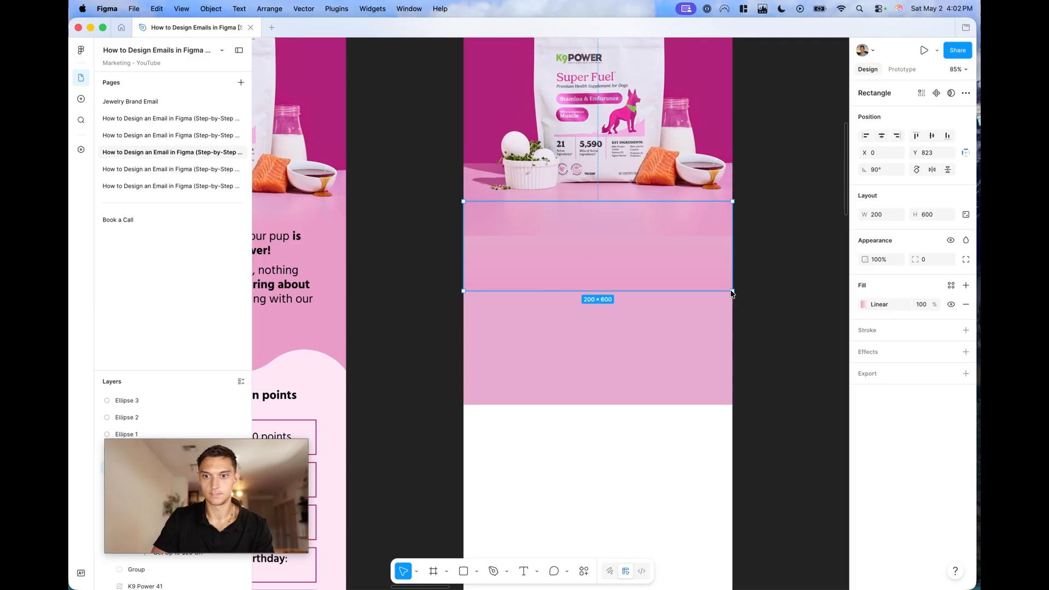
Move the gradient's opaque EA9EC9 stop to the 70% position
click(863, 304)
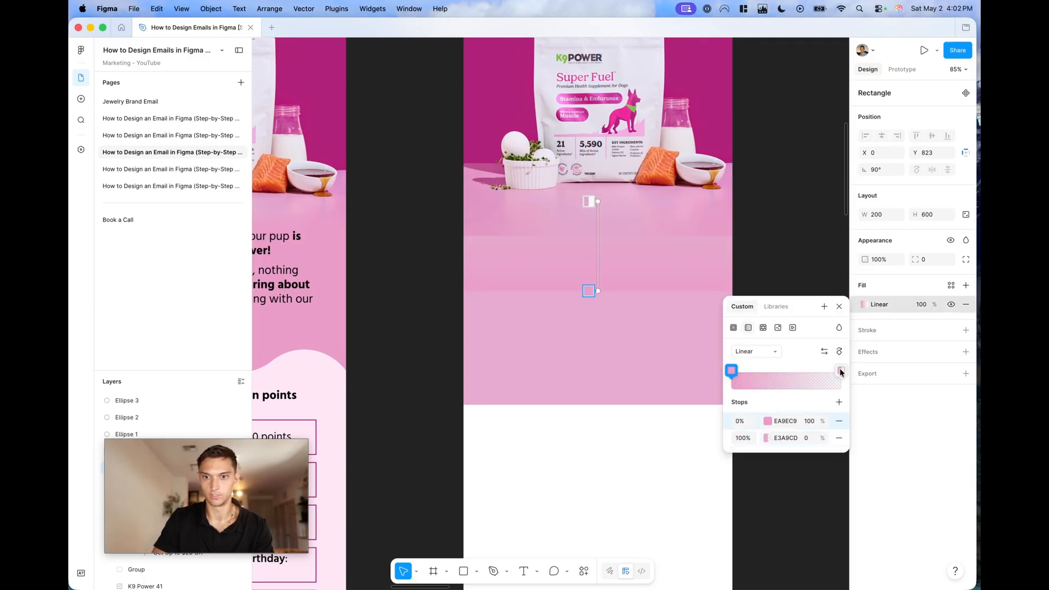
drag(734, 370, 810, 369)
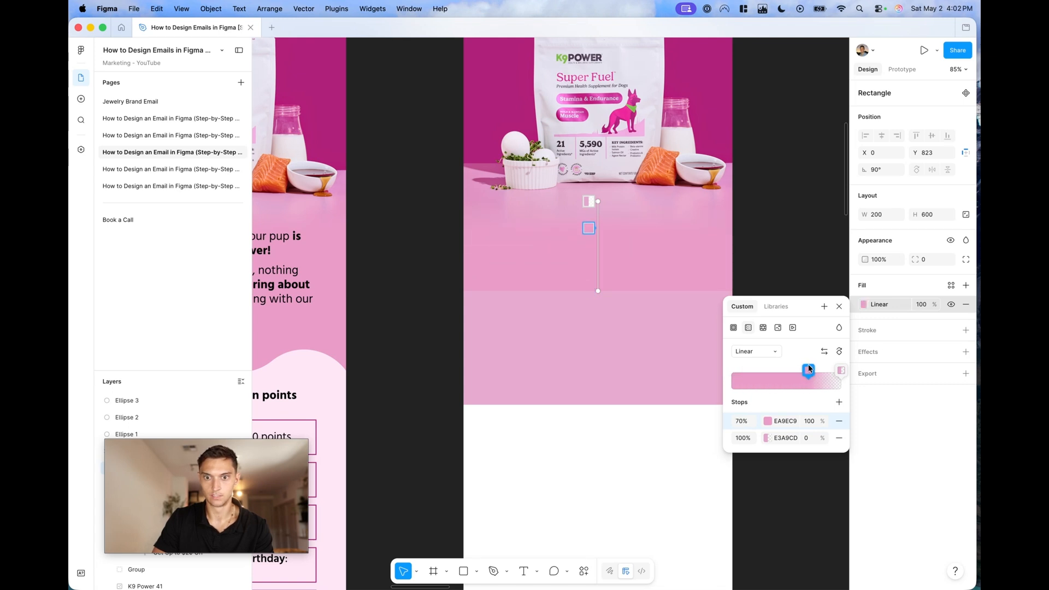
key(Escape)
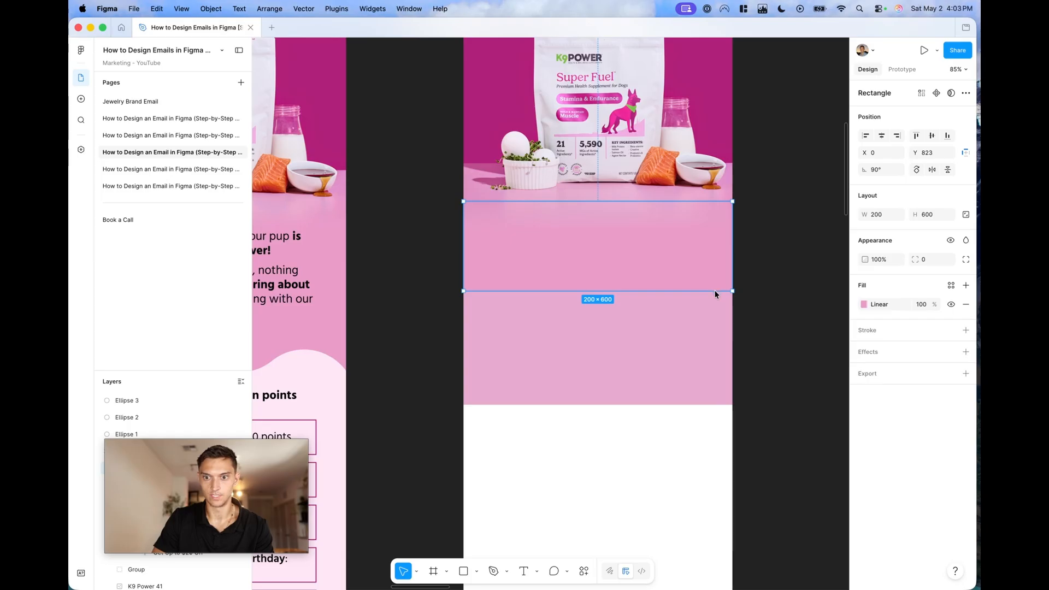
Resize the gradient rectangle to about 222 × 600, keeping its upper edge at Y 823
drag(715, 290, 723, 401)
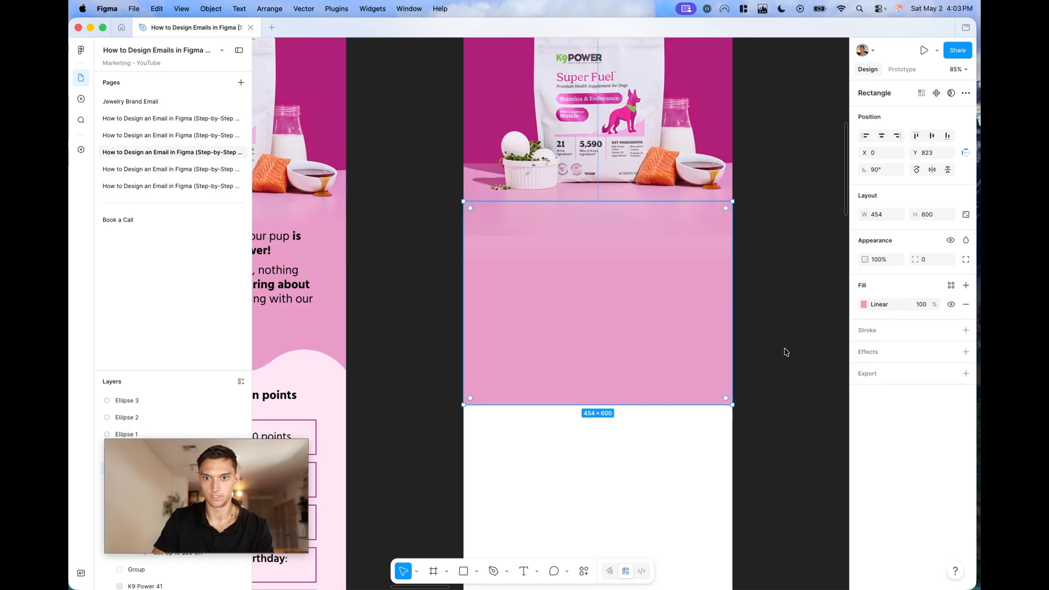
double_click(680, 298)
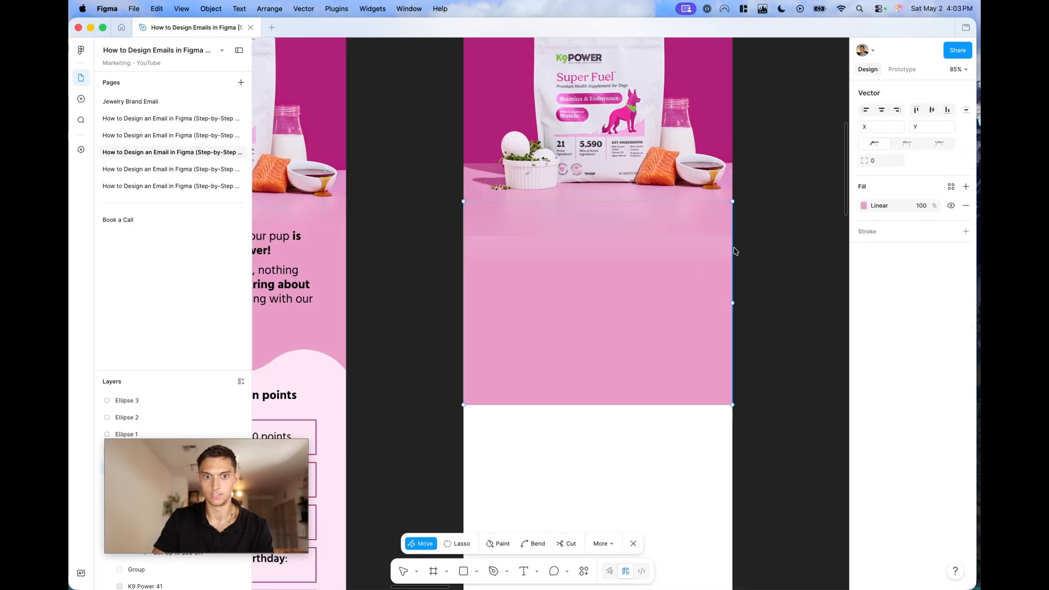
scroll(733, 251, down, 3)
scroll(734, 252, up, 1)
key(Escape)
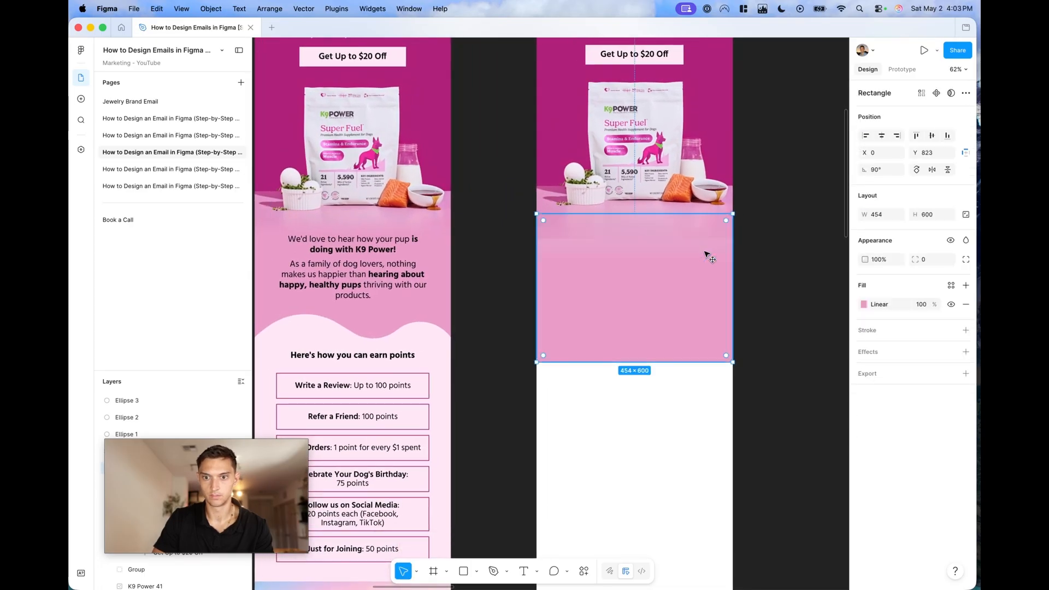
drag(693, 363, 691, 286)
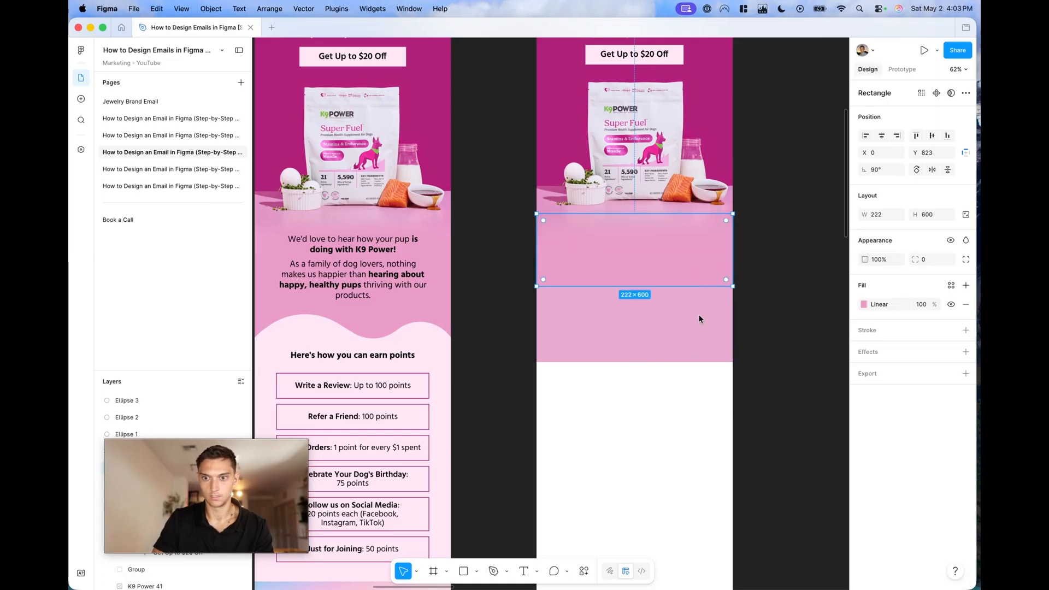
Fill the solid pink body rectangle in Frame 5 with EA9EC9 sampled from the gradient rectangle above it
click(698, 314)
key(i)
click(682, 302)
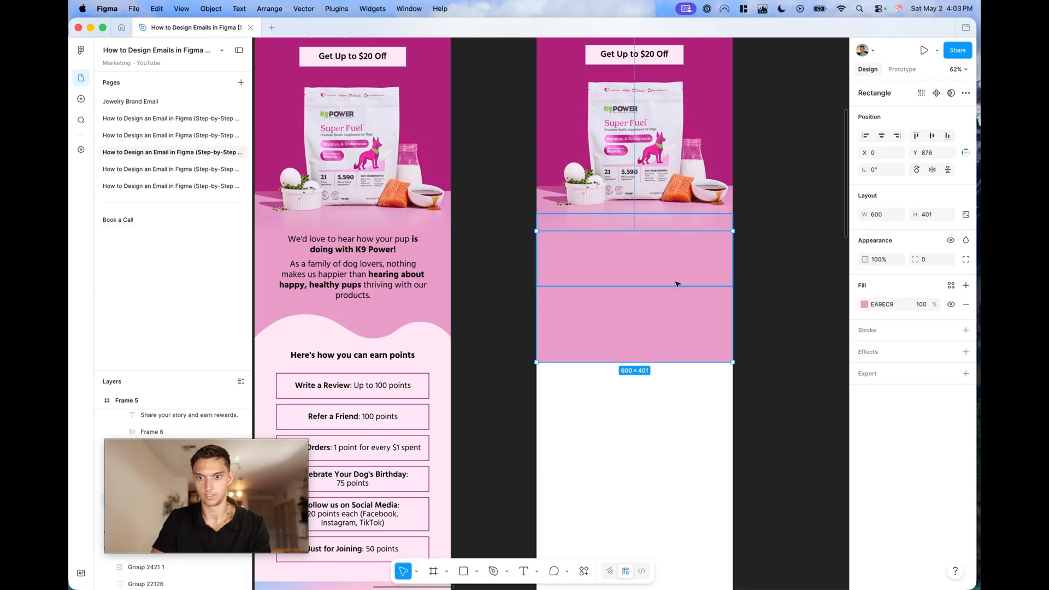
click(801, 298)
Copy the two body paragraphs under the product image in Email #1 into Frame 5's pink section and align their horizontal centers
scroll(801, 298, up, 5)
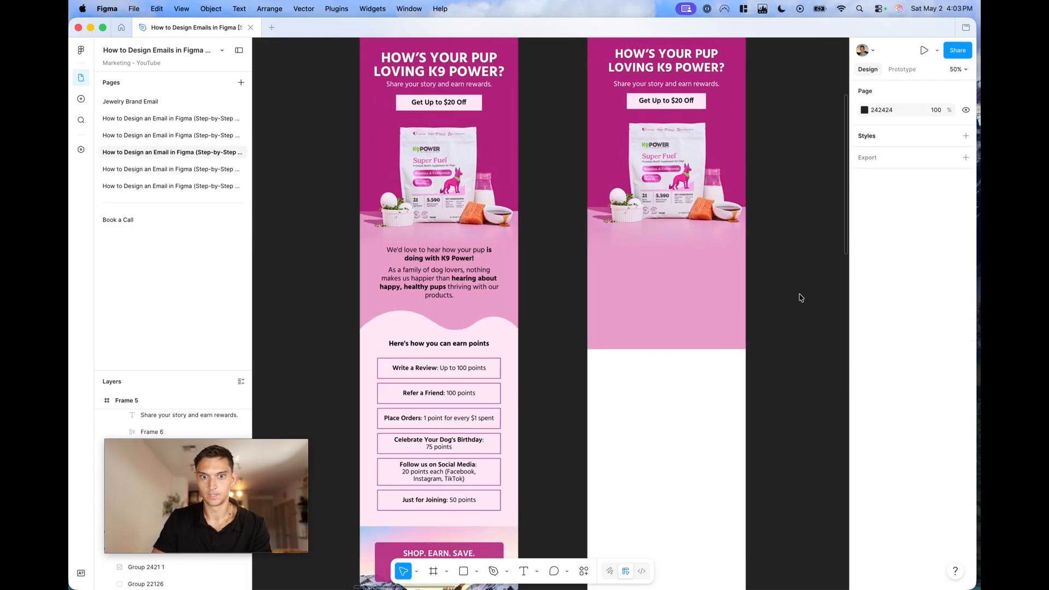
scroll(801, 298, down, 2)
scroll(801, 298, down, 1)
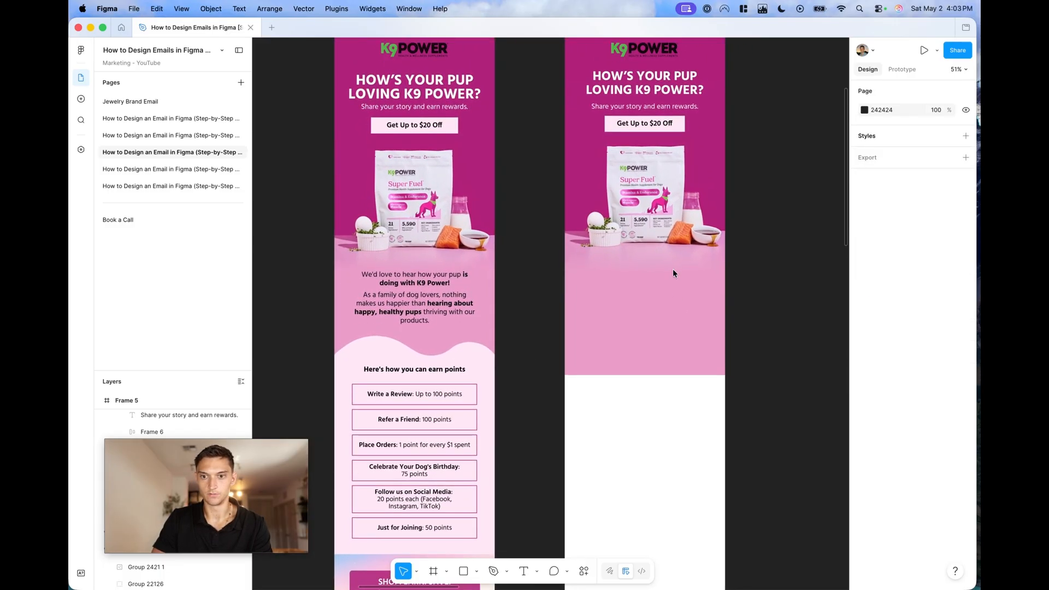
scroll(788, 303, up, 3)
scroll(789, 303, down, 3)
scroll(788, 303, down, 1)
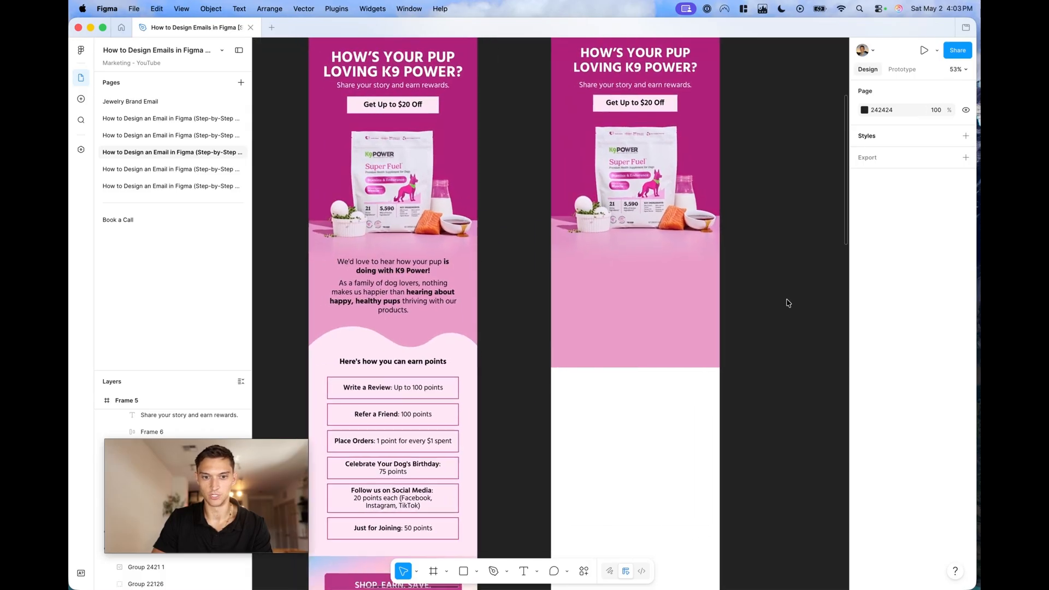
scroll(789, 302, down, 2)
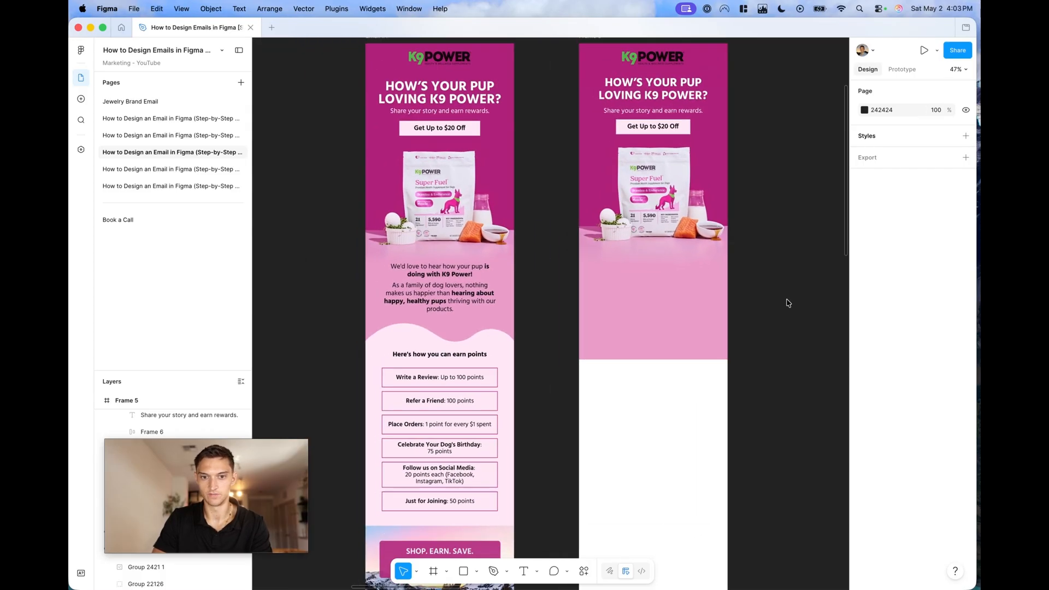
click(435, 294)
click(456, 275)
shift+click(472, 302)
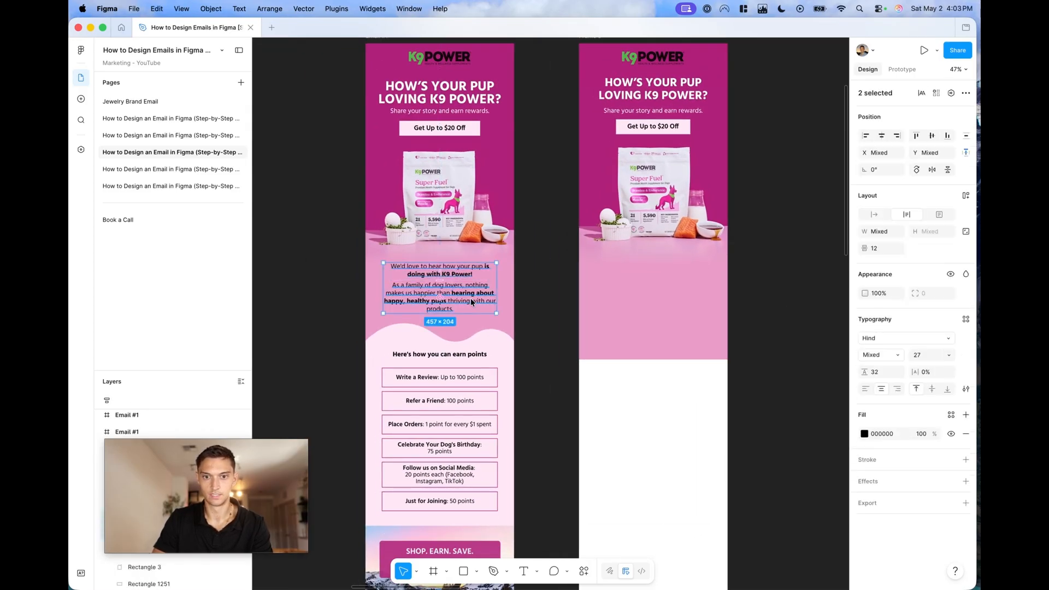
drag(472, 302, 676, 292)
click(881, 136)
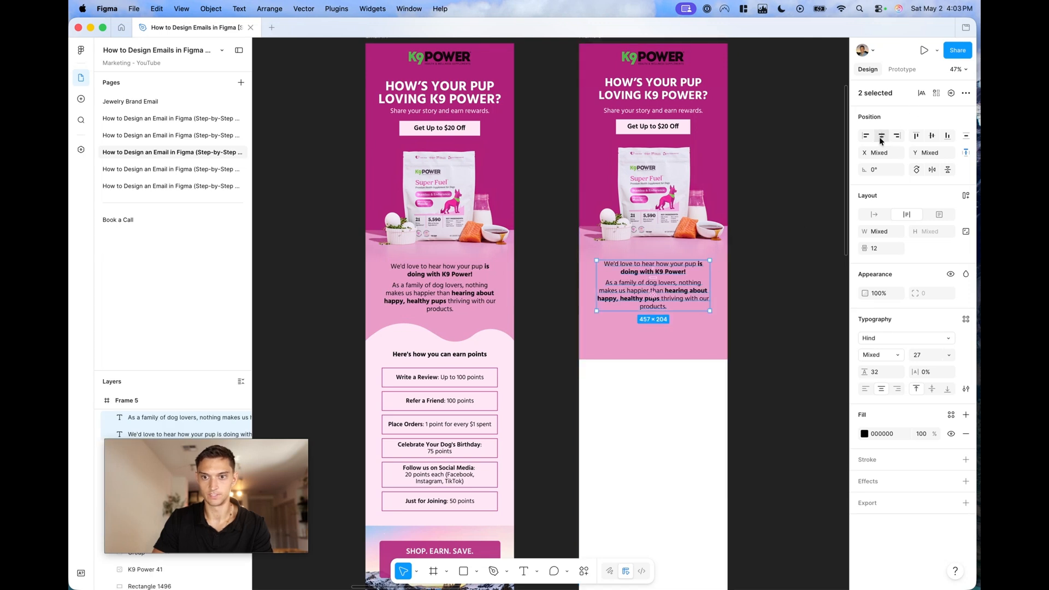
Nudge the two copied paragraphs about 120 px down in Frame 5's pink section
key(shift+Down)
key(shift+Down)
key(shift+Down)
key(shift+Down)
key(shift+Down)
key(shift+Down)
key(shift+Down)
key(shift+Down)
key(shift+Down)
key(shift+Down)
key(shift+Down)
key(shift+Down)
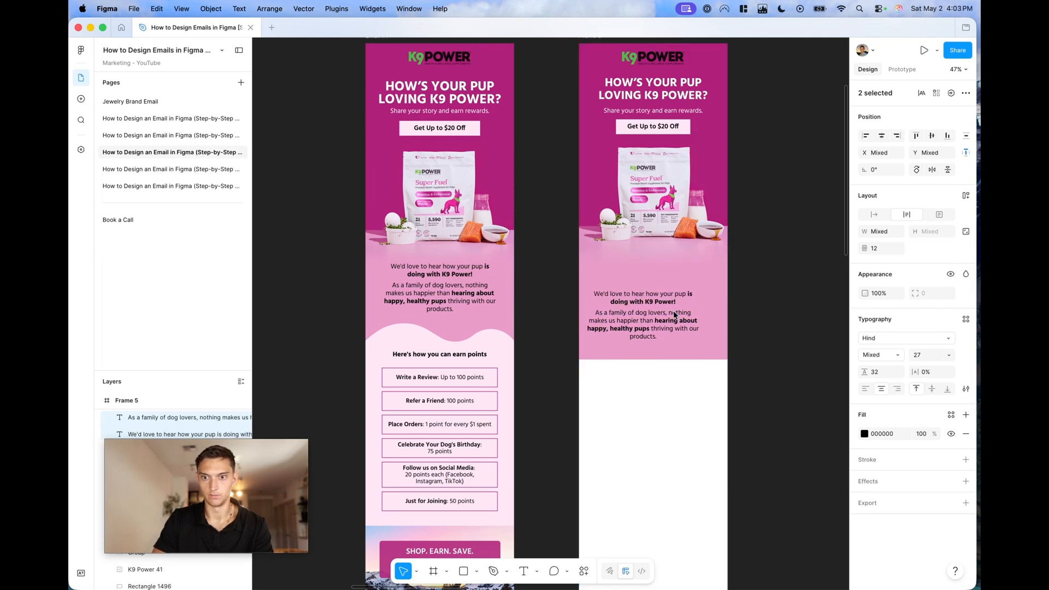
drag(665, 328, 679, 327)
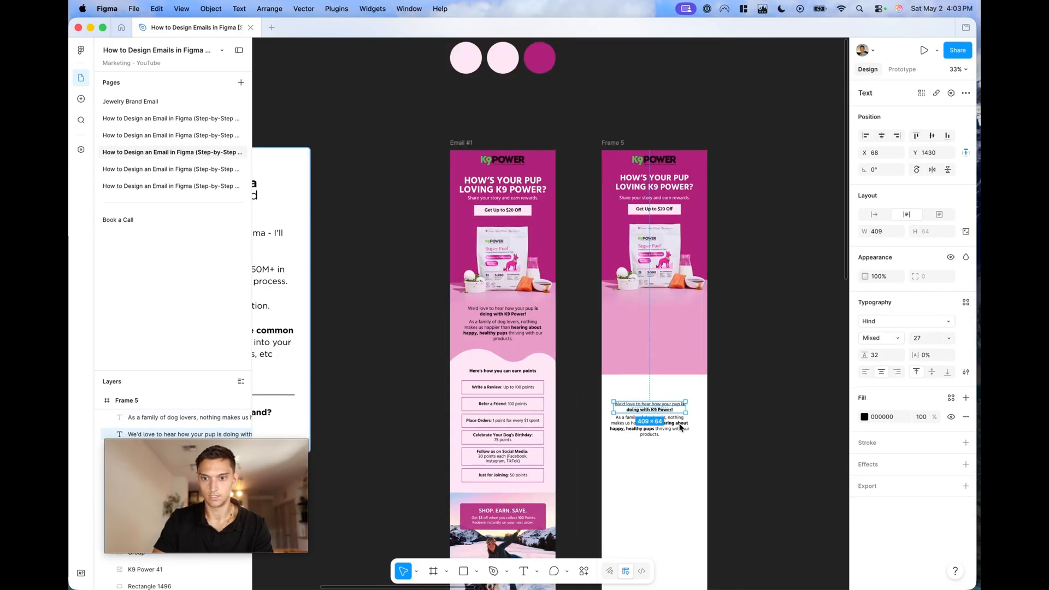
Move both body paragraphs up from the white area into the pink section, with the first paragraph at about Y 934
shift+click(682, 430)
drag(675, 420, 688, 340)
scroll(679, 318, up, 5)
scroll(774, 341, down, 3)
click(807, 348)
Center each of the two body paragraphs horizontally within Frame 5
click(710, 325)
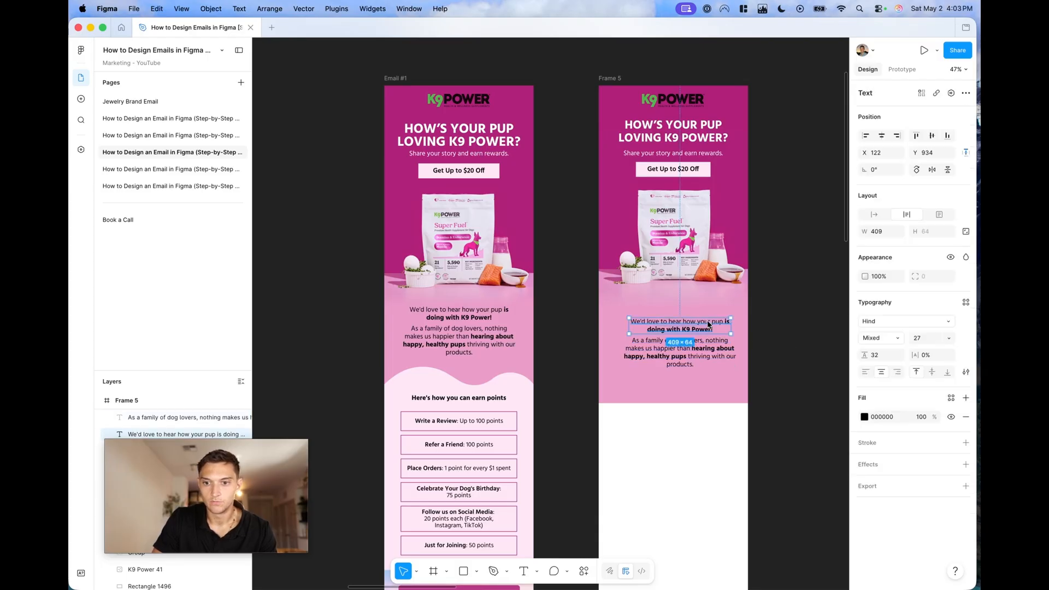
click(881, 136)
click(716, 352)
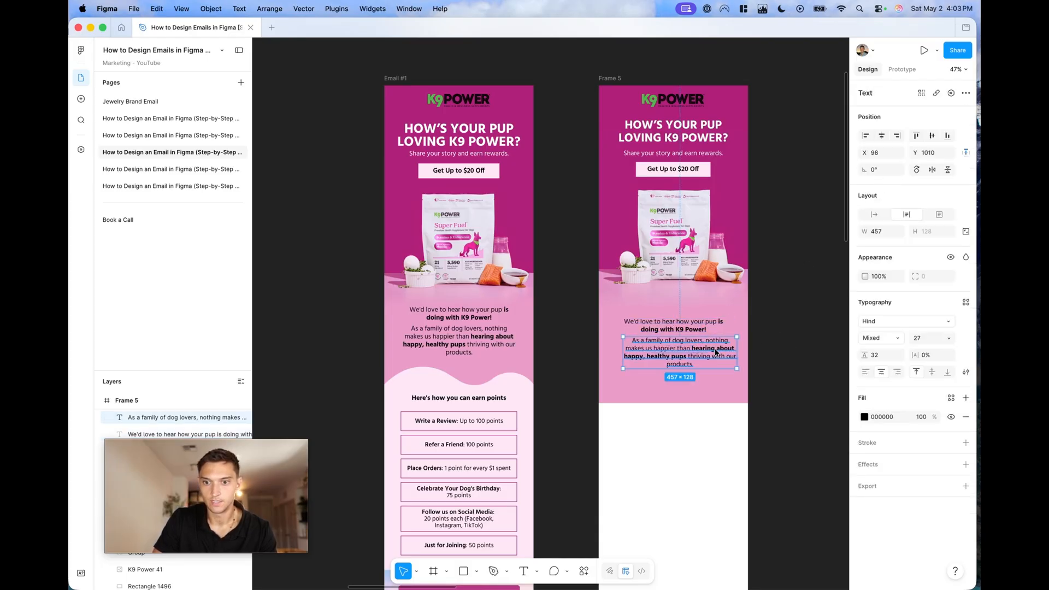
click(882, 137)
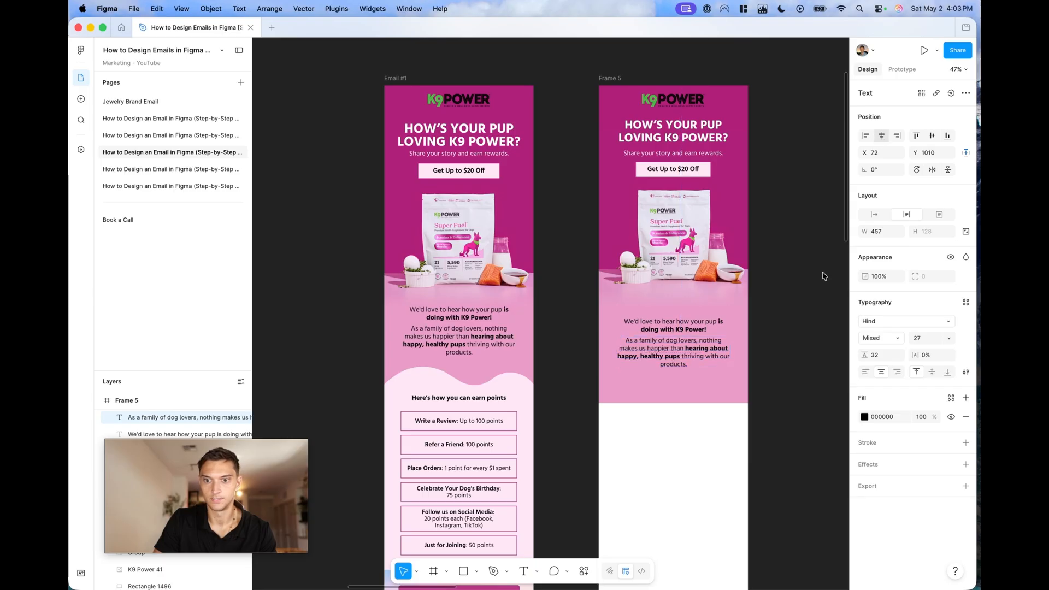
Nudge both body paragraphs up together by 40 px, closer to the product image
click(711, 327)
shift+click(703, 348)
key(shift+Up)
key(shift+Up)
key(shift+Up)
key(shift+Up)
key(shift+Up)
key(shift+Down)
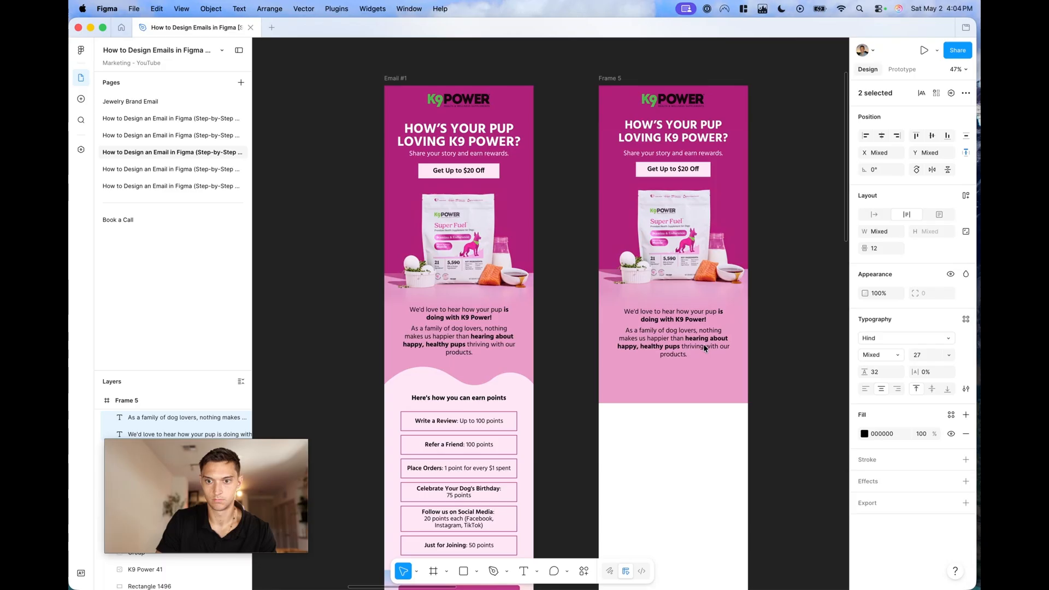
click(785, 337)
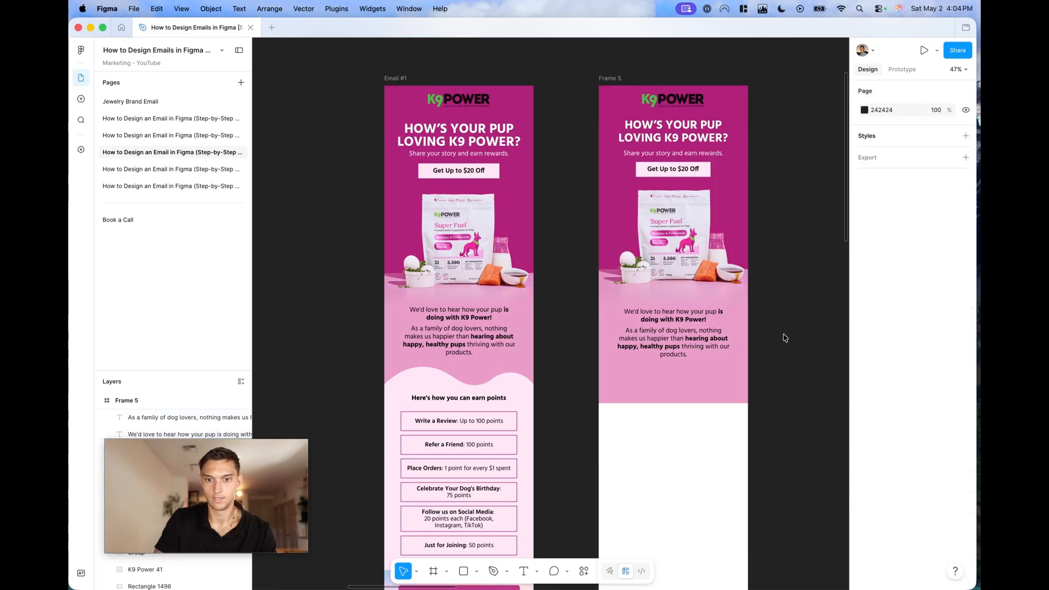
Draw a 600 × 772 rectangle at X 0, Y 1181 in Frame 5 and fill it with the light pink sampled from Email #1's points section
scroll(785, 337, down, 5)
scroll(785, 337, down, 2)
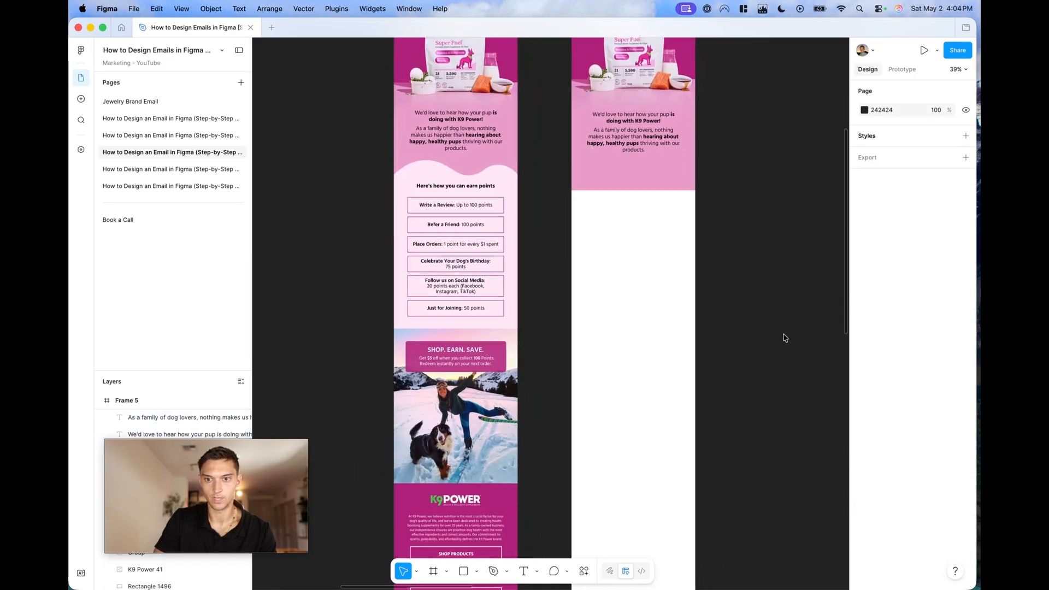
key(r)
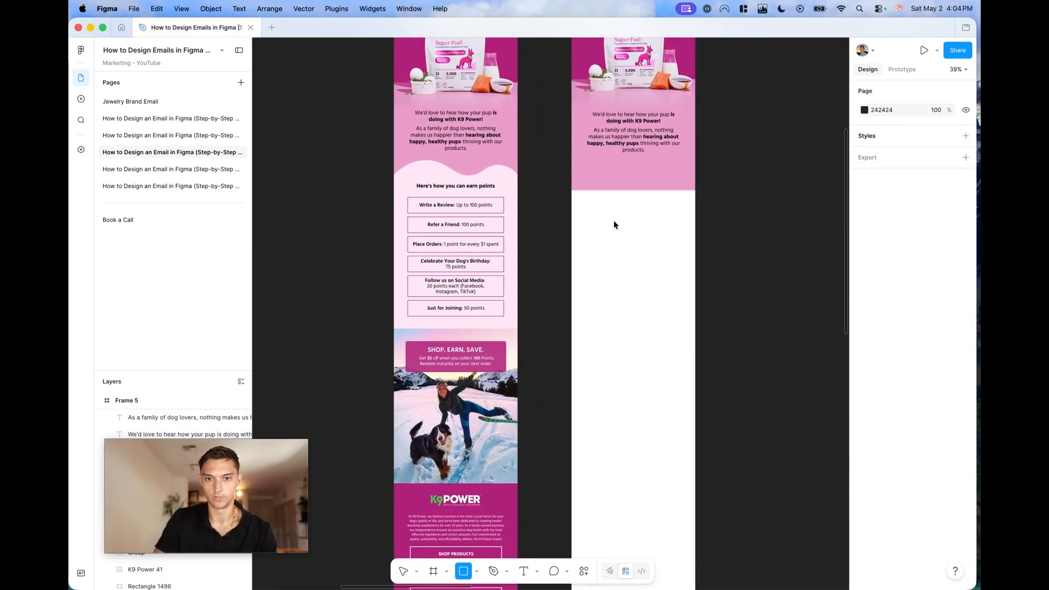
mouse_move(571, 170)
mouse_down()
mouse_move(691, 388)
mouse_move(694, 332)
mouse_up()
key(i)
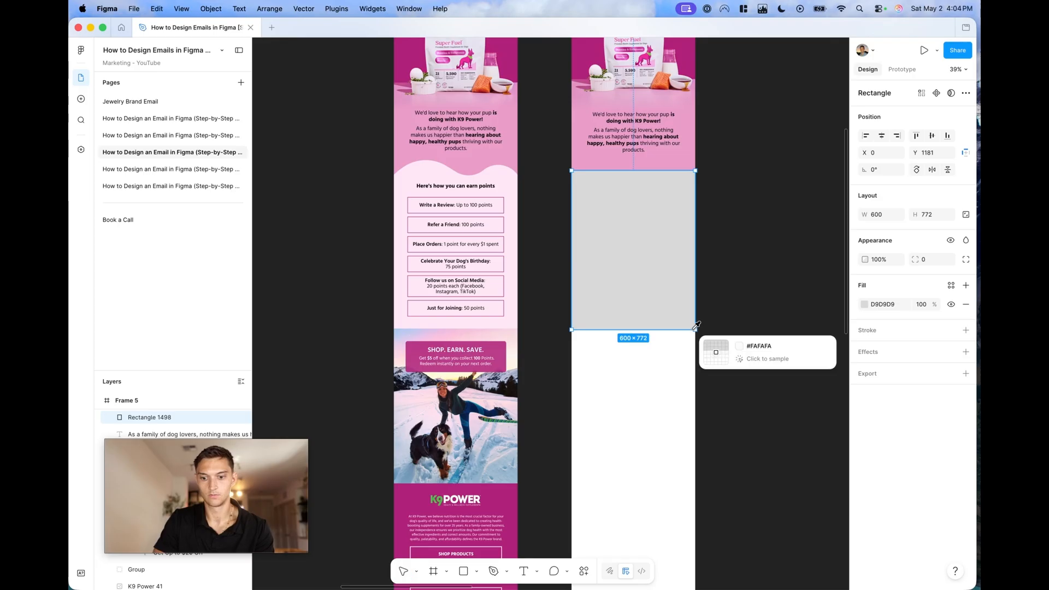
click(513, 300)
click(756, 298)
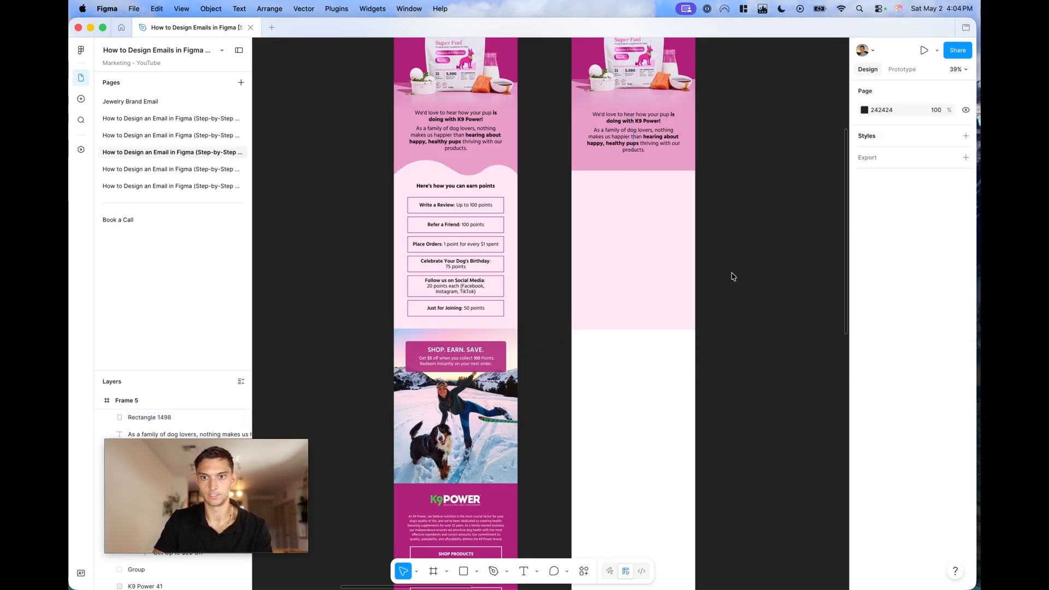
scroll(734, 276, down, 3)
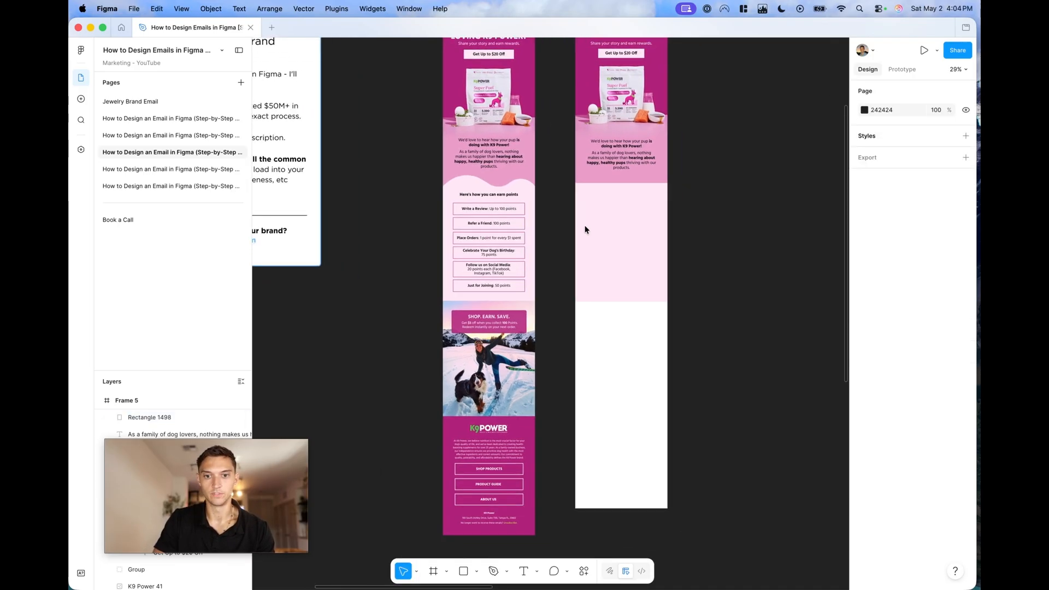
Draw a closed two-peaked outline with a flat base, about 644 × 216.5, on the empty canvas beside Frame 5 with the Pen tool
scroll(585, 229, up, 5)
scroll(585, 230, down, 1)
scroll(585, 229, right, 1)
scroll(585, 229, down, 1)
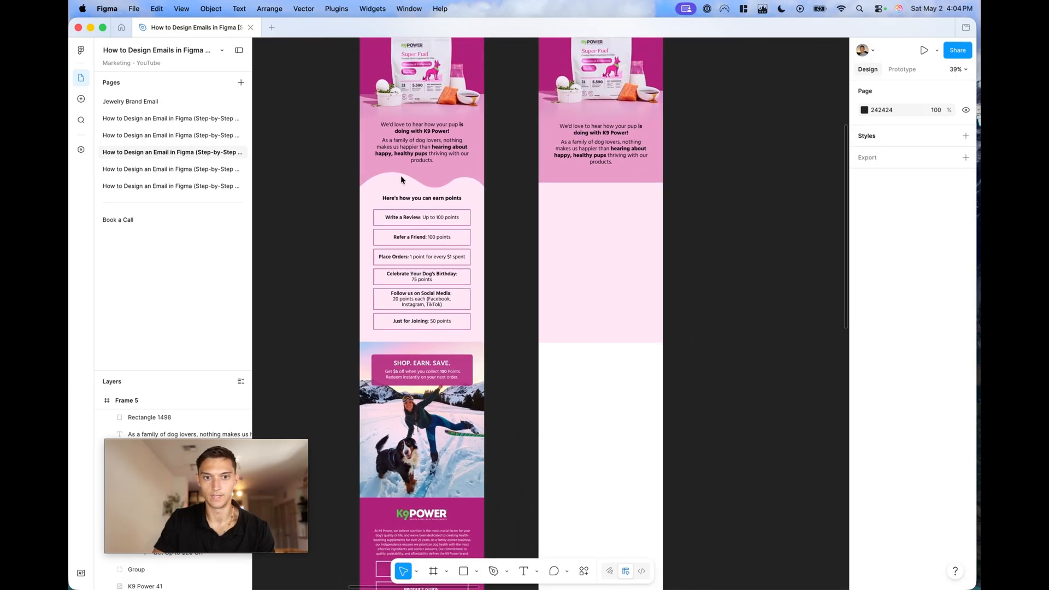
scroll(701, 224, right, 1)
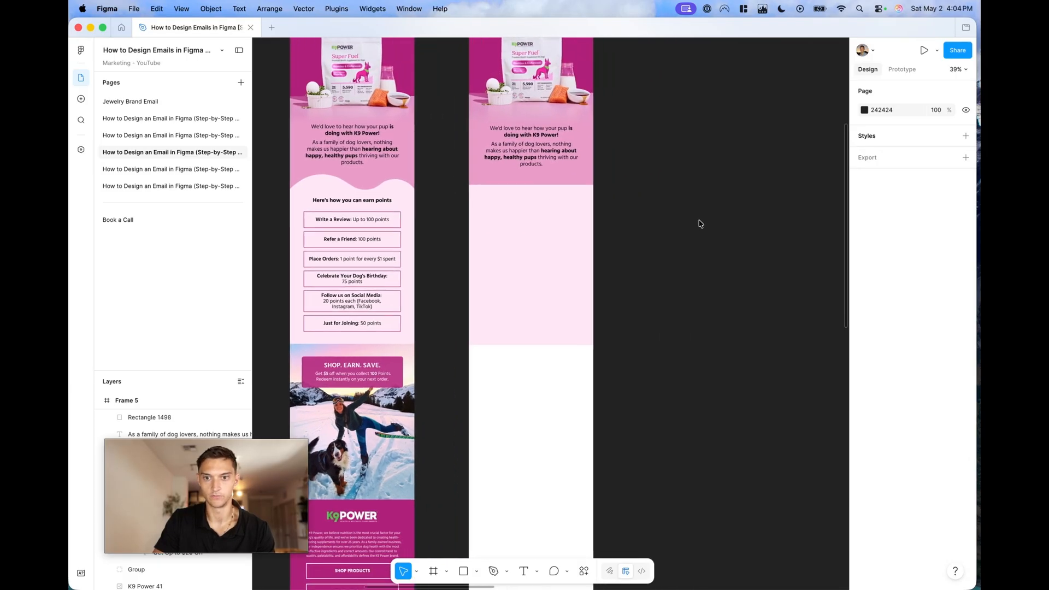
scroll(700, 224, down, 1)
scroll(700, 224, up, 1)
click(508, 571)
click(539, 538)
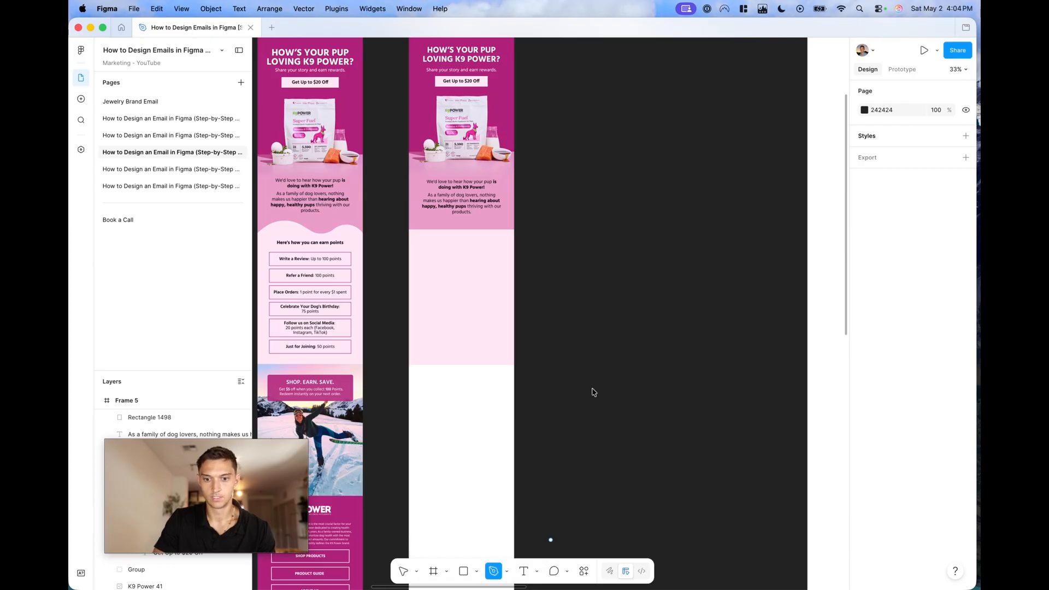
click(550, 254)
click(585, 226)
click(607, 246)
click(634, 226)
click(662, 246)
click(663, 264)
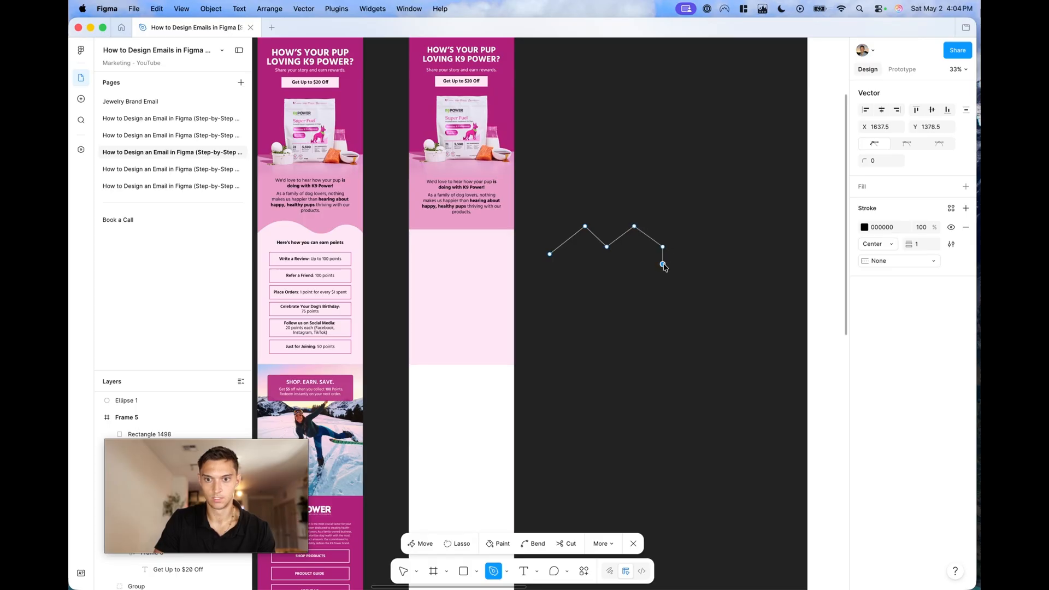
click(549, 264)
click(550, 254)
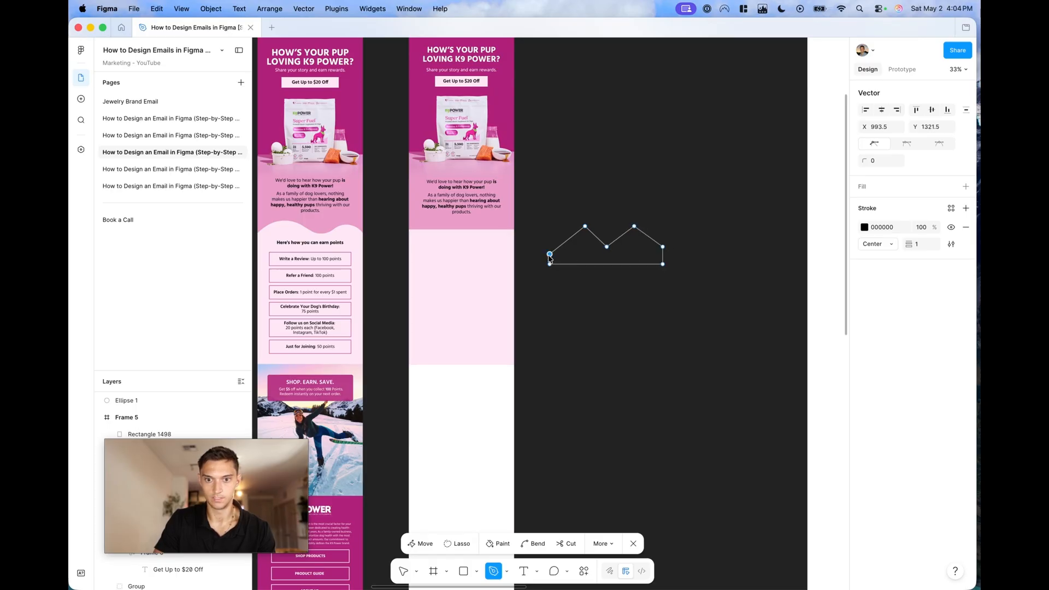
Round the five upper points of the two-peaked outline so they form smooth wave curves
key(v)
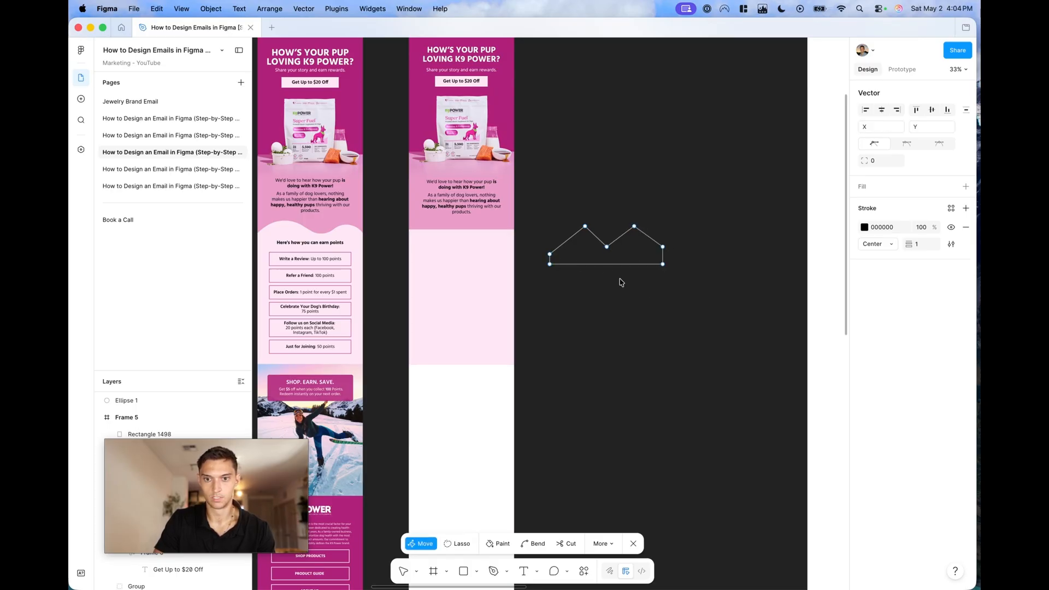
scroll(583, 214, up, 5)
drag(495, 223, 801, 318)
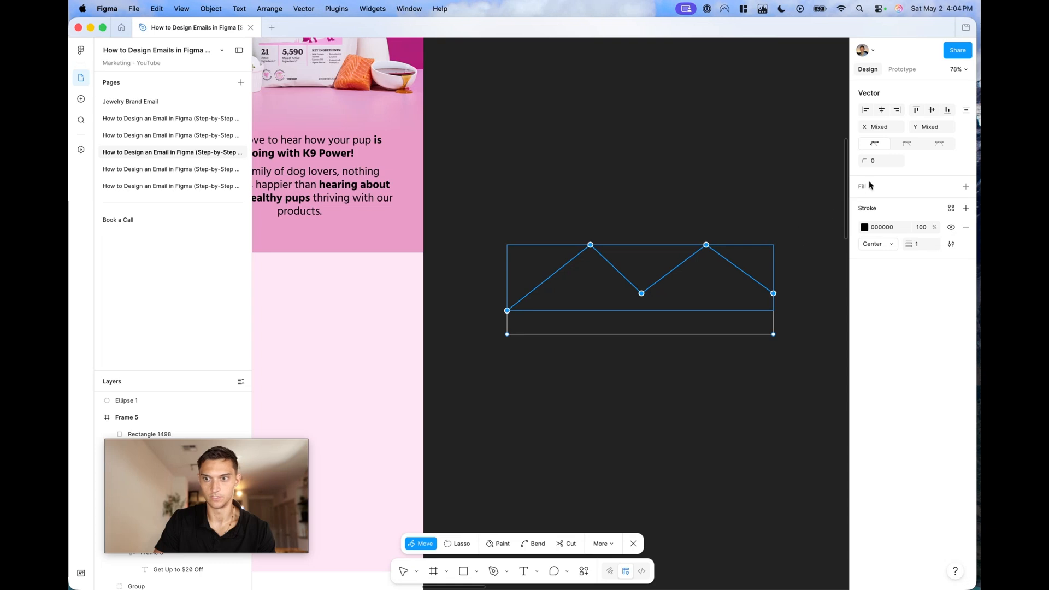
drag(863, 160, 262, 189)
key(Escape)
click(663, 160)
drag(490, 199, 718, 369)
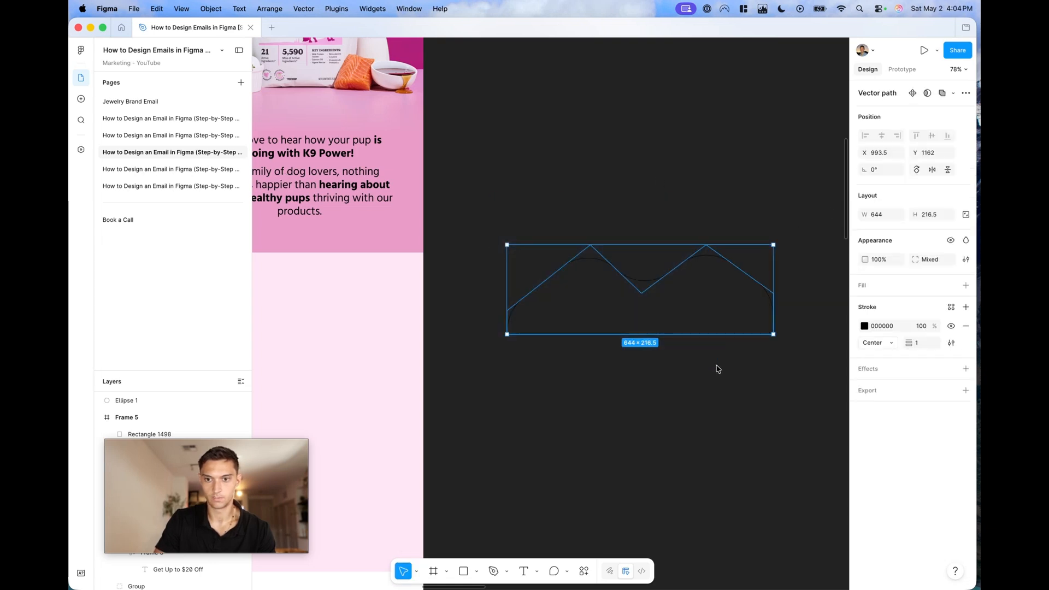
Add a fill to the wave shape and match it to the light pink FFE7F5 of Frame 5's rectangle
click(966, 286)
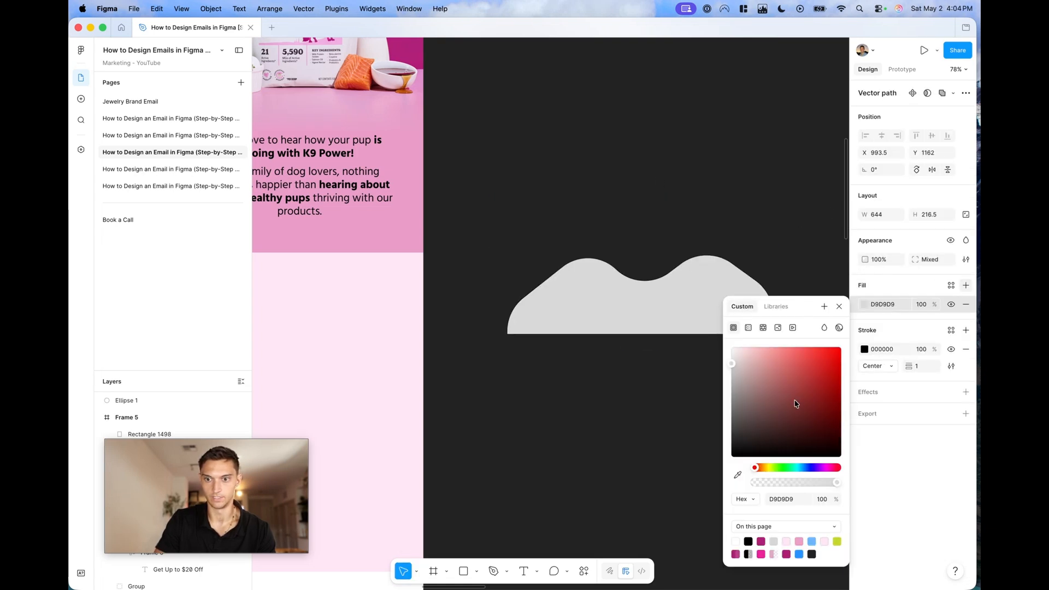
scroll(556, 385, down, 5)
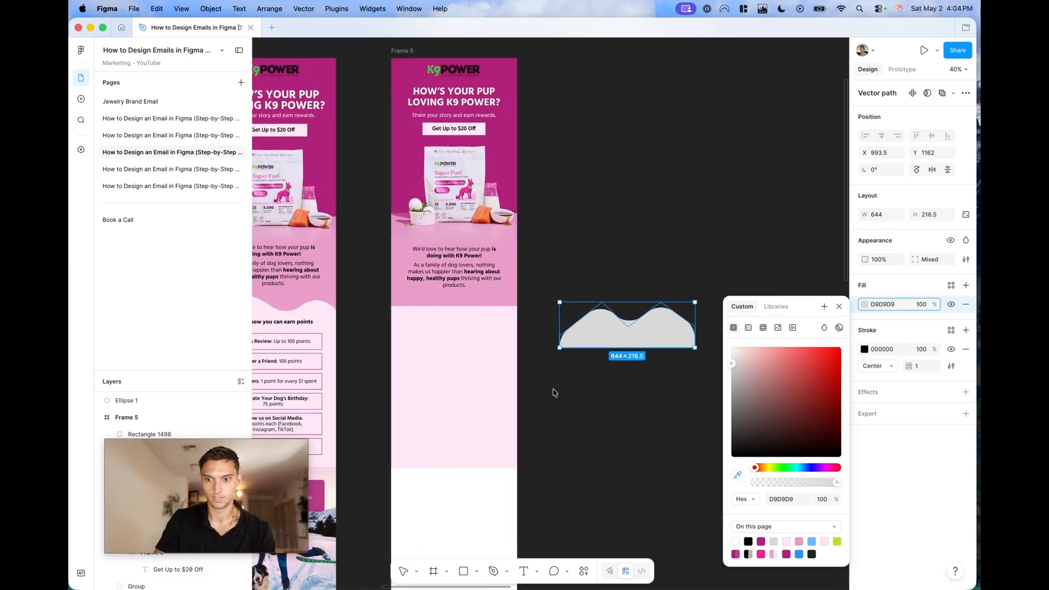
scroll(555, 393, left, 2)
key(Escape)
click(550, 371)
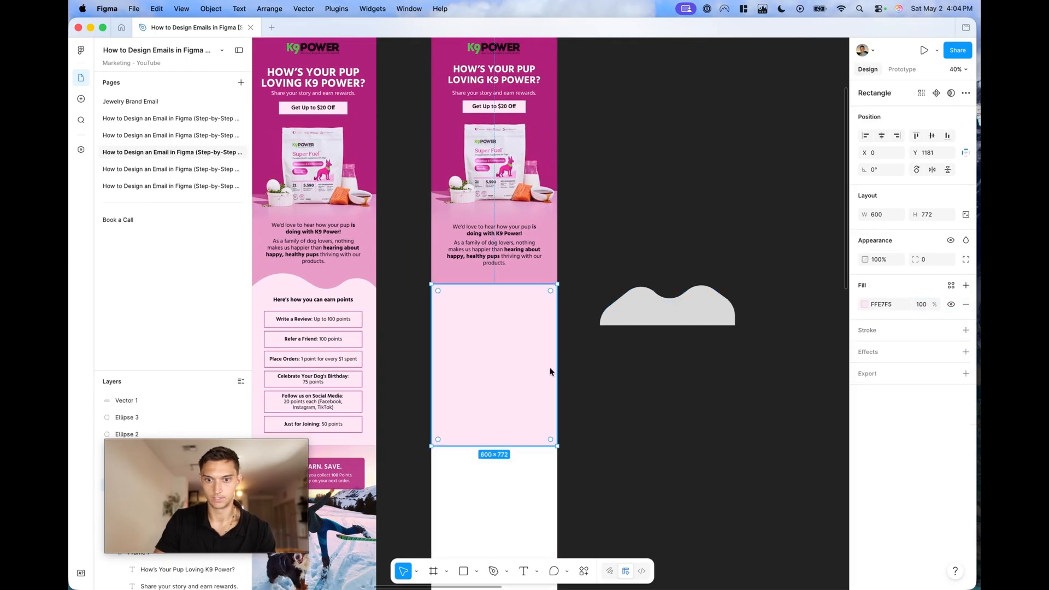
click(685, 325)
click(865, 305)
click(738, 475)
click(532, 369)
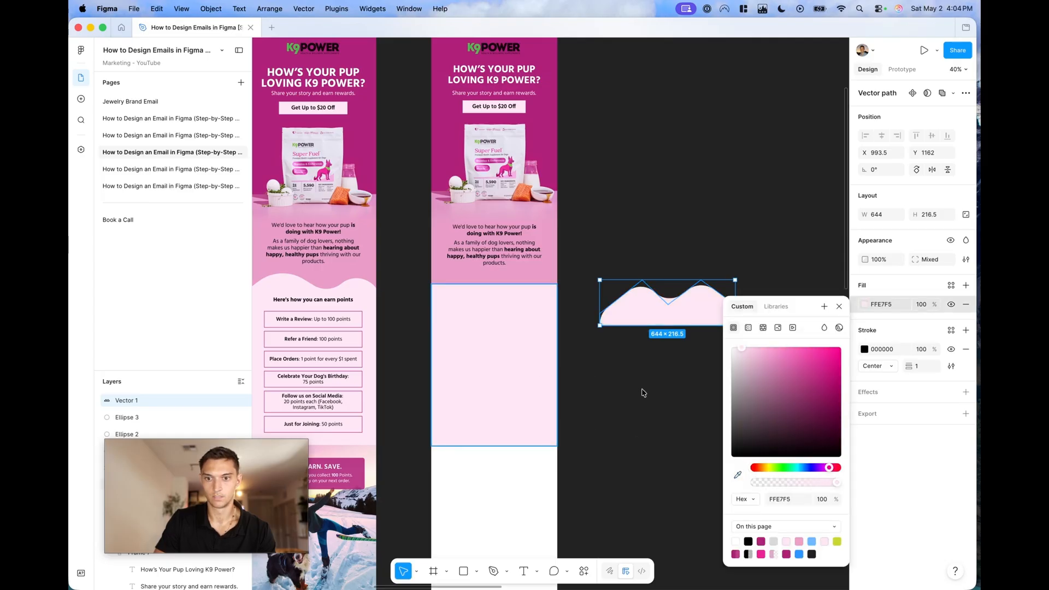
Remove the black stroke from the light pink wave shape
key(Escape)
scroll(641, 306, left, 2)
scroll(641, 306, down, 1)
mouse_move(684, 277)
mouse_down()
mouse_move(515, 270)
mouse_move(696, 287)
mouse_up()
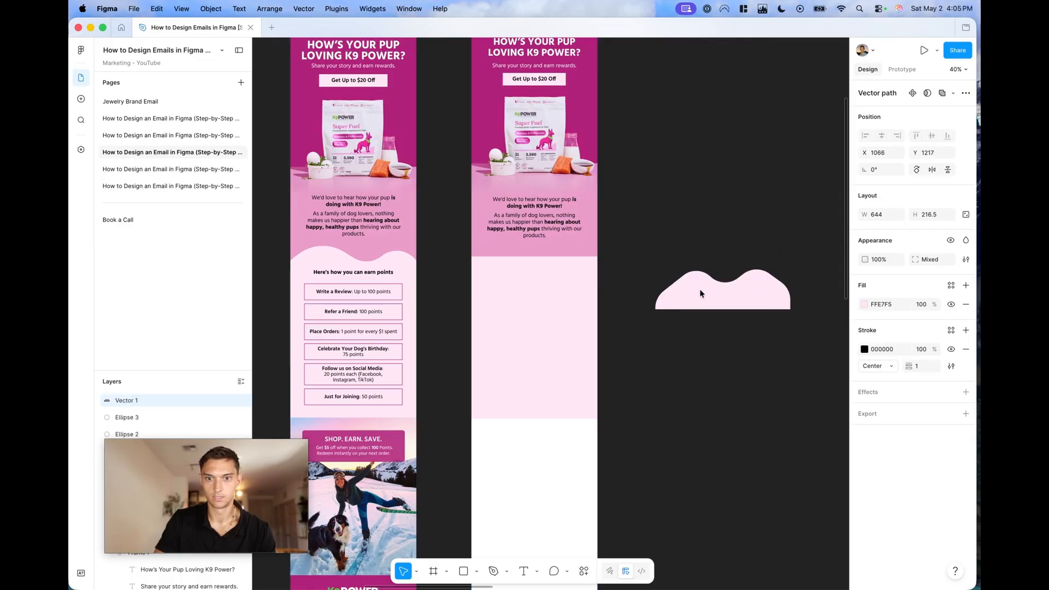
click(966, 350)
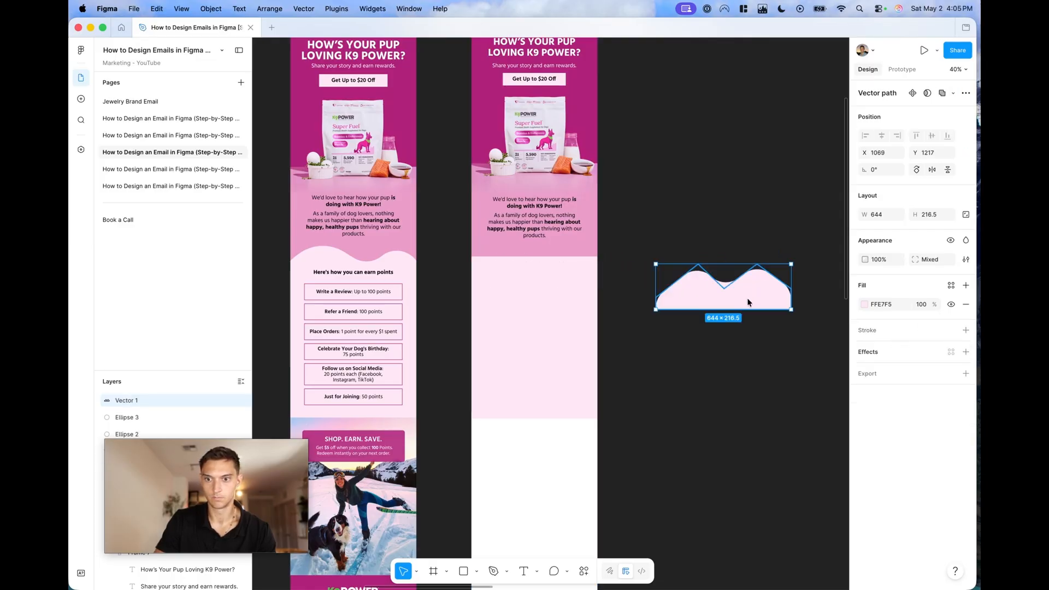
Place the wave over the boundary between Frame 5's pink and light pink sections and resize it to 887 × 163
drag(747, 297, 592, 258)
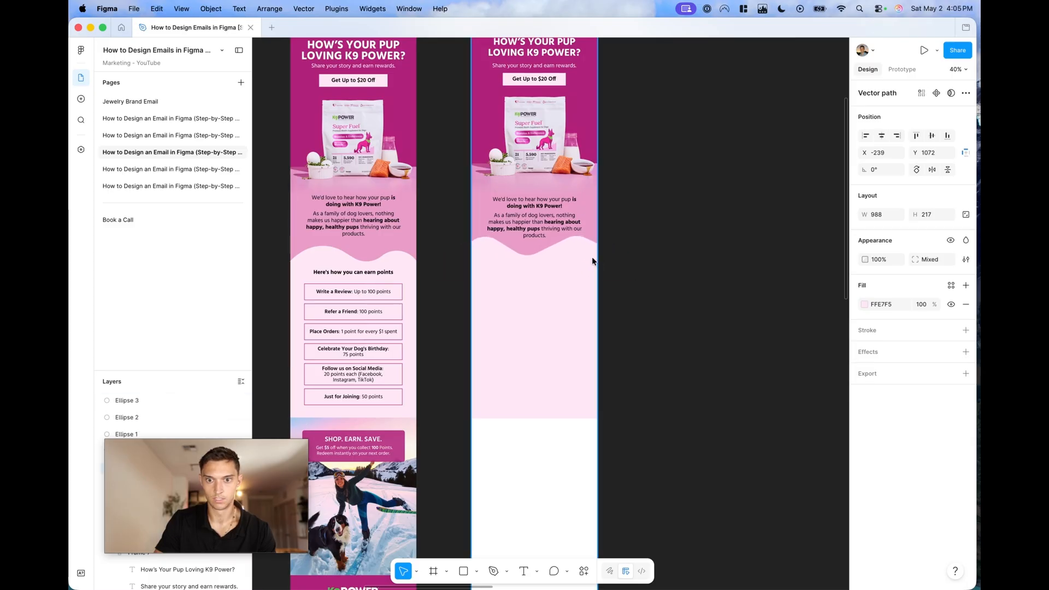
scroll(573, 261, up, 3)
scroll(572, 263, up, 1)
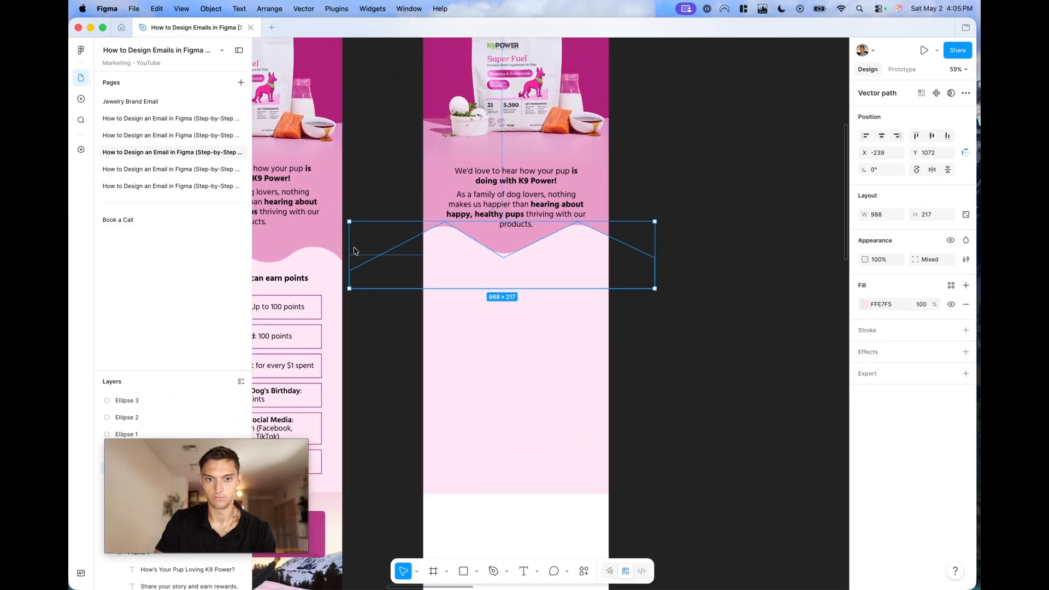
drag(348, 249, 379, 249)
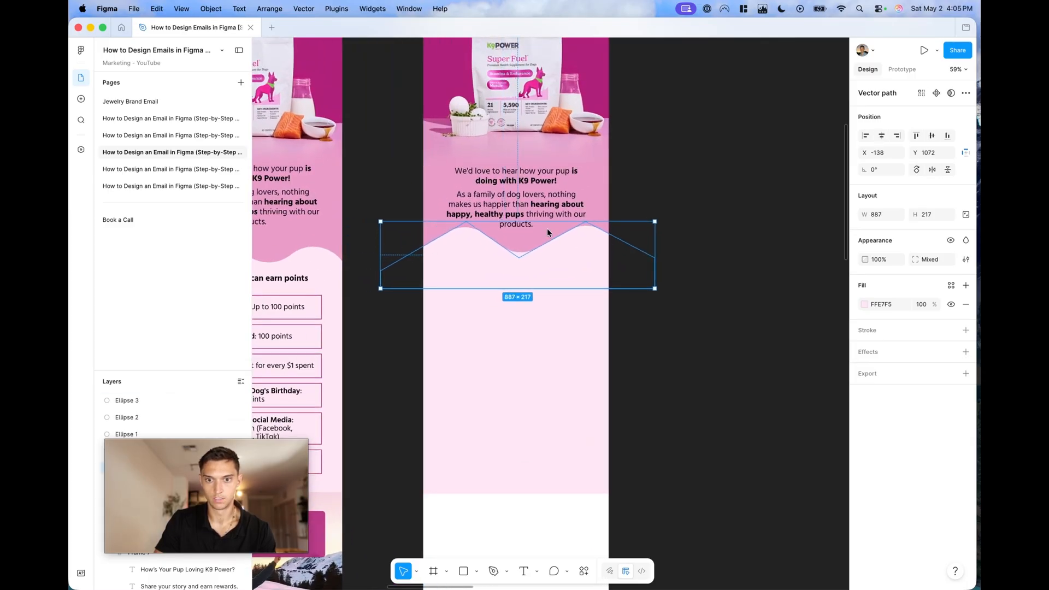
drag(548, 221, 547, 238)
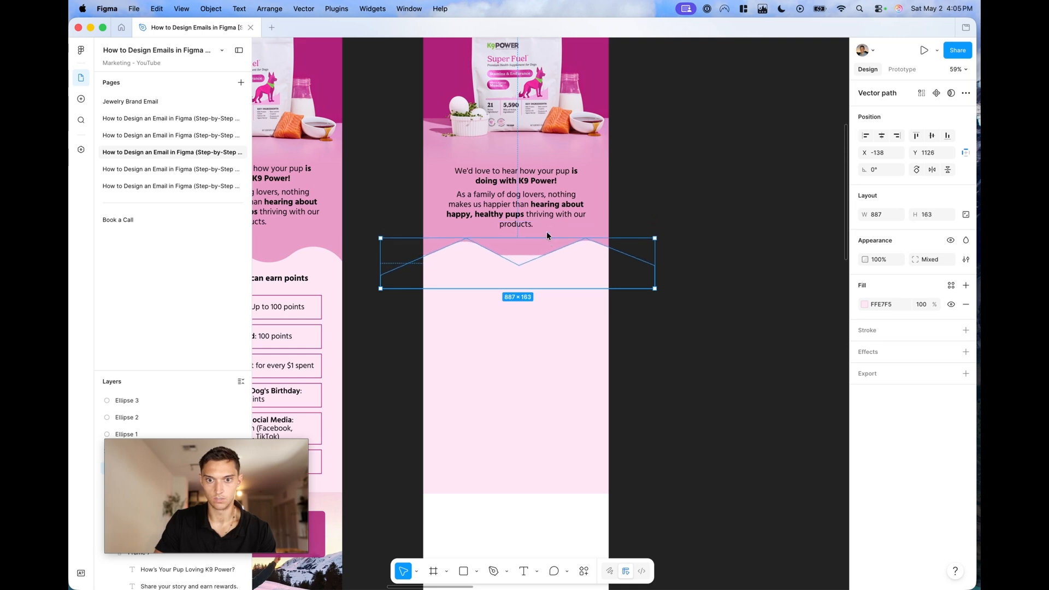
Position the wave at about X -143, Y 1123 and lower the top edge of the light pink rectangle below it
drag(587, 277, 561, 301)
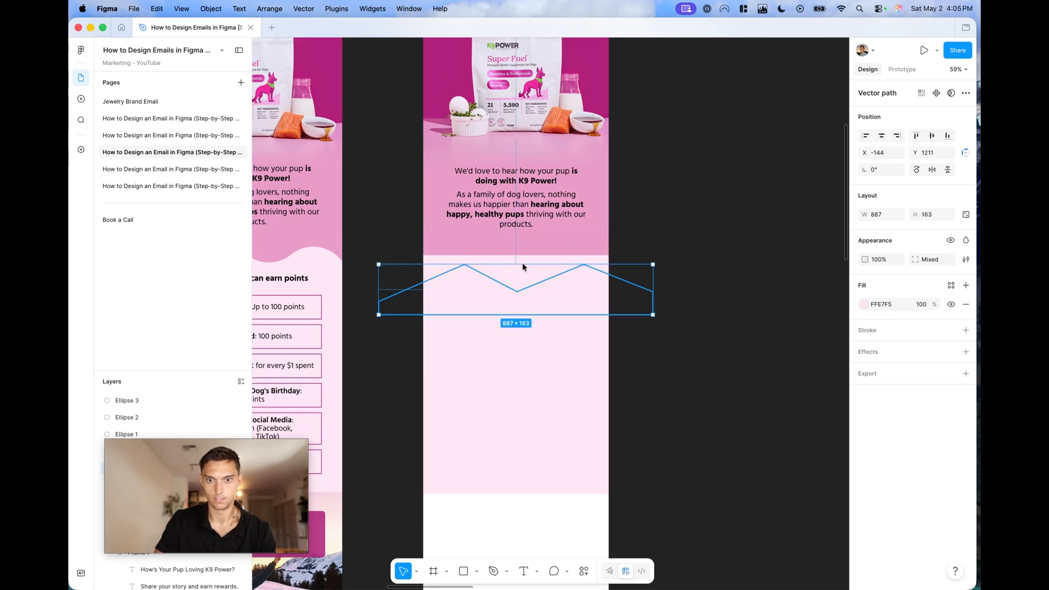
click(526, 263)
drag(543, 255, 582, 267)
click(553, 287)
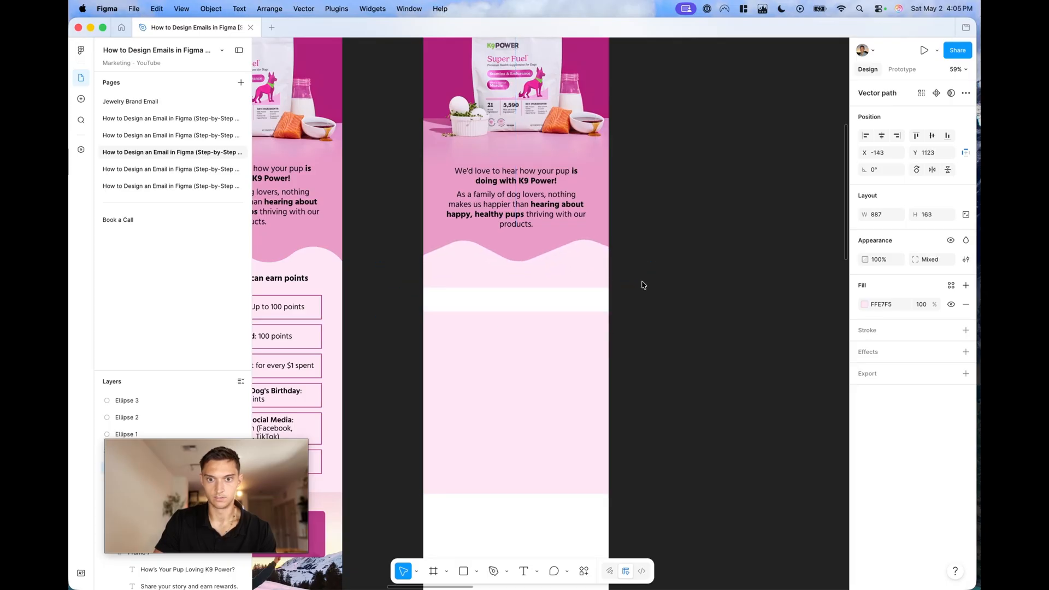
Close the white gap between the wave and the light pink rectangle by raising the rectangle's top edge
scroll(642, 286, left, 3)
scroll(675, 293, down, 3)
drag(646, 278, 643, 273)
click(634, 327)
drag(633, 318, 631, 289)
click(784, 324)
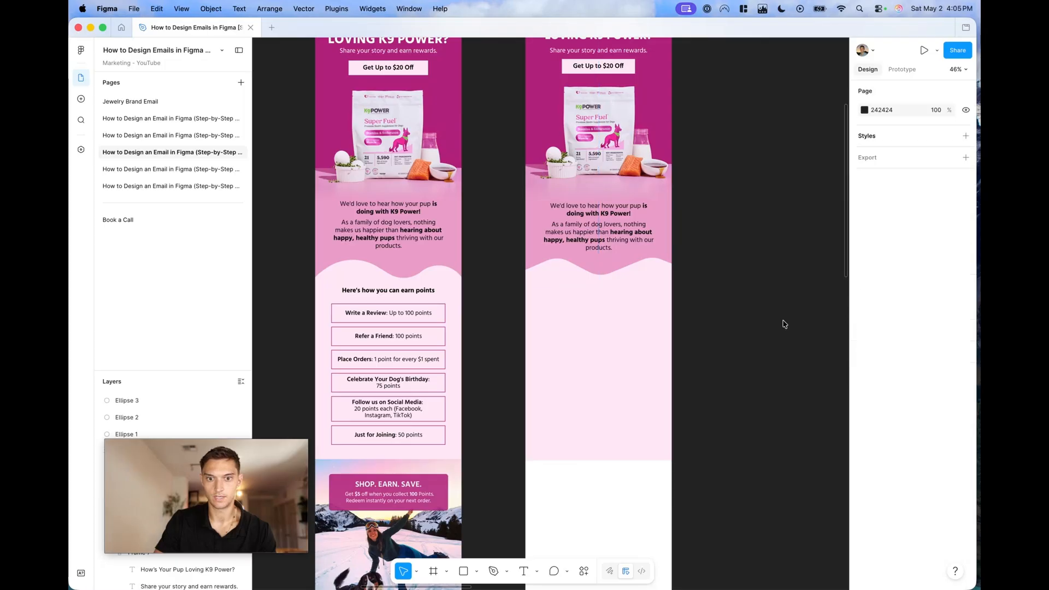
Compare the wave with Email #1's, then move it out of Frame 5 onto the empty canvas at X 849, Y 1101
click(645, 261)
click(305, 269)
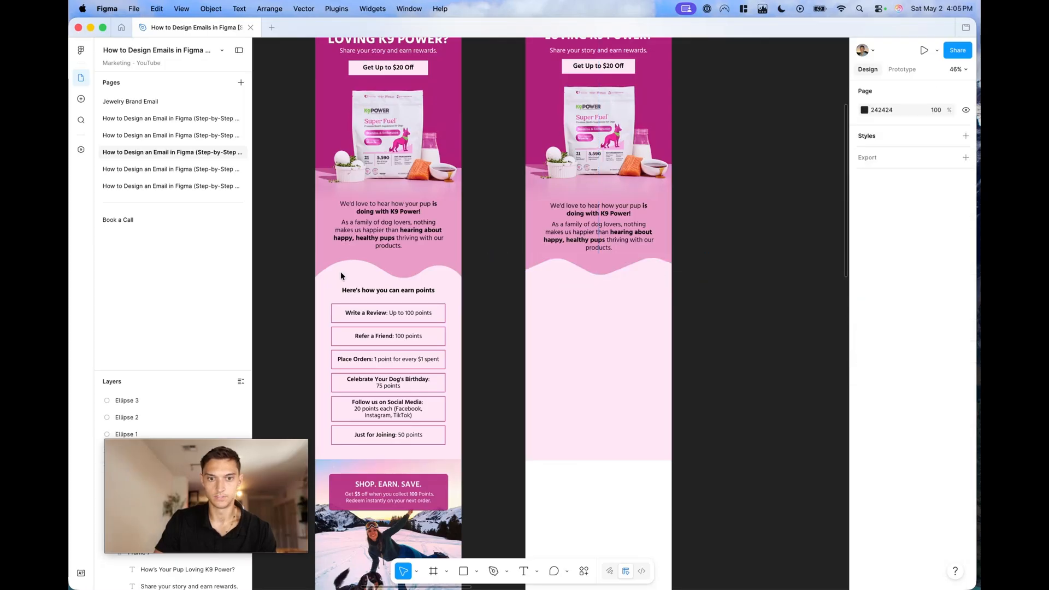
scroll(340, 272, up, 8)
scroll(340, 272, down, 6)
scroll(340, 276, down, 1)
double_click(693, 259)
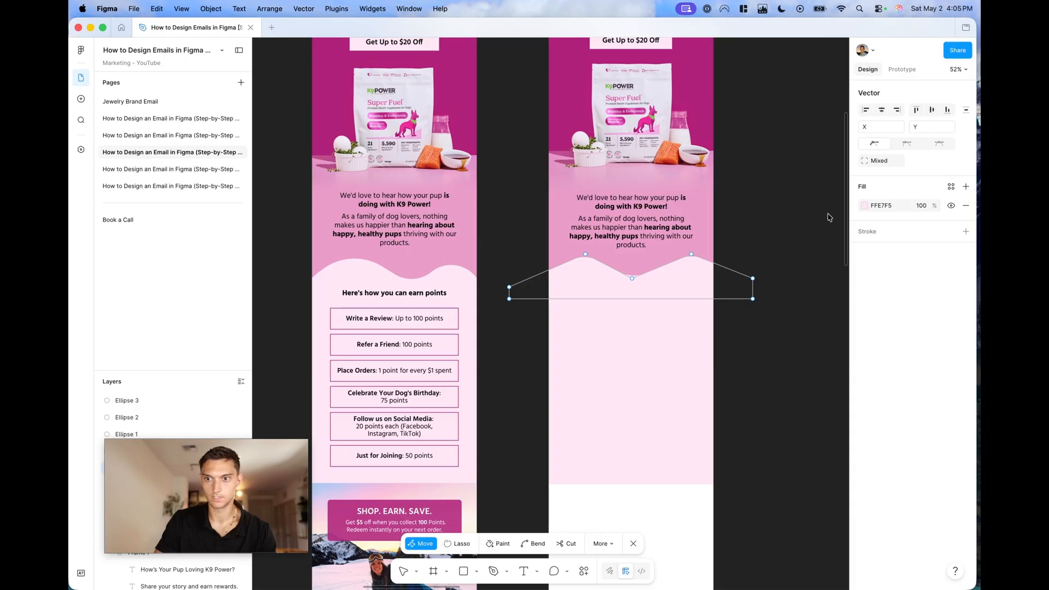
scroll(743, 253, right, 5)
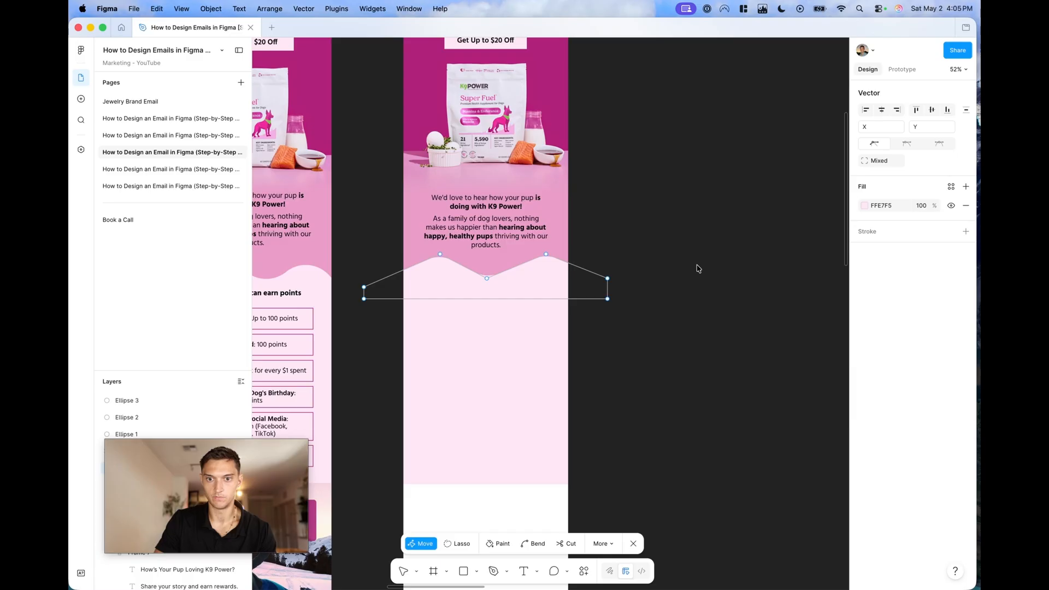
key(Escape)
drag(547, 273, 766, 270)
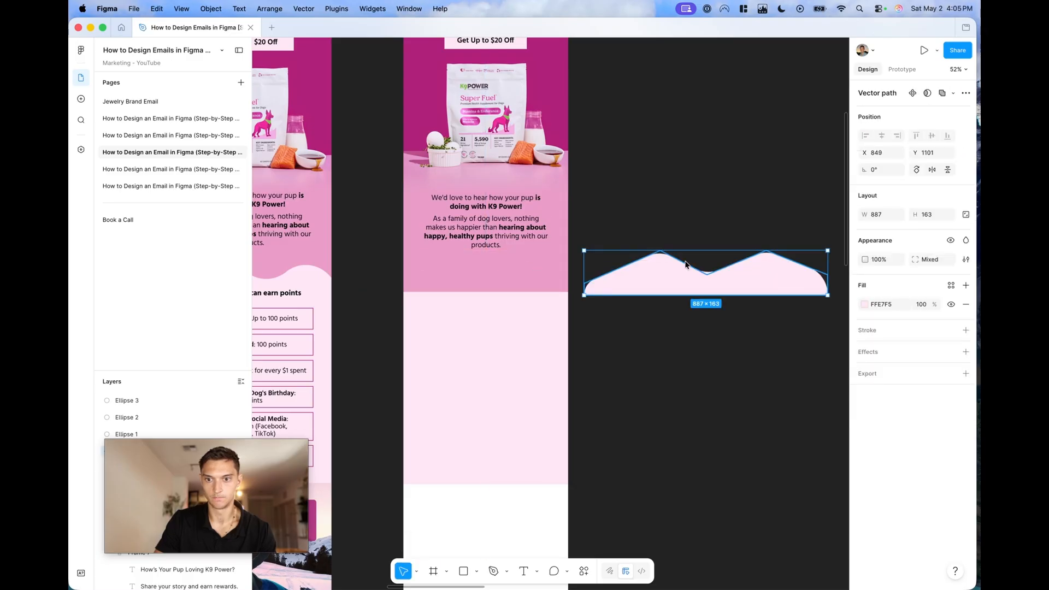
click(631, 230)
double_click(646, 280)
drag(583, 227, 775, 288)
click(590, 213)
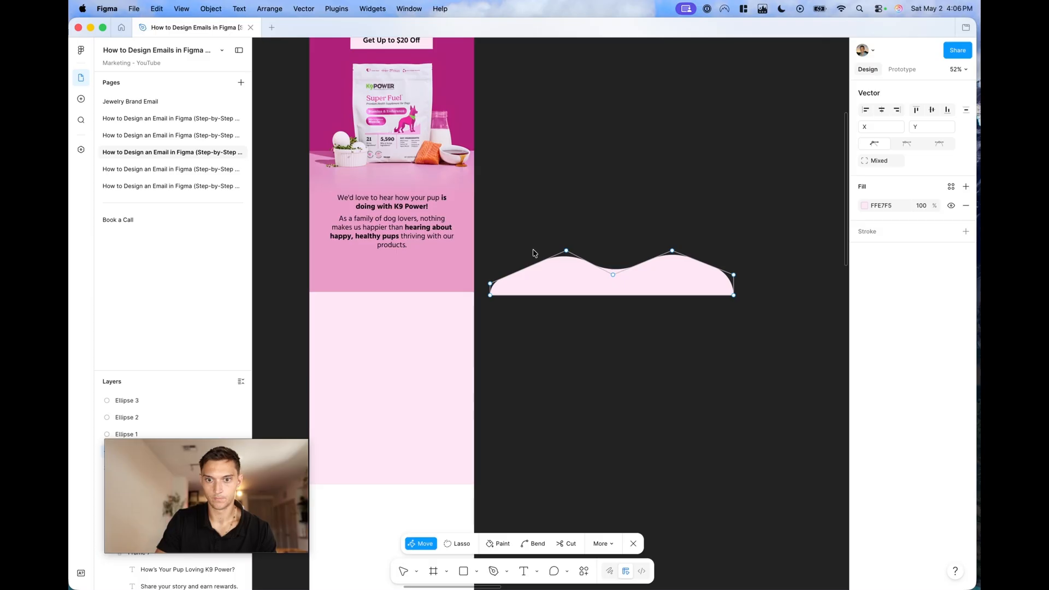
key(Escape)
key(Escape)
Add an anchor point on the wave's outer slope beyond its second peak, at X 1627, Y 1135, and finish editing the vector
click(687, 277)
double_click(686, 277)
scroll(686, 277, up, 5)
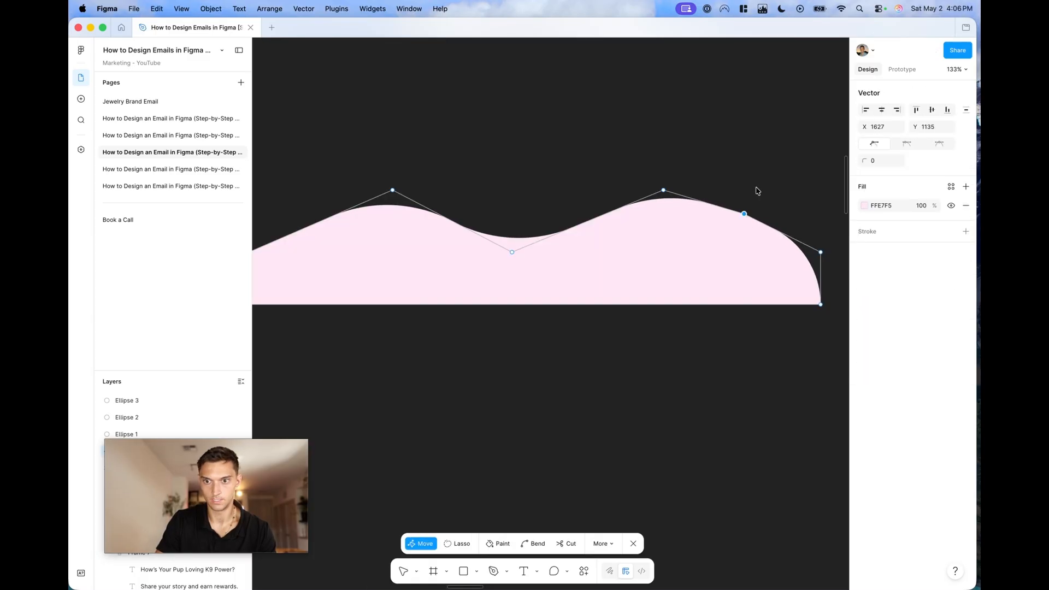
key(Escape)
key(Escape)
key(Escape)
scroll(758, 189, down, 5)
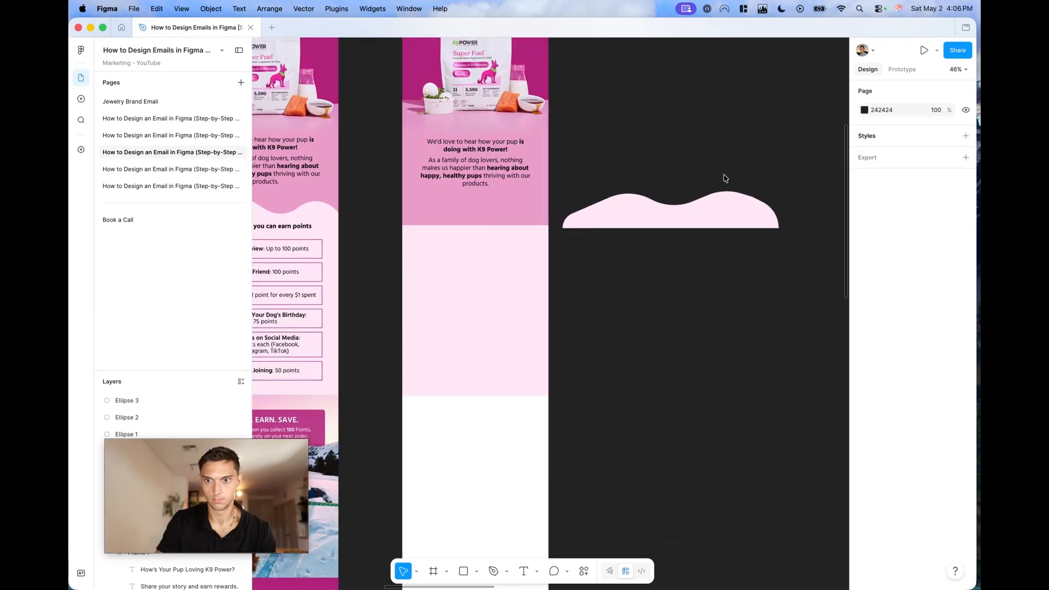
Move the edited wave back into Frame 5 over the top of the light pink section, at X -115, Y 1146
scroll(711, 170, up, 3)
scroll(710, 171, down, 3)
scroll(733, 219, right, 2)
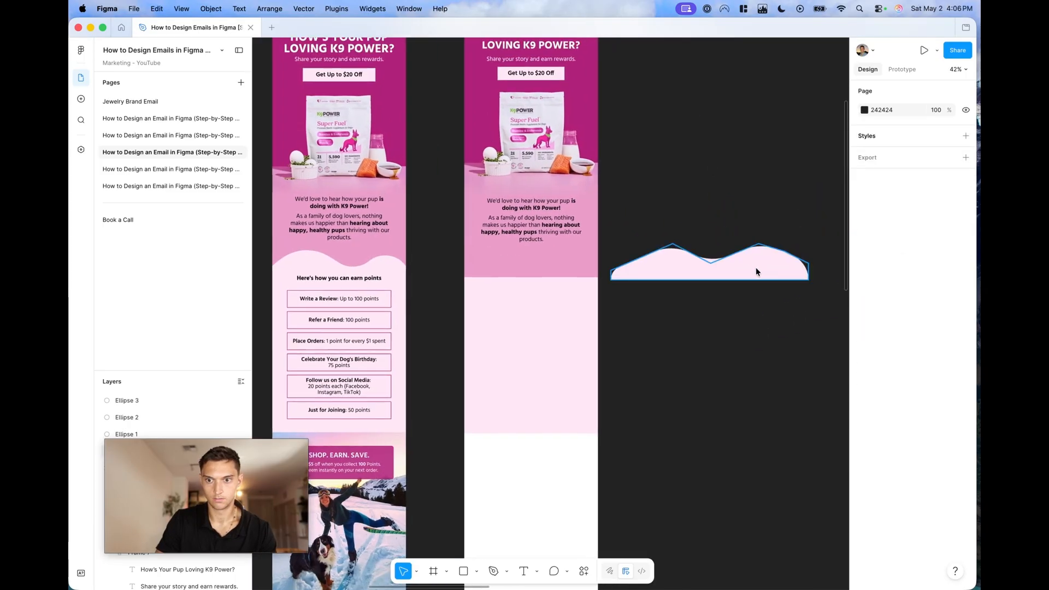
click(756, 267)
drag(756, 267, 587, 284)
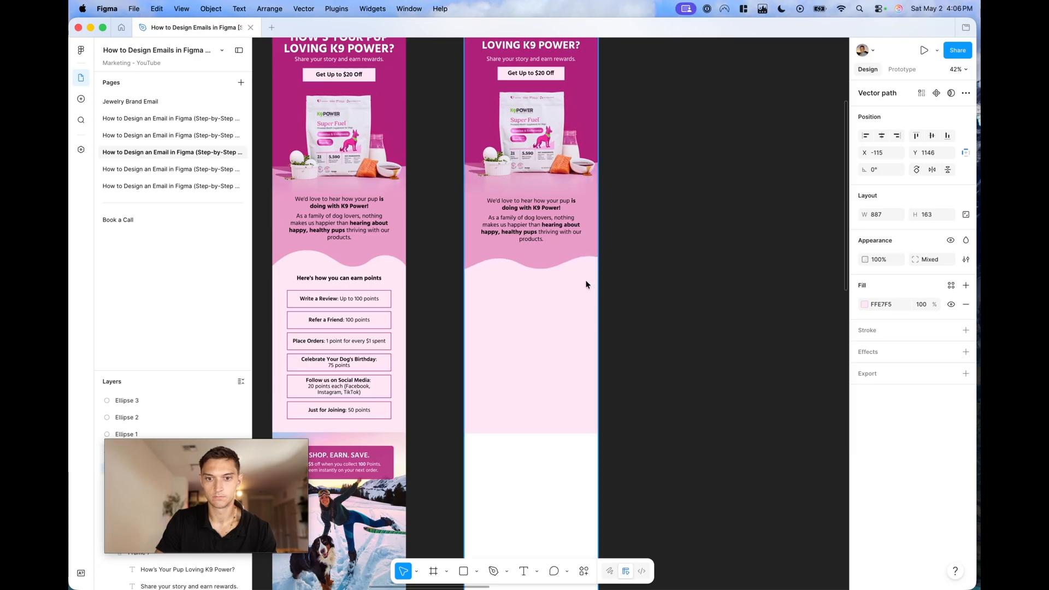
click(673, 308)
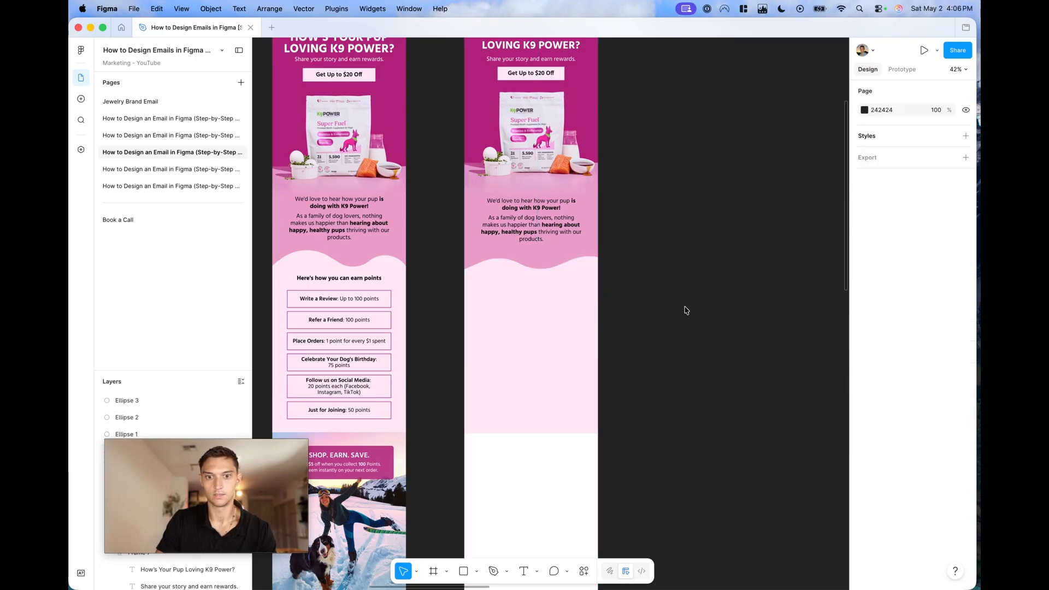
Copy Email #1's 464 × 647 "Here's how you can earn points" group onto the empty canvas beside Frame 5
scroll(686, 310, down, 5)
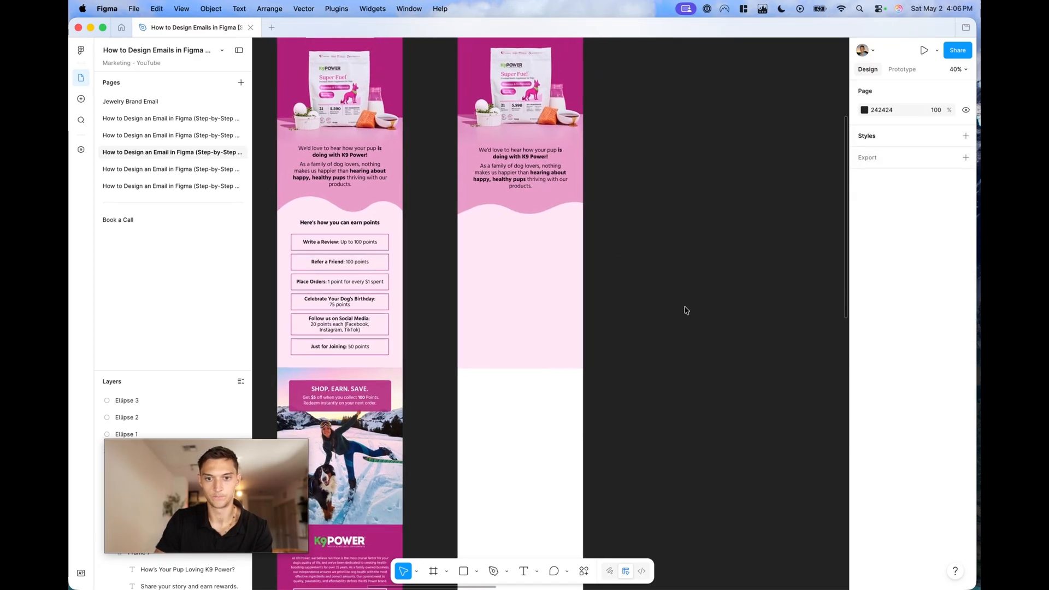
scroll(686, 309, up, 2)
click(433, 208)
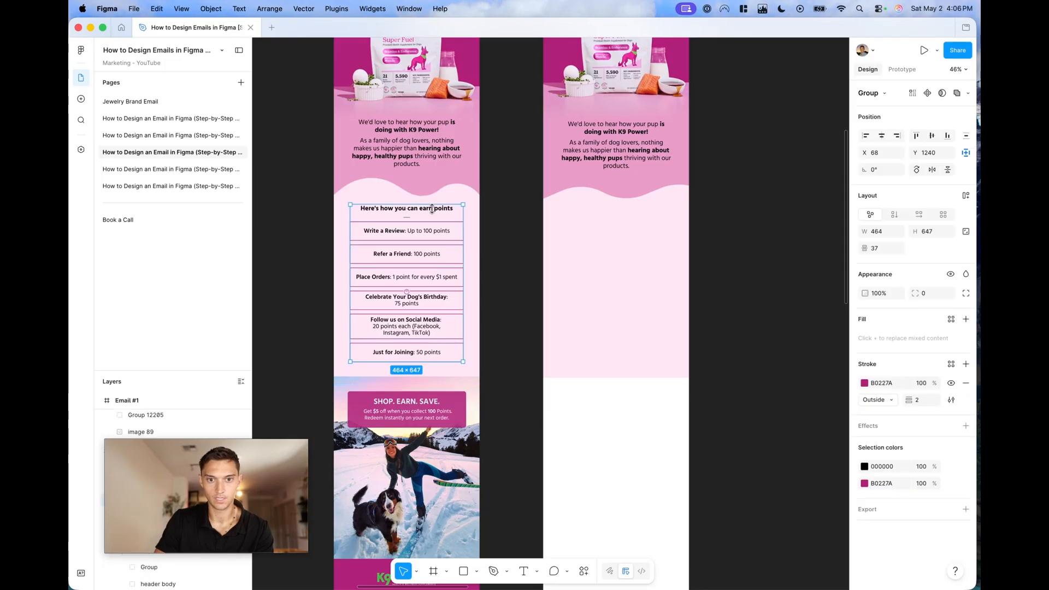
scroll(431, 211, right, 3)
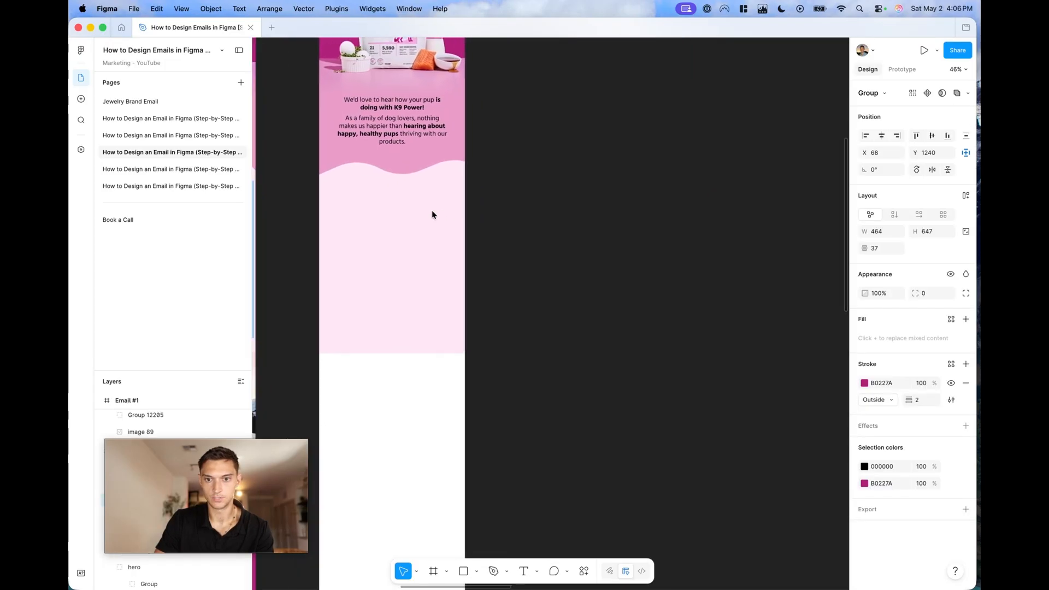
drag(388, 230, 809, 214)
scroll(809, 214, up, 5)
scroll(614, 375, down, 5)
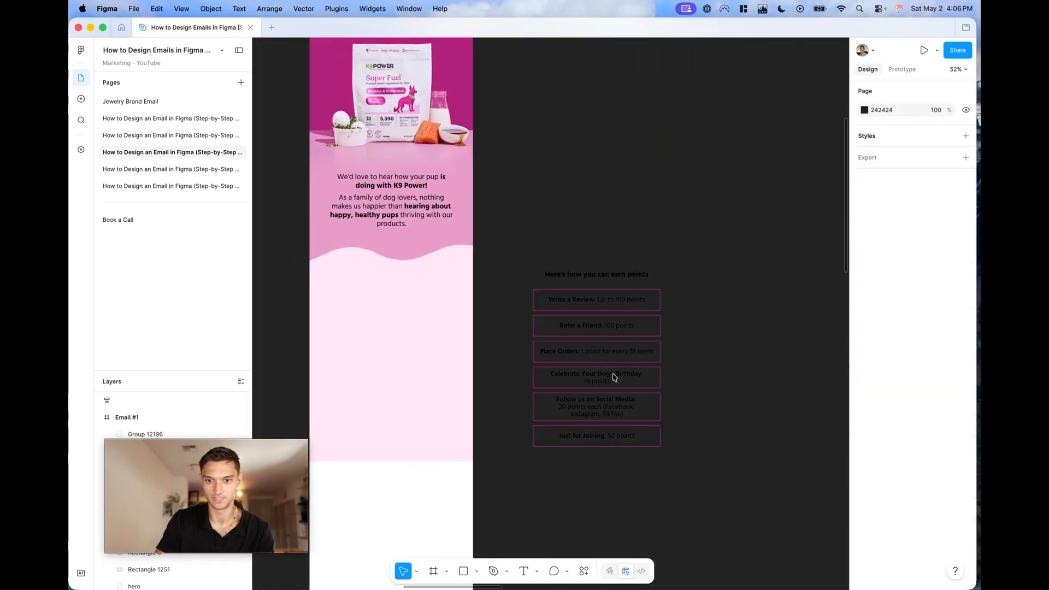
Move the copied "Here's how you can earn points" group farther from Frame 5 on the empty canvas
scroll(614, 377, down, 3)
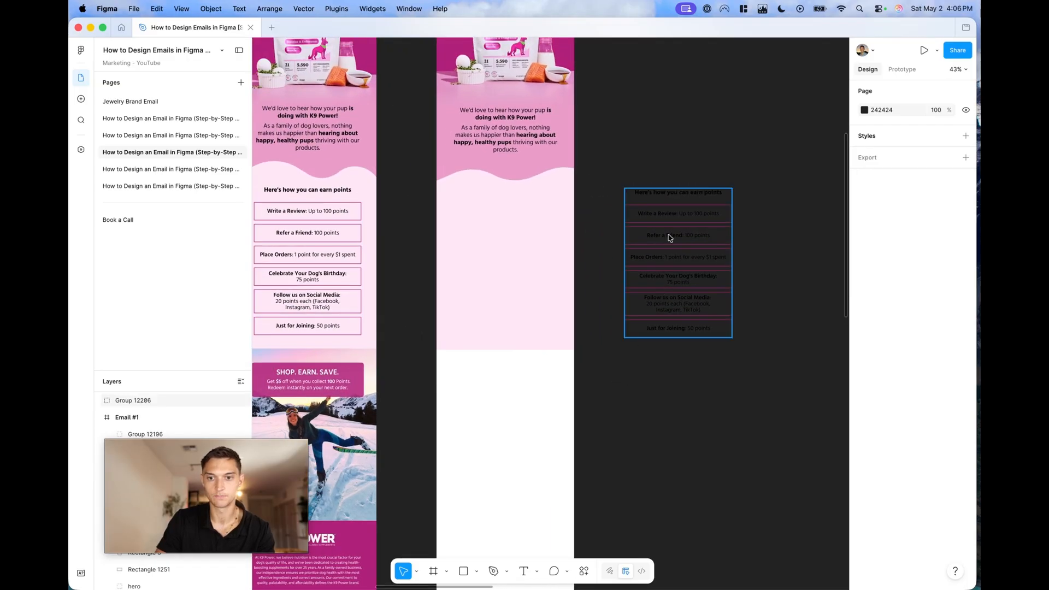
drag(621, 131, 780, 440)
drag(720, 291, 761, 282)
Draw a rectangle of about 645 × 123 on the empty canvas between Frame 5 and the copied points group
click(574, 242)
key(r)
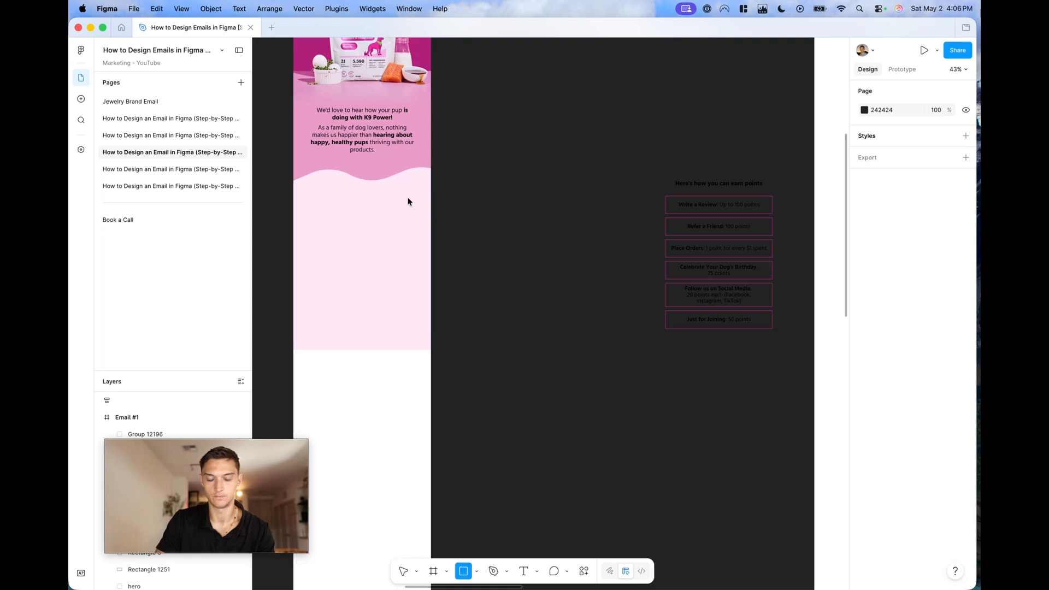
drag(450, 186, 597, 214)
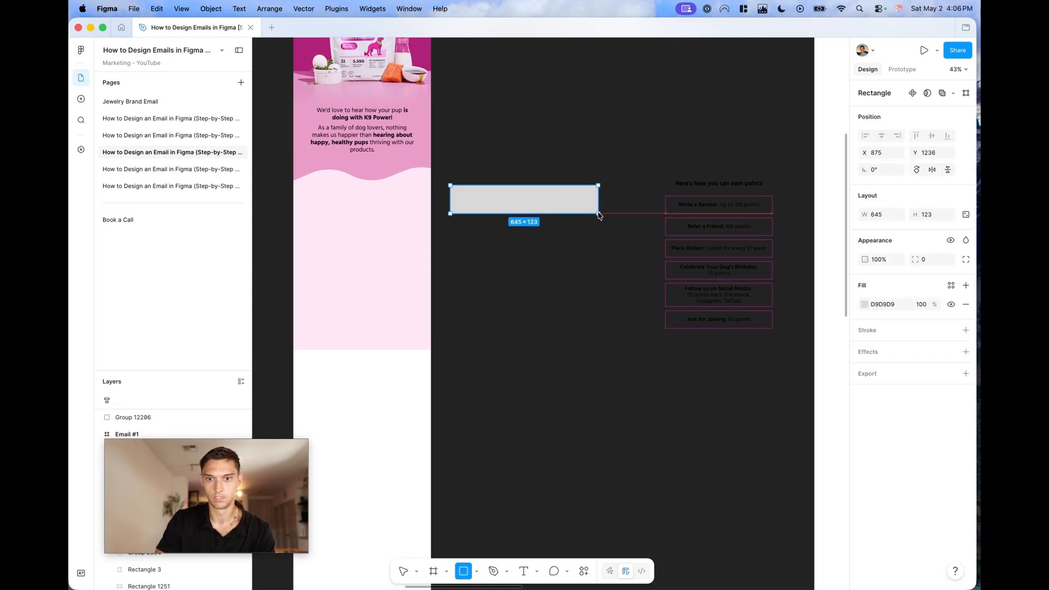
Remove the new rectangle's fill and give it an inside stroke in magenta B0227A, 1 thick
click(966, 330)
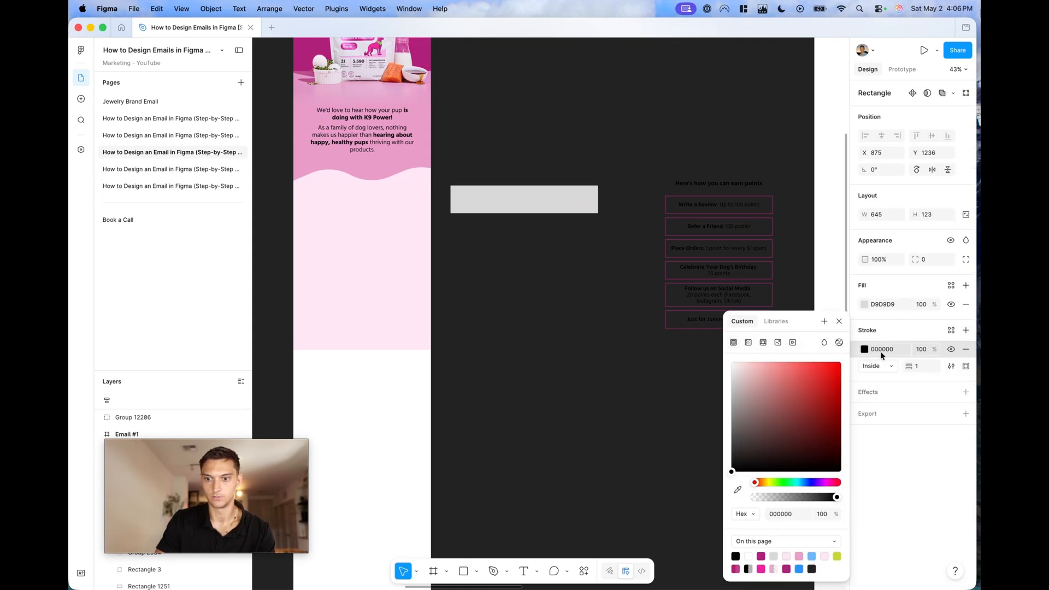
click(966, 305)
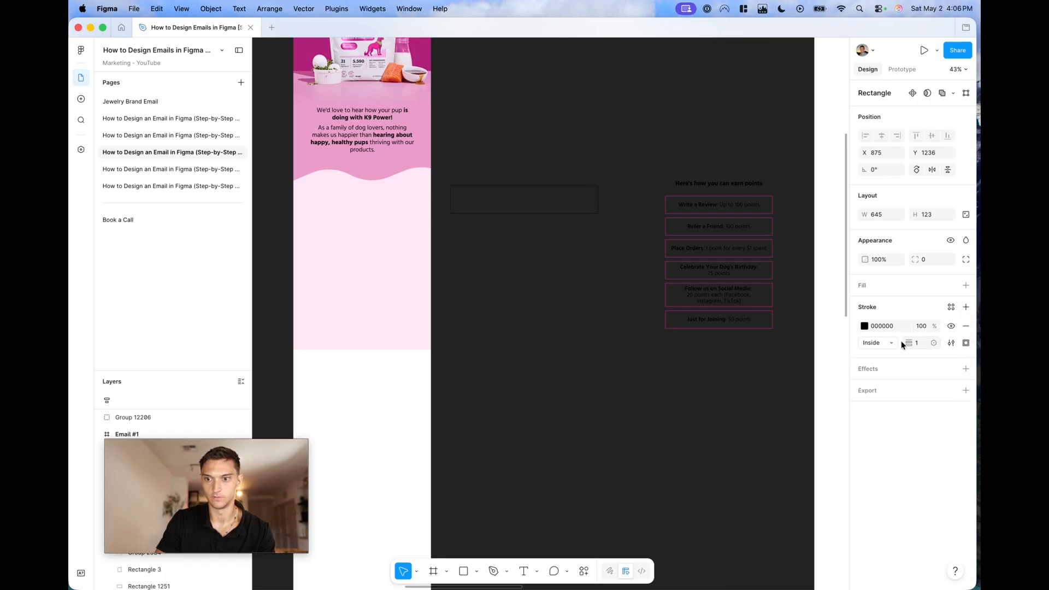
click(864, 326)
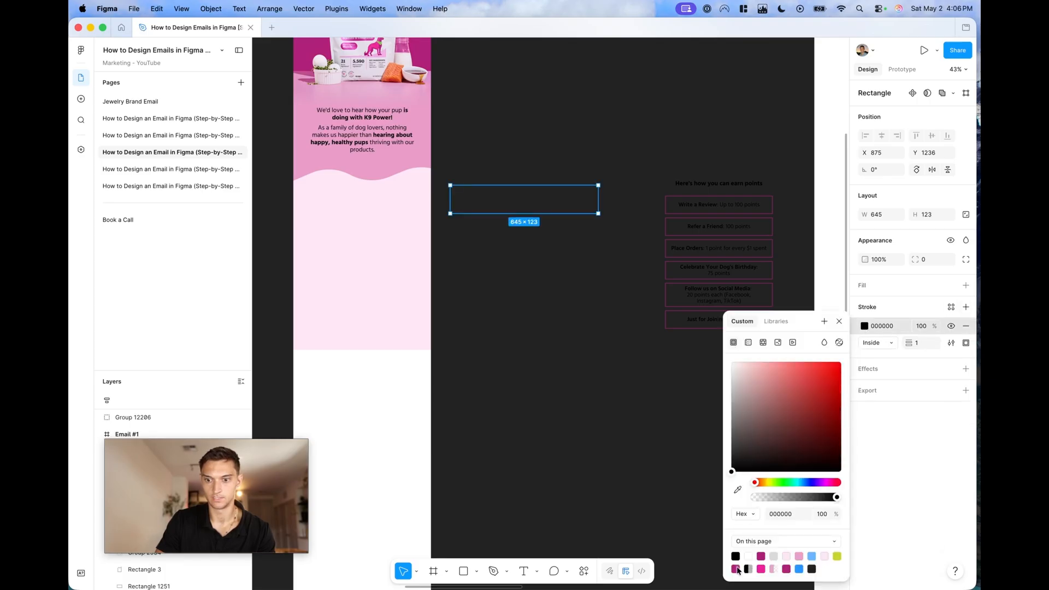
click(760, 557)
click(634, 363)
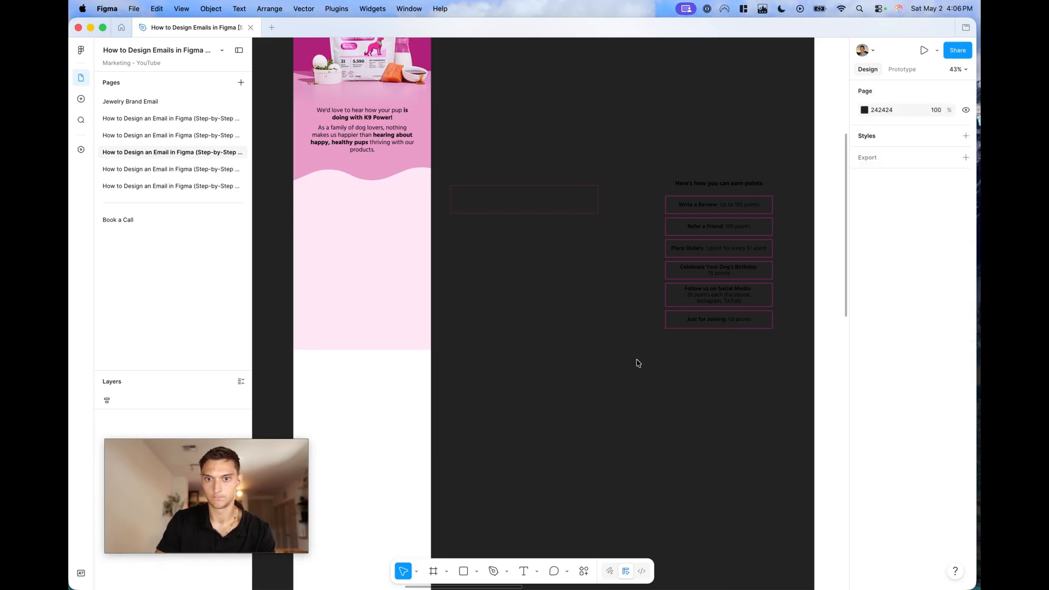
Resize the outlined rectangle to about 590 × 92
click(560, 187)
mouse_move(598, 213)
mouse_down()
mouse_move(569, 212)
mouse_move(586, 209)
mouse_up()
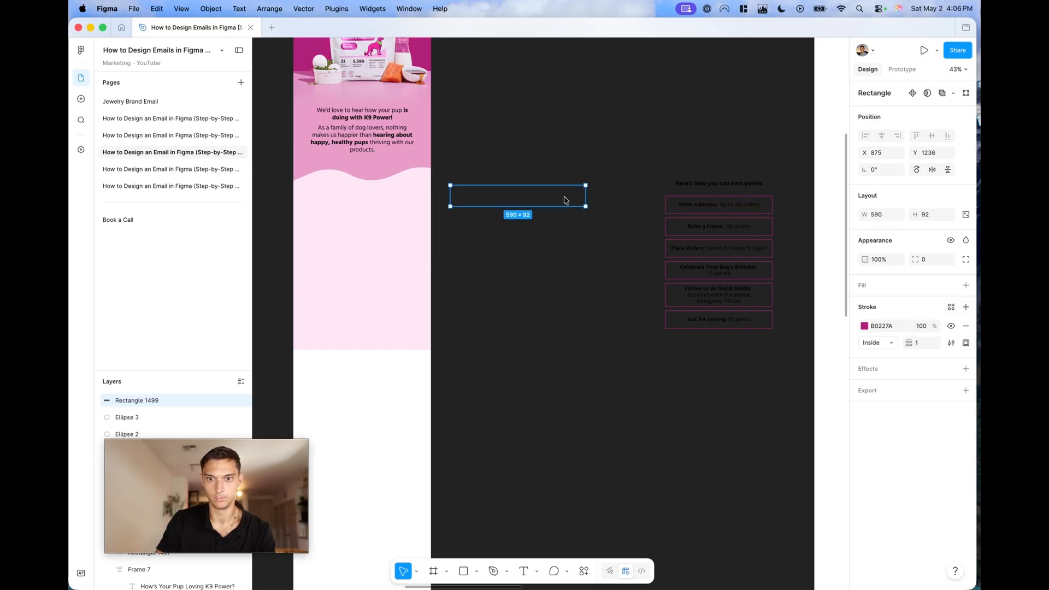
click(578, 241)
Add a "Lorem Ipsum" placeholder text and place it near the centre of the outlined rectangle
scroll(578, 241, up, 5)
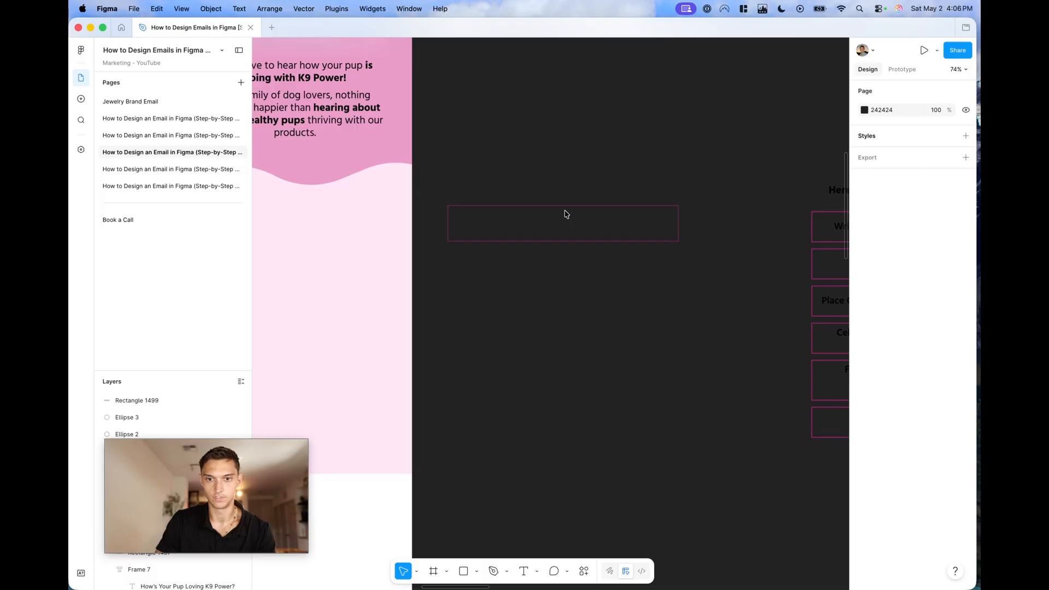
key(t)
click(479, 174)
key(Escape)
scroll(543, 180, down, 3)
drag(507, 179, 570, 216)
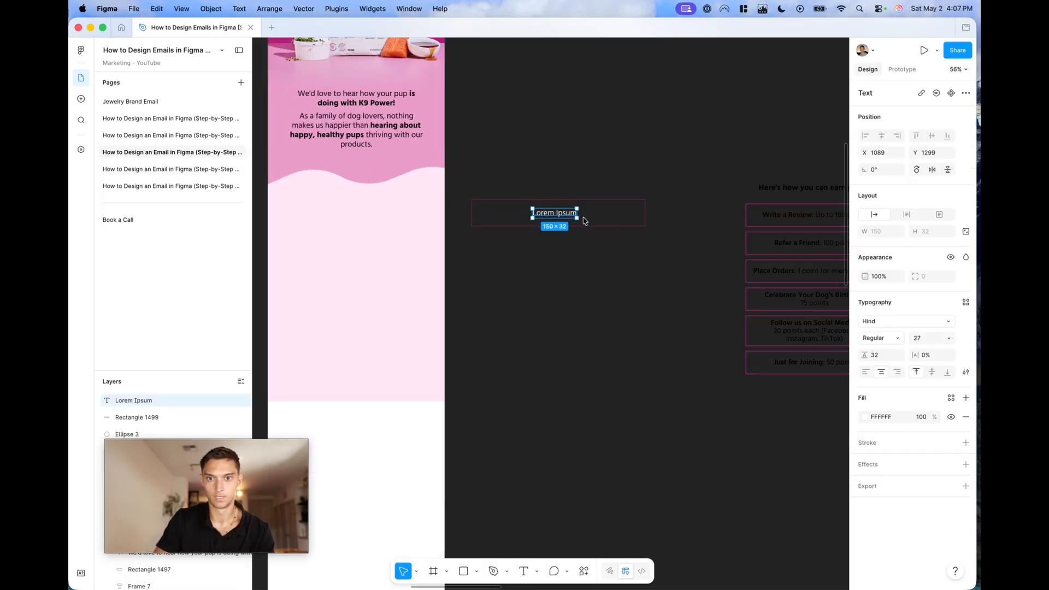
Combine the outlined rectangle and its placeholder text into one auto layout frame
drag(492, 178, 597, 293)
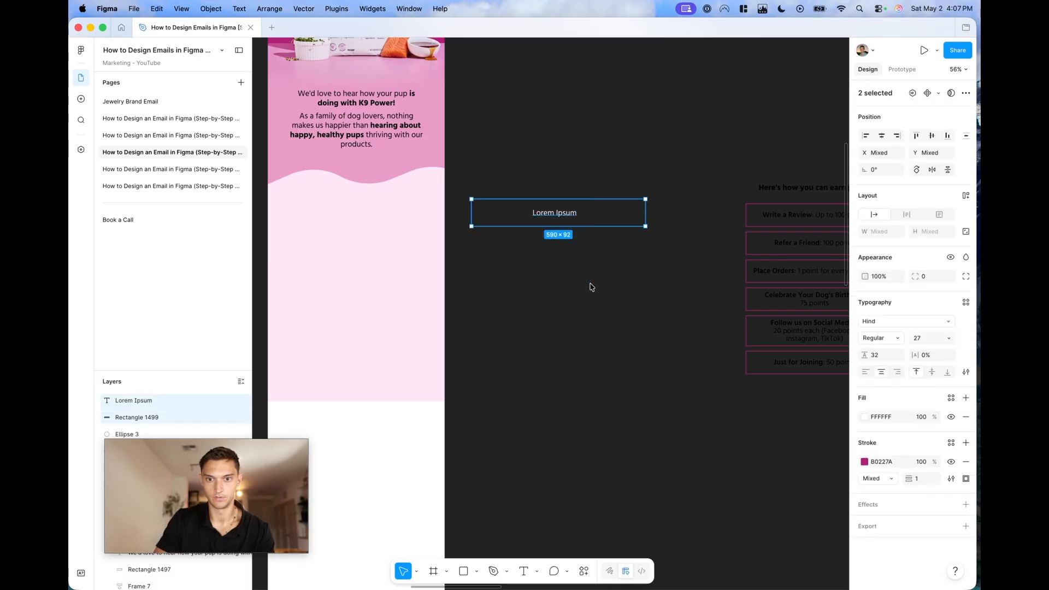
key(shift+a)
click(555, 217)
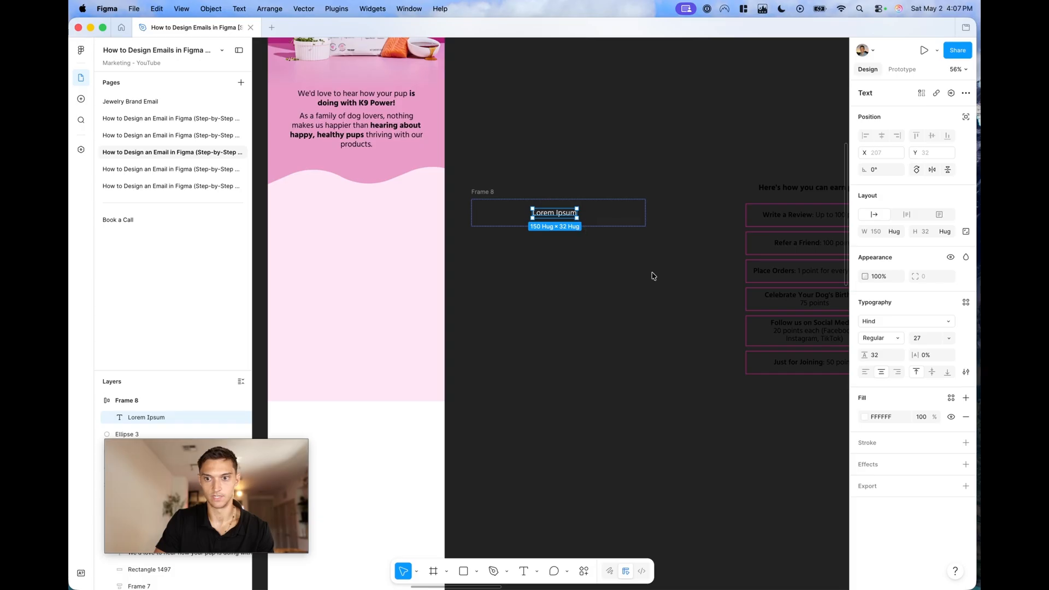
Replace the placeholder with "Write a Review: Up to 100 points", copied from the first box of the copied points group
scroll(683, 252, right, 3)
click(745, 228)
double_click(743, 227)
double_click(737, 224)
double_click(736, 222)
key(cmd+c)
double_click(494, 219)
key(cmd+v)
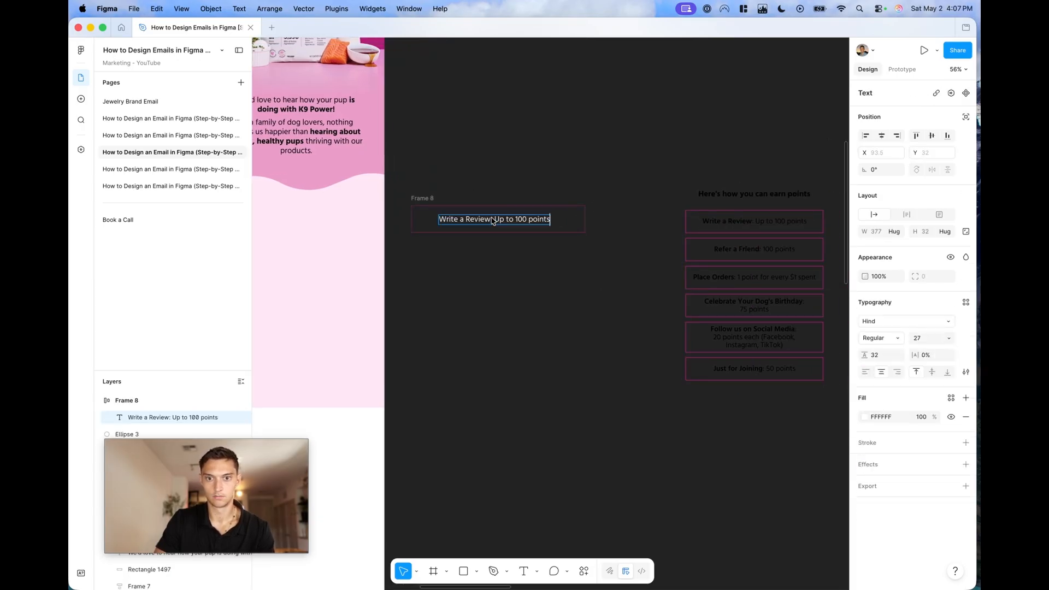
Colour the review text black 000000 and make "Up to 100 points" bold
key(cmd+a)
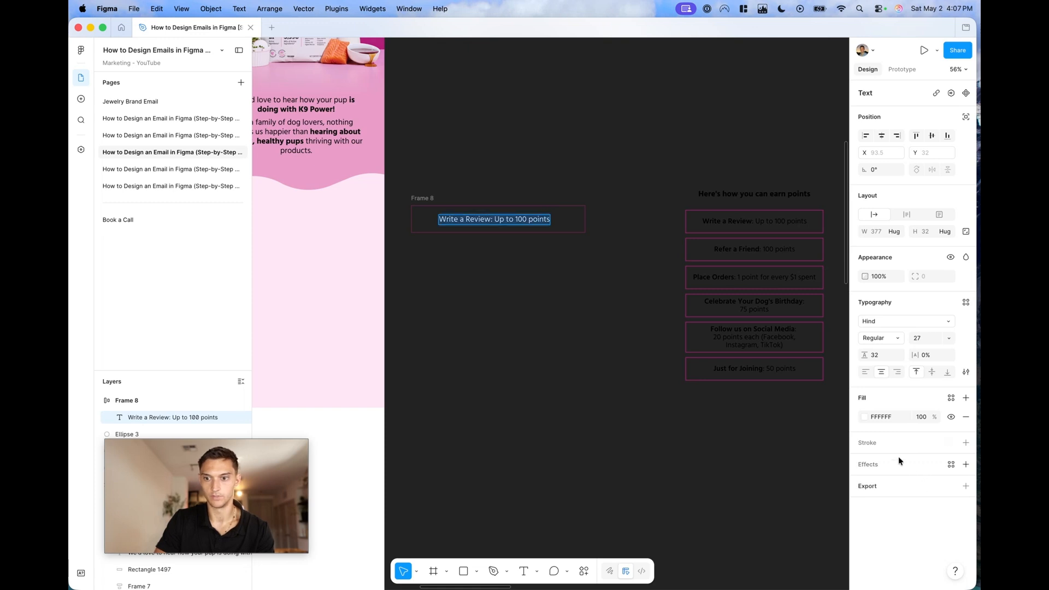
click(865, 417)
drag(820, 419, 601, 583)
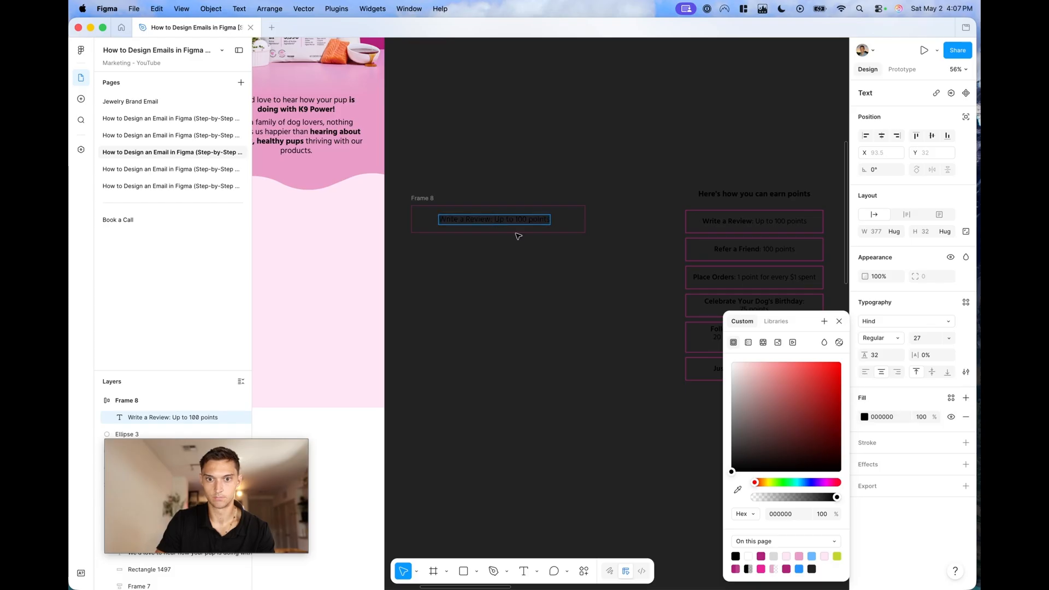
key(cmd+b)
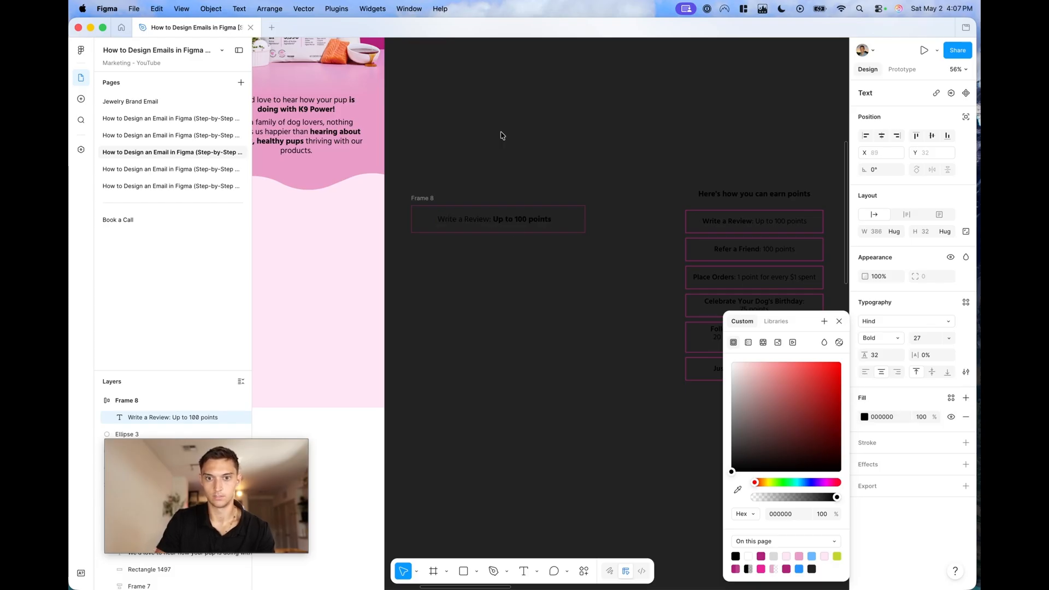
key(Escape)
key(Escape)
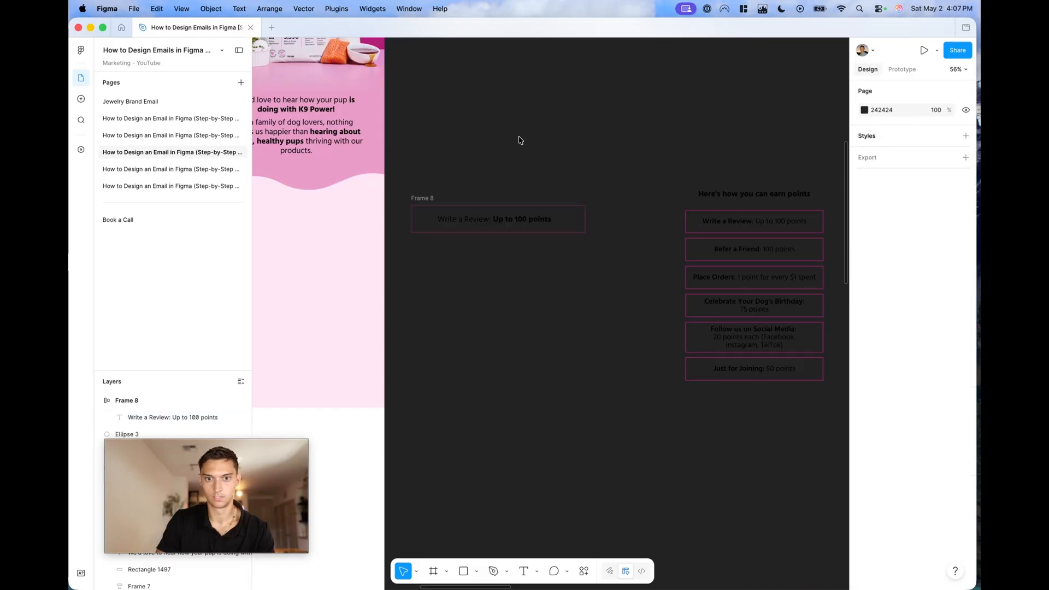
Move the review box into Frame 5 over the light pink section, at about X 0, Y 1309
scroll(519, 140, down, 3)
drag(434, 185, 277, 193)
scroll(398, 241, up, 3)
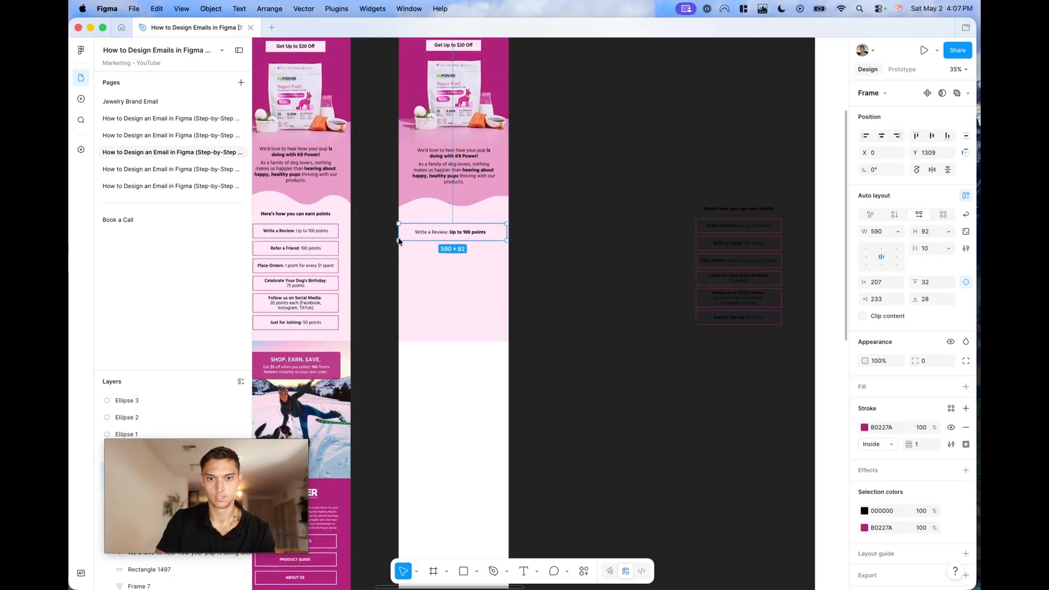
Narrow the review box to 534 wide and centre it horizontally in Frame 5
scroll(397, 241, down, 1)
drag(401, 227, 417, 230)
click(882, 135)
Reduce the review box's height to 64 and duplicate it directly below with a gap of 26
scroll(682, 243, down, 2)
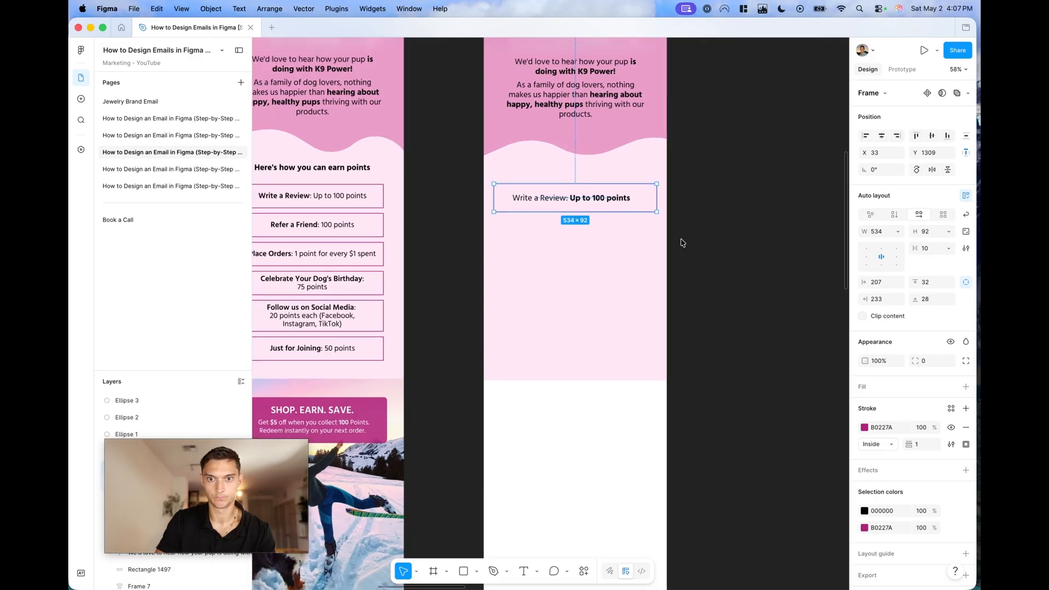
scroll(626, 212, up, 1)
drag(626, 210, 668, 228)
scroll(626, 206, left, 3)
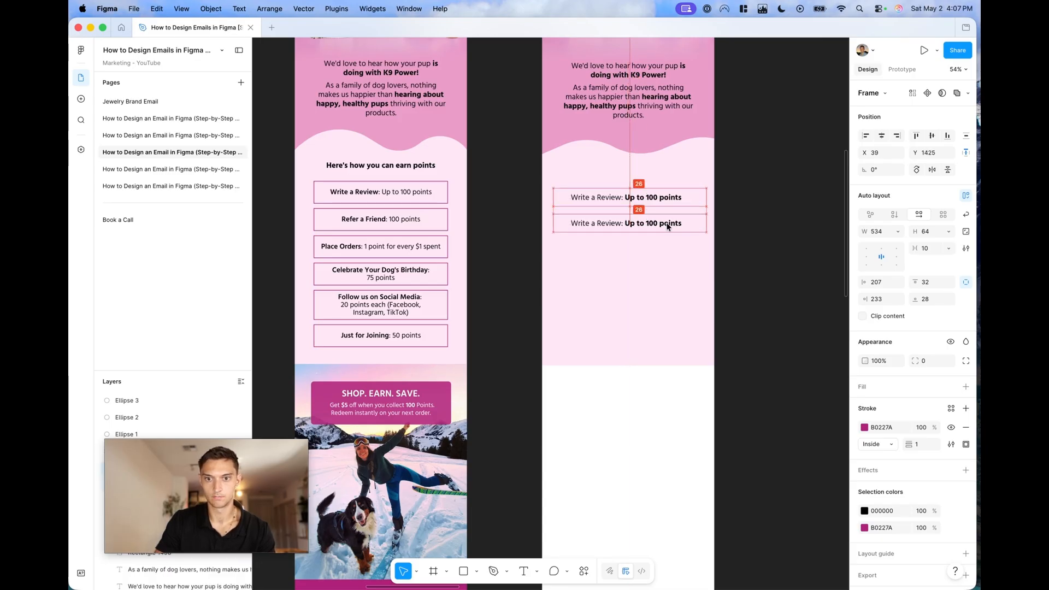
Duplicate the pair of review boxes downward twice to make an evenly spaced column of six
click(785, 227)
click(648, 203)
shift+click(655, 227)
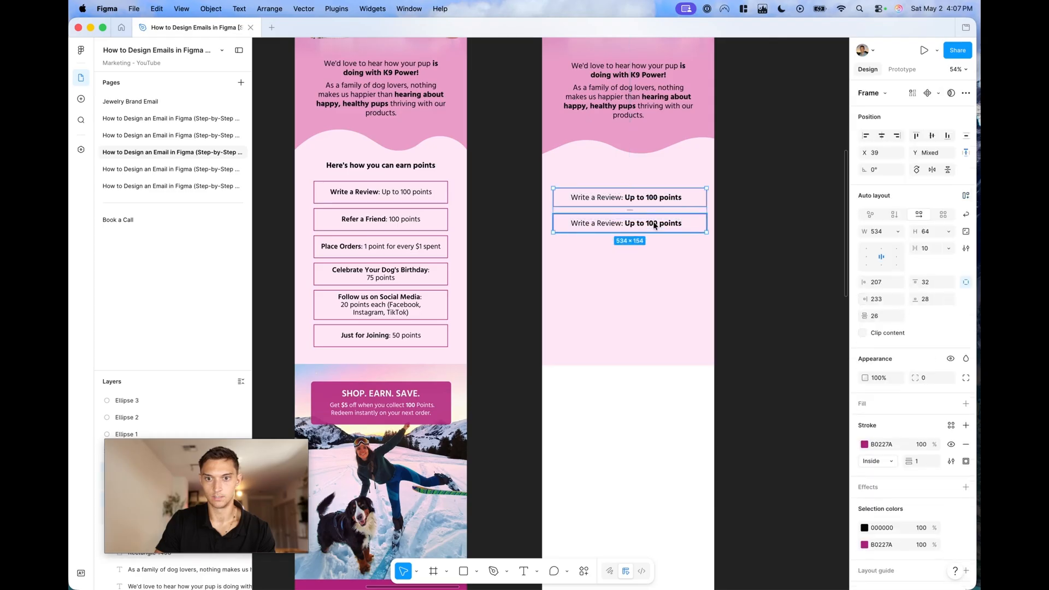
key(super+d)
drag(636, 209, 683, 327)
key(super+d)
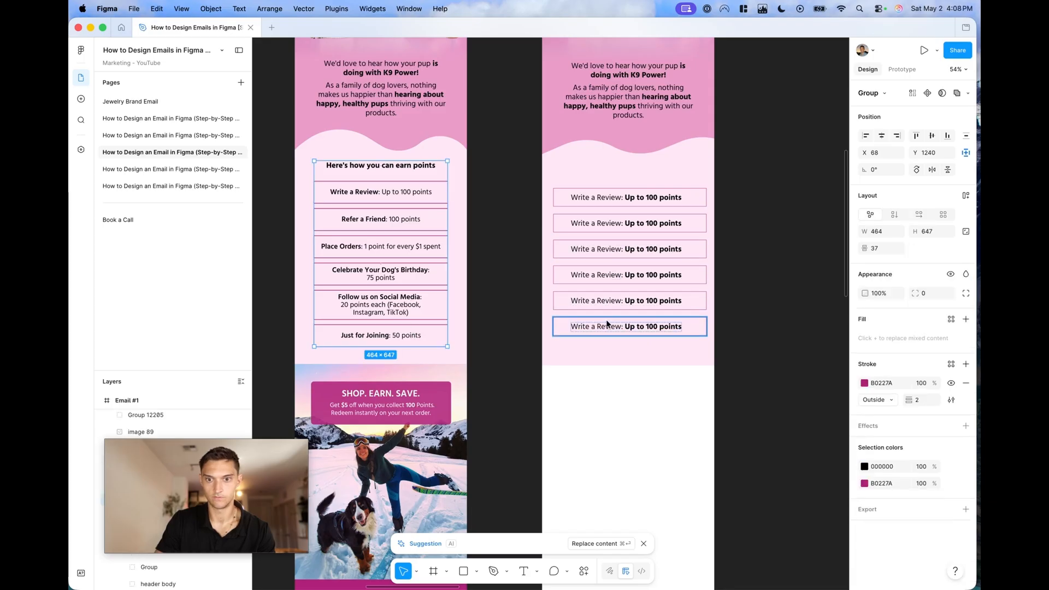
Copy Email #1's "Here's how you can earn points" heading into Frame 5, above the column of review boxes
click(371, 164)
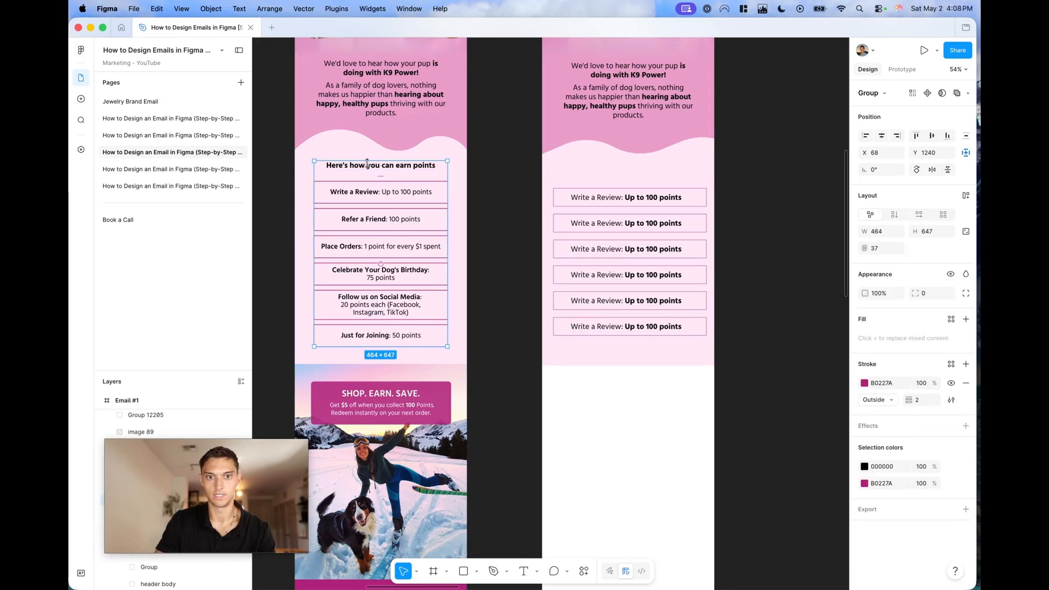
double_click(381, 168)
key(super+c)
key(super+v)
scroll(401, 166, right, 3)
scroll(401, 166, left, 3)
drag(398, 167, 650, 174)
Combine the heading and all six review boxes into one vertical auto layout frame
shift+click(690, 190)
shift+click(690, 221)
shift+click(690, 247)
shift+click(690, 273)
shift+click(690, 299)
shift+click(691, 324)
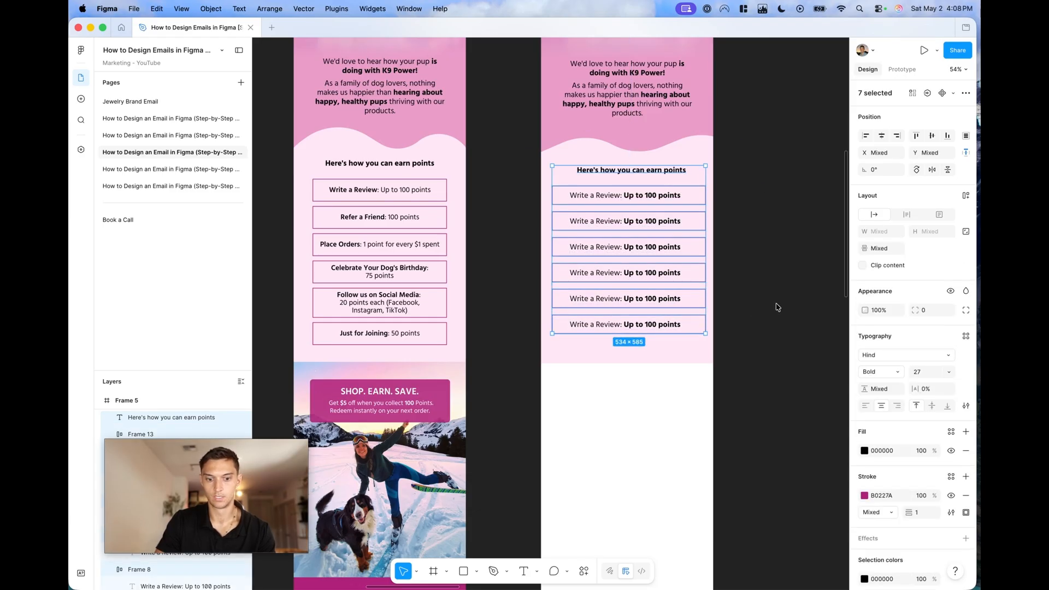
key(shift+a)
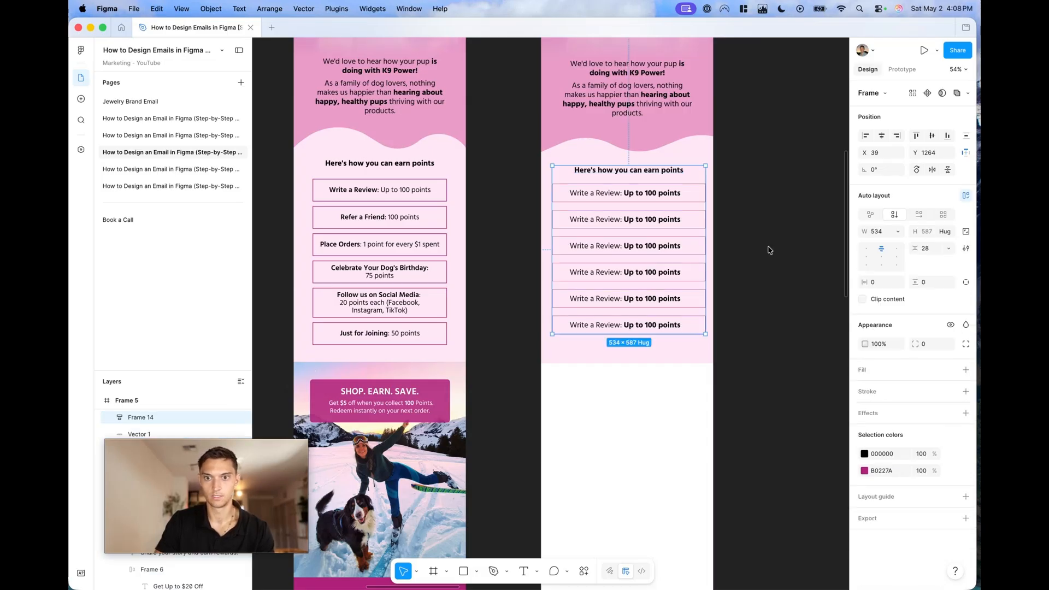
Set the vertical spacing of the heading and boxes stack to 36, keeping its height hugging the contents
scroll(750, 201, down, 1)
drag(916, 248, 908, 217)
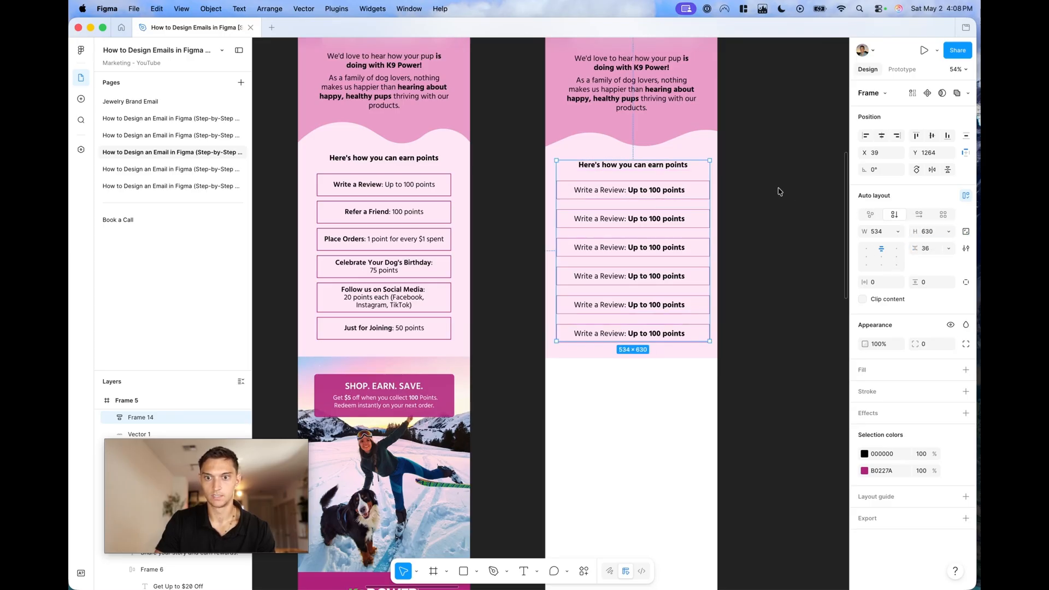
key(super+z)
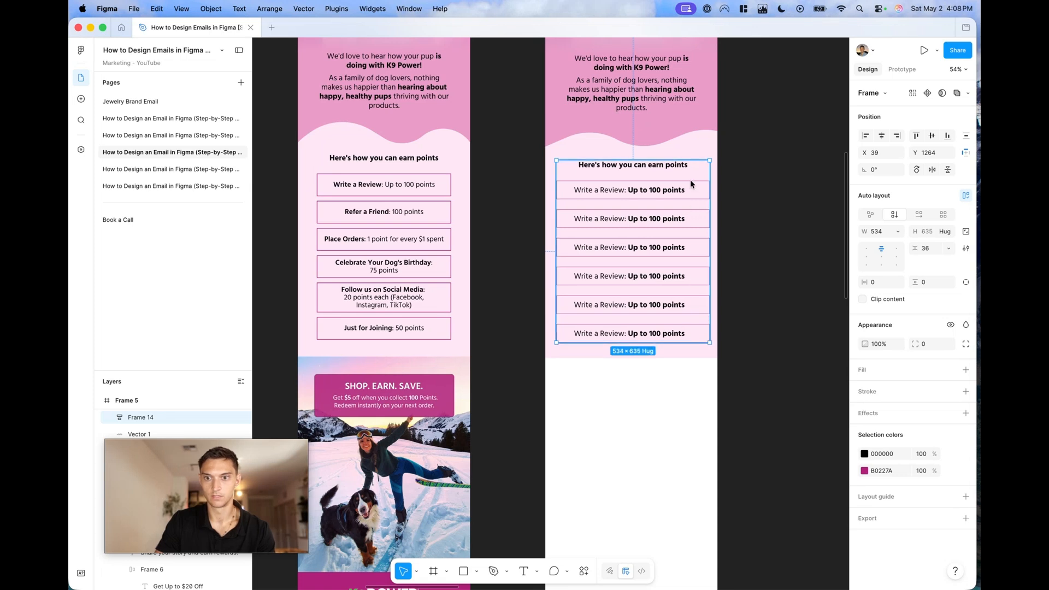
Set all six review boxes to a height of 60 and a stroke thickness of 2
click(693, 192)
shift+click(693, 219)
shift+click(693, 247)
shift+click(693, 276)
shift+click(697, 303)
shift+click(698, 334)
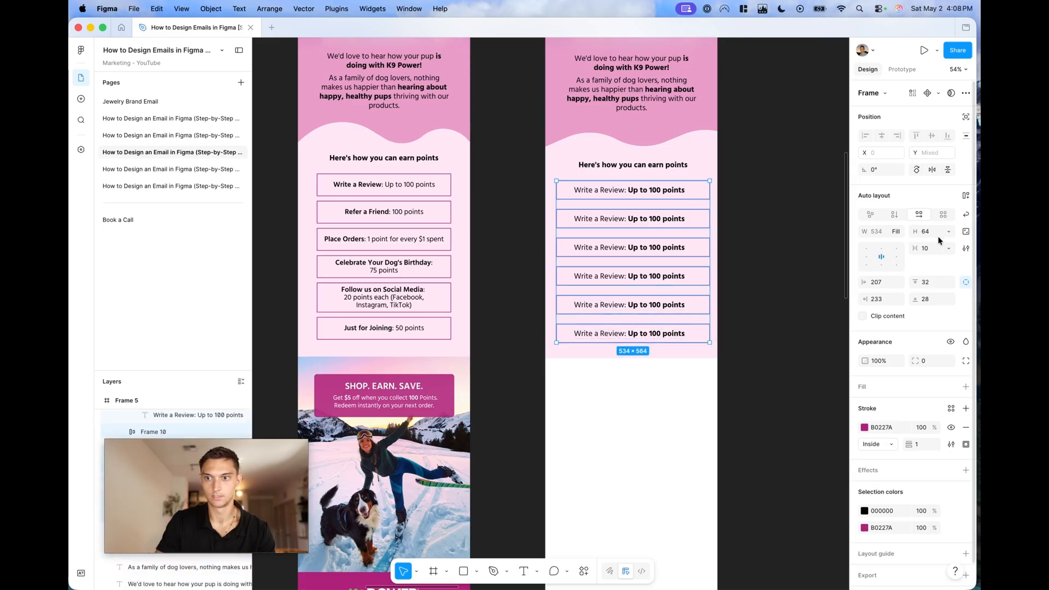
drag(921, 231, 914, 231)
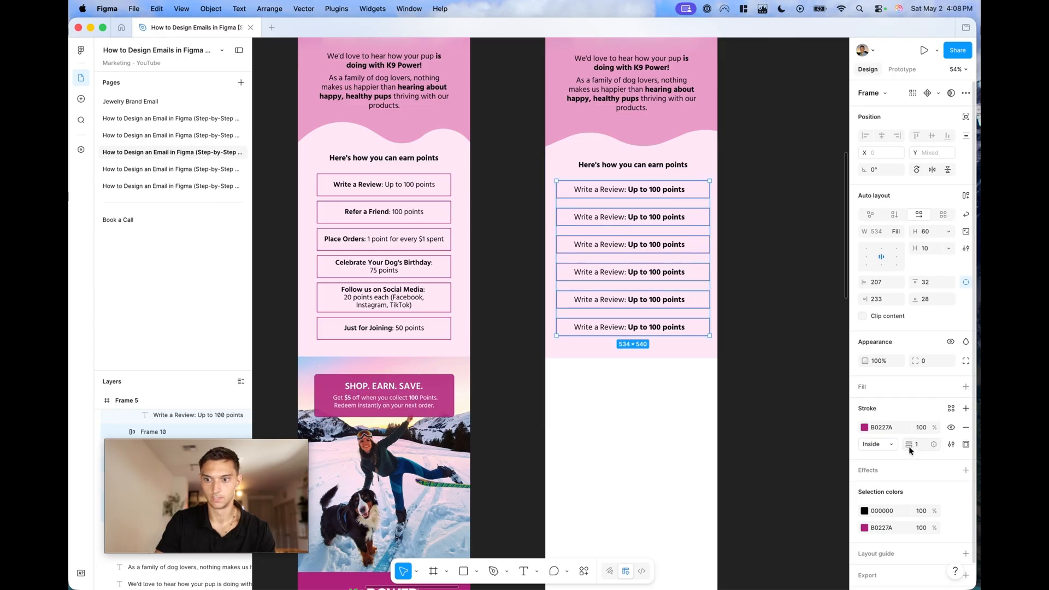
drag(910, 446, 914, 445)
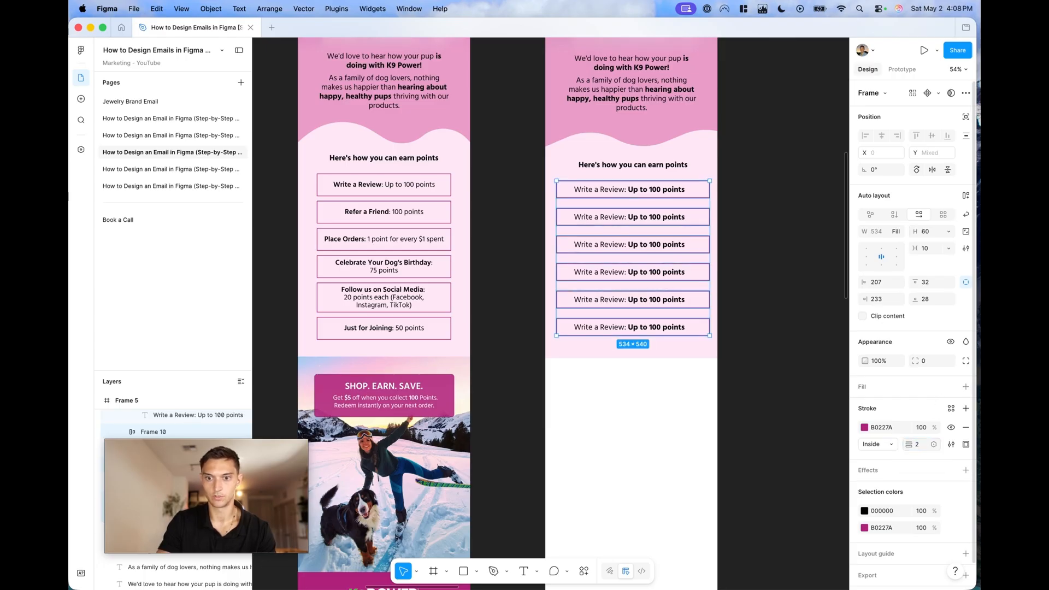
click(734, 345)
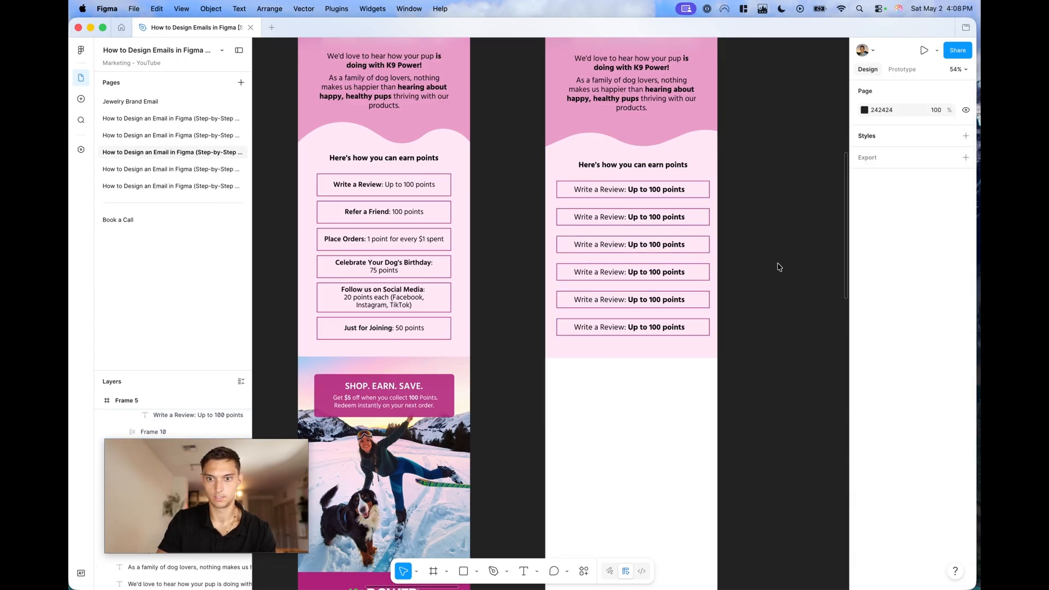
Resize all six review boxes together to a width of 500 and a height of 70
click(688, 185)
click(688, 190)
shift+click(698, 227)
shift+click(698, 246)
shift+click(698, 272)
shift+click(698, 298)
shift+click(698, 327)
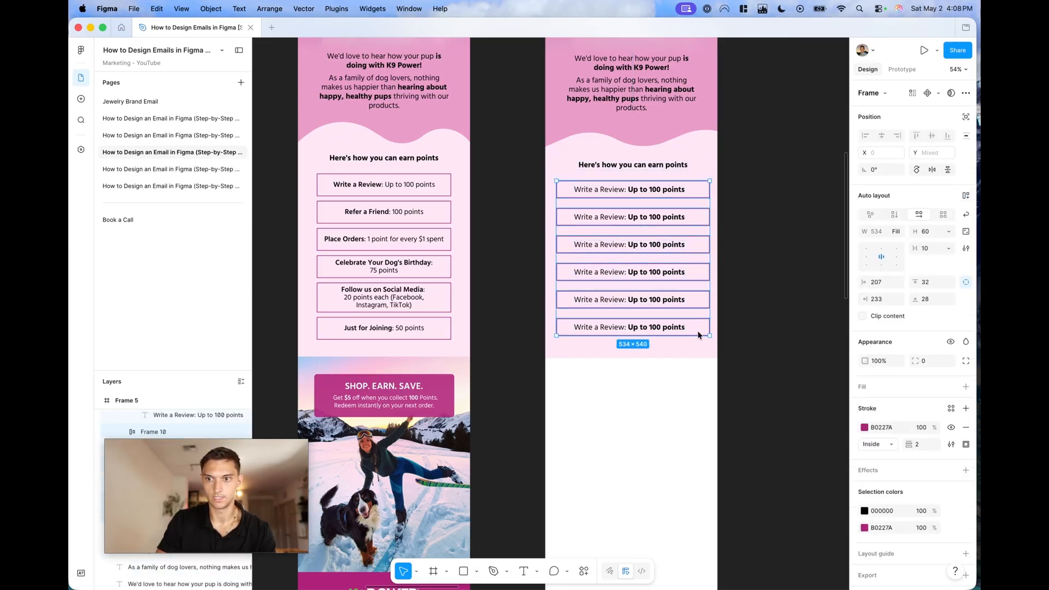
click(880, 256)
text(500)
key(Return)
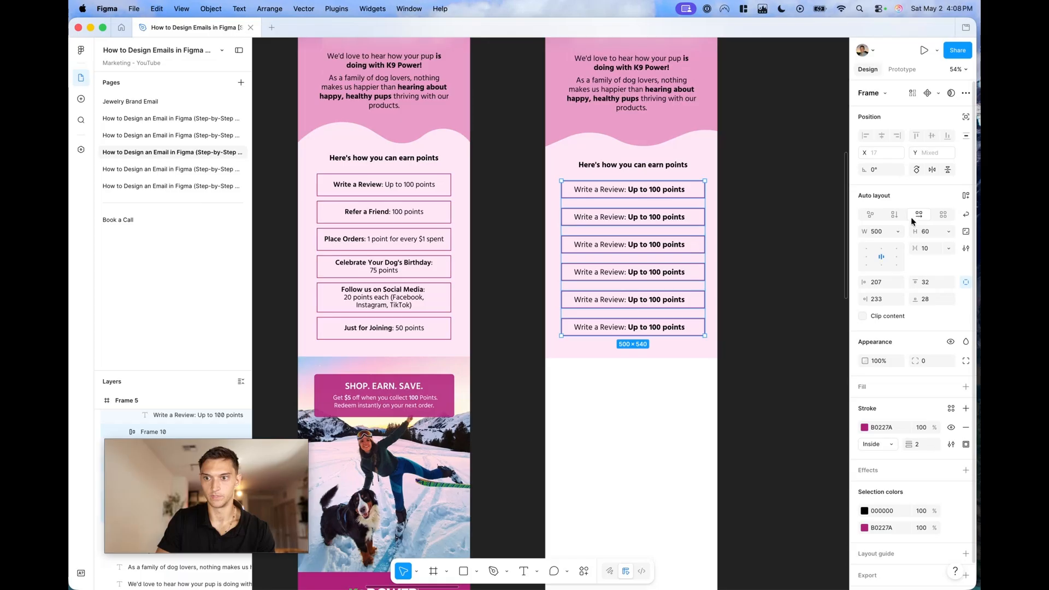
text(70)
key(Return)
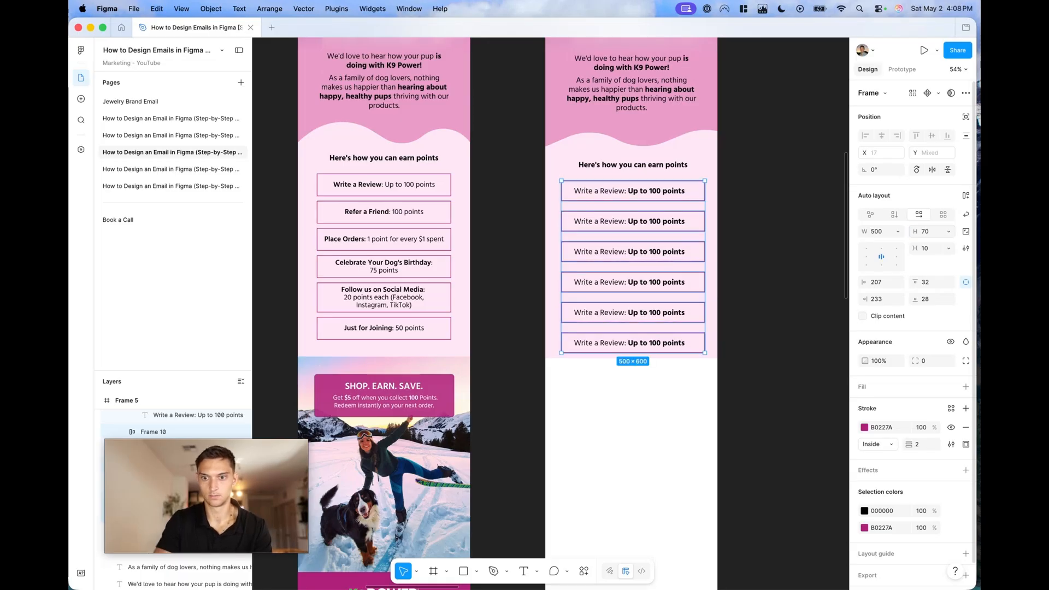
drag(908, 248, 917, 249)
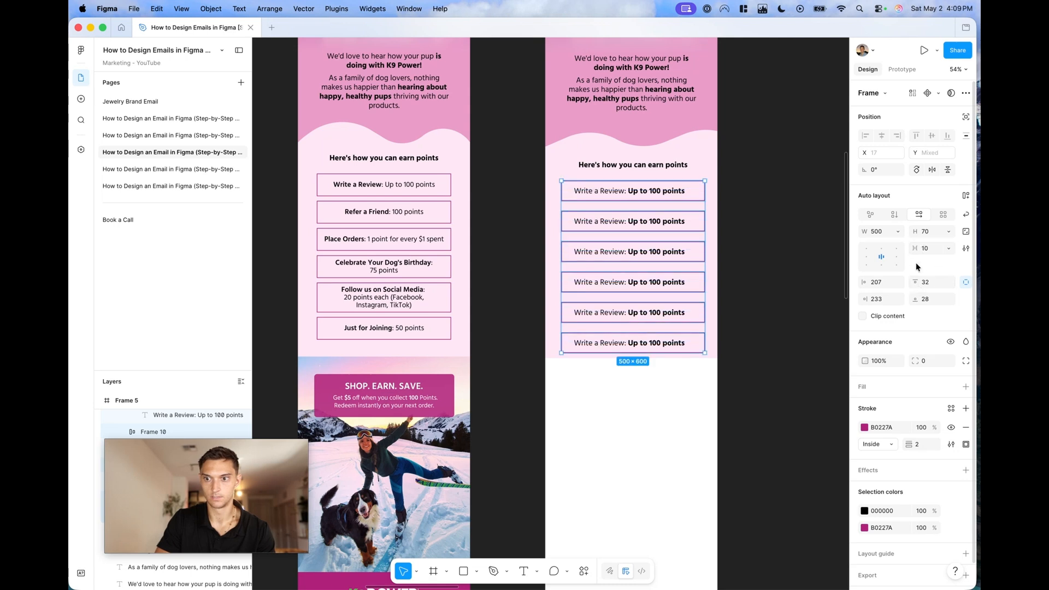
Tighten the vertical spacing of the earn-points heading and boxes stack to 27
click(792, 211)
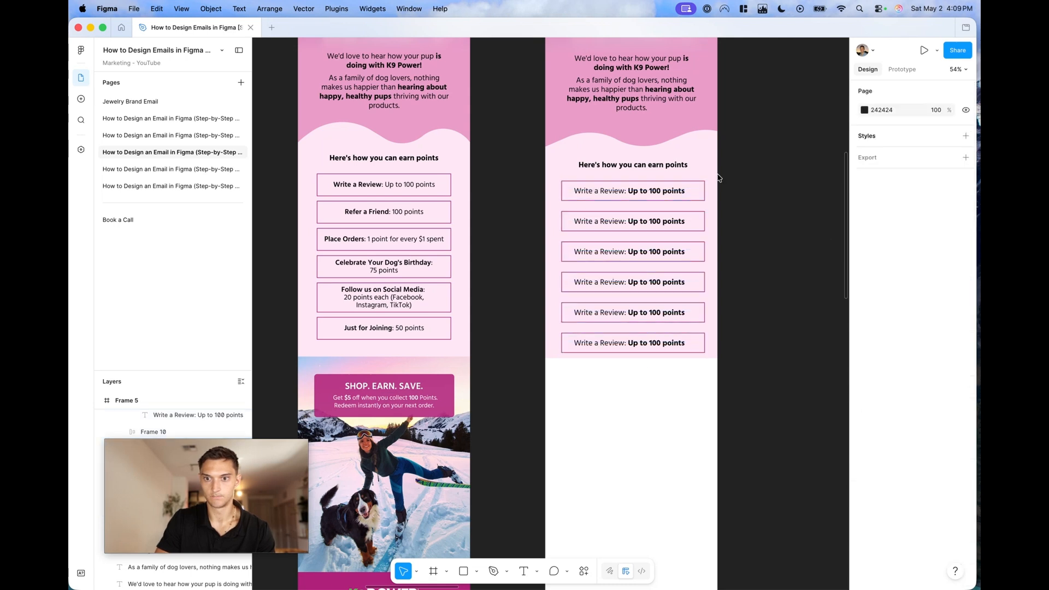
click(698, 171)
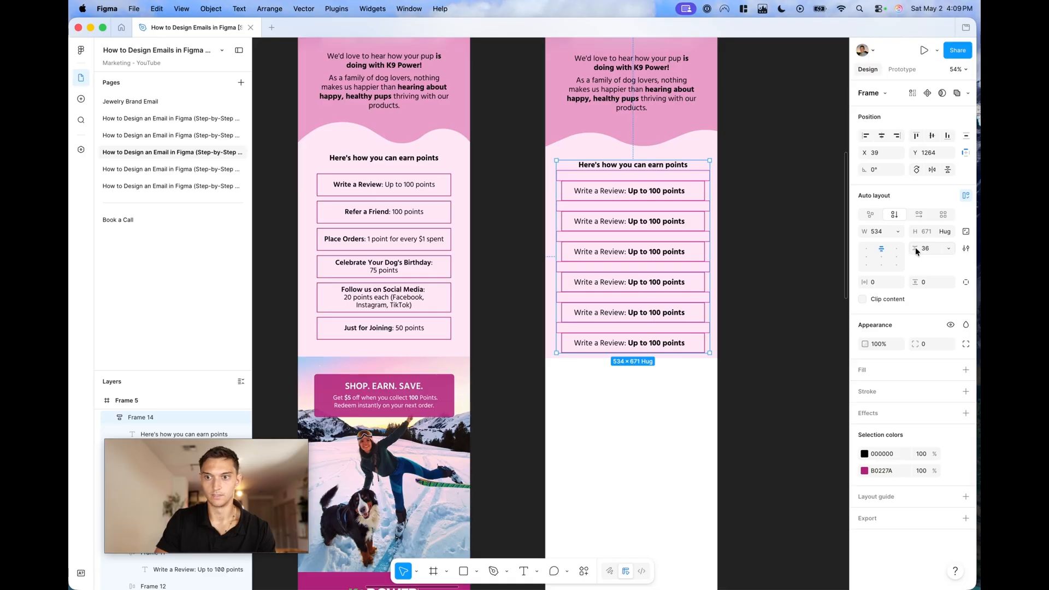
drag(916, 248, 908, 250)
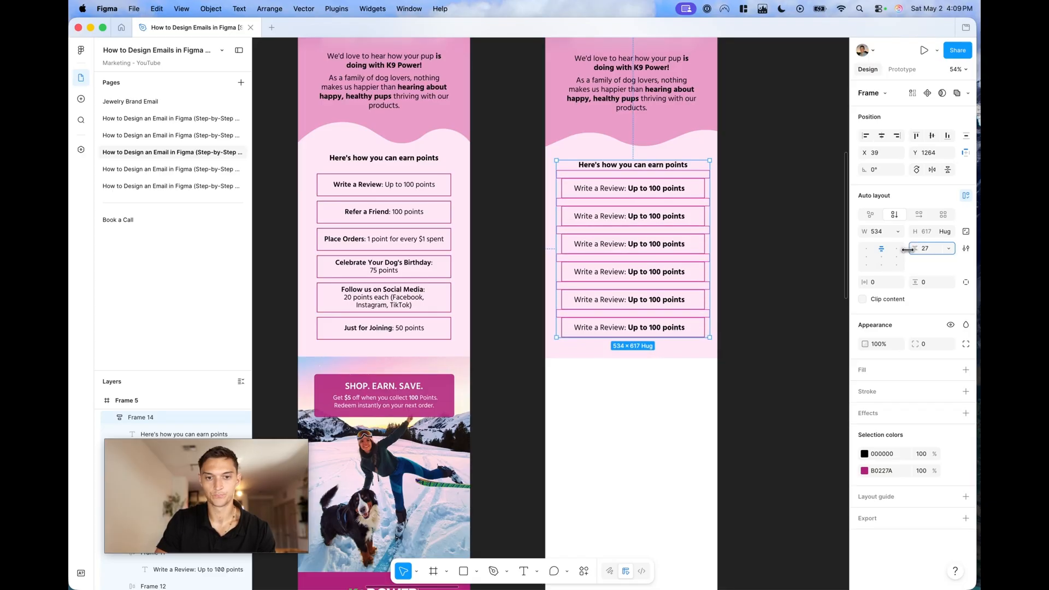
click(790, 204)
Replace the second box's text with the reference's "Refer a Friend: 100 points" and make "Refer a Friend:" bold
scroll(791, 204, down, 1)
scroll(791, 203, down, 2)
scroll(791, 204, right, 3)
scroll(790, 203, left, 2)
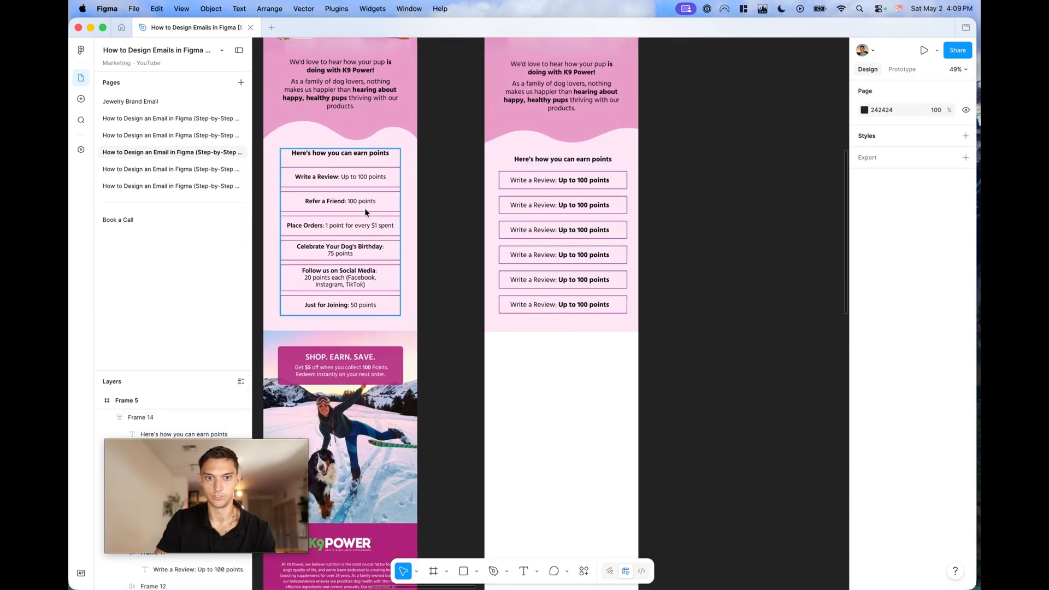
click(368, 214)
double_click(356, 201)
double_click(566, 207)
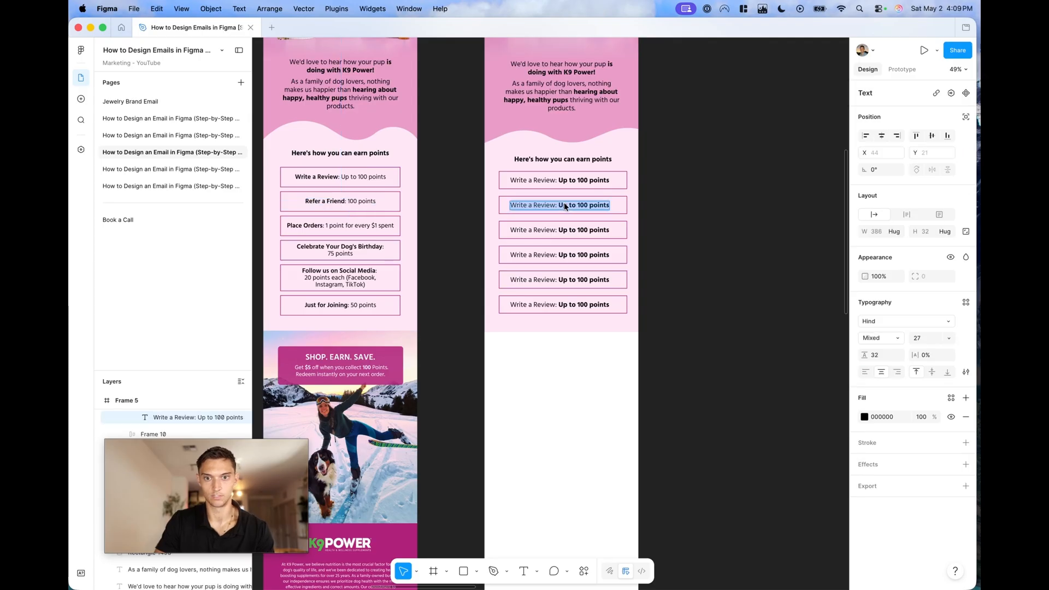
key(Escape)
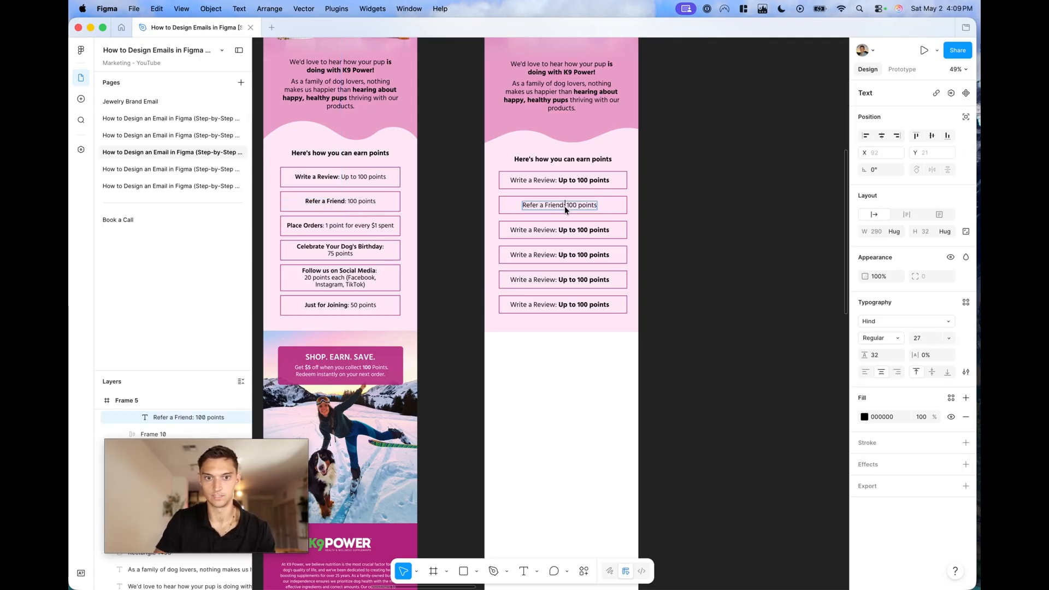
key(super+b)
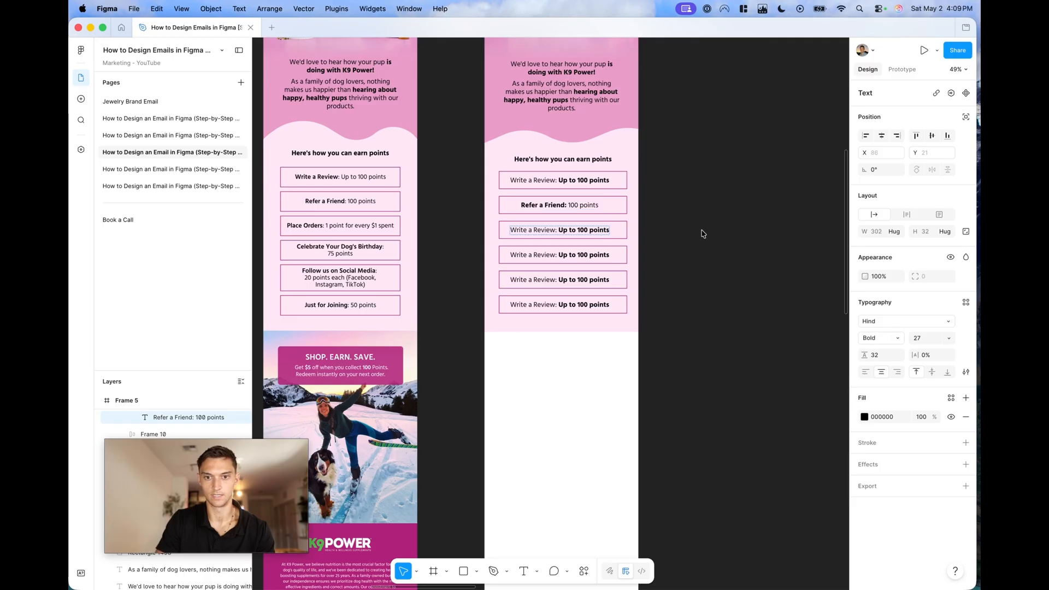
In the first box, make "Write a Review" bold and "Up to 100 points" regular weight
click(563, 180)
double_click(554, 180)
key(Return)
key(Right)
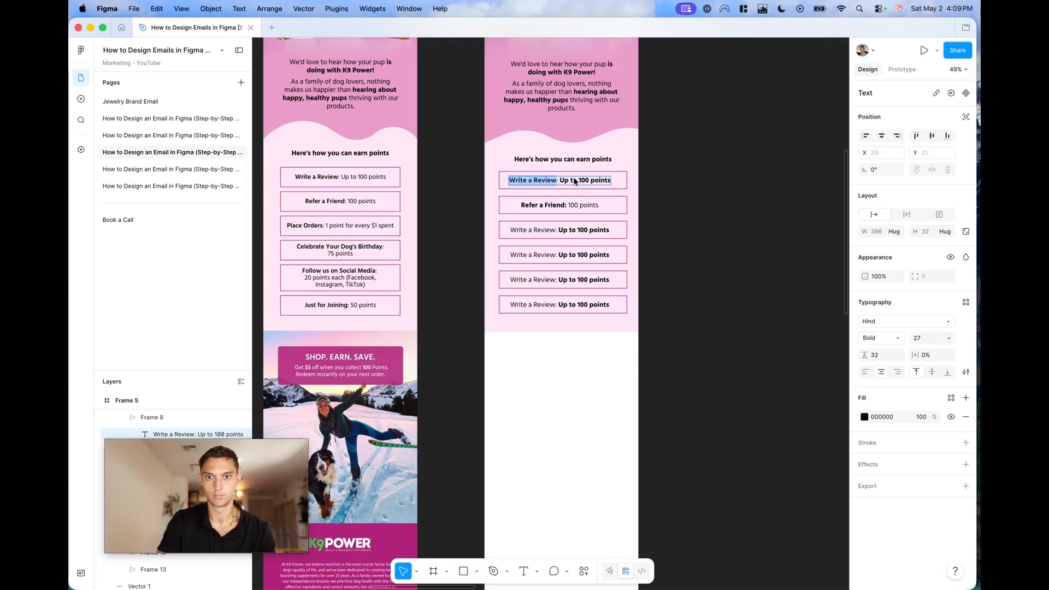
click(713, 198)
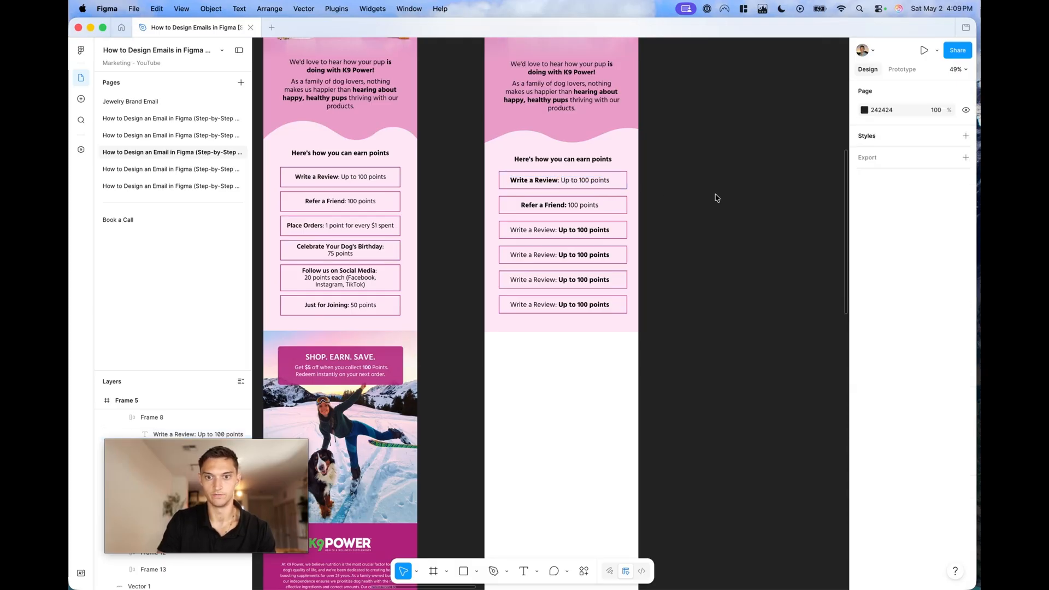
Stretch the fifth box in the new email's points list to a height of about 97
scroll(716, 197, left, 3)
right_click(717, 197)
click(727, 170)
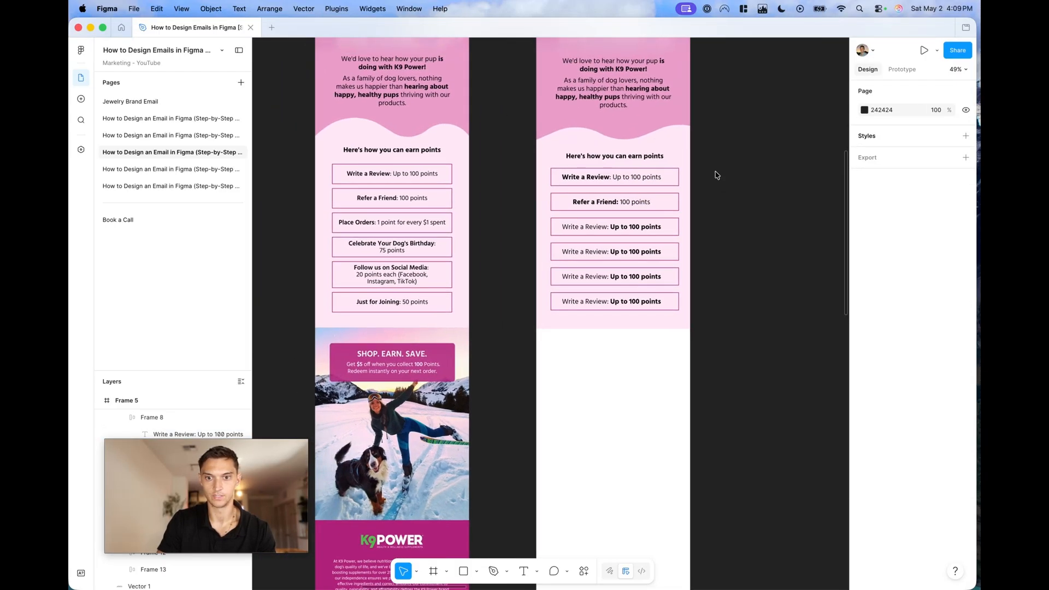
scroll(723, 188, down, 1)
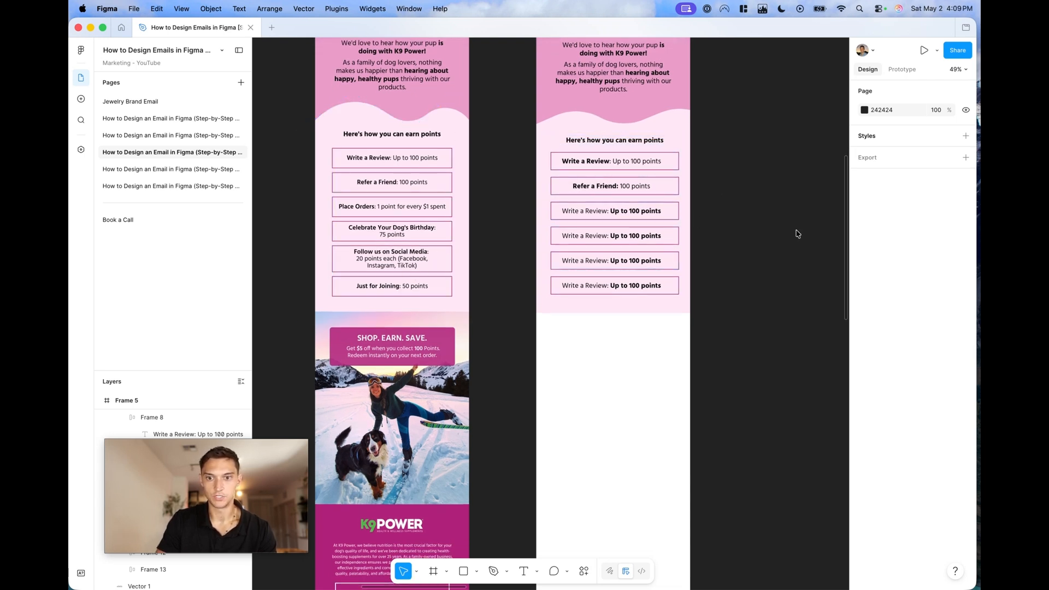
scroll(797, 232, down, 3)
click(683, 225)
click(686, 228)
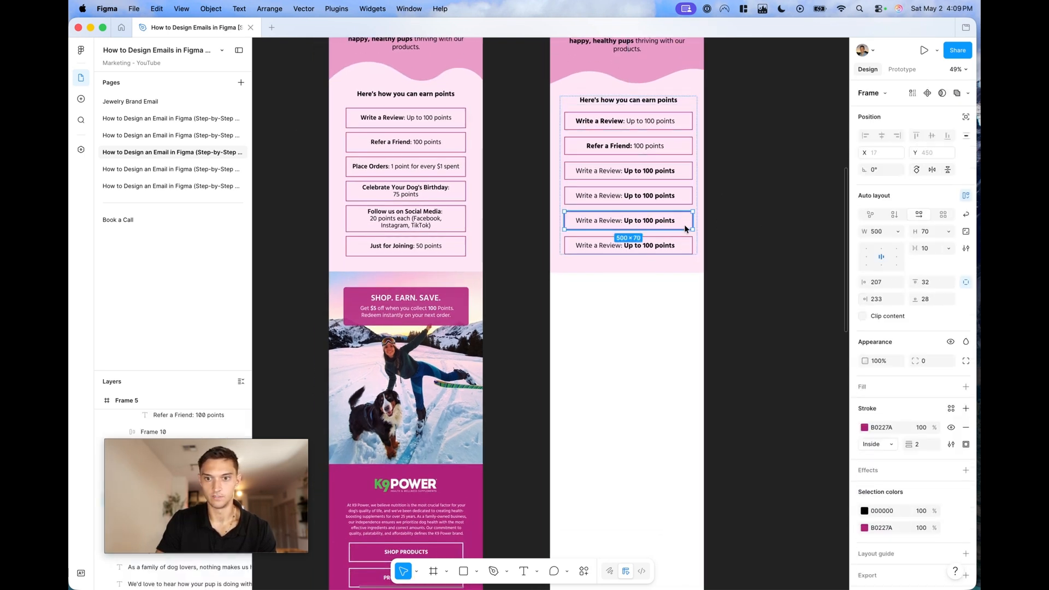
drag(639, 230, 638, 236)
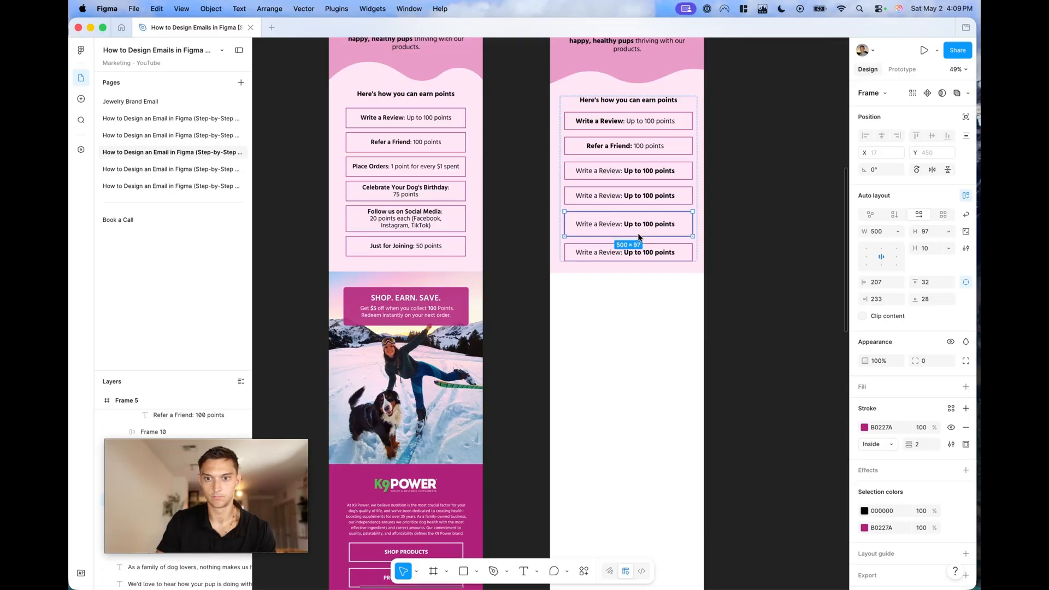
Replace the fifth box's text with the reference's "Follow us on Social Media: 20 points each (Facebook, Instagram, TikTok)"
click(432, 213)
double_click(402, 213)
double_click(404, 217)
key(super+c)
click(621, 228)
double_click(621, 227)
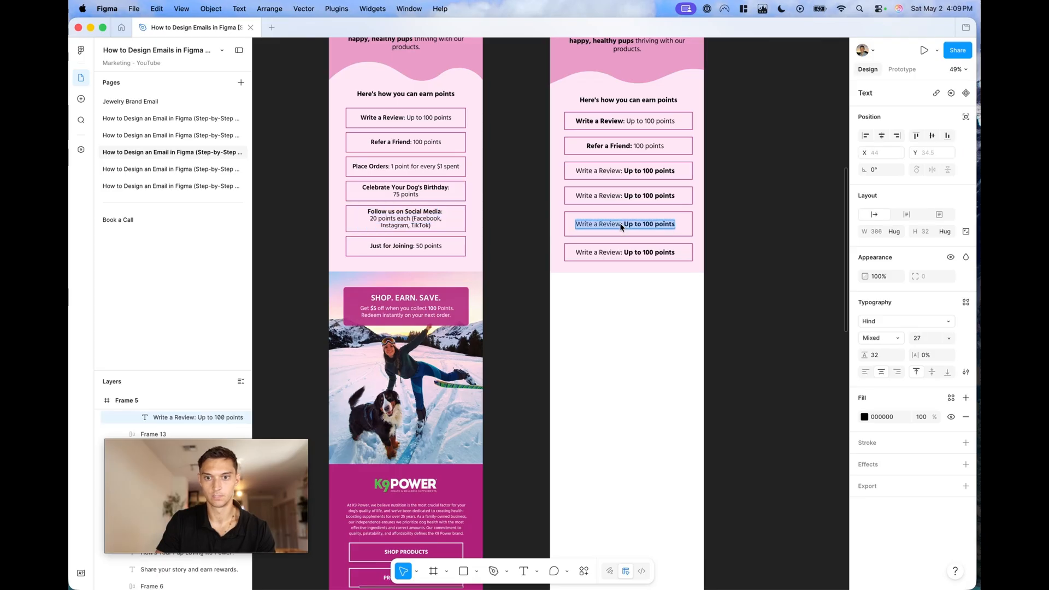
key(super+v)
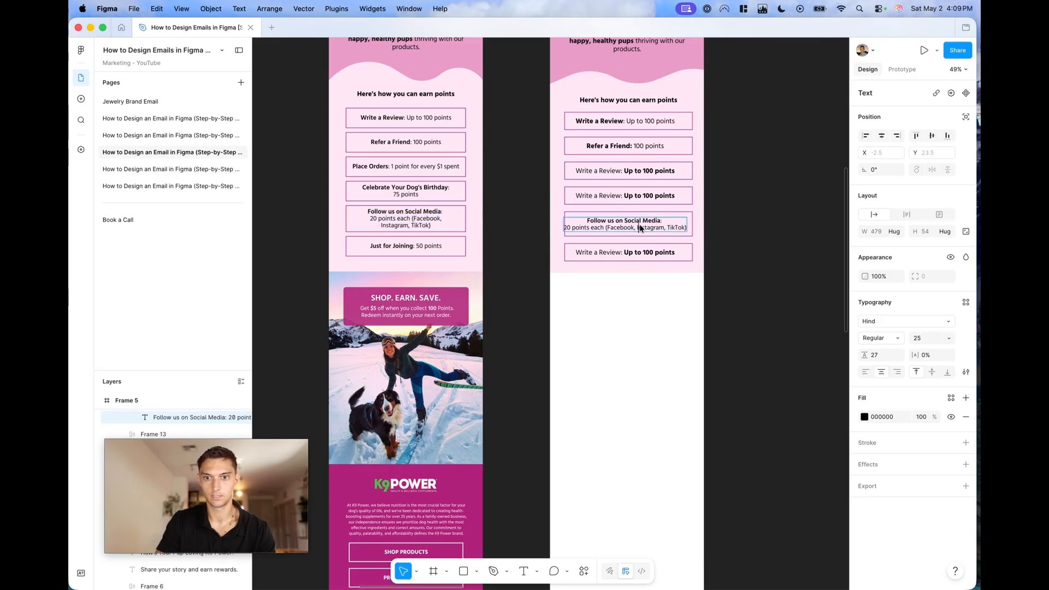
Narrow the social media text block so it wraps onto three lines, ending with "Instagram, TikTok)"
key(Escape)
drag(687, 228, 682, 228)
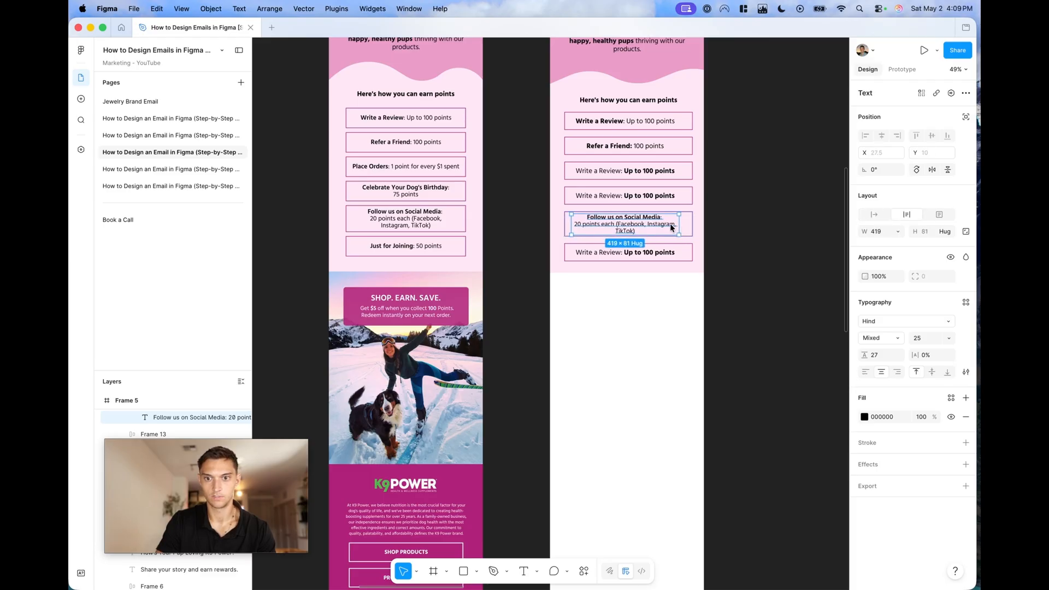
click(741, 229)
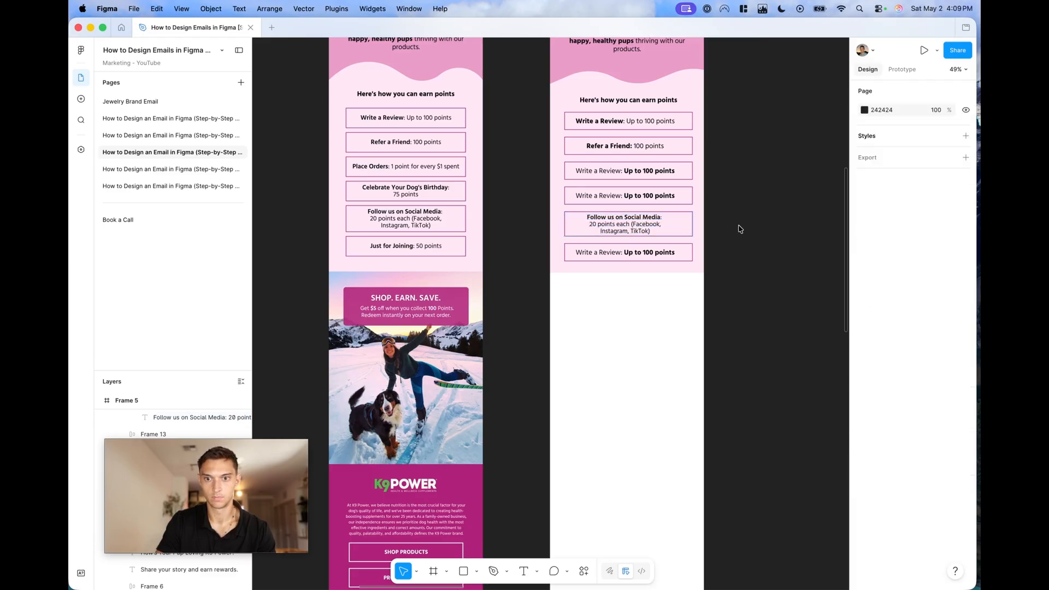
Set the height of the "Follow us on Social Media" box to 120
double_click(661, 211)
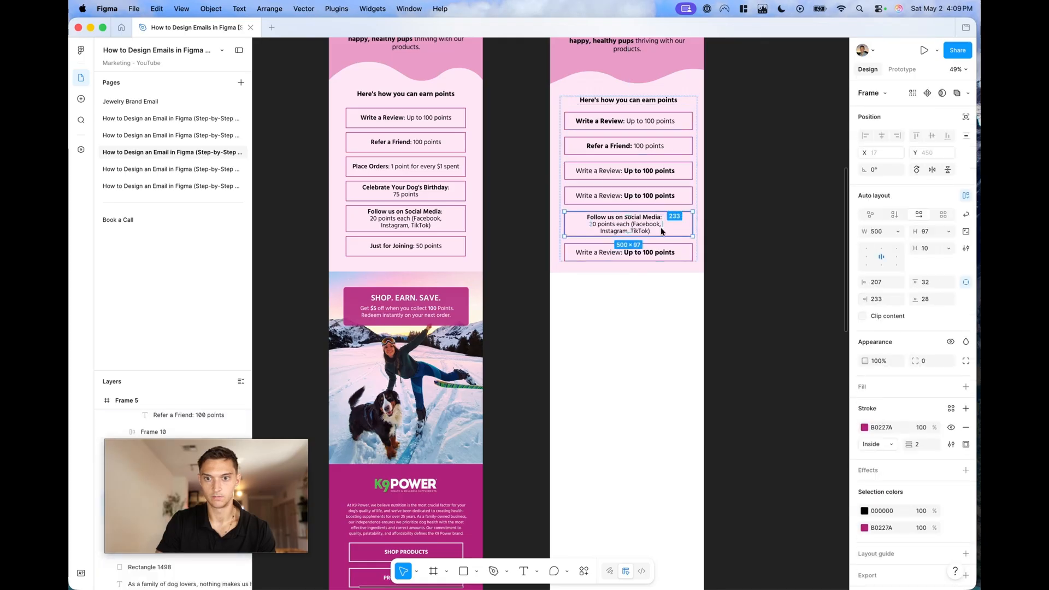
scroll(628, 232, up, 5)
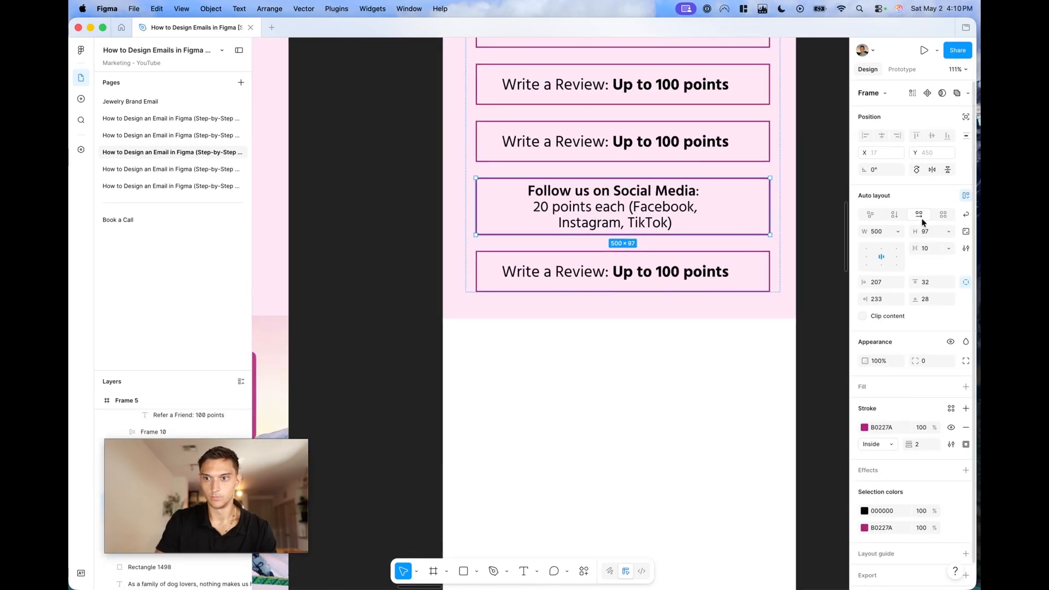
drag(916, 232, 942, 232)
Move the whole heading and boxes stack up to Y 1244 within the pink section
scroll(640, 272, down, 5)
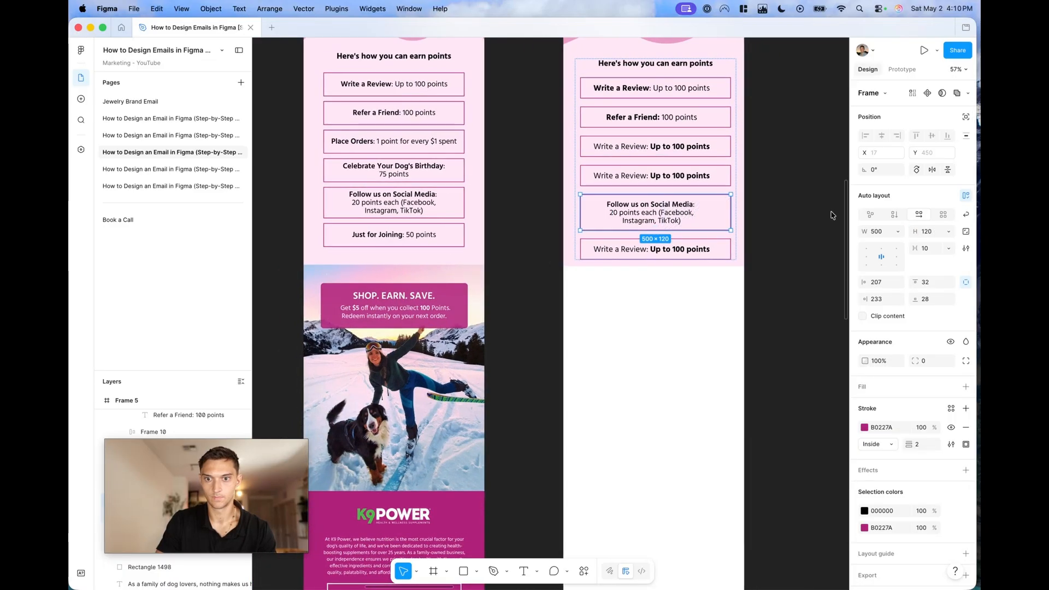
click(637, 157)
key(shift+Up)
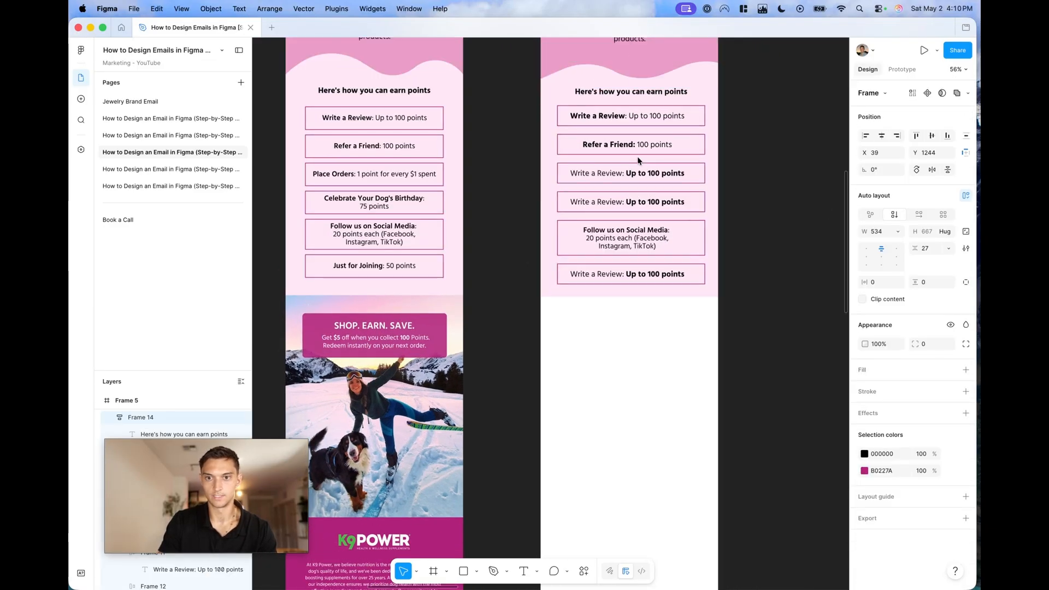
click(796, 225)
Bring the photo of the skier and dog into the new email frame, beneath the points section
scroll(798, 225, down, 3)
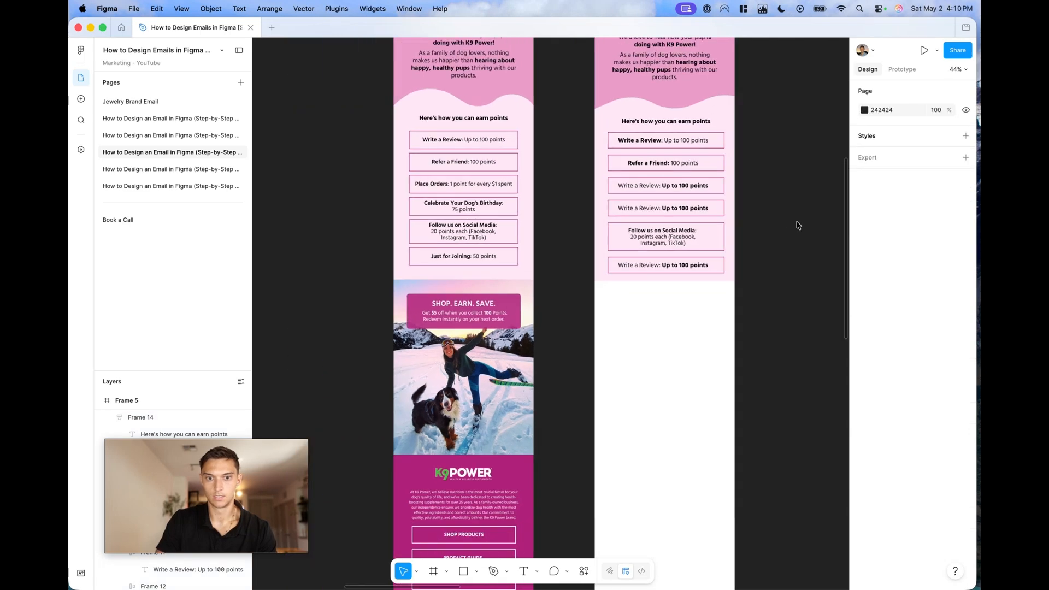
scroll(798, 225, down, 5)
scroll(798, 226, down, 5)
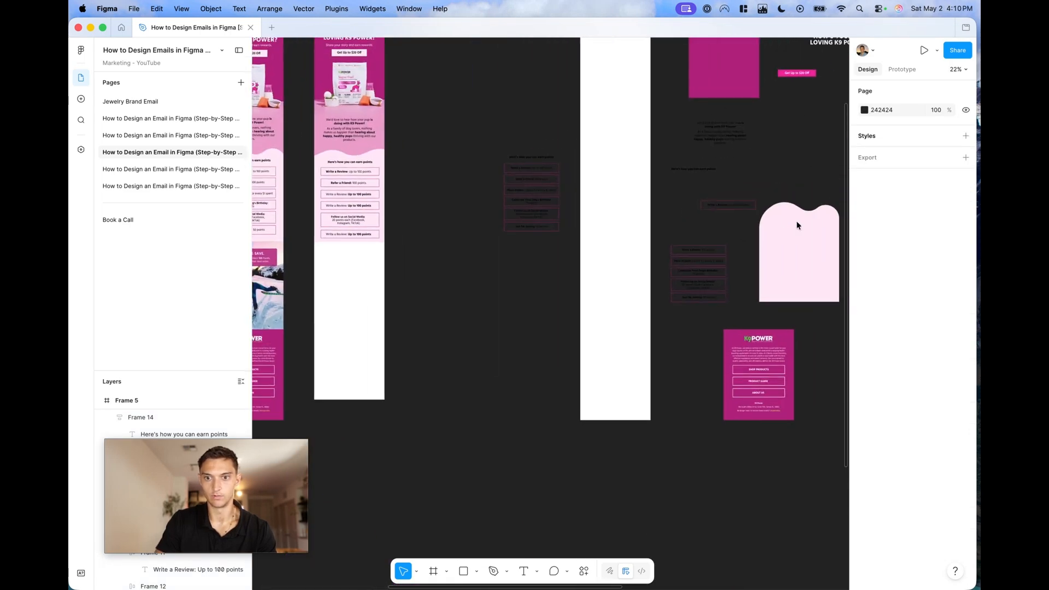
drag(754, 334, 412, 333)
scroll(412, 333, left, 2)
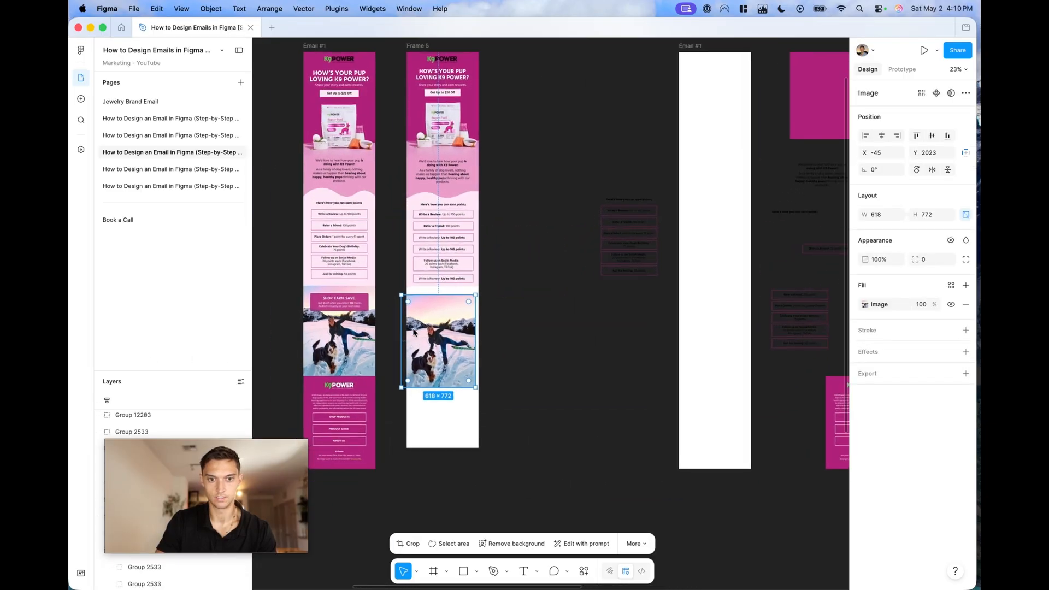
Position the skier and dog photo directly against the points section's lower edge, covering the full frame width
scroll(414, 332, up, 5)
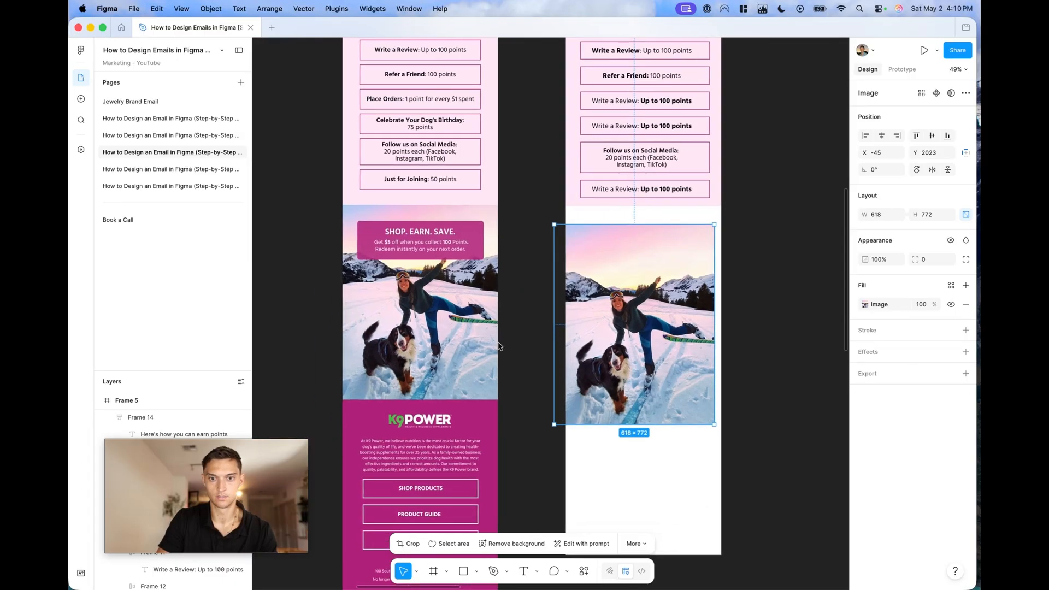
scroll(413, 333, left, 5)
scroll(413, 332, down, 2)
drag(661, 275, 670, 249)
key(Escape)
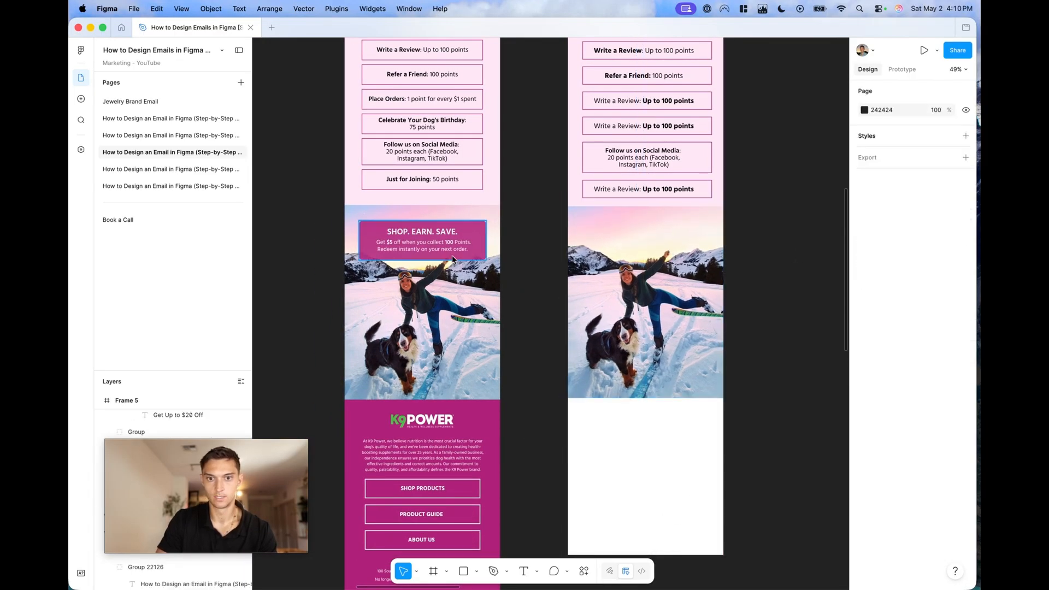
Draw a rectangle about 442 by 128 beside the reference email and fill it with the banner's sampled pink, BA3887
scroll(452, 255, up, 5)
scroll(451, 254, down, 5)
scroll(452, 255, right, 5)
key(r)
drag(296, 210, 435, 247)
key(i)
click(601, 240)
click(454, 262)
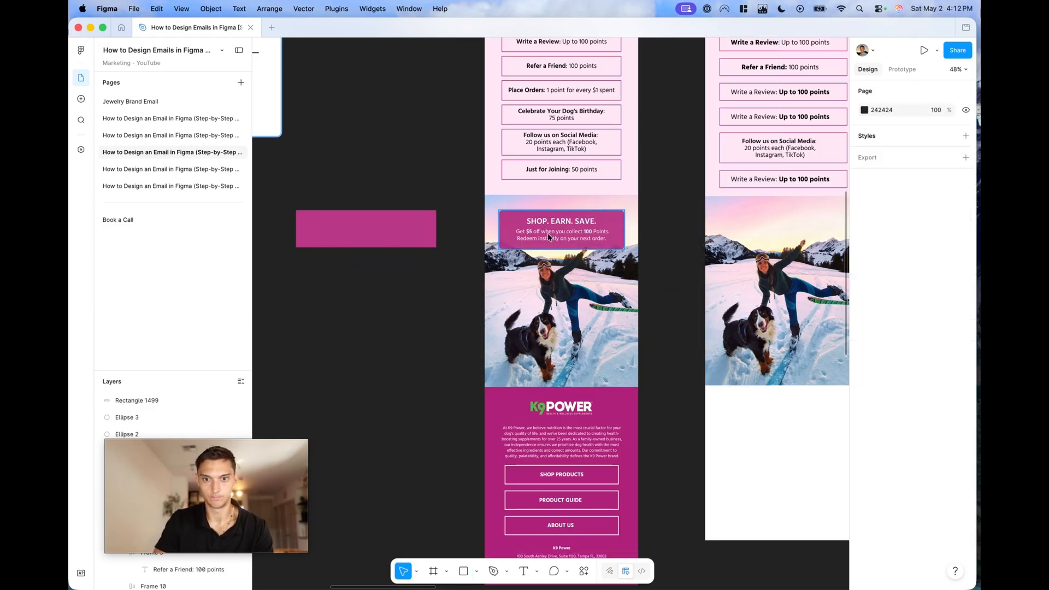
click(418, 234)
drag(435, 235, 401, 245)
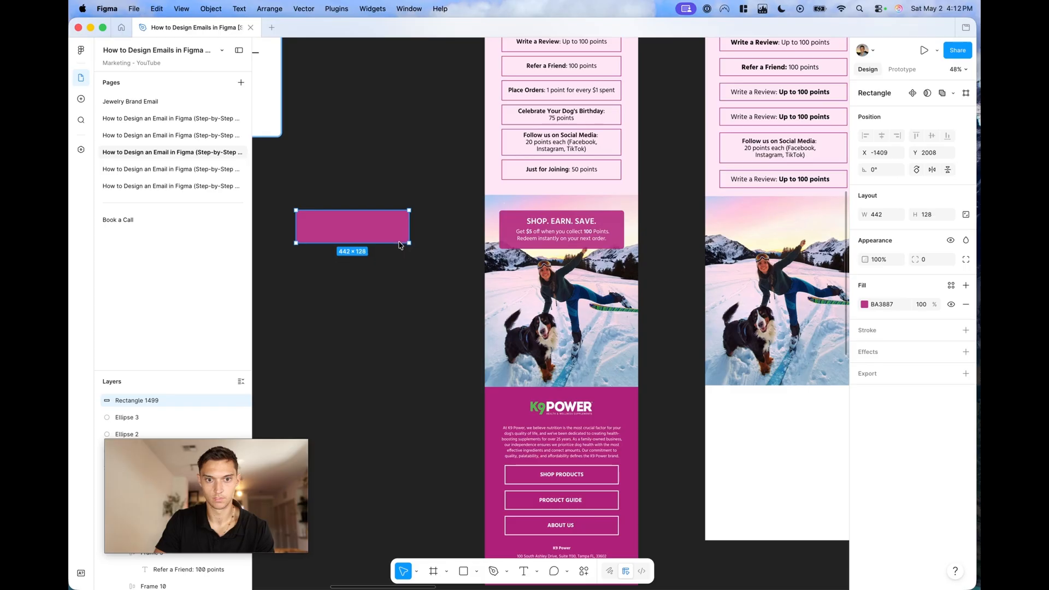
Set the corner radius of the pink banner over the new email's photo to 20
click(501, 240)
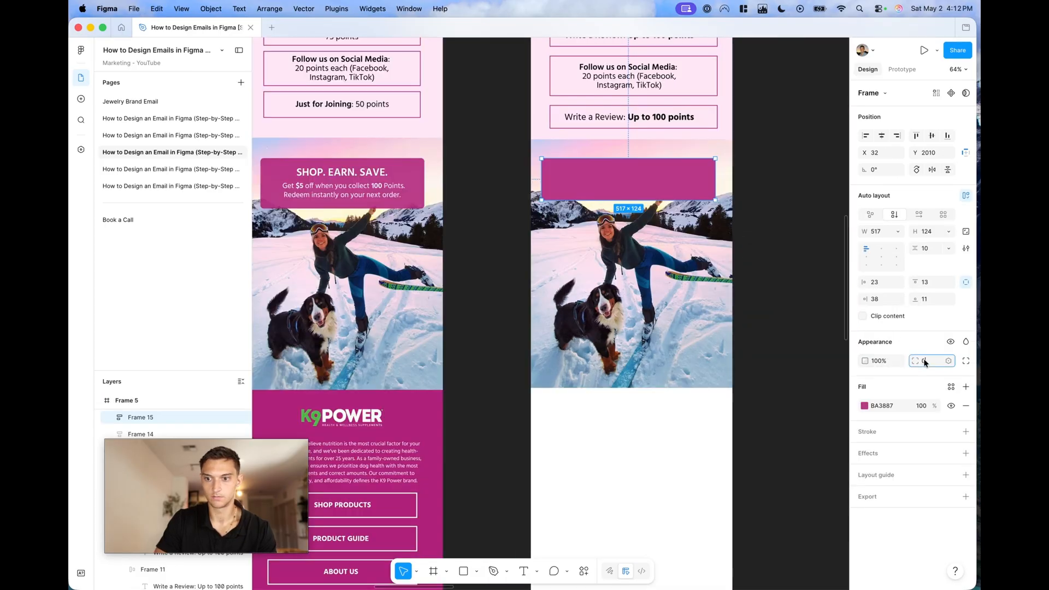
drag(924, 362, 934, 363)
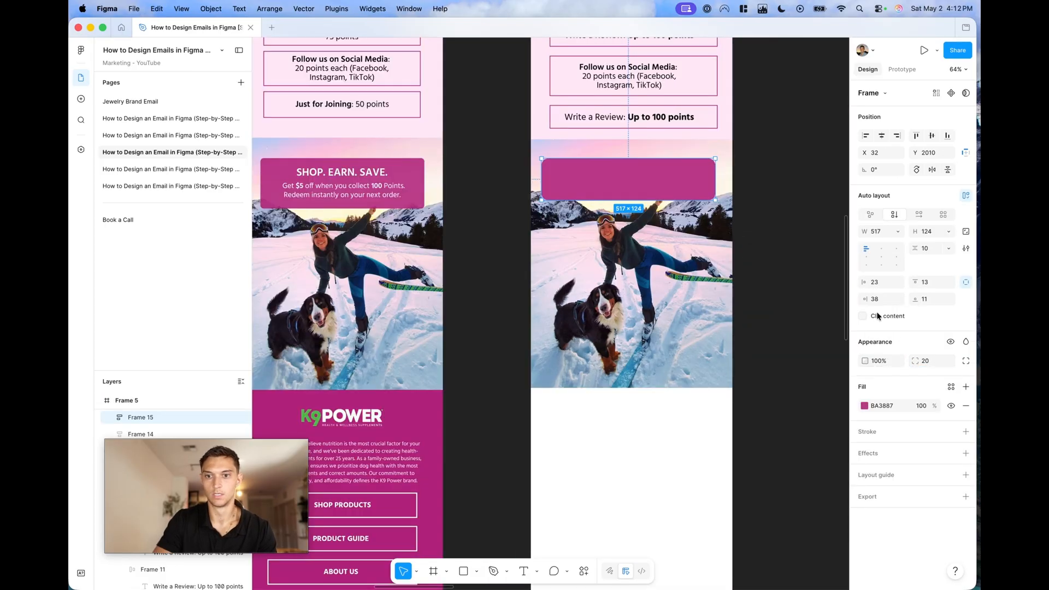
click(782, 250)
Copy the "SHOP. EARN. SAVE." text group onto the new banner, centred horizontally in the frame at Y 2025
click(367, 187)
drag(367, 187, 660, 262)
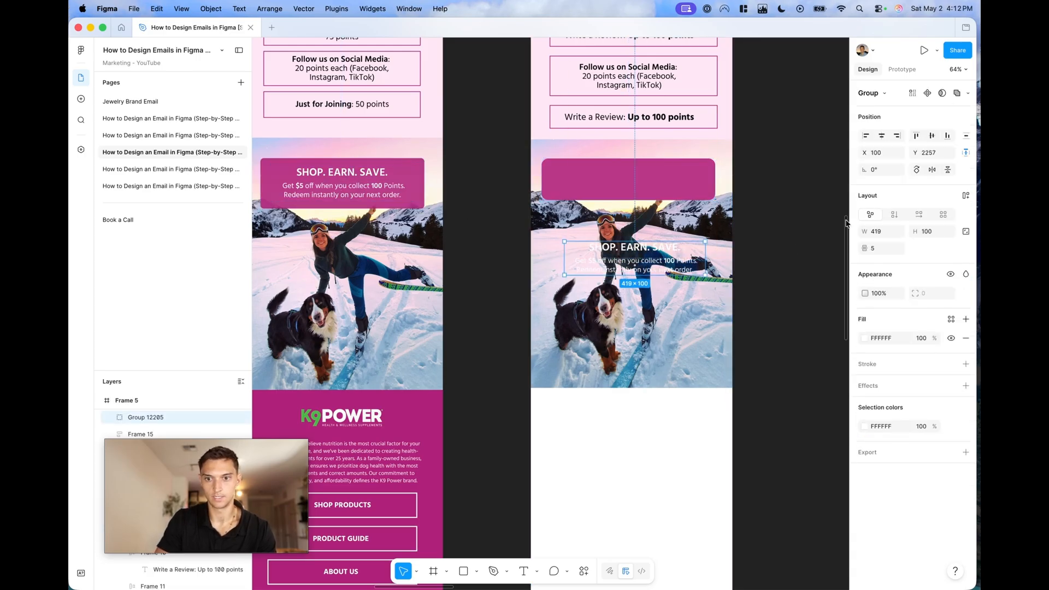
click(882, 136)
drag(917, 153, 672, 155)
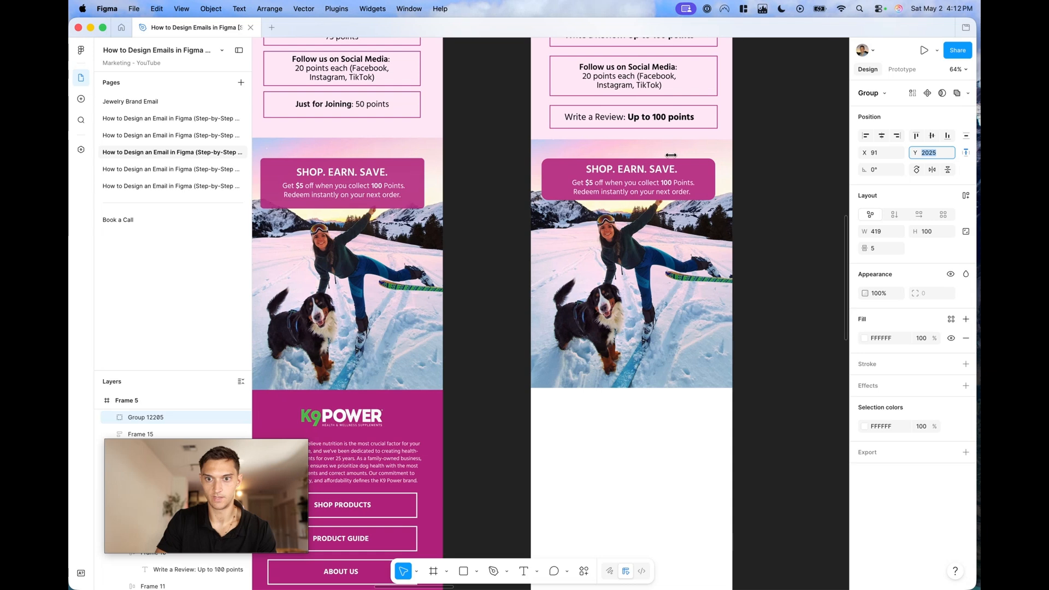
Extend the pink banner's lower edge slightly and shift its text group down to centre it vertically
click(693, 198)
drag(693, 201, 693, 208)
click(644, 181)
drag(644, 181, 644, 183)
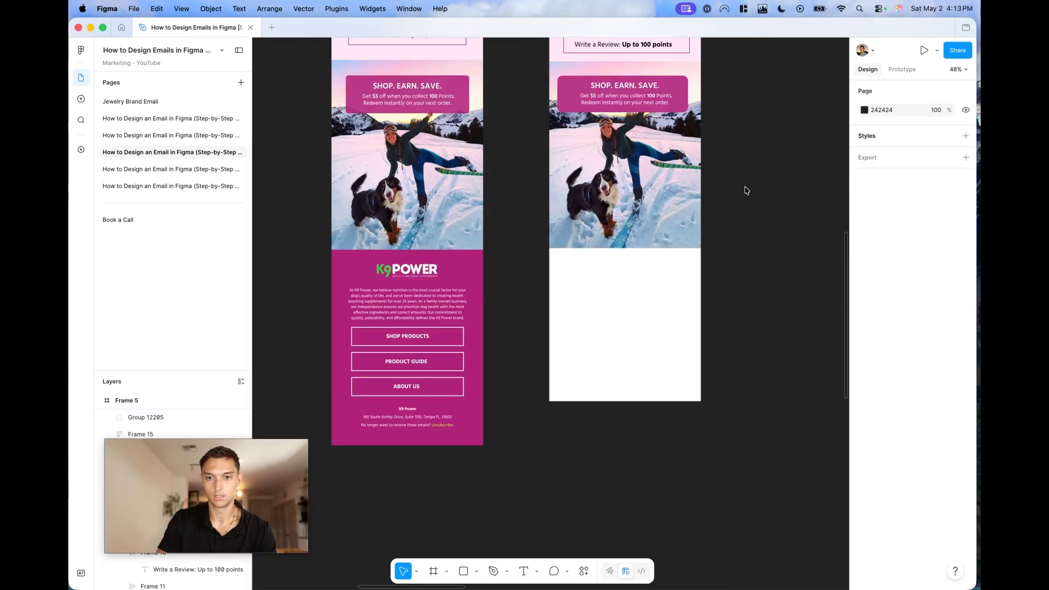
Draw a rectangle about 583 by 761 below the photo as the new email's footer background
right_click(747, 189)
click(780, 125)
scroll(781, 126, down, 1)
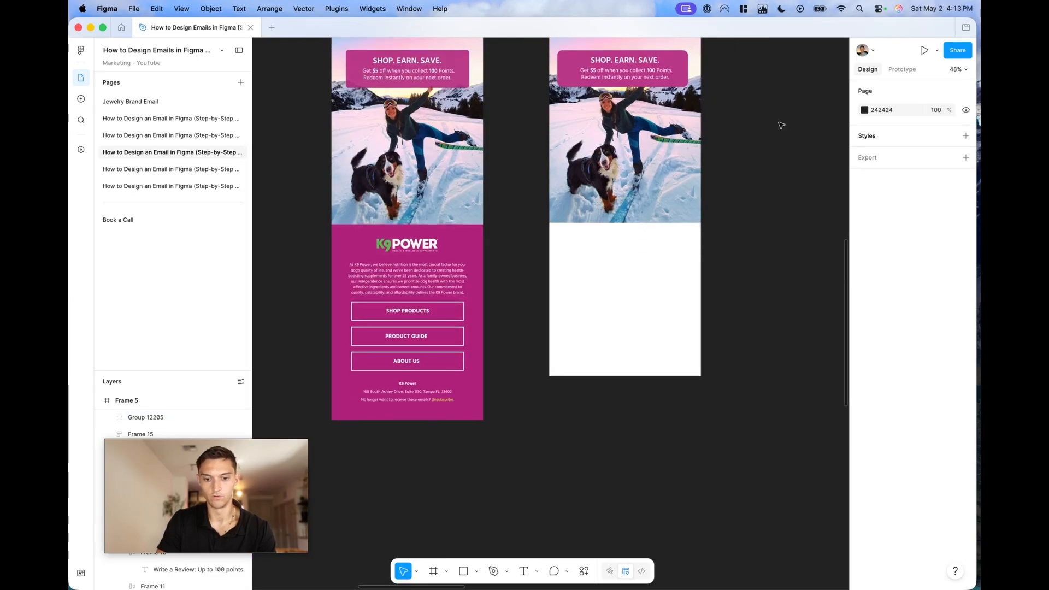
drag(528, 237, 676, 429)
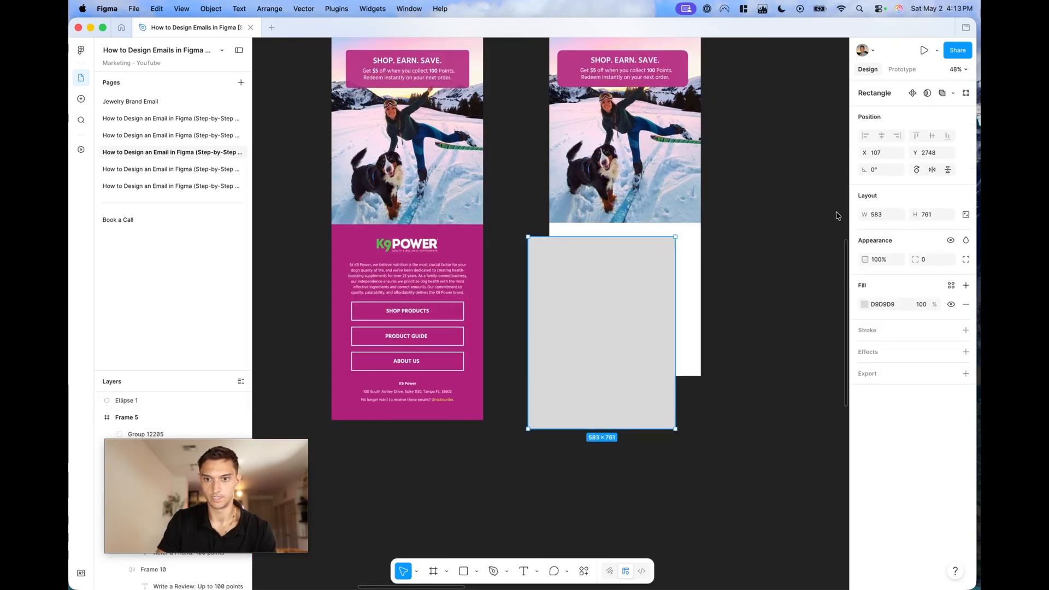
Set the footer rectangle's width to 600 and place it flush beneath the photo, aligned with the new email frame's edges
text(600)
key(Return)
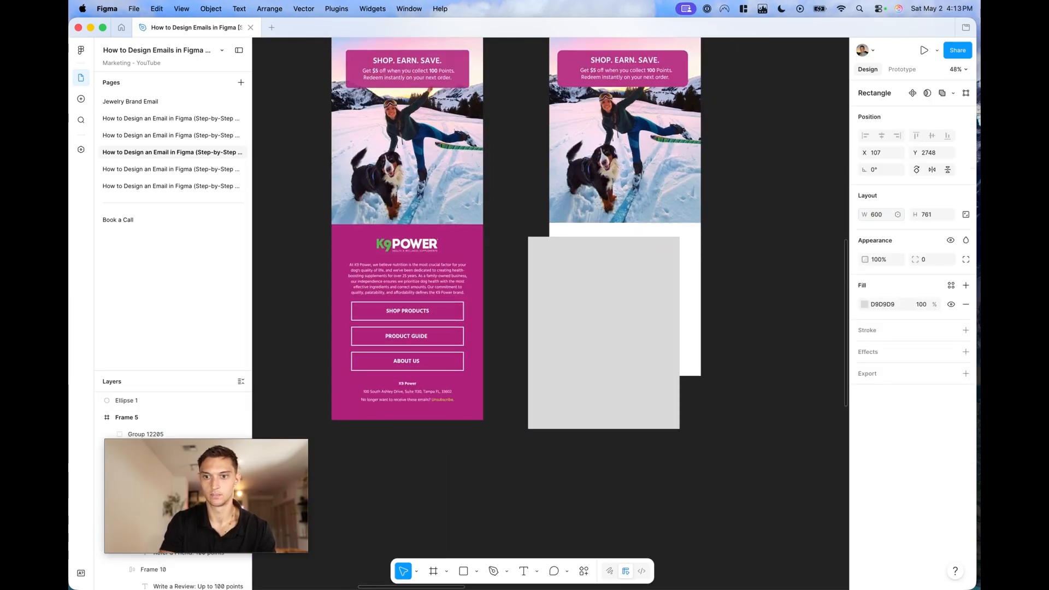
drag(610, 267, 631, 252)
click(709, 306)
drag(625, 290, 624, 286)
click(718, 275)
Extend the new email frame downward to a height of 3451 so it encloses the whole footer rectangle
key(minus)
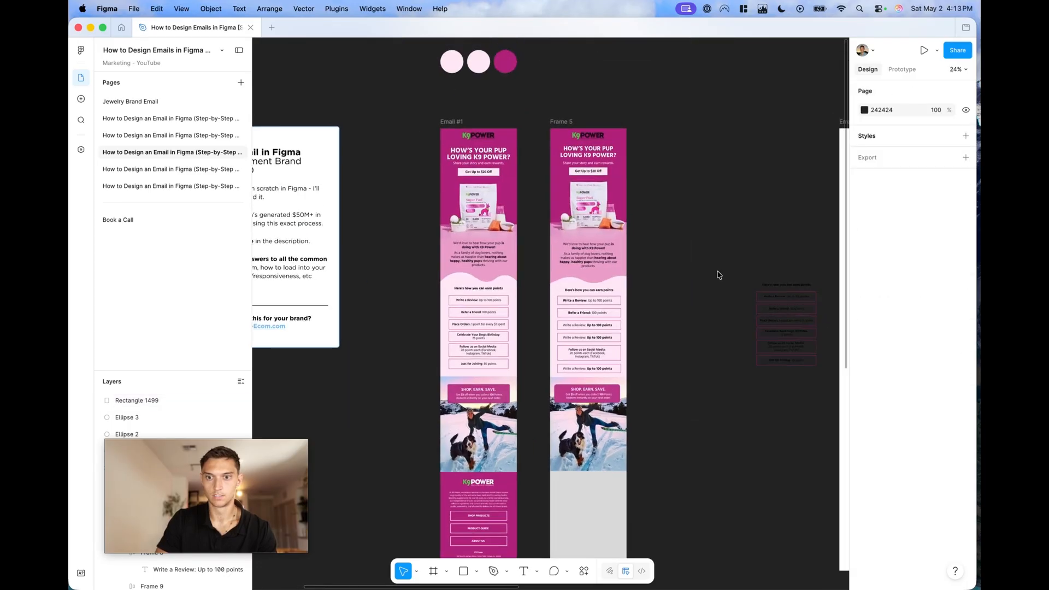
click(561, 121)
scroll(567, 133, down, 3)
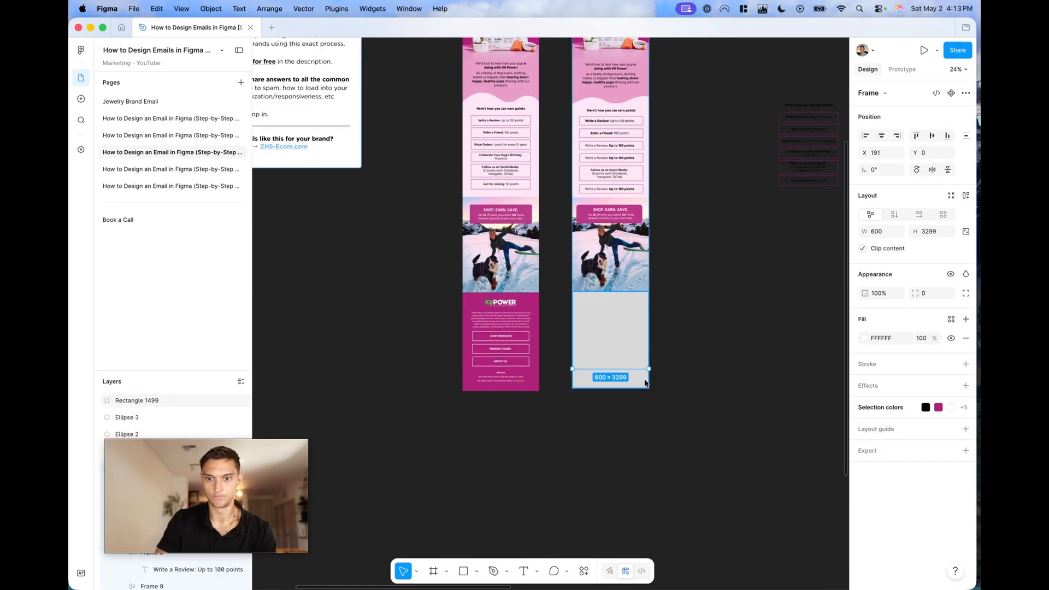
drag(637, 372, 639, 392)
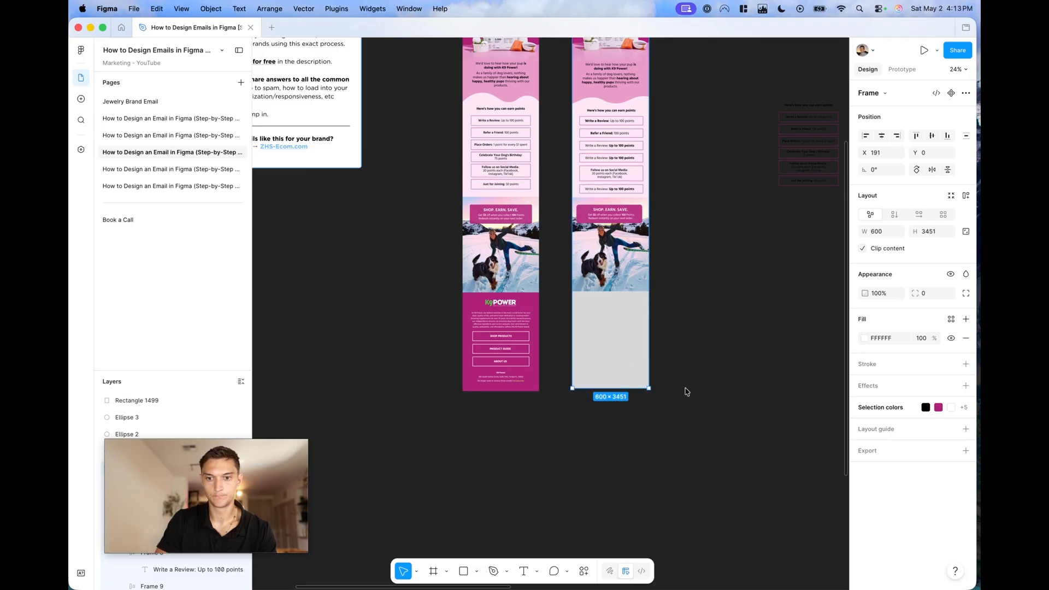
Fill the footer rectangle with the magenta B0227A sampled from the original email's footer
scroll(604, 274, up, 5)
click(604, 274)
key(i)
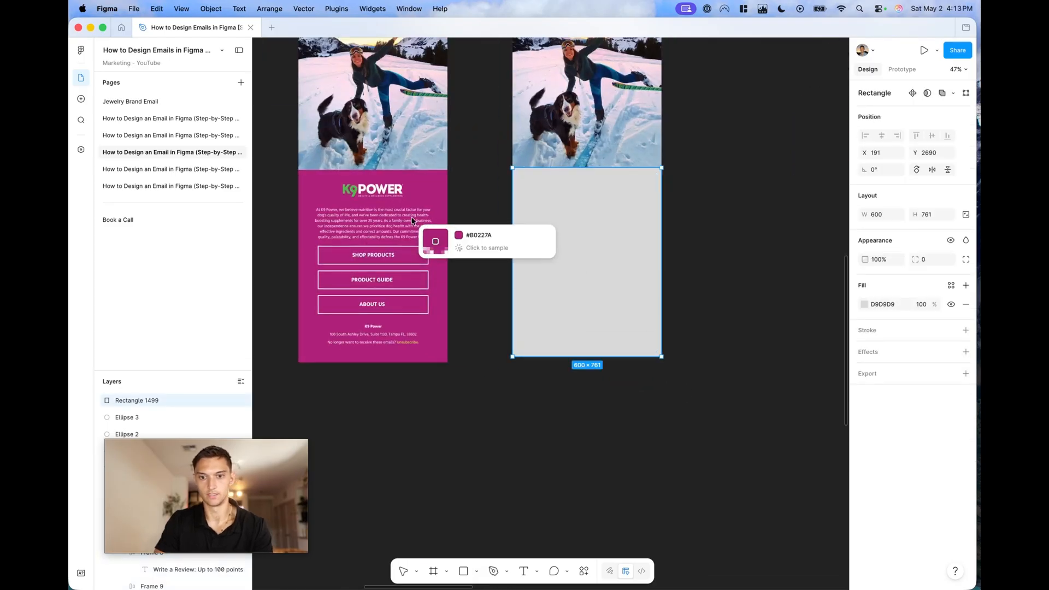
click(415, 223)
click(707, 274)
scroll(708, 275, left, 3)
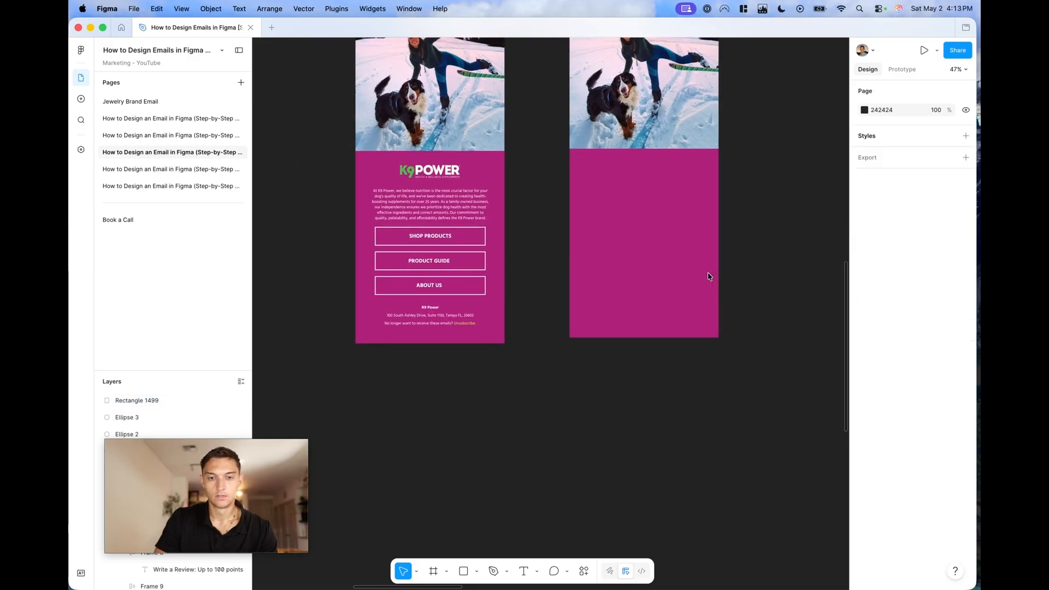
scroll(415, 183, up, 3)
click(415, 174)
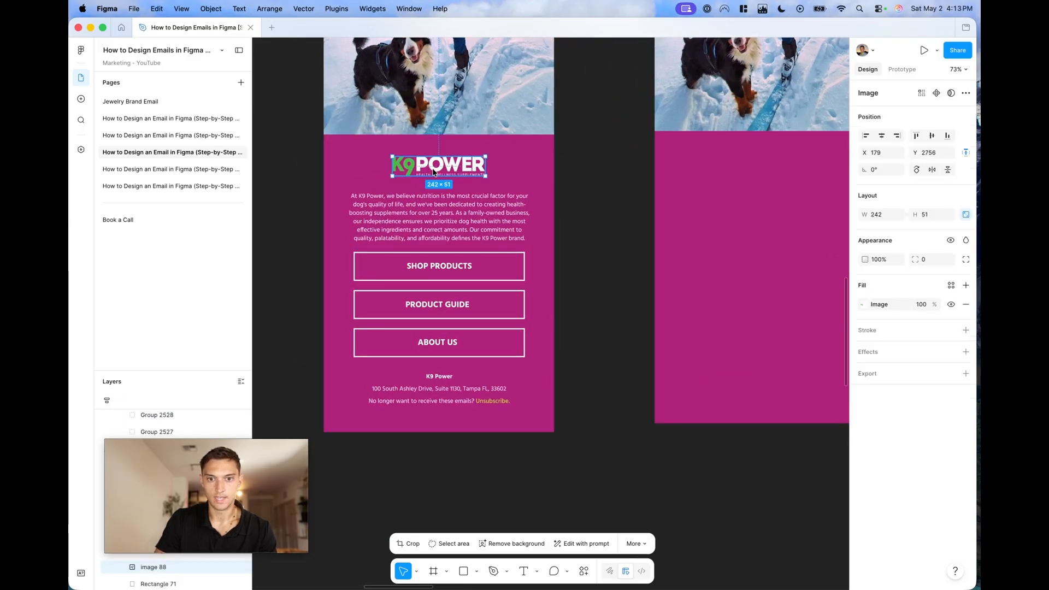
click(483, 208)
double_click(494, 274)
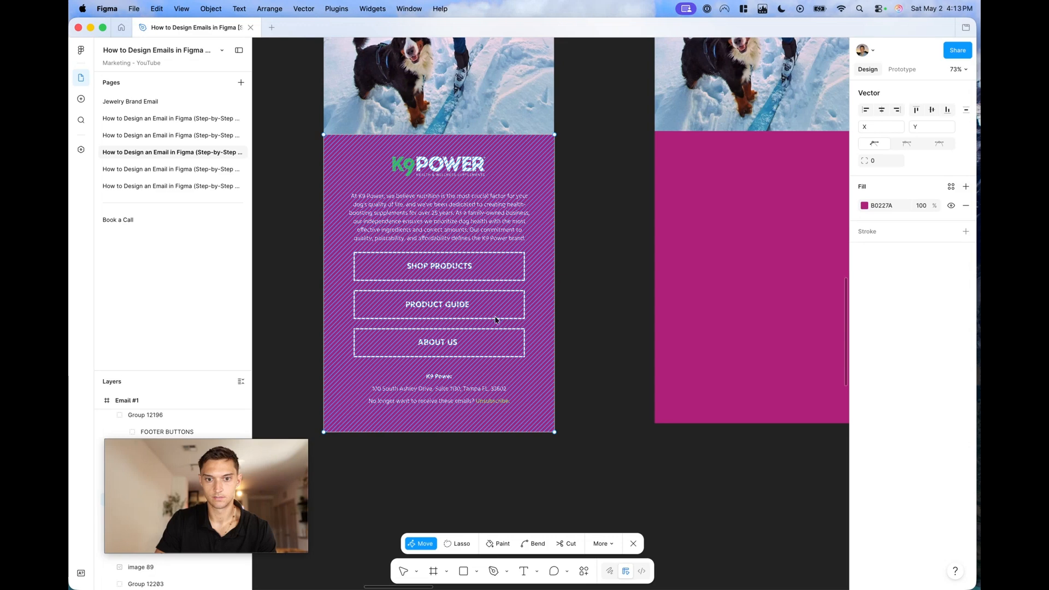
scroll(431, 442, down, 3)
scroll(432, 444, up, 2)
key(super+a)
scroll(478, 218, right, 4)
scroll(478, 218, down, 1)
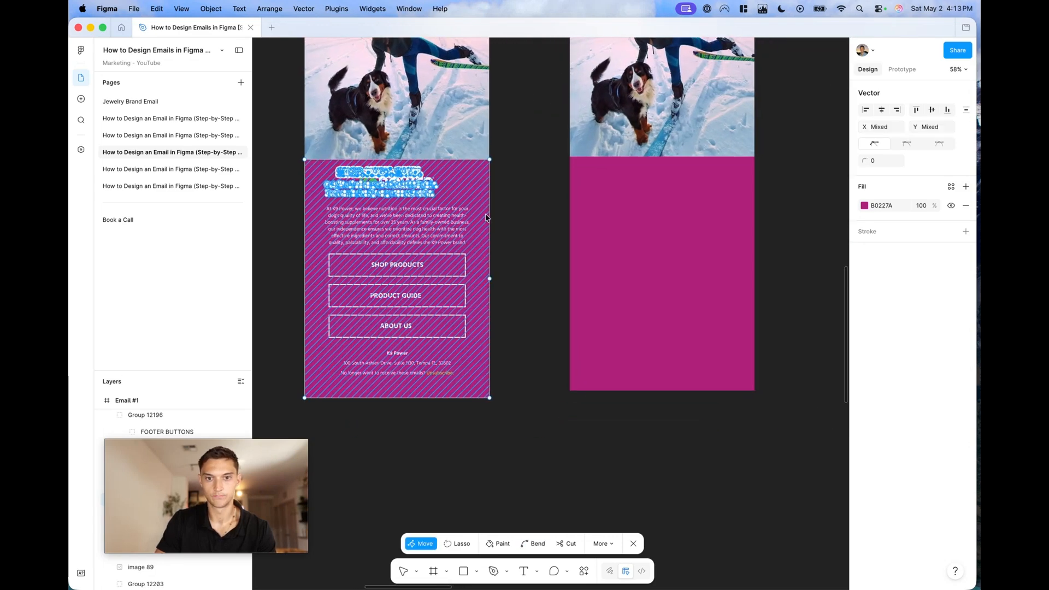
key(Escape)
scroll(546, 302, down, 3)
Duplicate the original email's footer group and place the copy below the new email's photo, replacing the plain magenta rectangle
click(396, 281)
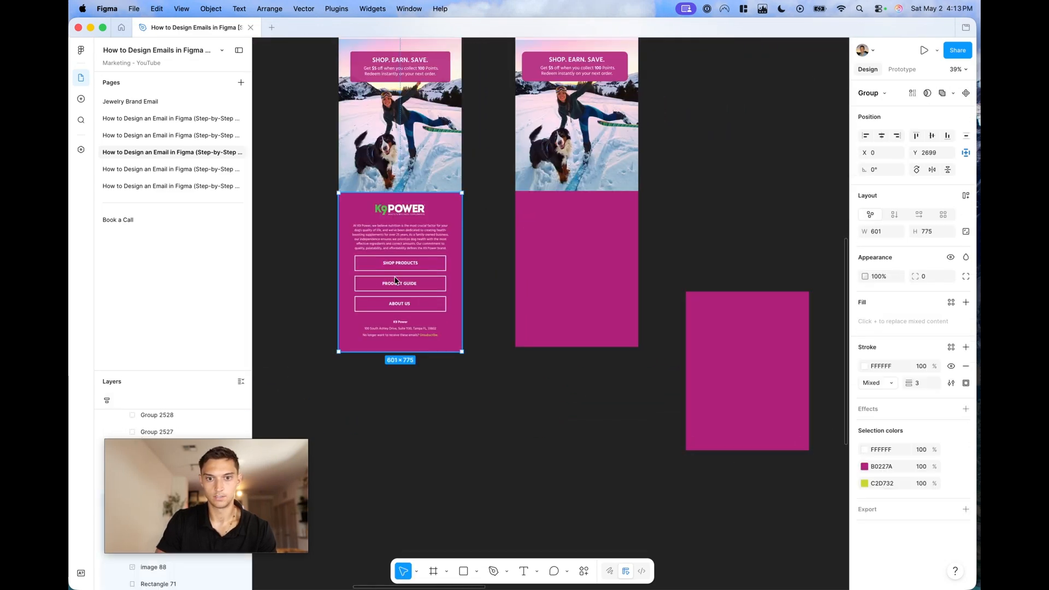
drag(451, 339, 483, 454)
drag(628, 337, 754, 346)
click(568, 260)
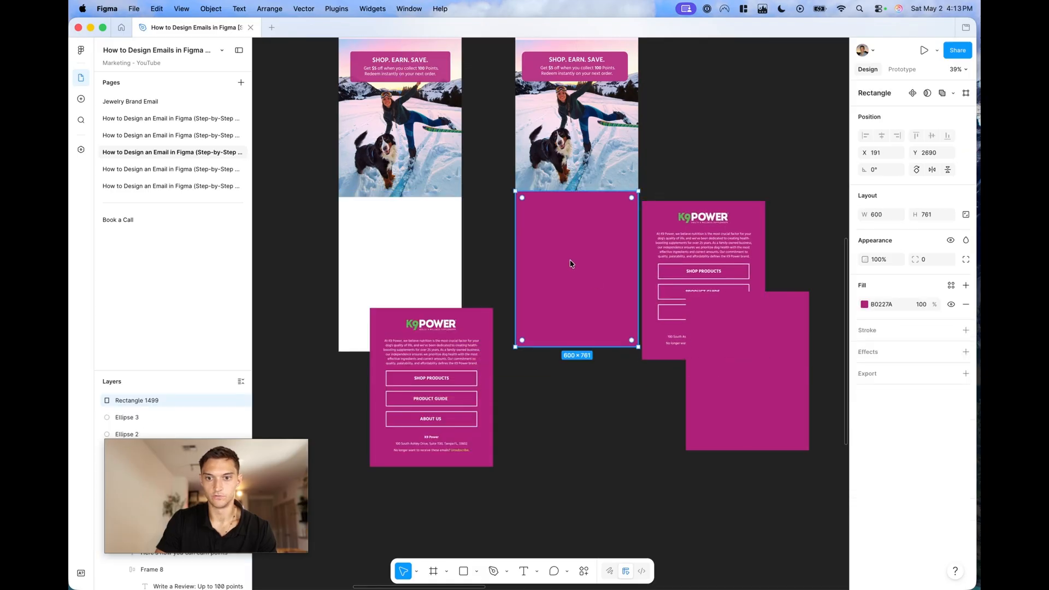
key(Delete)
drag(713, 226, 612, 224)
Move the original footer group back below the original email's photo and delete the stray 601 by 775 magenta rectangle beside the emails
drag(477, 322, 446, 211)
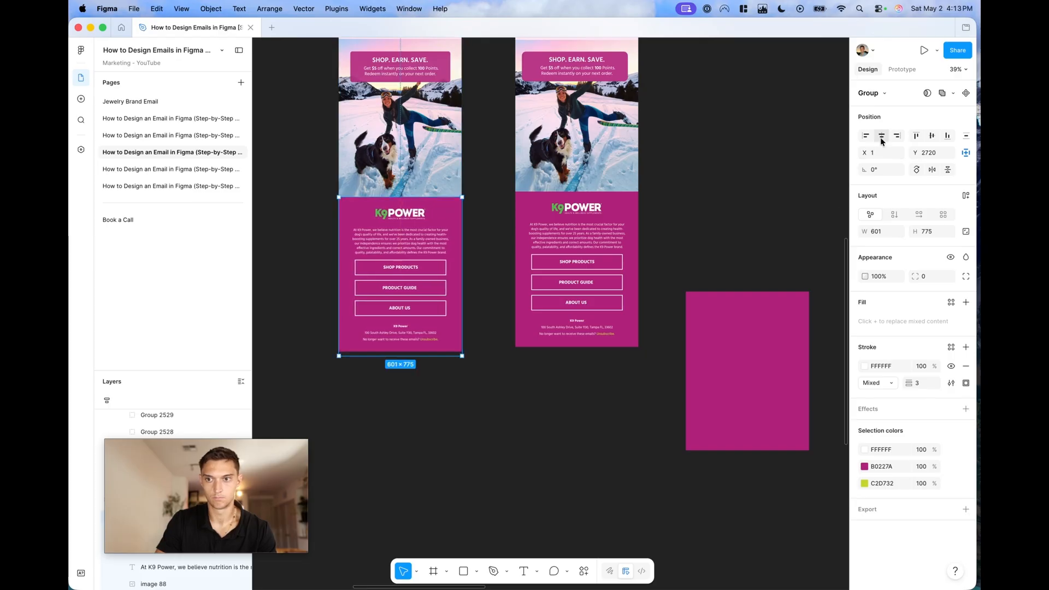
click(761, 129)
scroll(761, 129, down, 2)
click(743, 285)
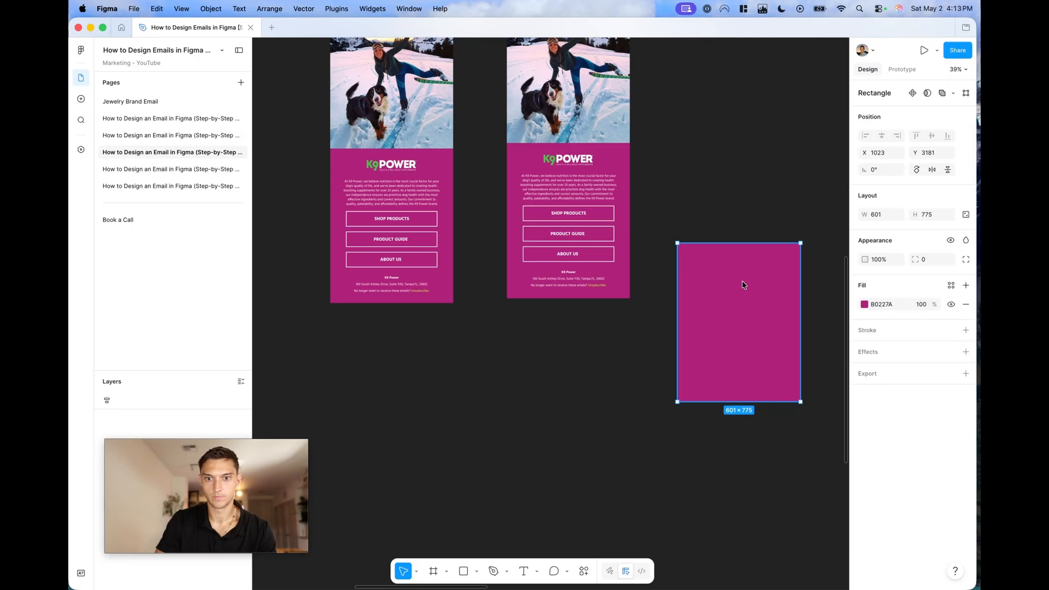
key(Delete)
Compare the rebuilt email with the original from the footer up to the hero section
scroll(572, 264, up, 5)
scroll(571, 265, down, 5)
scroll(573, 269, up, 5)
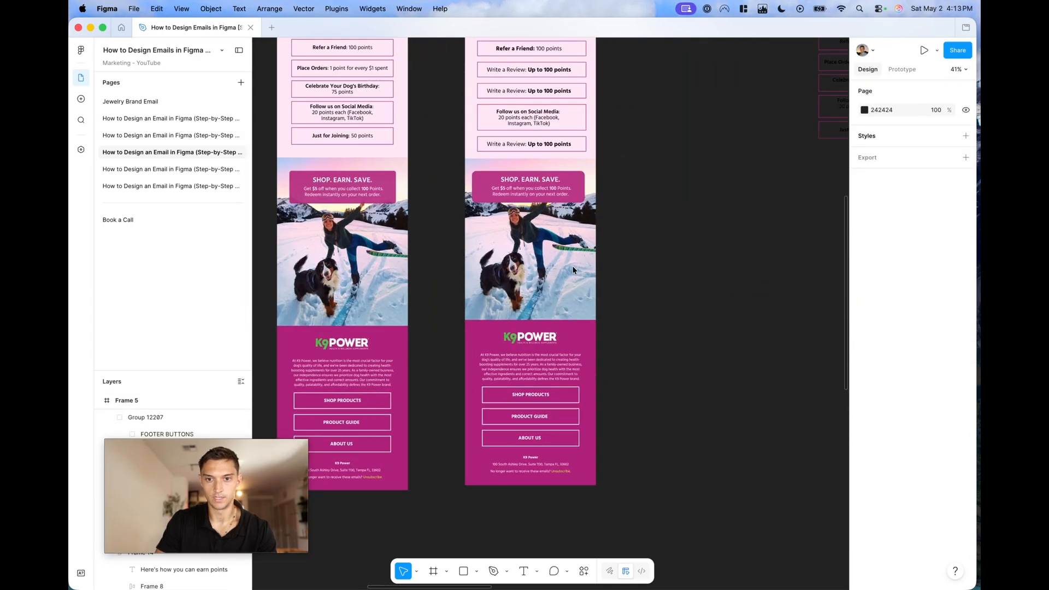
scroll(572, 270, up, 10)
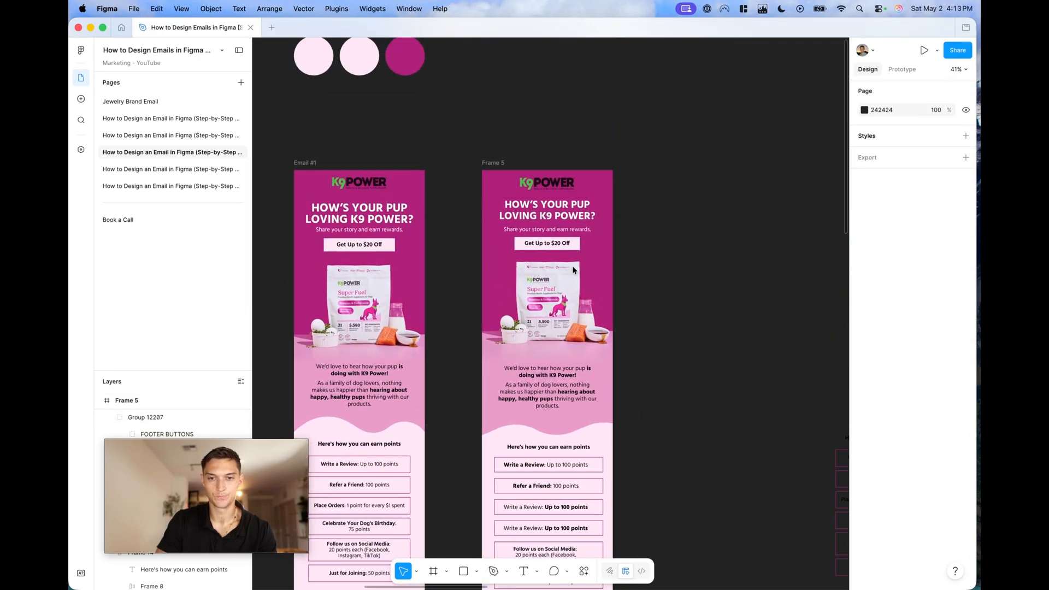
scroll(573, 270, down, 5)
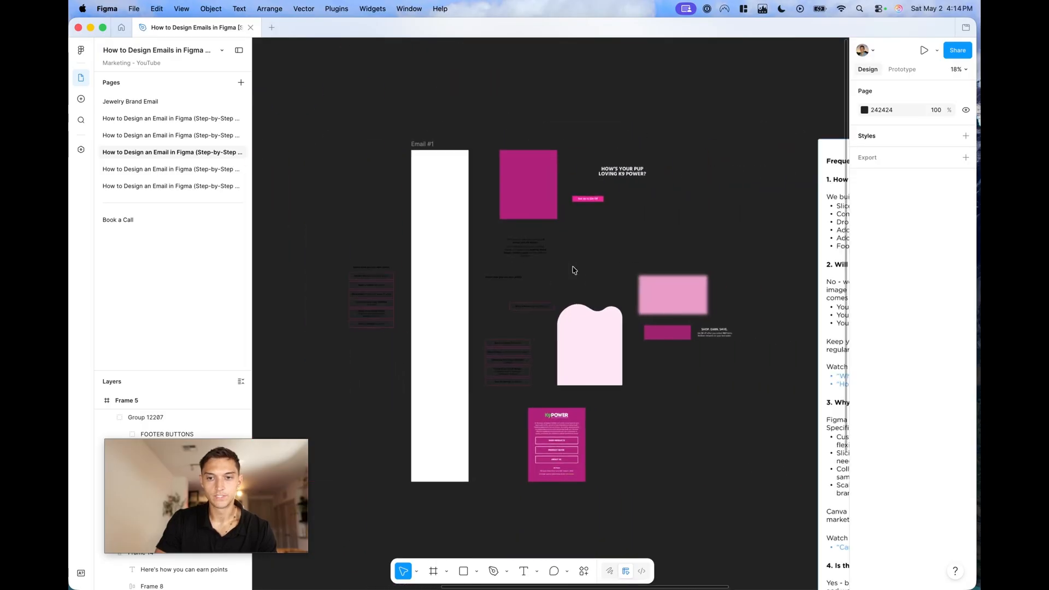
Read the FAQ frame's answer on exporting to Klaviyo, highlighting the line about slicing the design into sections
scroll(573, 270, right, 5)
scroll(573, 270, right, 6)
right_click(573, 270)
click(449, 150)
scroll(459, 104, up, 3)
scroll(459, 104, down, 1)
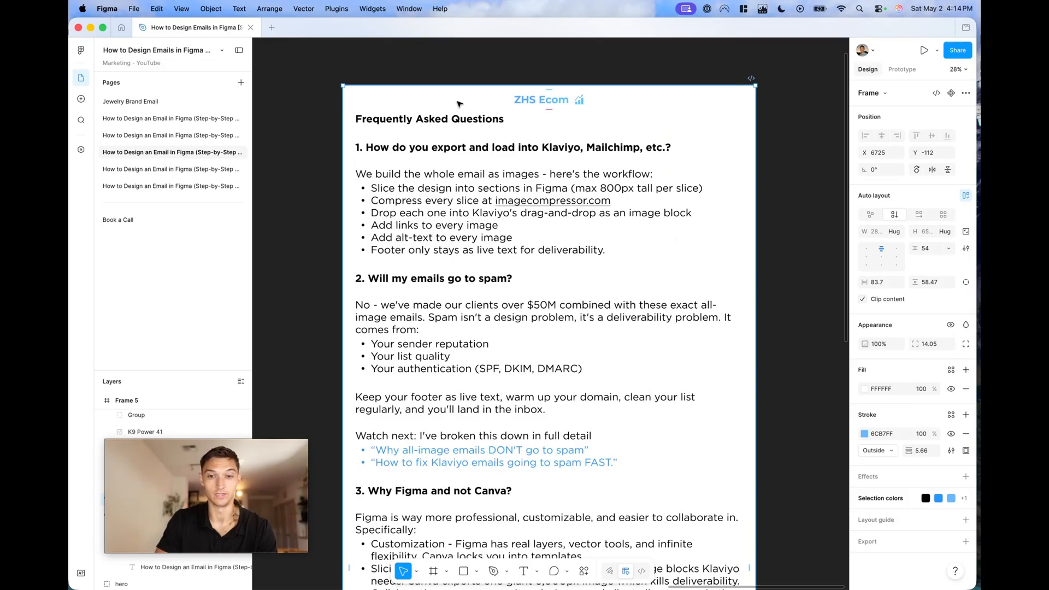
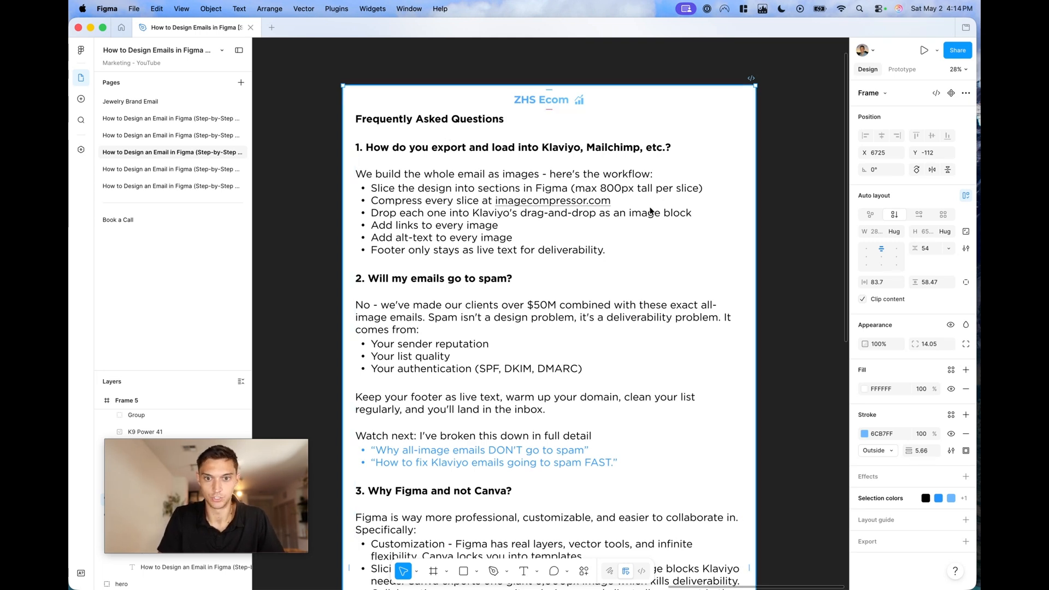
scroll(686, 215, down, 4)
scroll(685, 215, up, 2)
double_click(511, 190)
double_click(511, 190)
triple_click(511, 190)
key(Escape)
Draw an export slice about 497 by 760 on the empty canvas beside the new email's hero
scroll(473, 192, down, 8)
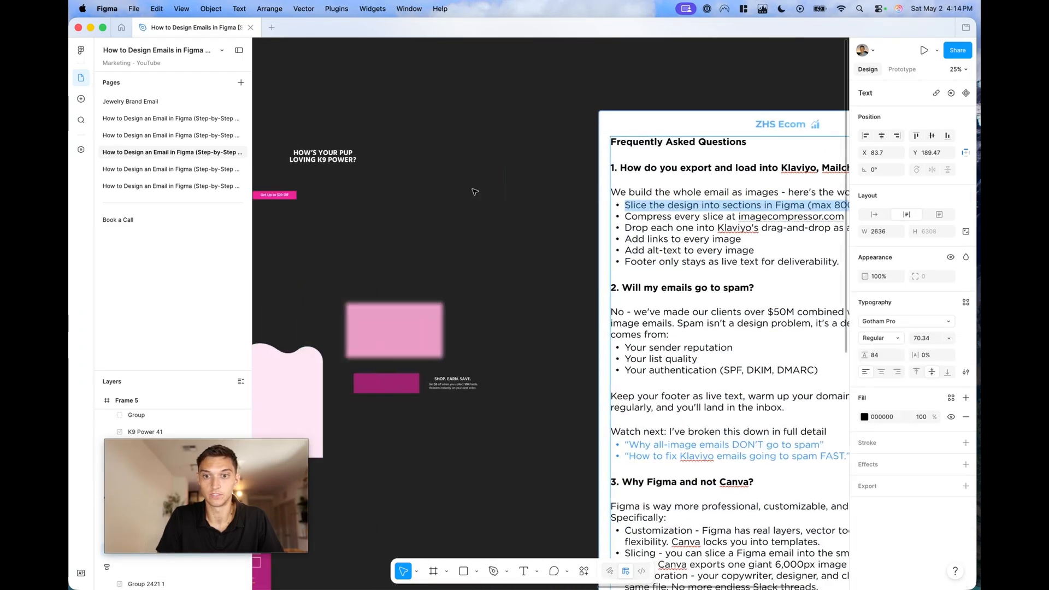
scroll(495, 163, up, 4)
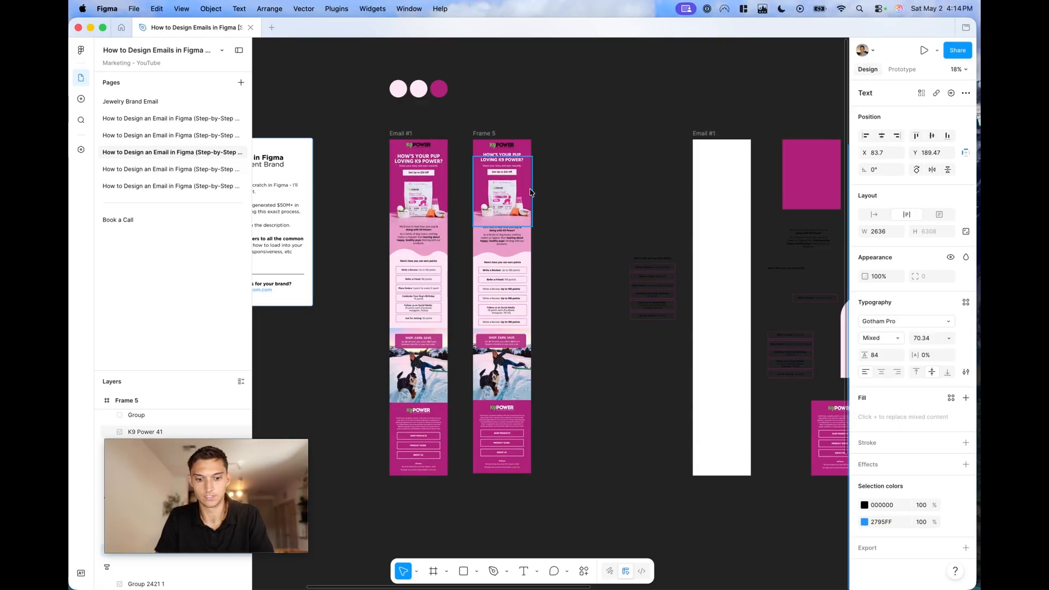
key(s)
mouse_move(548, 145)
mouse_down()
mouse_move(599, 219)
mouse_move(518, 198)
mouse_move(591, 198)
mouse_up()
Review the new email's sections for slicing and lock its frame
scroll(591, 198, up, 6)
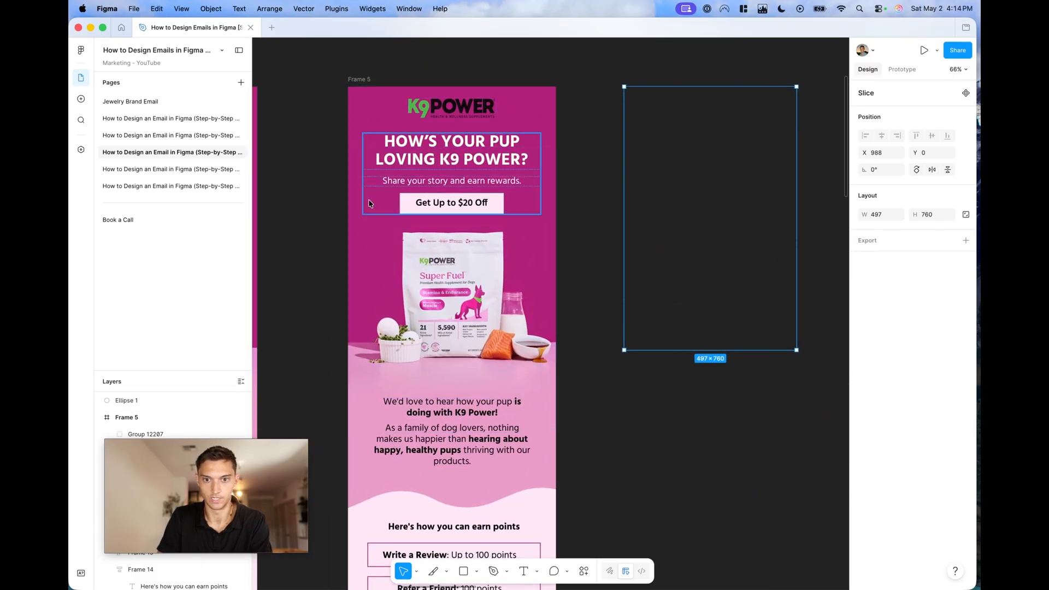
scroll(462, 217, down, 5)
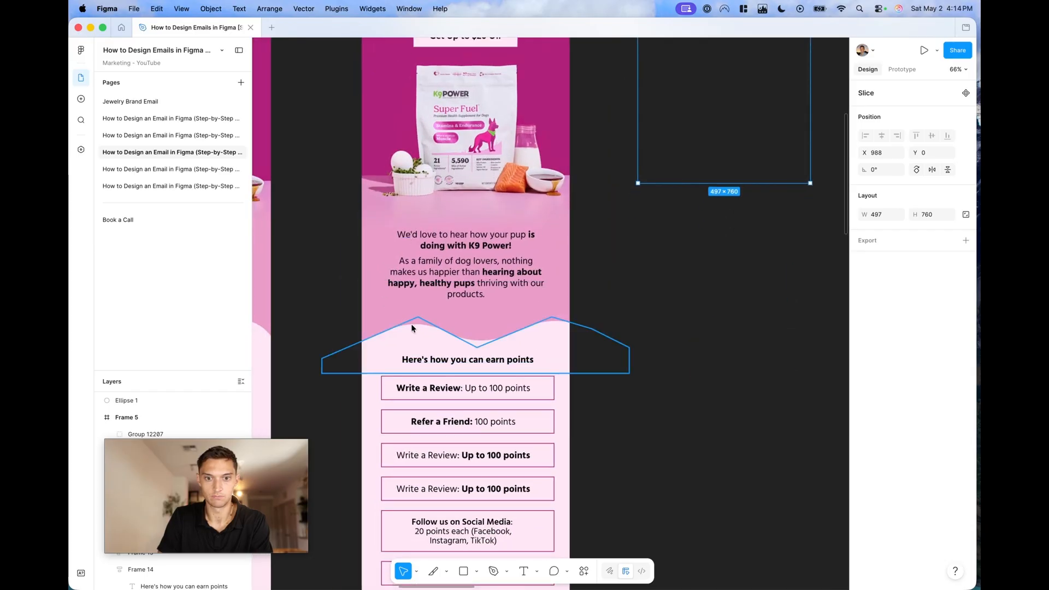
scroll(504, 257, down, 6)
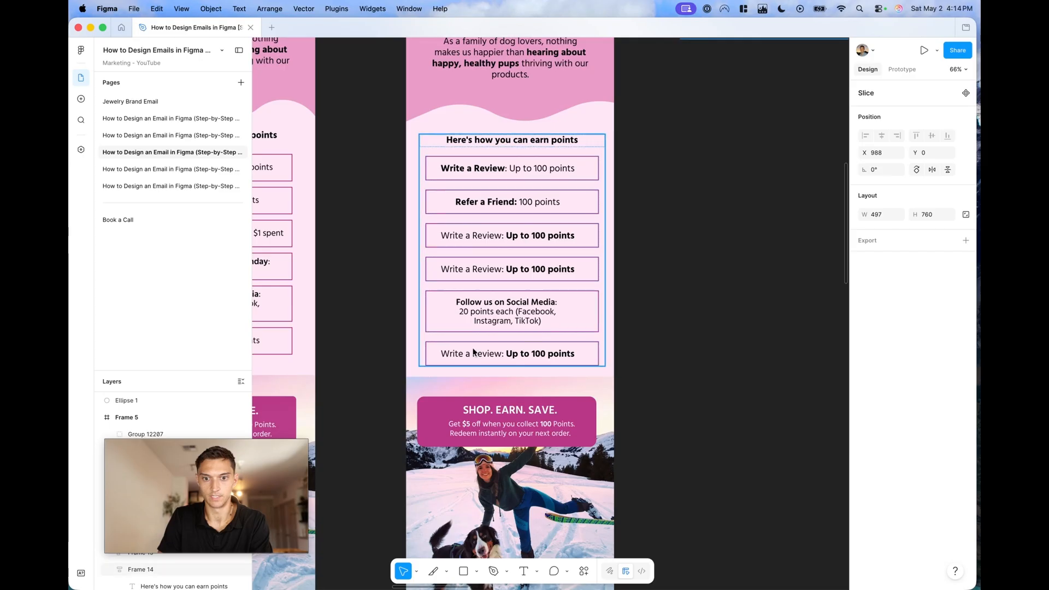
scroll(544, 315, down, 5)
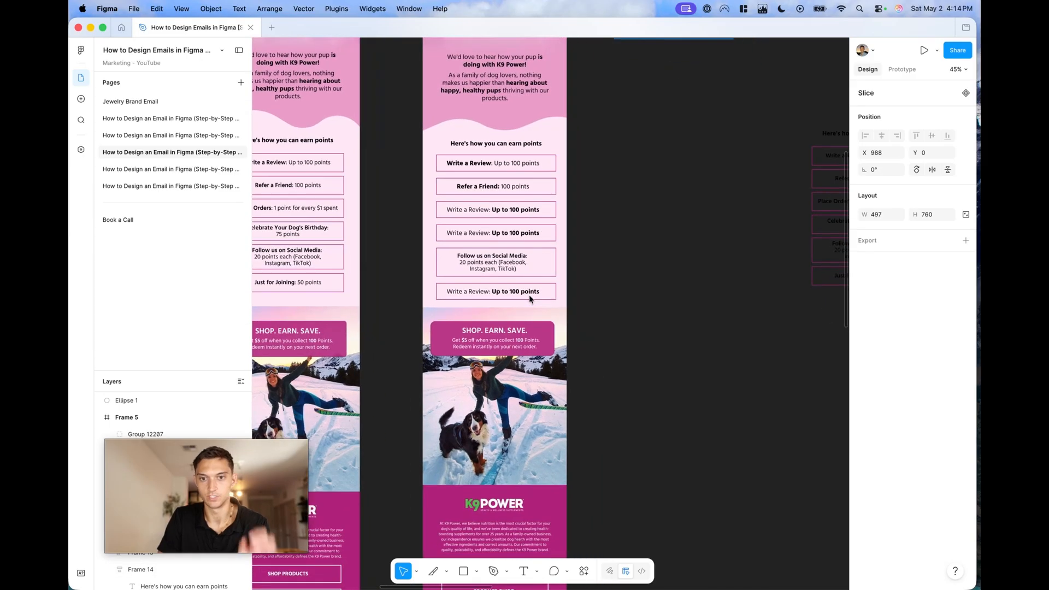
scroll(529, 299, up, 5)
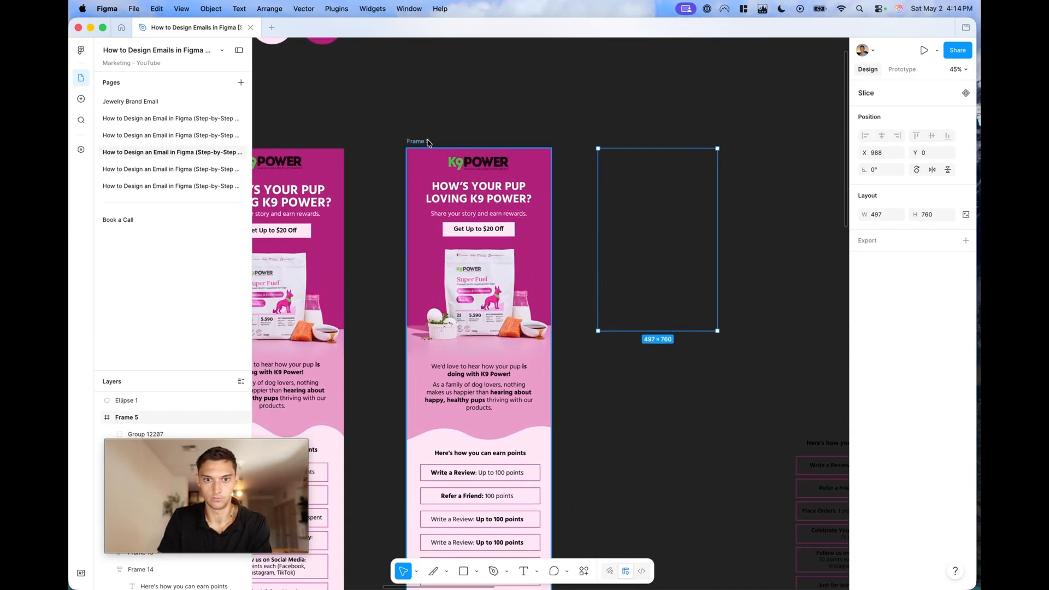
click(428, 143)
right_click(428, 143)
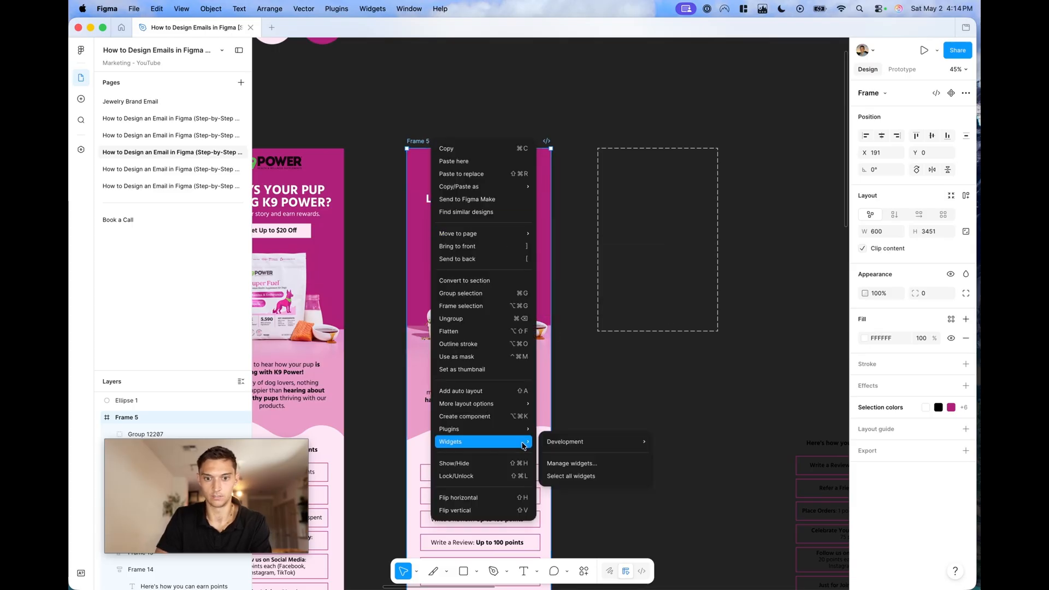
click(459, 333)
Move the slice onto the new email's upper corner and resize it to 600 wide, ending just below the product photo
click(665, 289)
drag(664, 289, 473, 292)
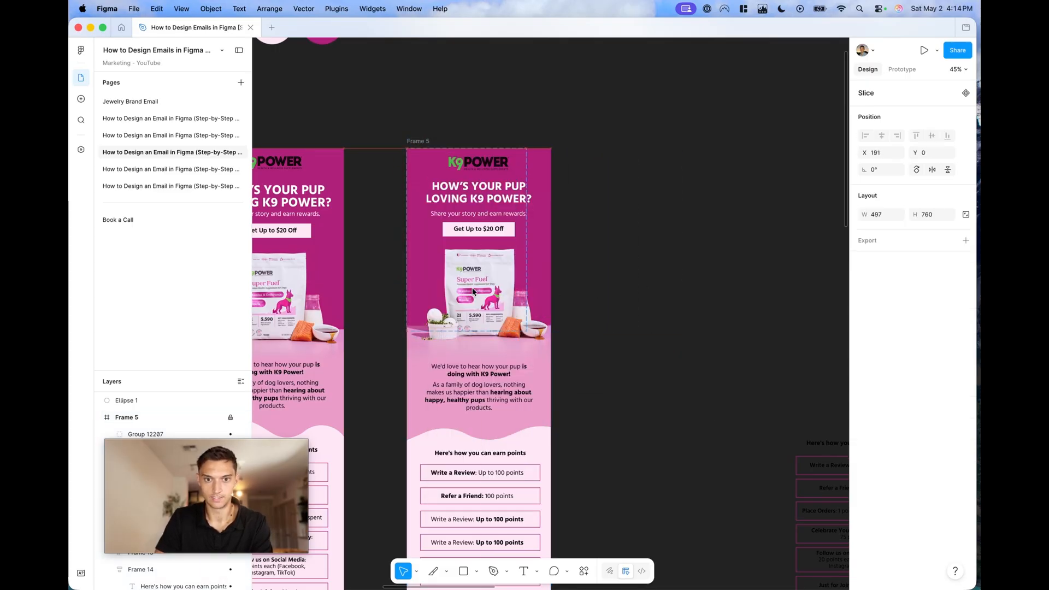
drag(527, 333, 551, 351)
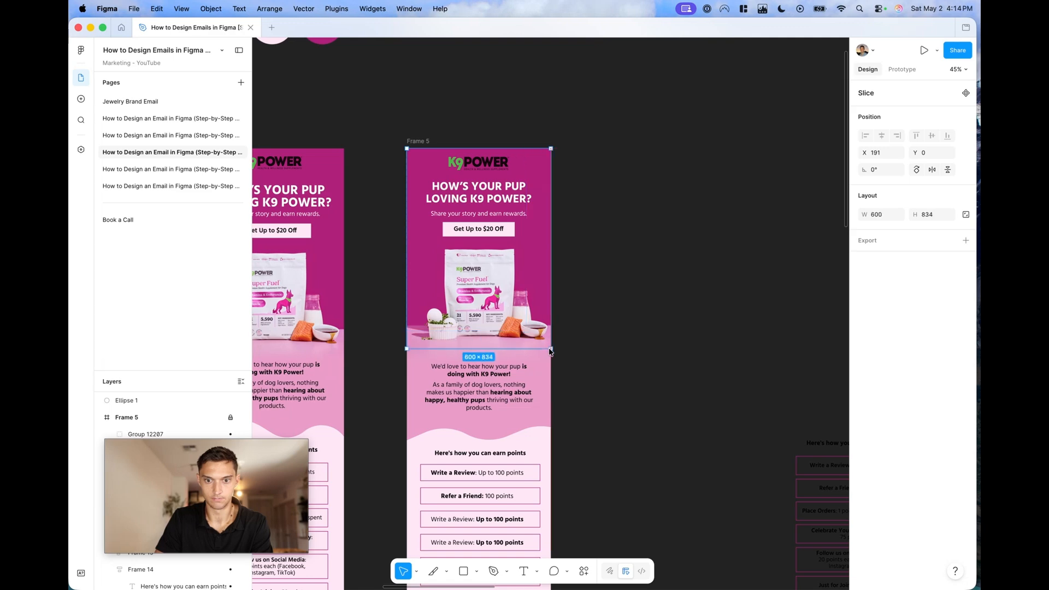
click(584, 306)
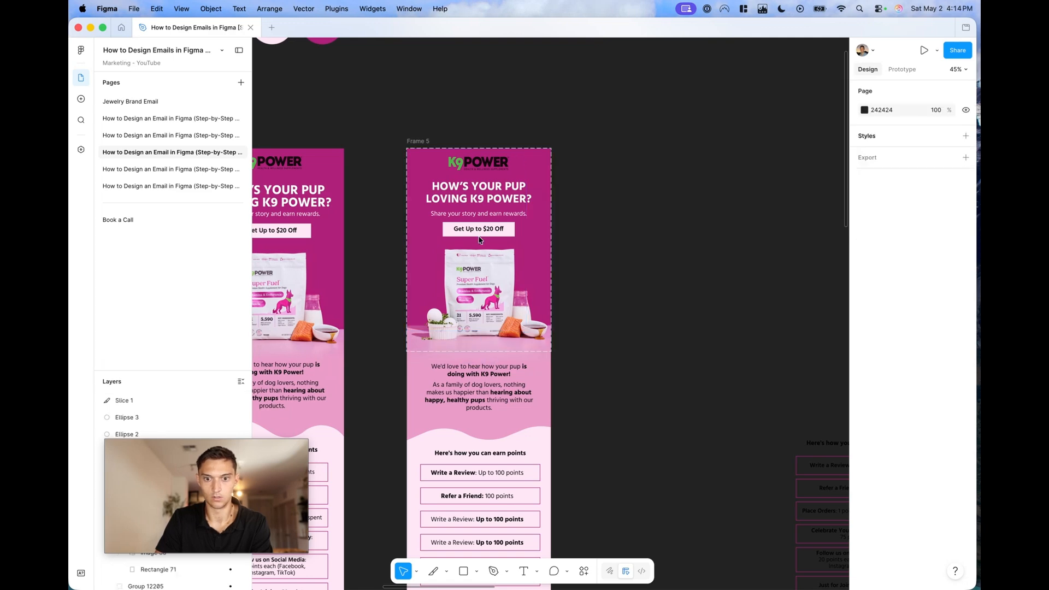
Read the remaining FAQ export steps, highlighting the lines on compressing, image blocks, links, alt-text and the live-text footer
scroll(479, 238, up, 5)
scroll(479, 238, down, 6)
scroll(479, 238, right, 7)
scroll(479, 241, down, 5)
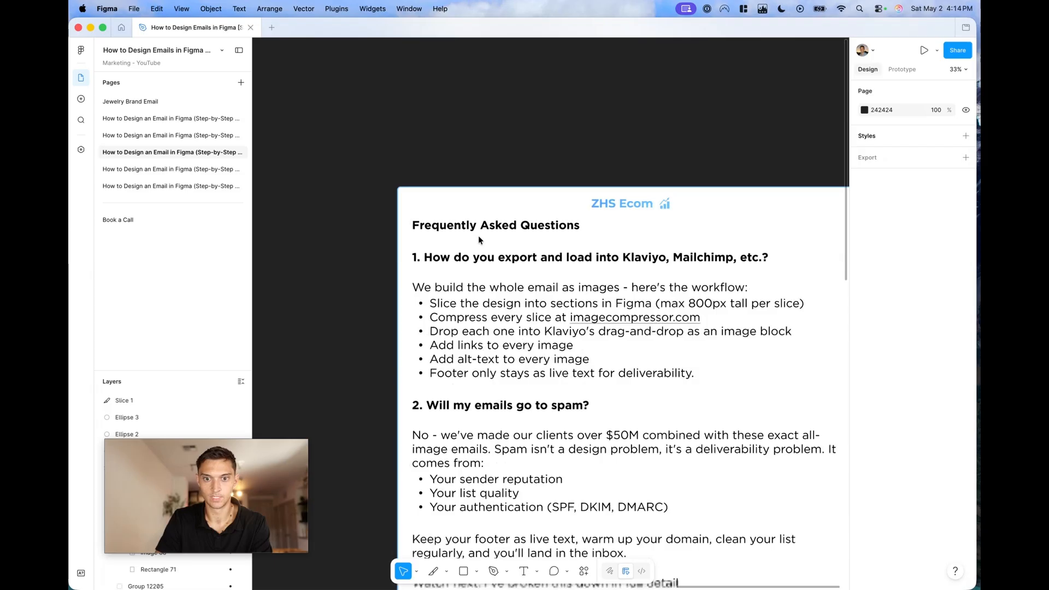
click(406, 255)
double_click(406, 255)
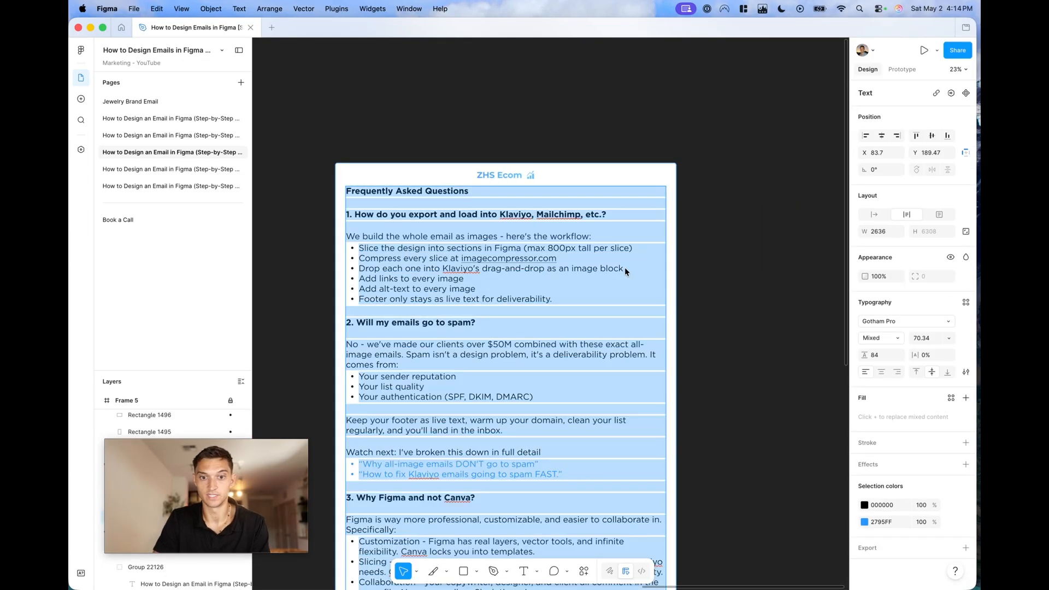
triple_click(621, 256)
click(643, 268)
triple_click(644, 272)
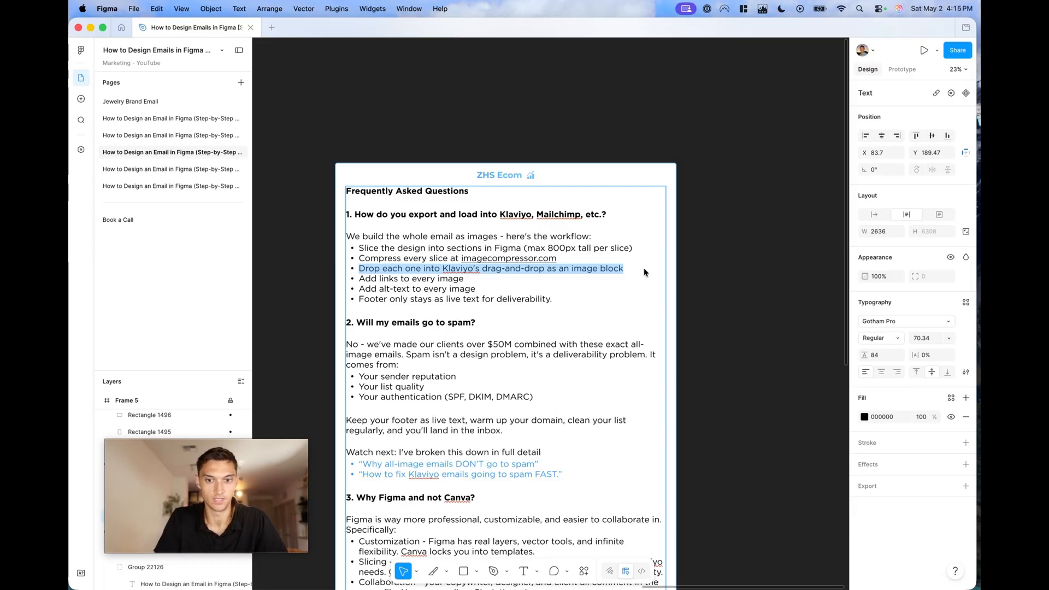
triple_click(638, 278)
triple_click(637, 291)
triple_click(638, 299)
Examine the footer text and buttons in both emails, including how they sit below the photo
scroll(637, 300, left, 12)
scroll(637, 300, up, 5)
scroll(655, 360, up, 8)
scroll(658, 360, down, 4)
scroll(656, 360, up, 5)
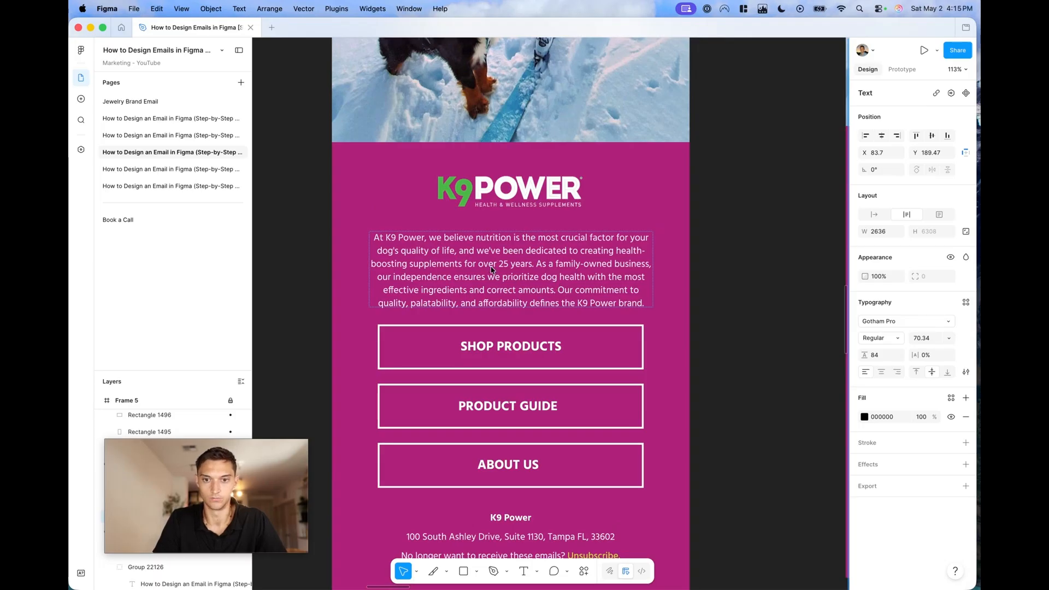
scroll(493, 270, down, 6)
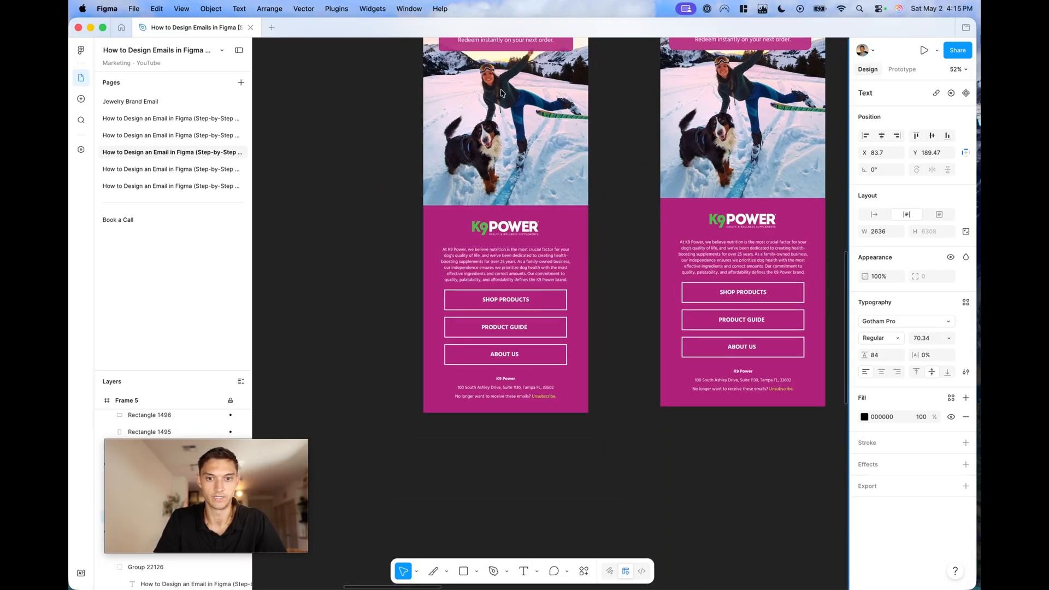
scroll(503, 92, up, 5)
scroll(515, 492, down, 3)
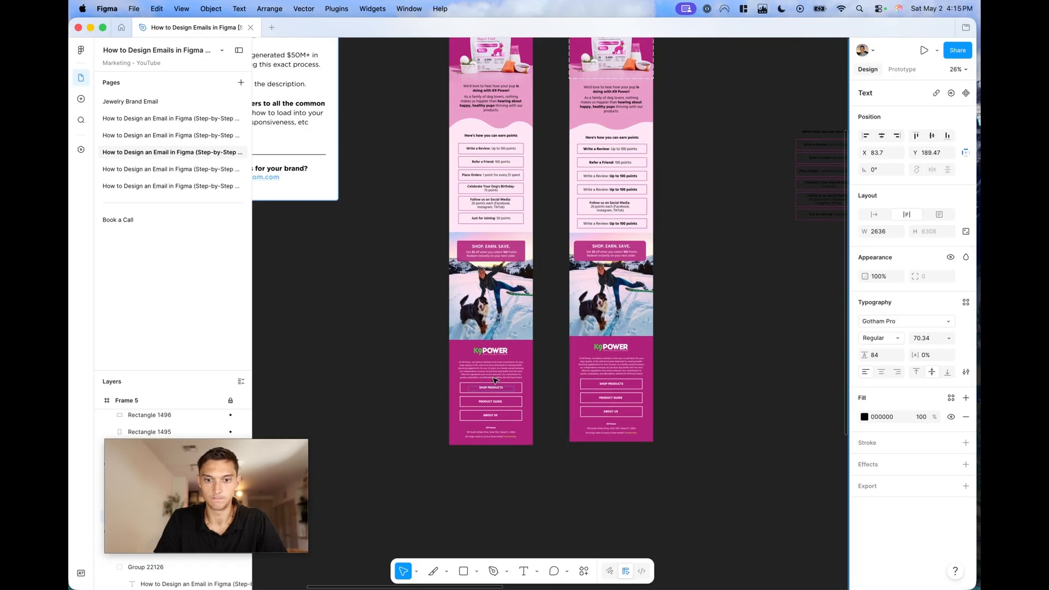
Read the FAQ answer on emails going to spam, highlighting the list quality, authentication and live-text footer lines and the suggested video titles
scroll(493, 377, up, 5)
scroll(489, 370, down, 8)
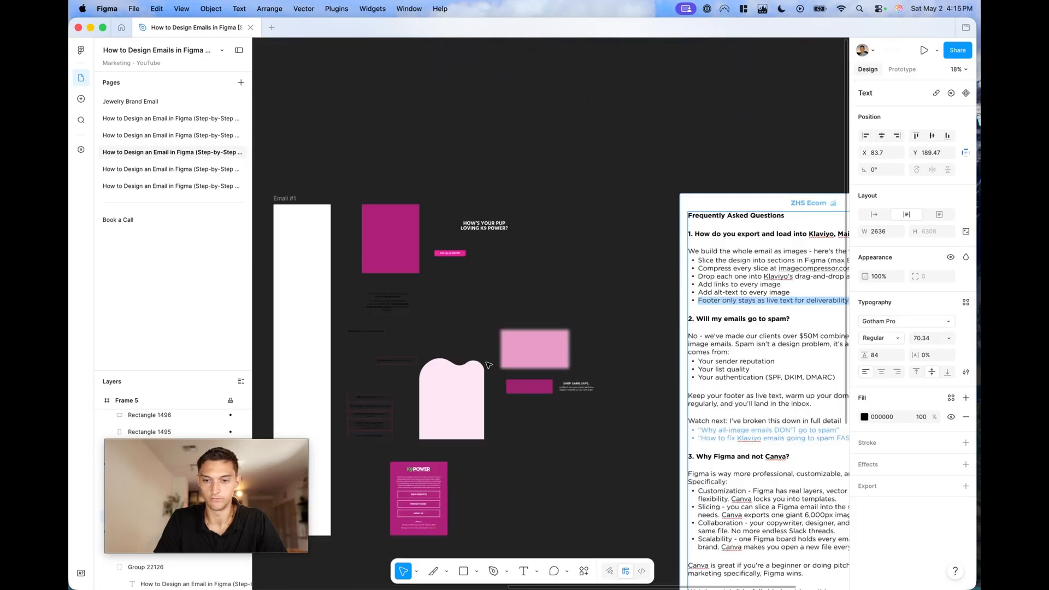
scroll(486, 363, up, 3)
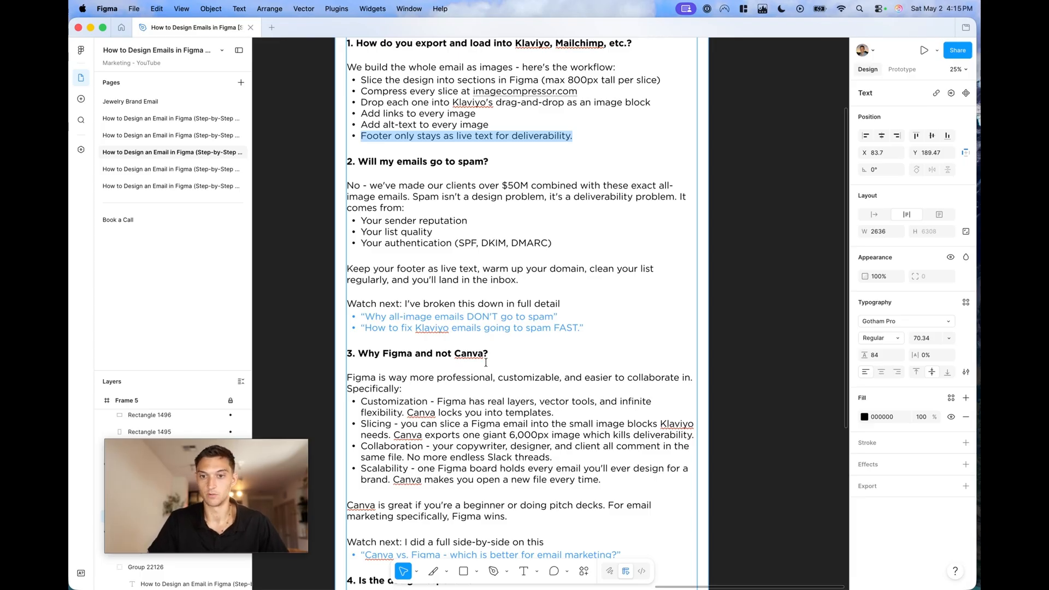
drag(361, 220, 553, 244)
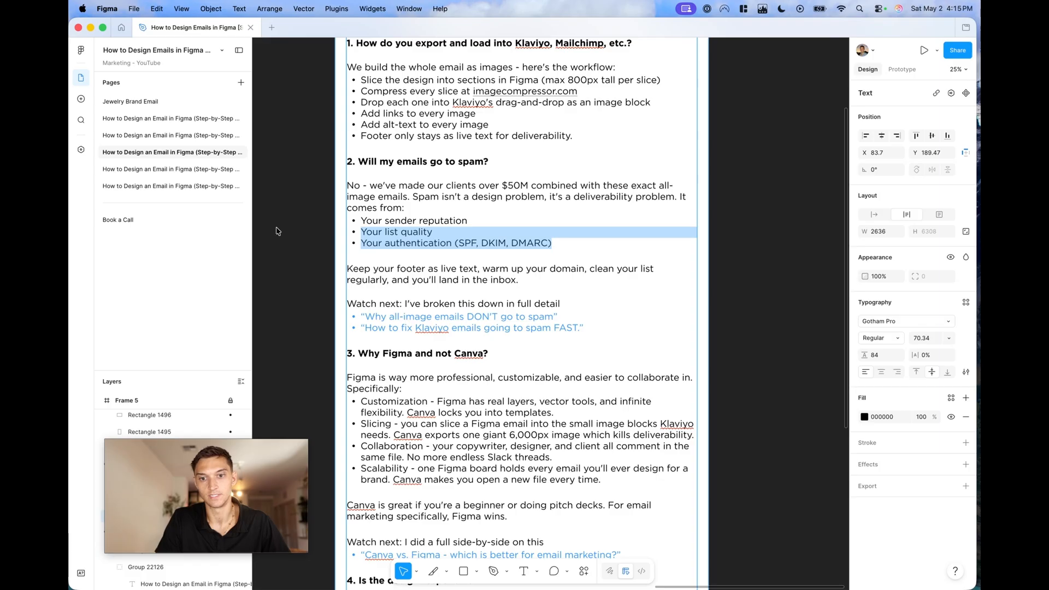
scroll(394, 247, left, 3)
drag(407, 269, 579, 288)
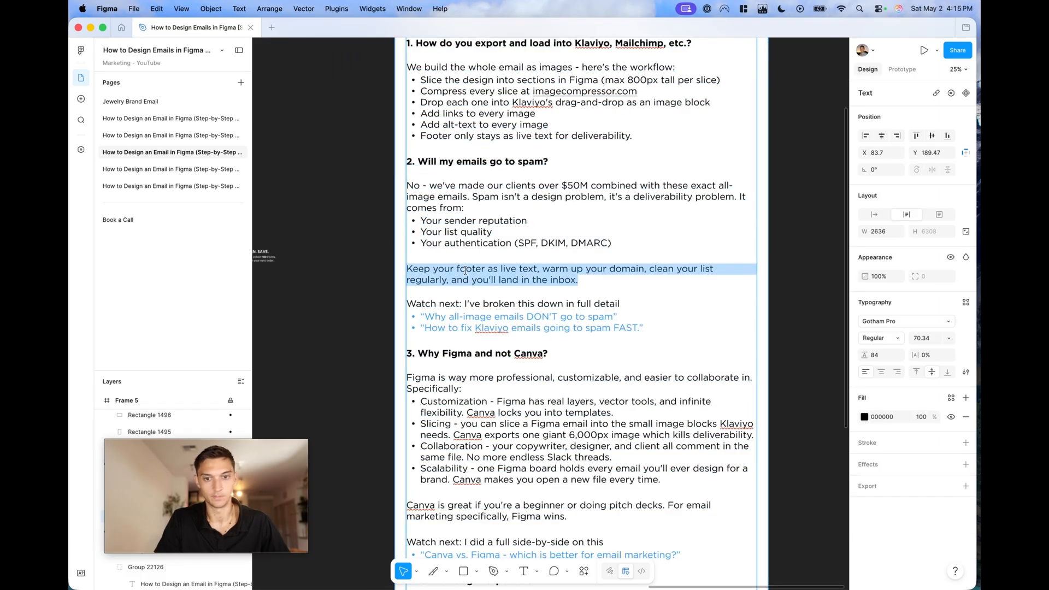
scroll(579, 288, down, 2)
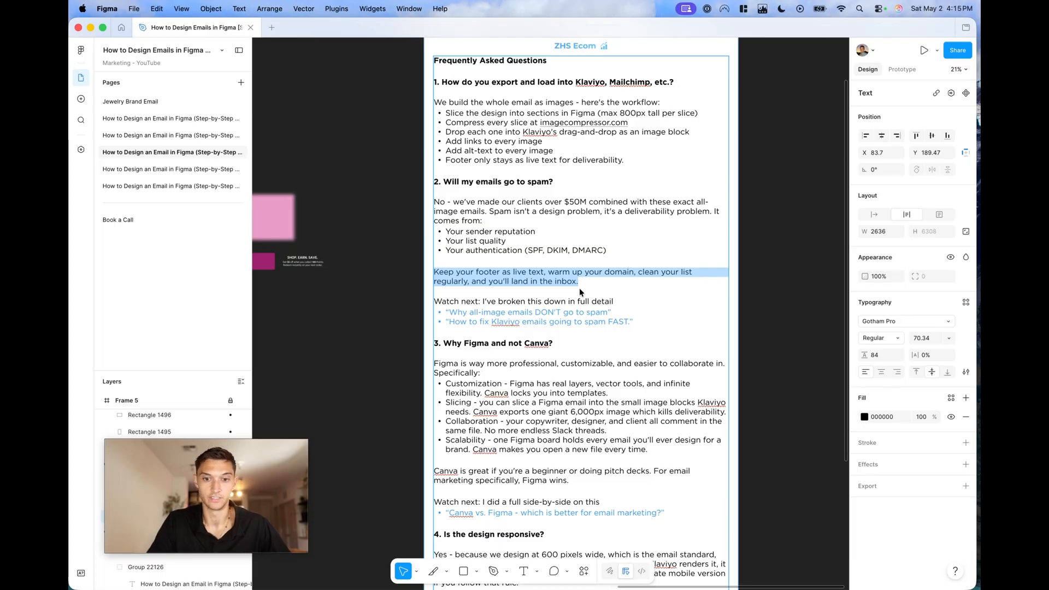
drag(634, 321, 354, 304)
Exit text editing in the FAQ, clear the selection and read the answer on why to use Figma instead of Canva
scroll(620, 328, down, 5)
right_click(620, 328)
key(Escape)
key(Escape)
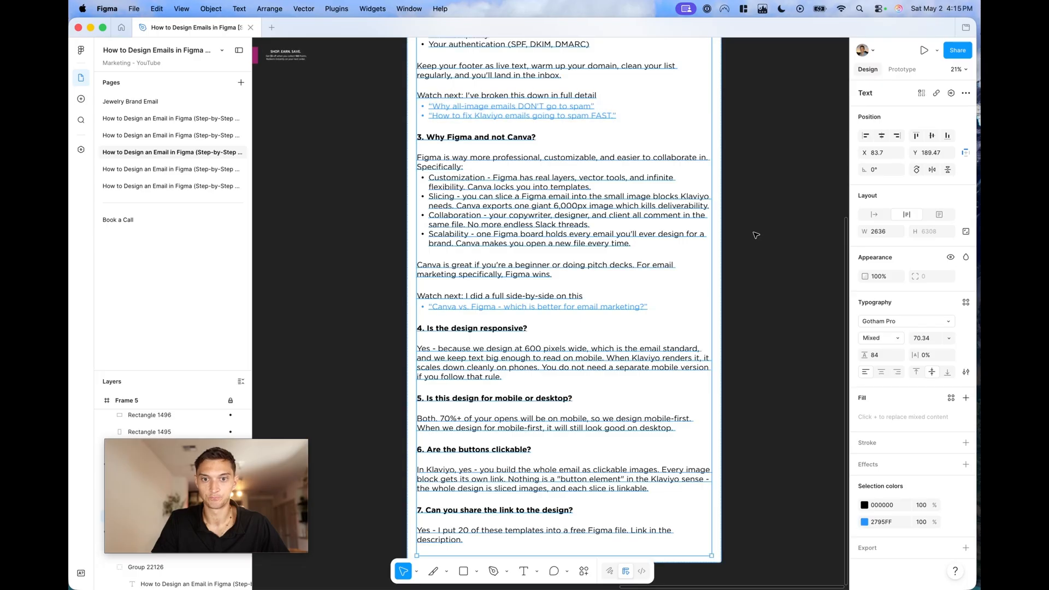
click(756, 235)
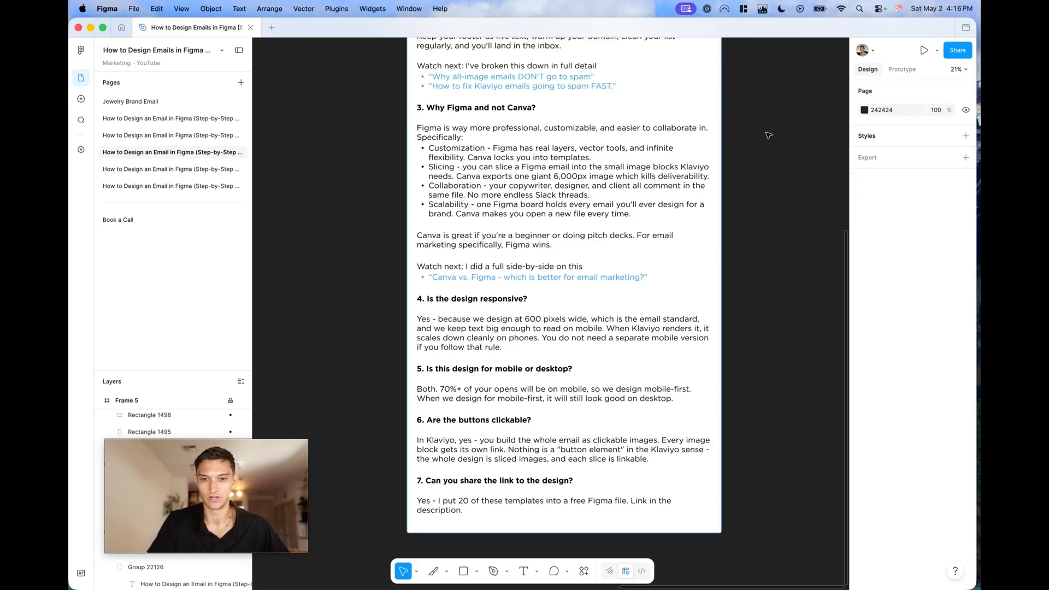
Move the blank white Email #1 frame slightly toward the finished emails, to X 2353 and Y 0
scroll(765, 134, down, 5)
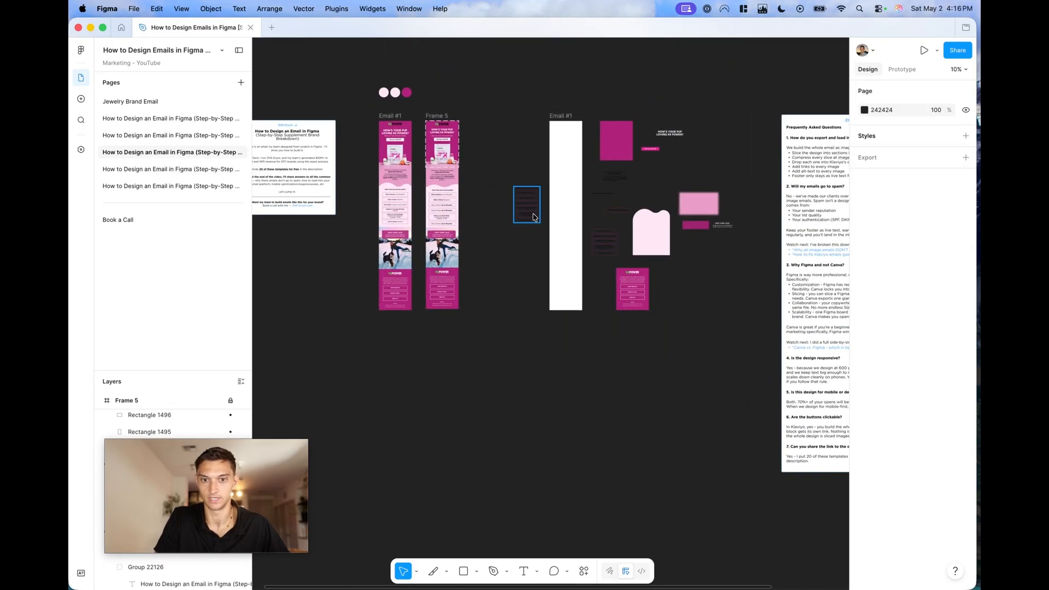
scroll(542, 219, up, 3)
scroll(543, 220, left, 5)
scroll(541, 218, up, 3)
scroll(546, 191, right, 2)
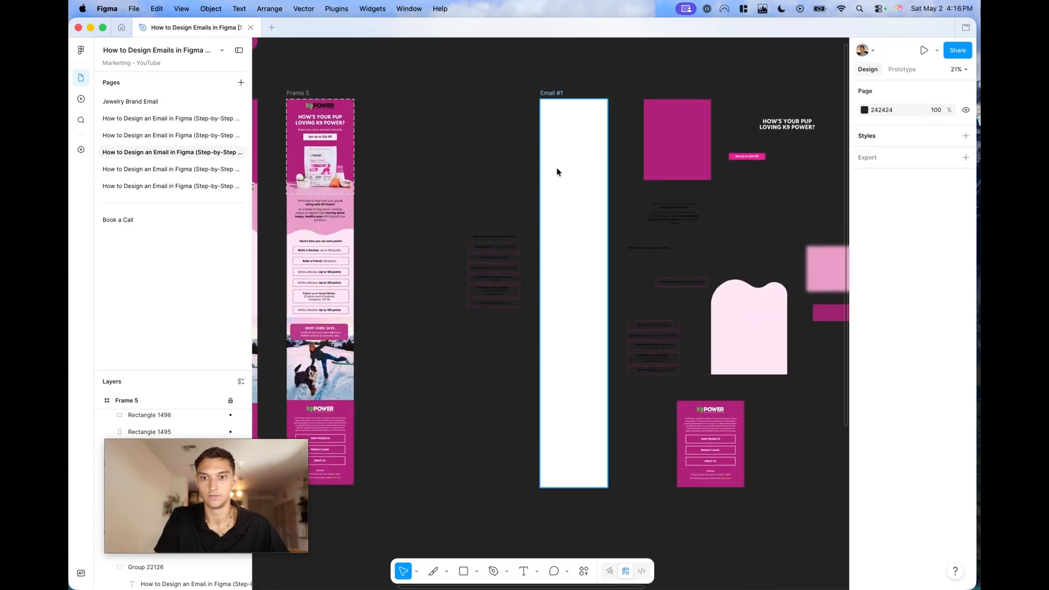
click(569, 106)
drag(569, 105, 538, 94)
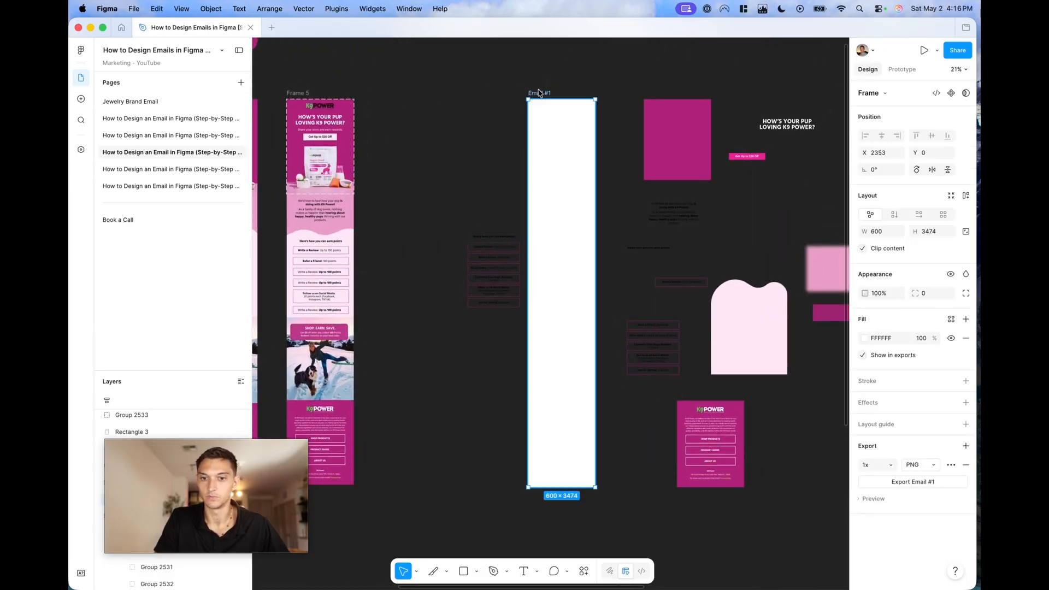
Read the remaining FAQ answers on responsive design, mobile versus desktop, clickable buttons and sharing the design link
scroll(538, 93, down, 5)
scroll(538, 90, right, 5)
scroll(648, 210, down, 3)
scroll(657, 230, up, 5)
scroll(657, 231, up, 2)
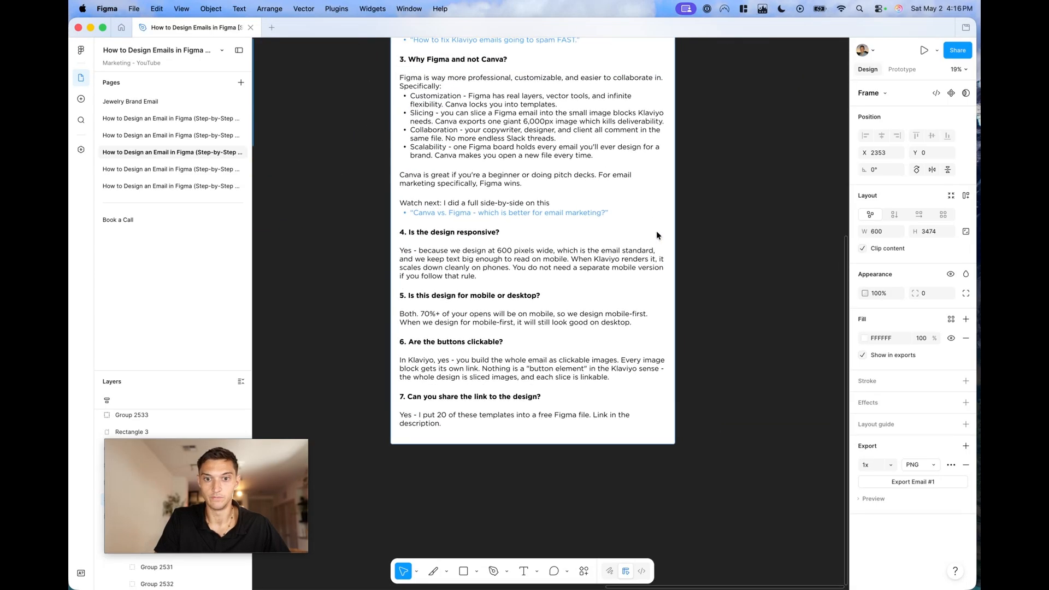
scroll(656, 231, down, 2)
scroll(745, 246, up, 4)
scroll(739, 163, down, 6)
scroll(739, 148, left, 1)
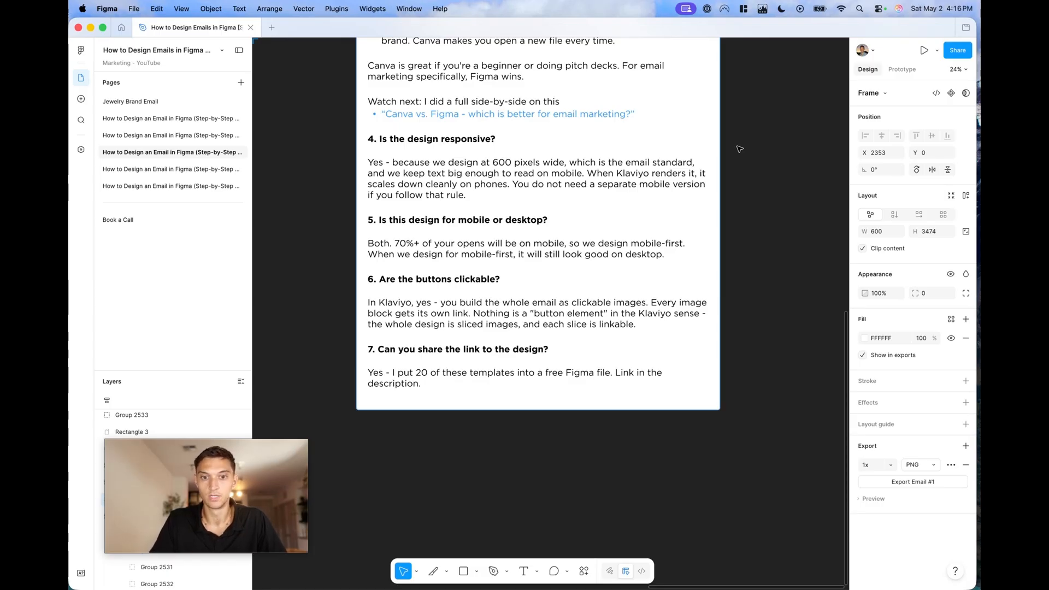
scroll(753, 254, down, 2)
click(752, 252)
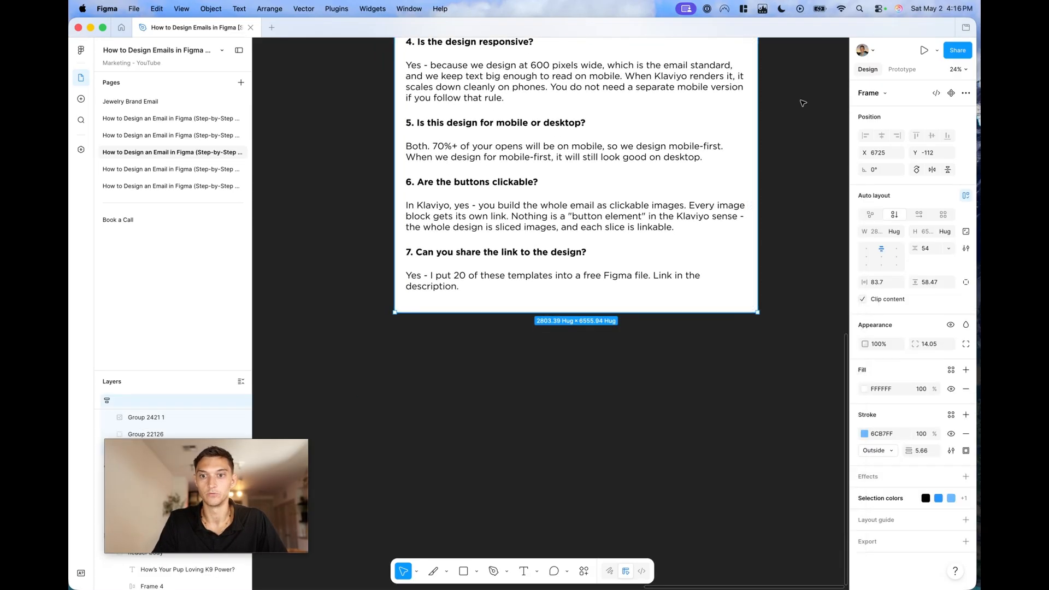
scroll(803, 102, down, 1)
scroll(803, 103, up, 3)
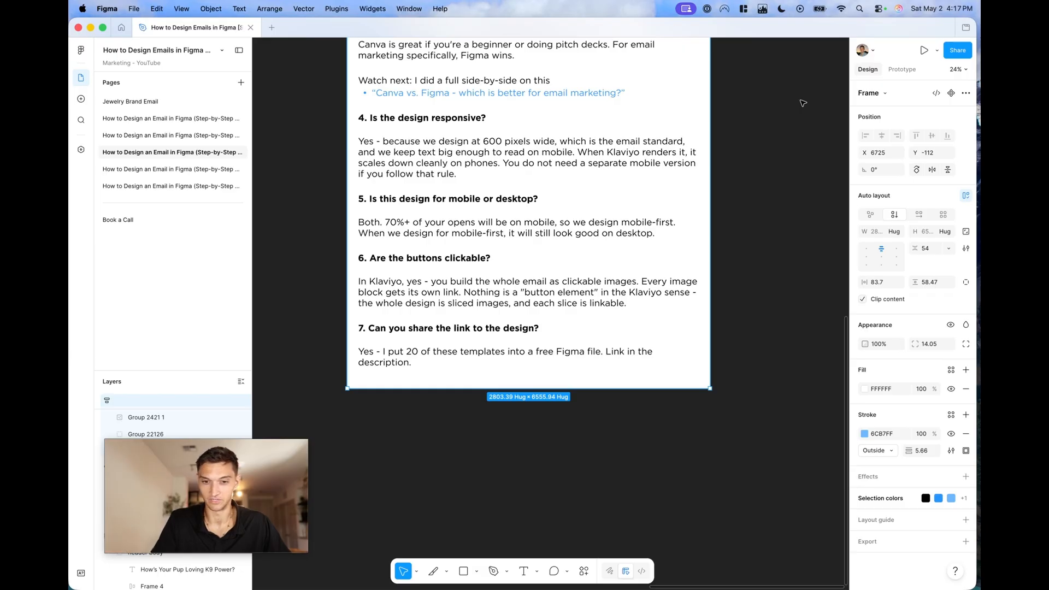
Open the Book a Call page and look through its row of example brand emails and the ZHS Ecom booking banner
scroll(771, 123, down, 10)
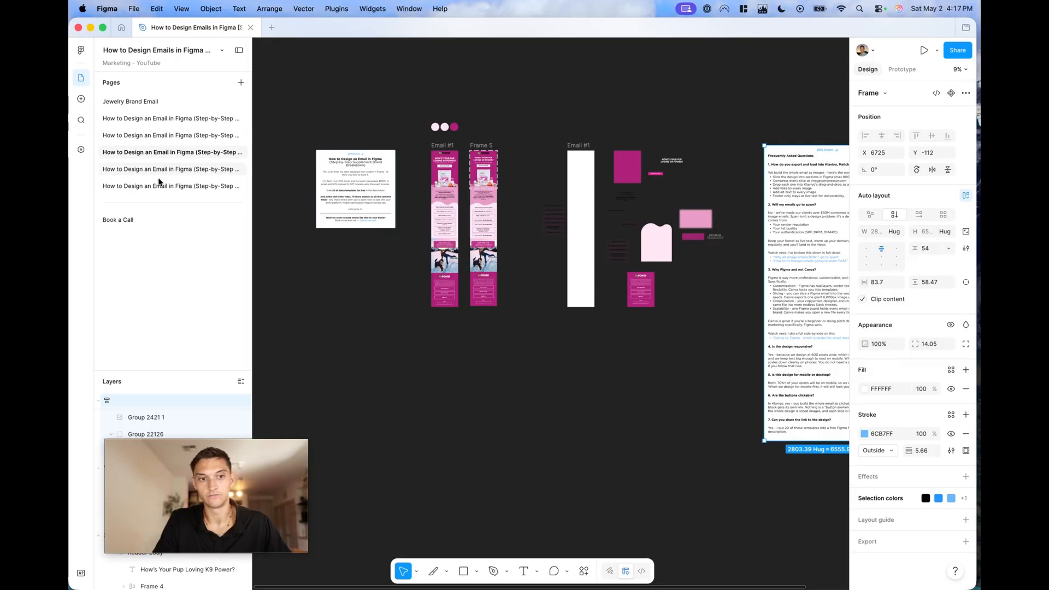
click(146, 218)
scroll(394, 326, down, 3)
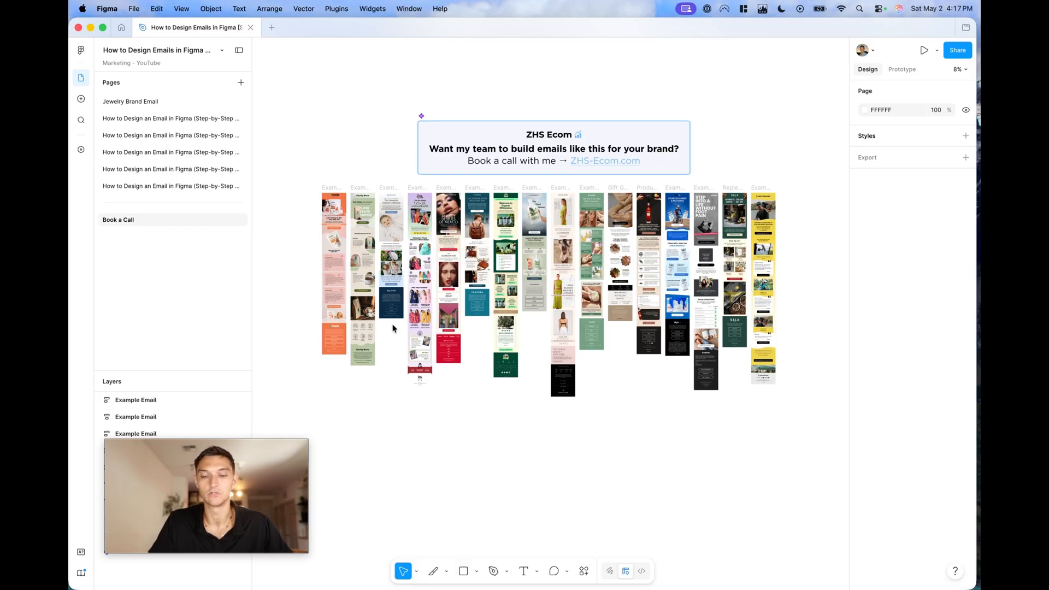
scroll(306, 267, up, 5)
scroll(306, 268, down, 2)
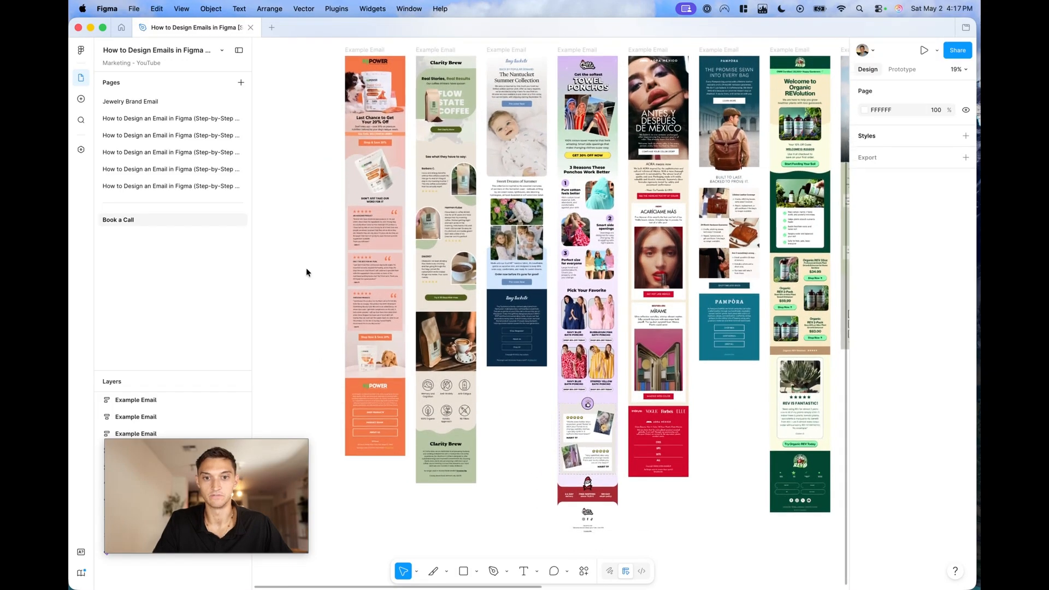
scroll(306, 272, right, 10)
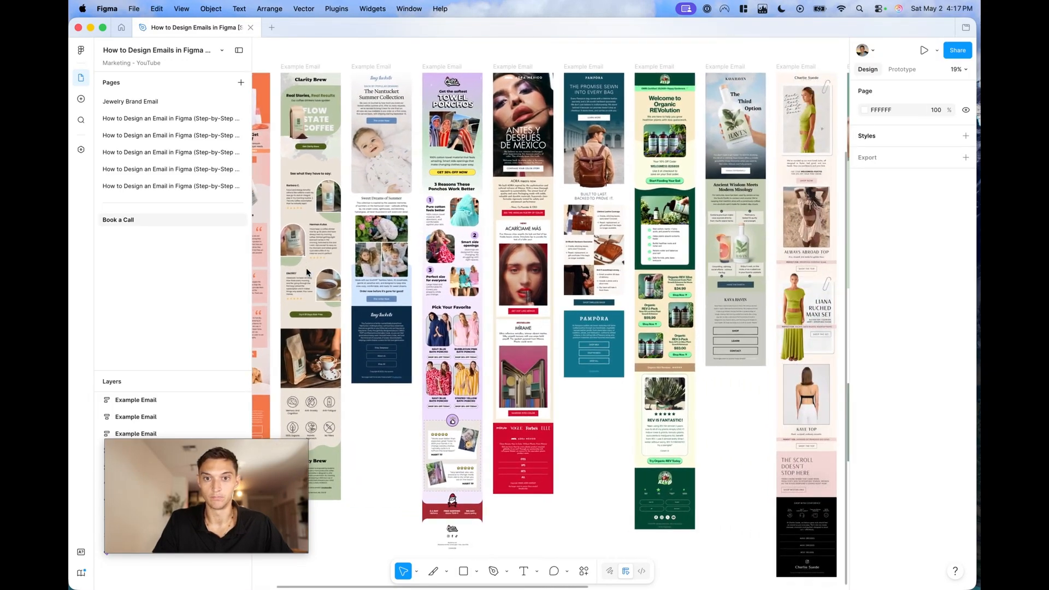
scroll(307, 271, right, 15)
scroll(307, 272, up, 3)
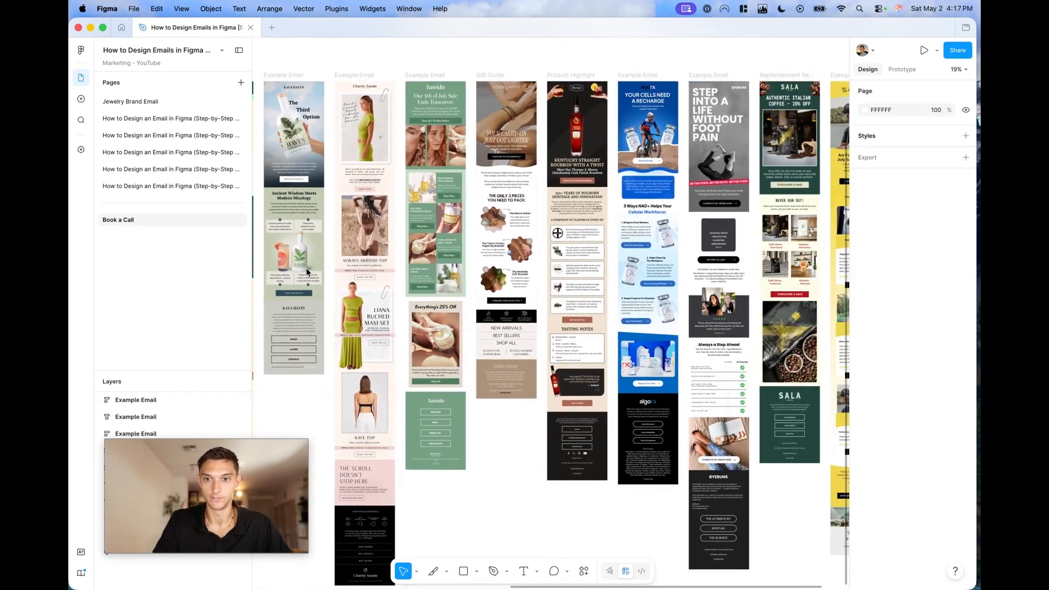
scroll(308, 272, down, 5)
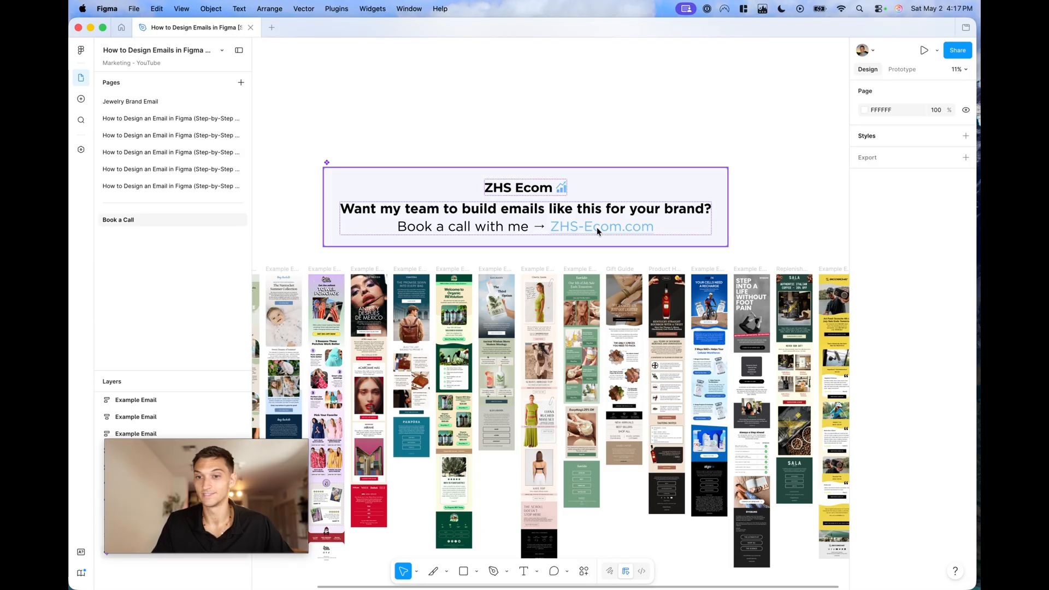
scroll(597, 227, down, 3)
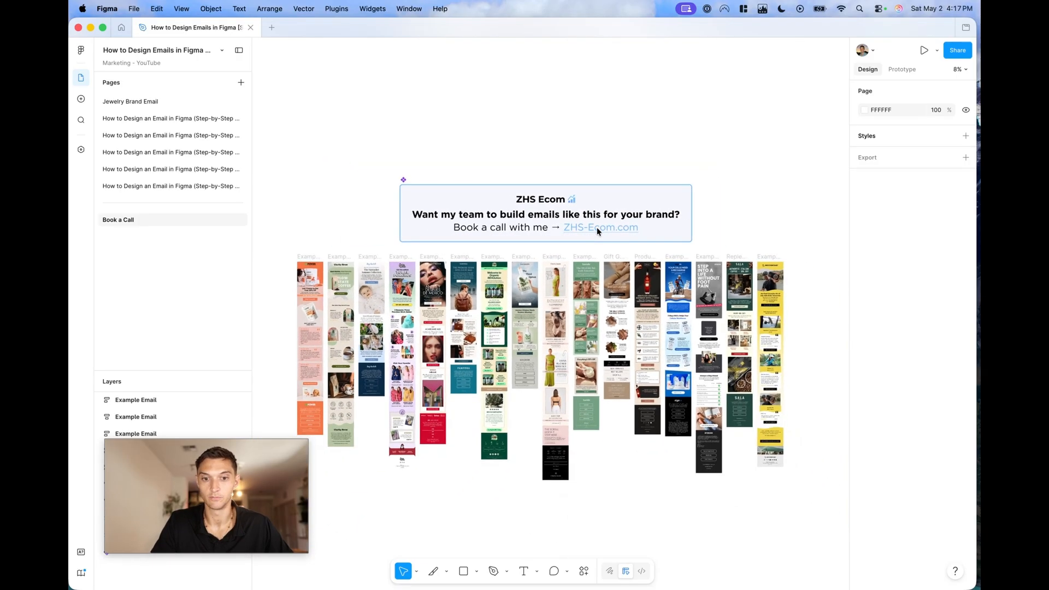
scroll(597, 227, down, 3)
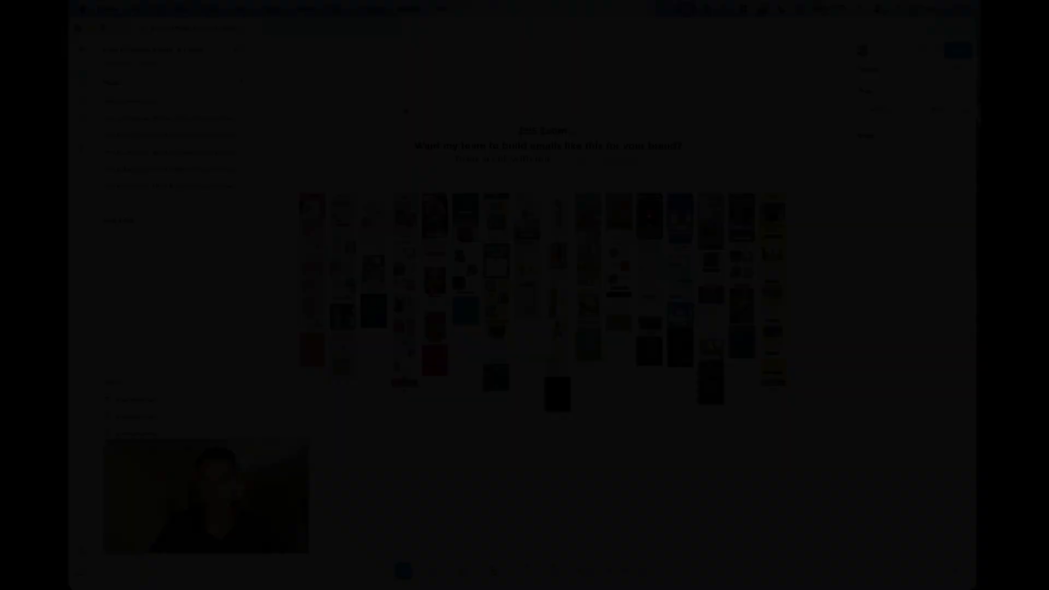